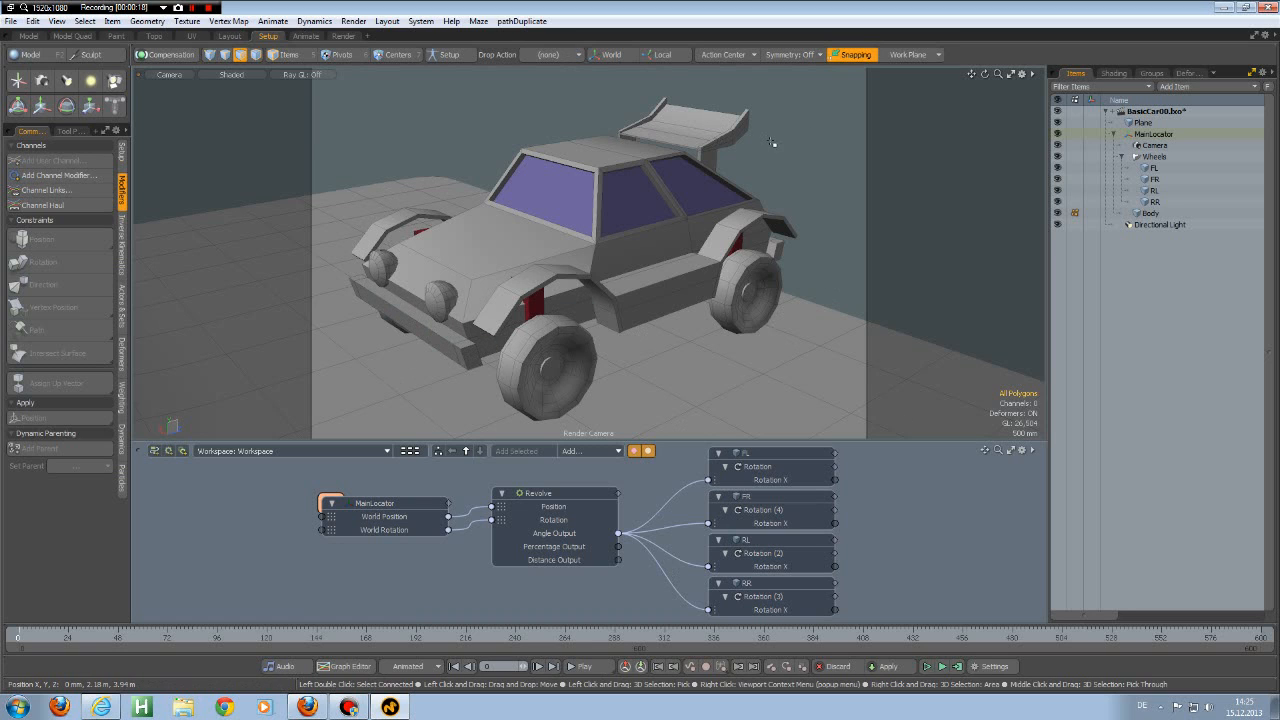
Step: Hide the car's Body mesh to view the wheels alone, and show it again
left_click(1058, 214)
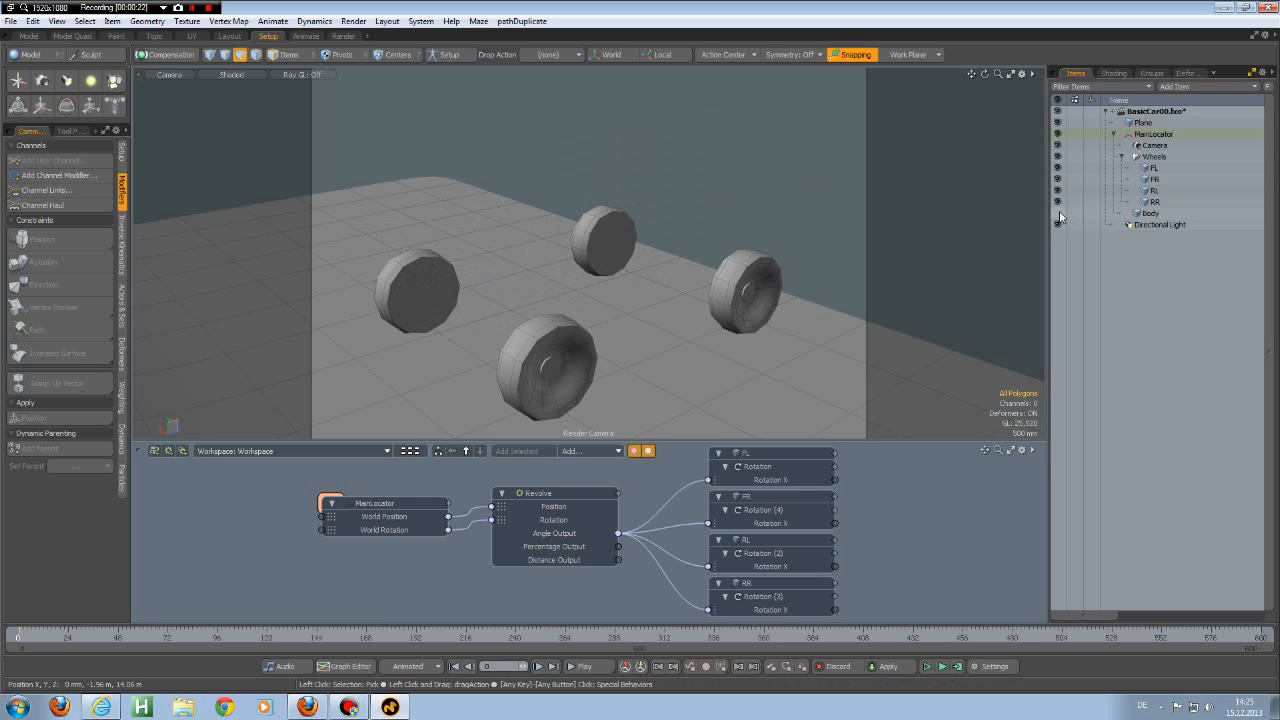
left_click(1058, 214)
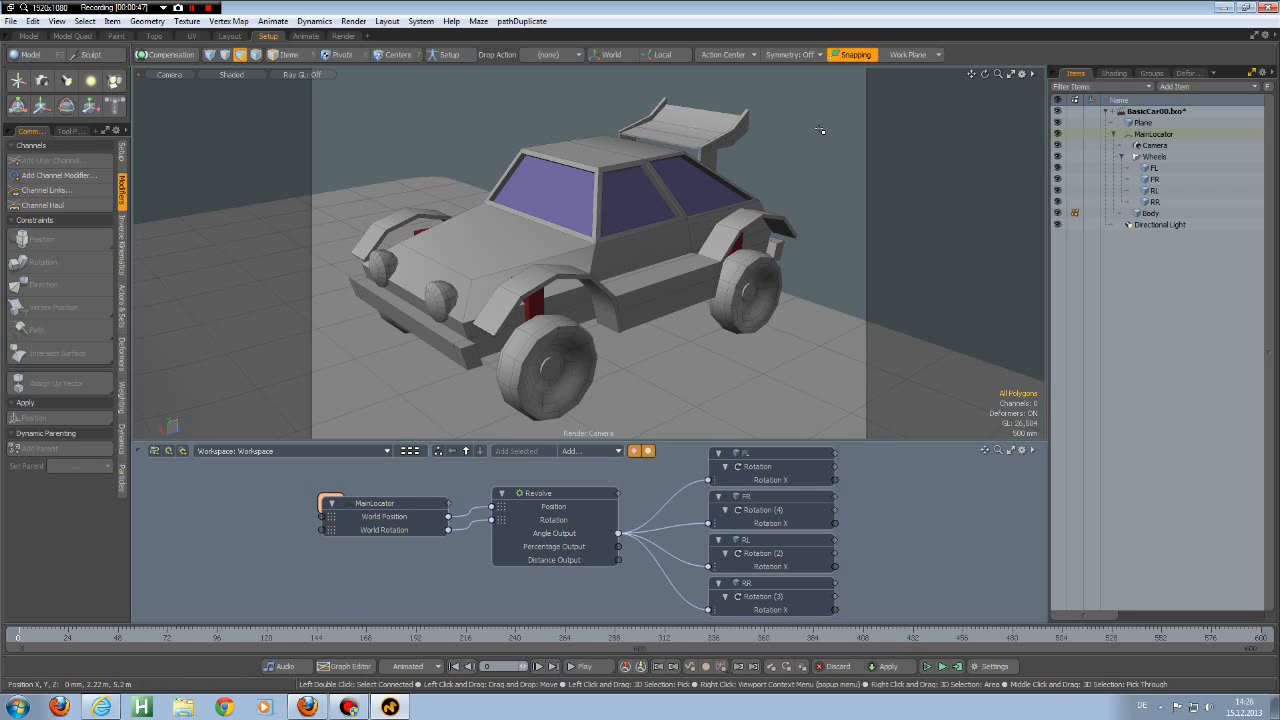
Step: Turn on the display of locators in the viewport's item visibility options
key("o")
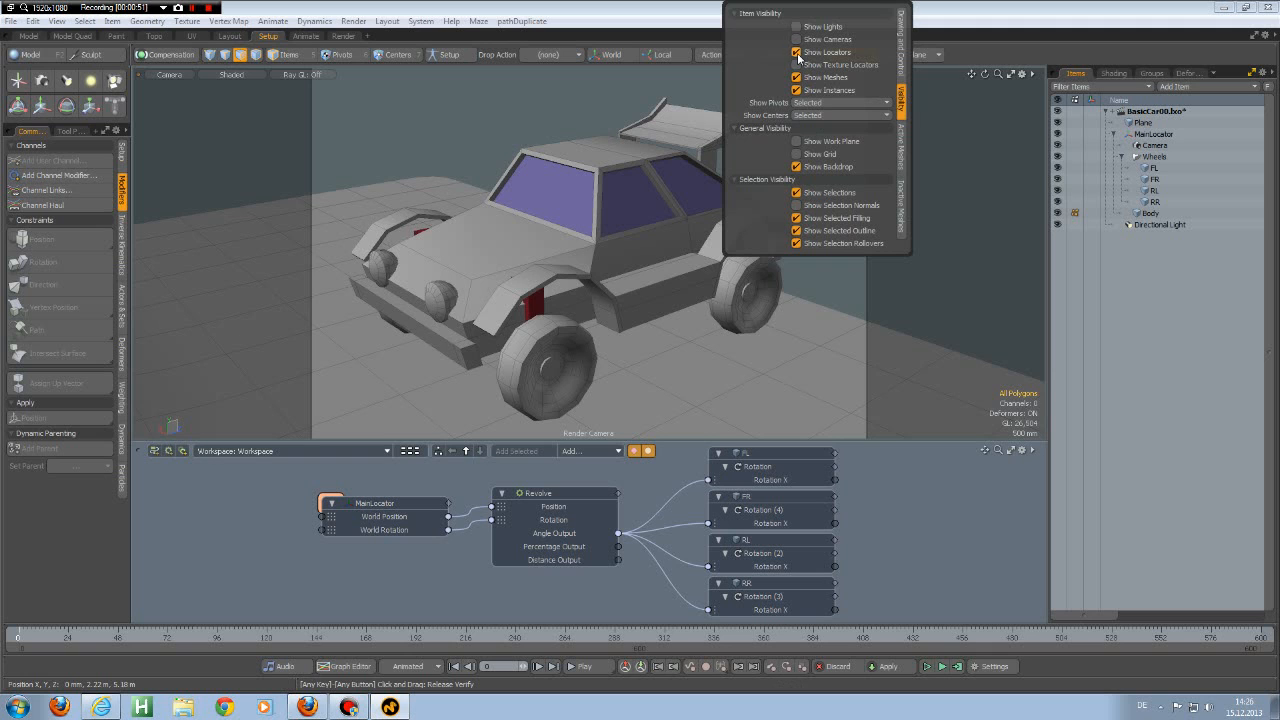
left_click_drag(820, 265, 814, 192, "alt")
scroll(811, 205, "up", 2)
scroll(811, 205, "down", 1)
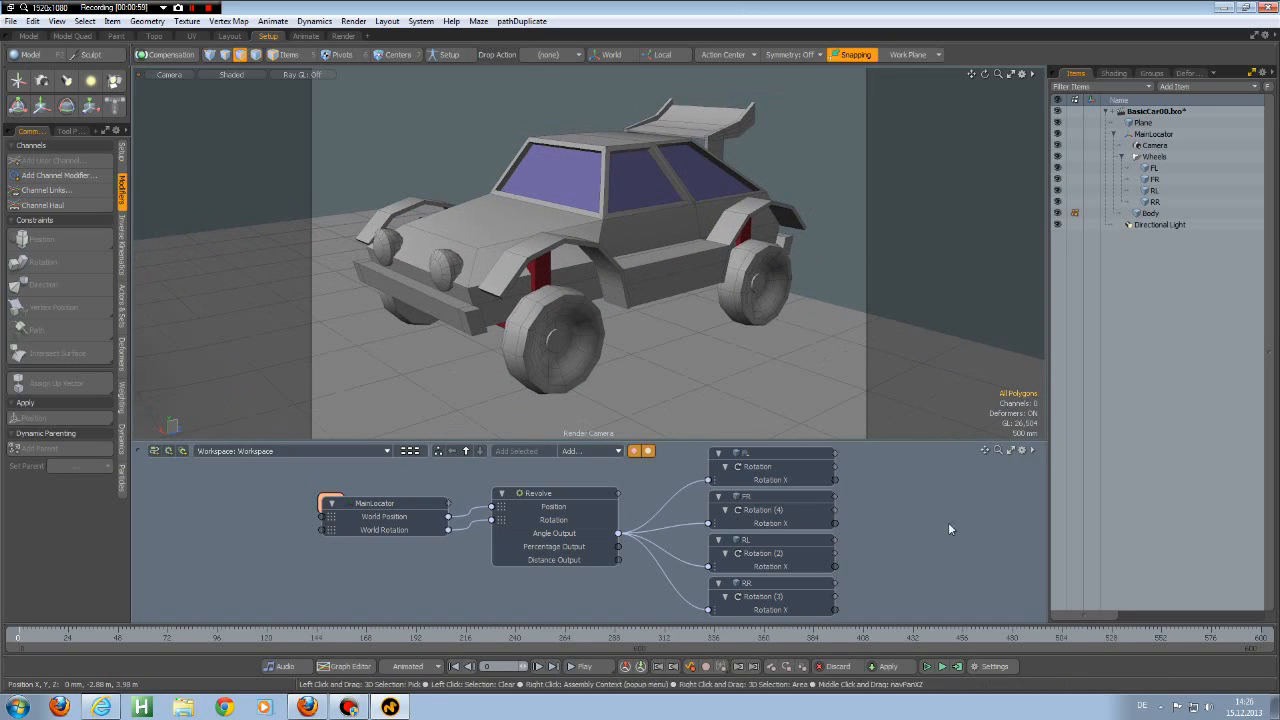
scroll(658, 337, "up", 1)
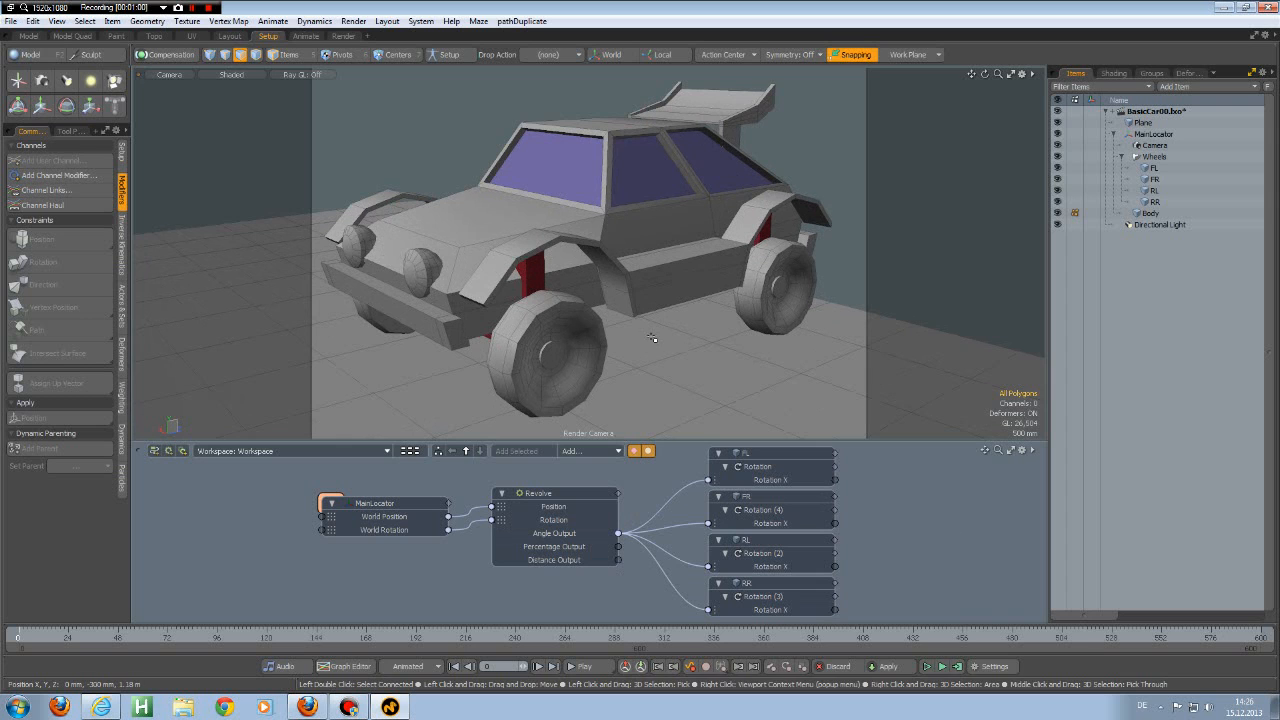
left_click_drag(652, 337, 682, 373, "alt+shift")
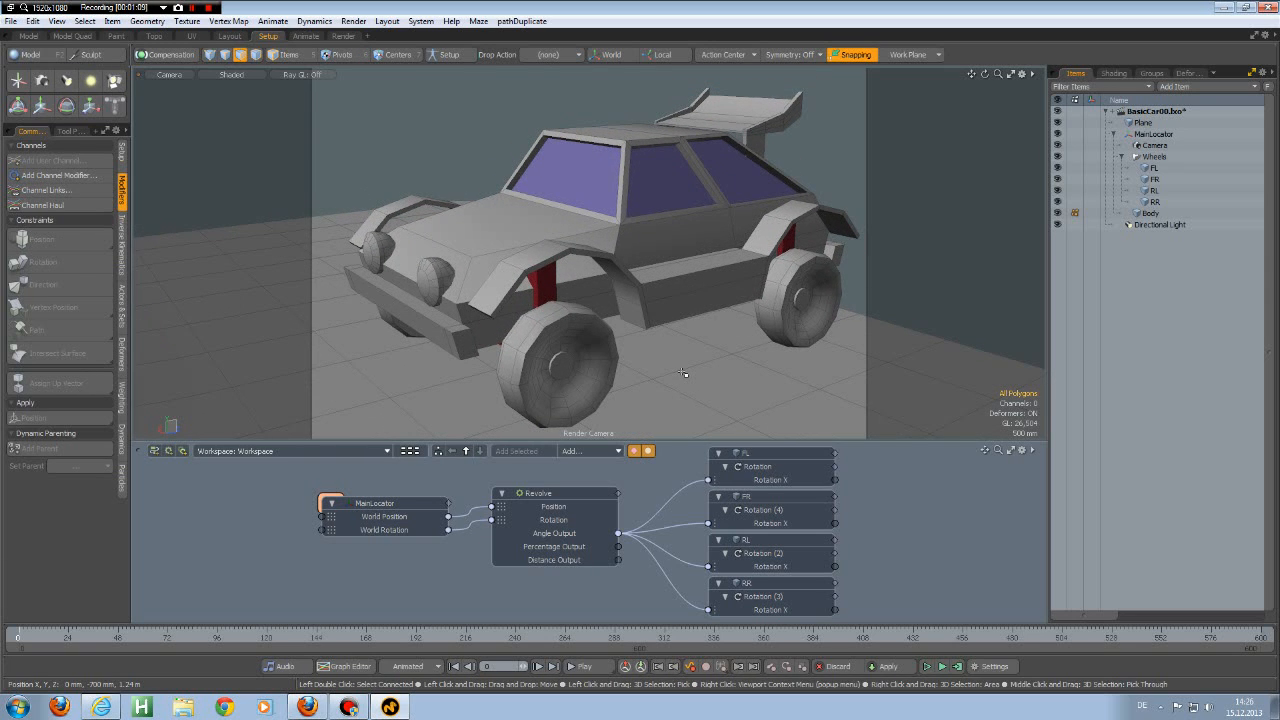
Step: Play the animation to check how the car drives over the ground, stop it and return to frame 0
left_click(584, 667)
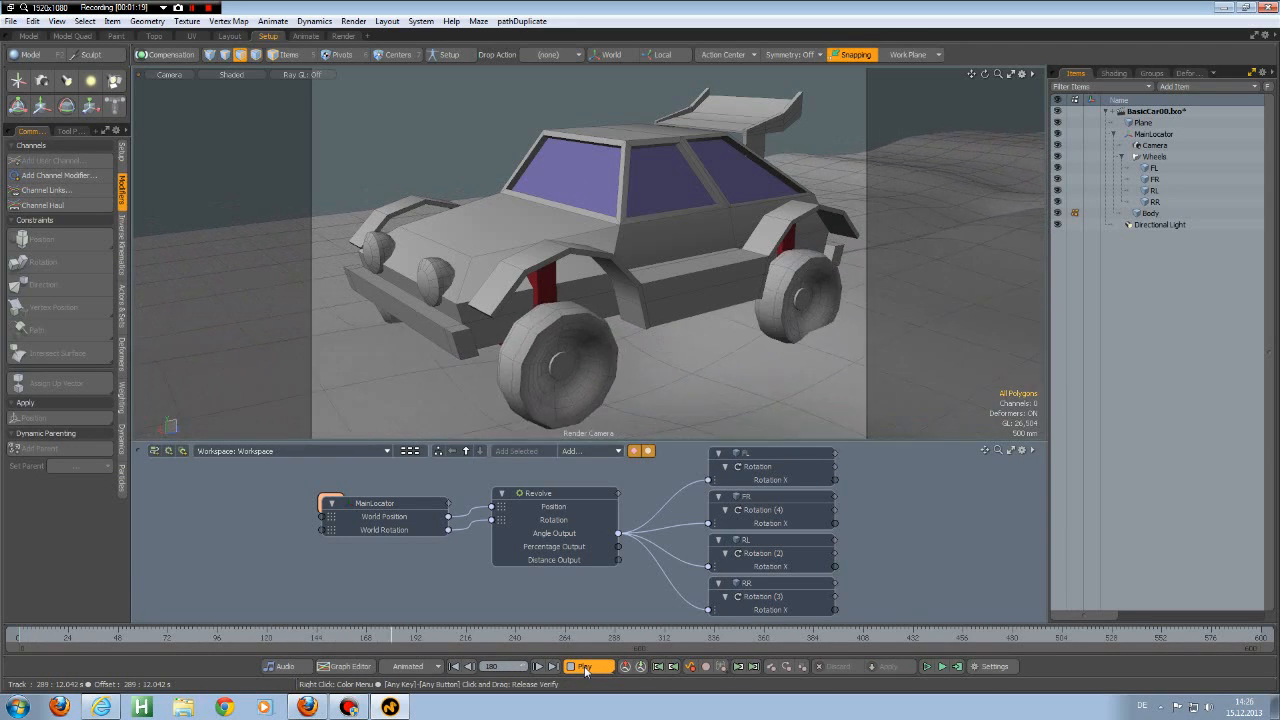
left_click(585, 668)
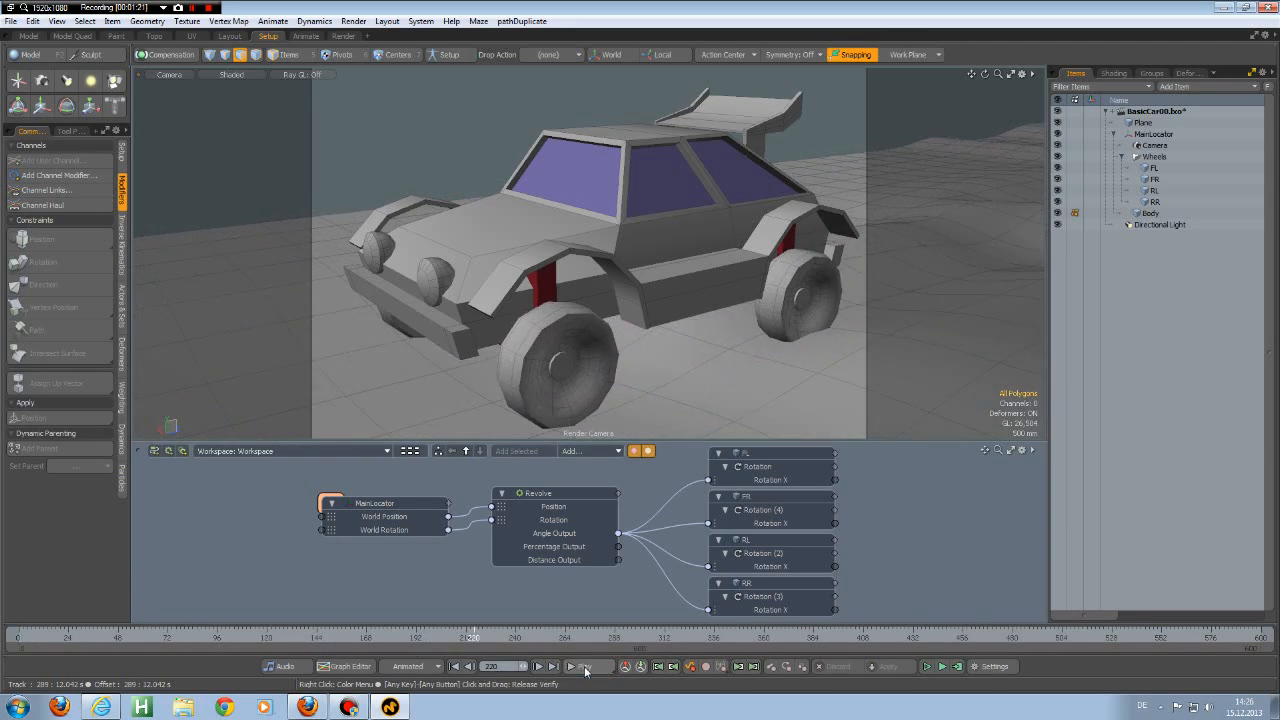
left_click(453, 667)
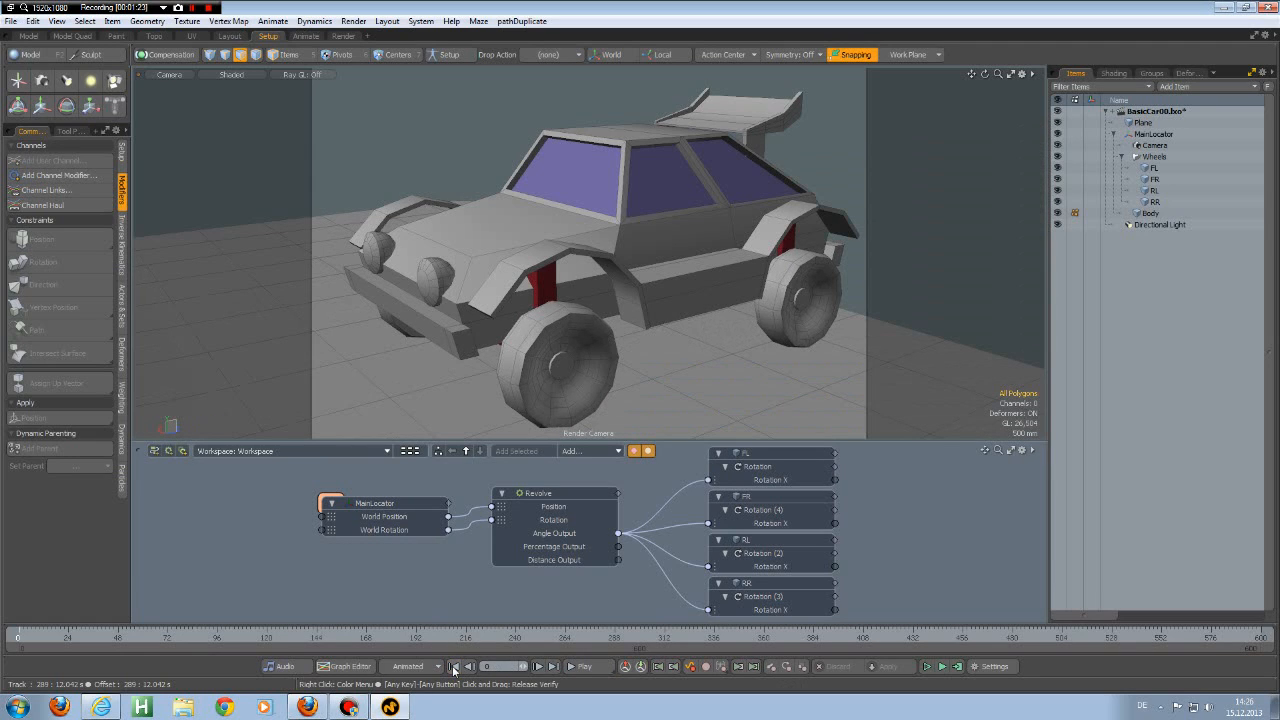
Step: Maximize the camera viewport and hide the Body mesh so that the four wheels are exposed
left_click(1012, 75)
scroll(826, 392, "down", 1)
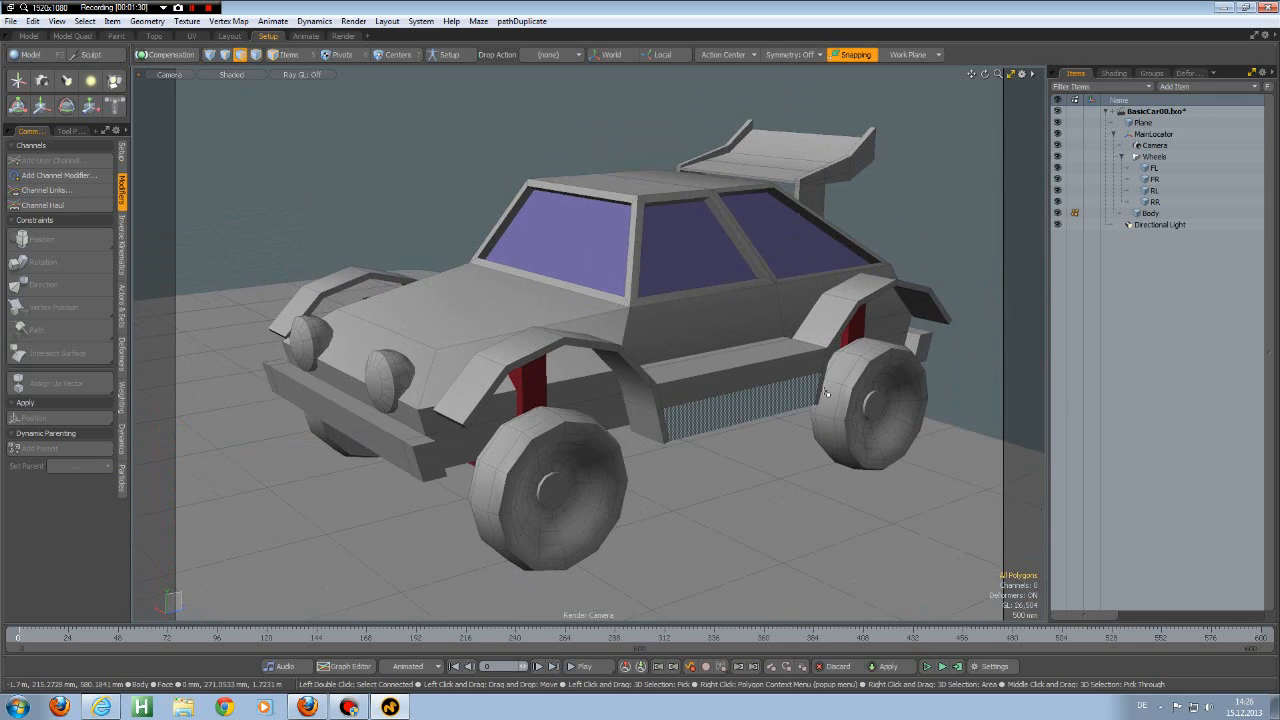
left_click(1058, 214)
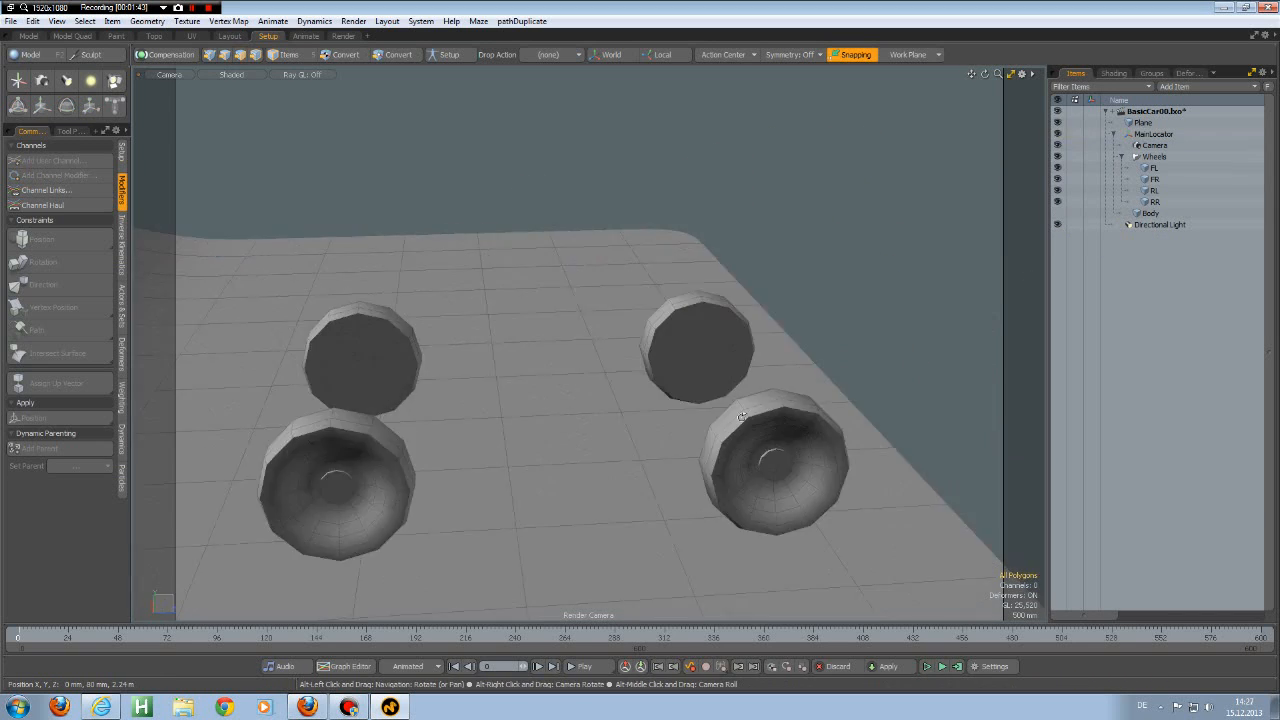
left_click_drag(800, 410, 672, 425, "alt")
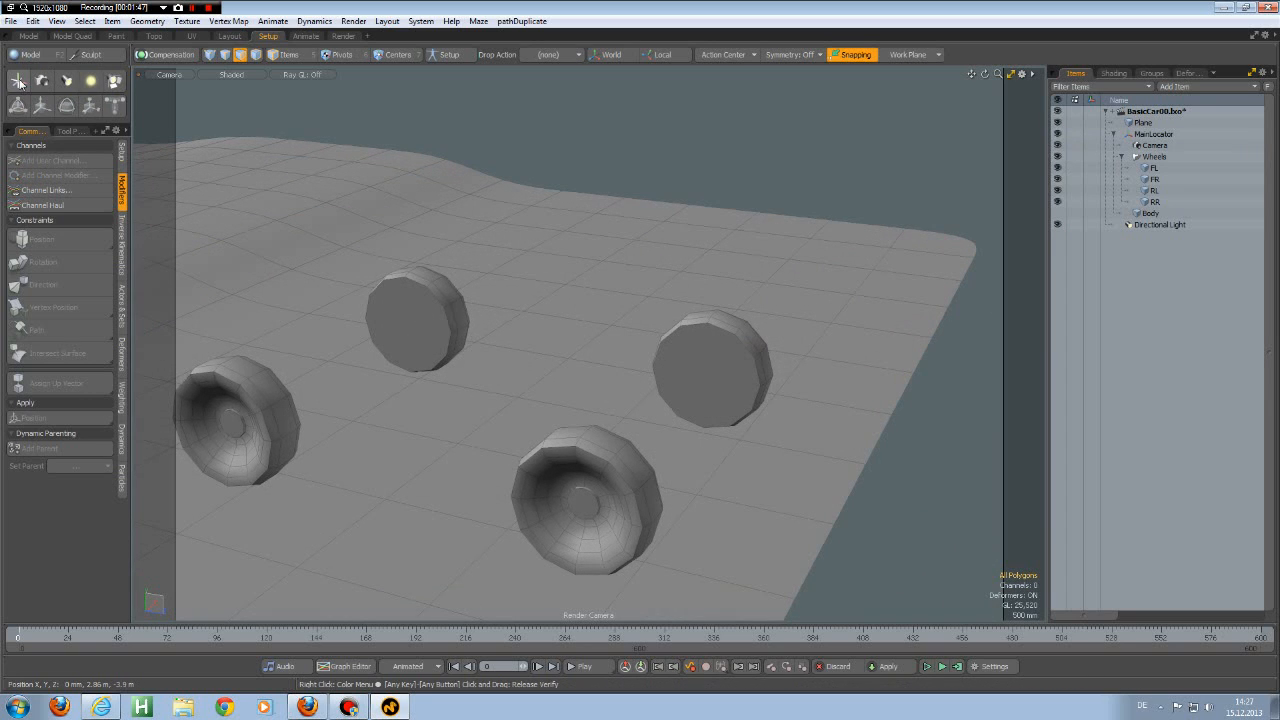
Step: Add four new locators to the scene, one for each wheel
left_click(19, 82)
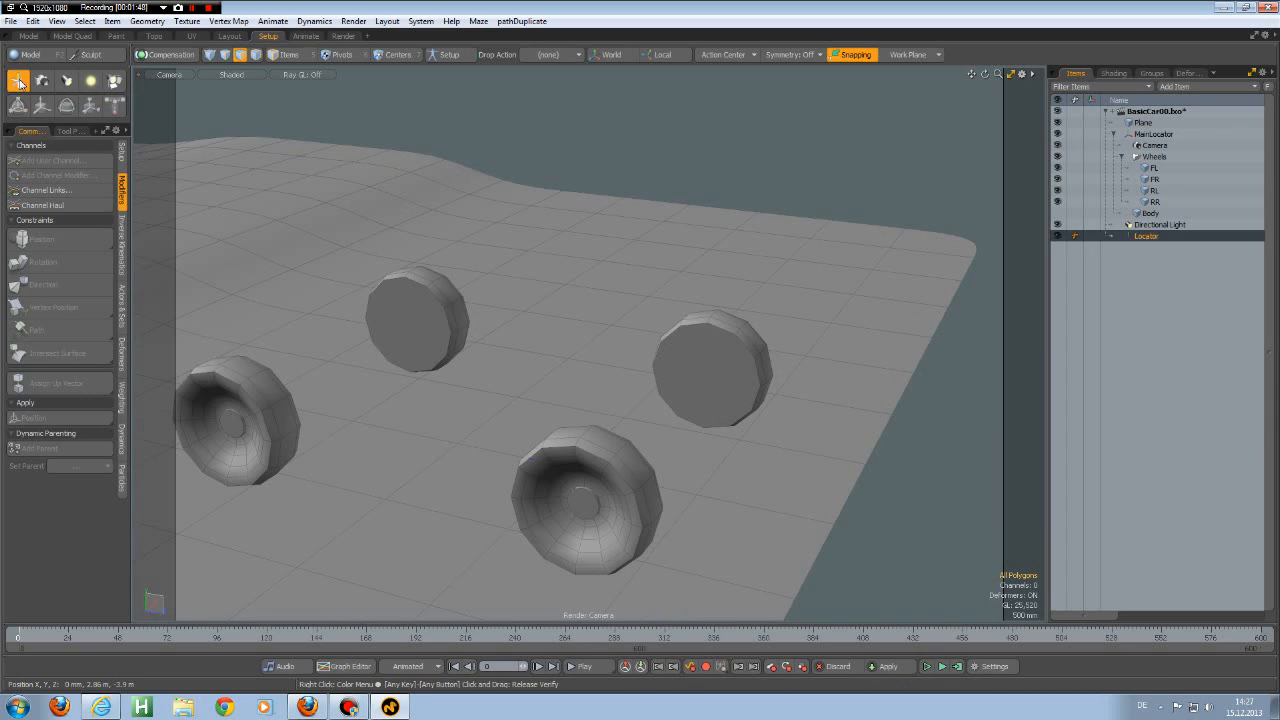
left_click(19, 82)
left_click(19, 82)
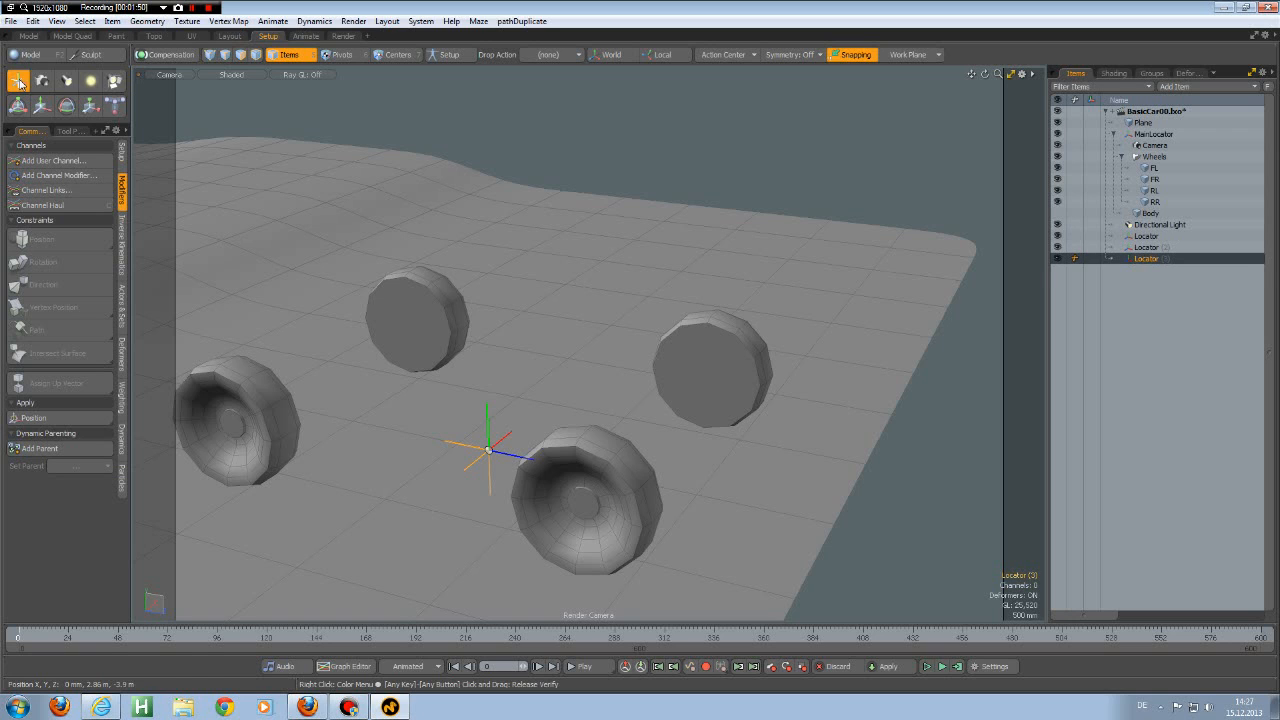
left_click(19, 82)
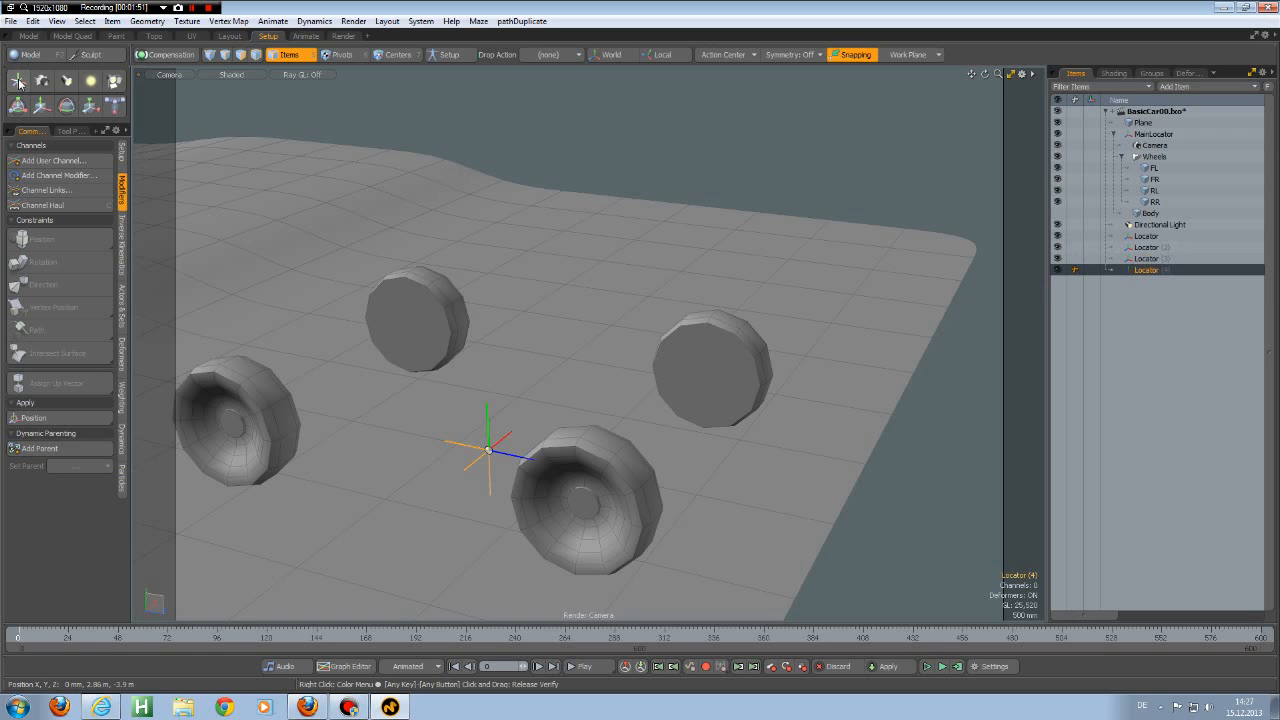
Step: Match the position of the first new locator to the front-left wheel FL
left_click(1146, 237)
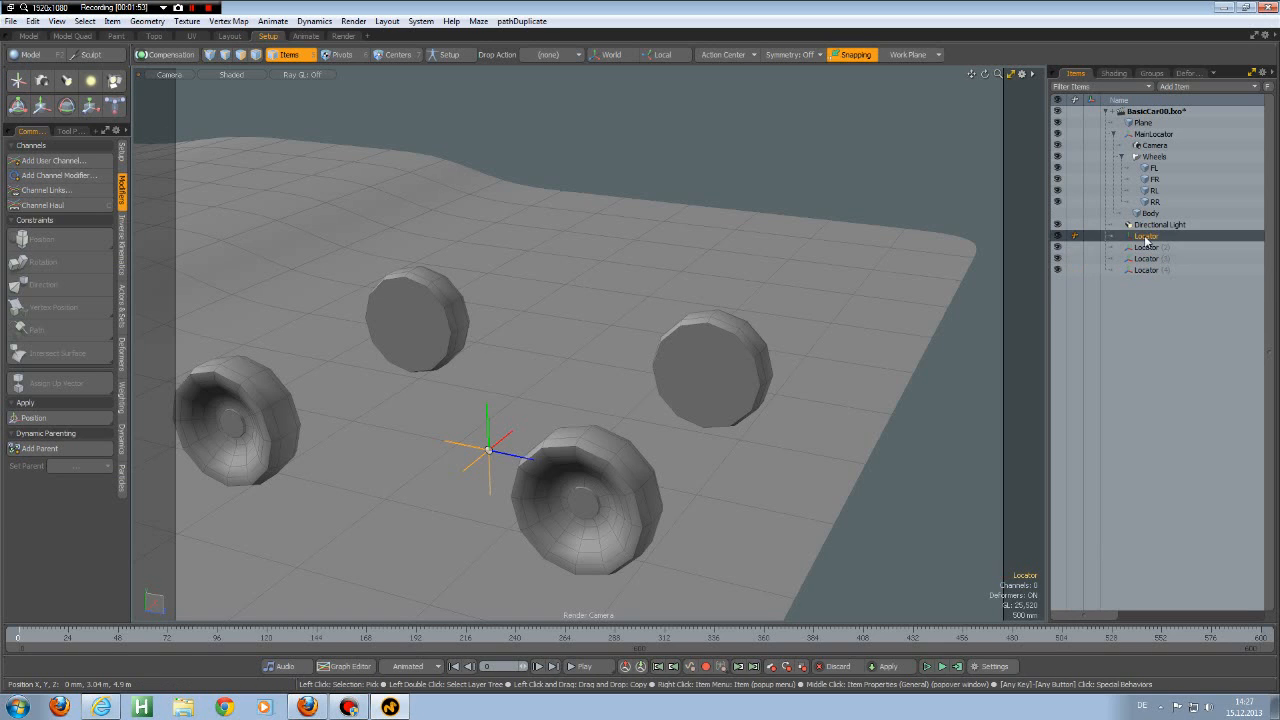
left_click(253, 436, "shift")
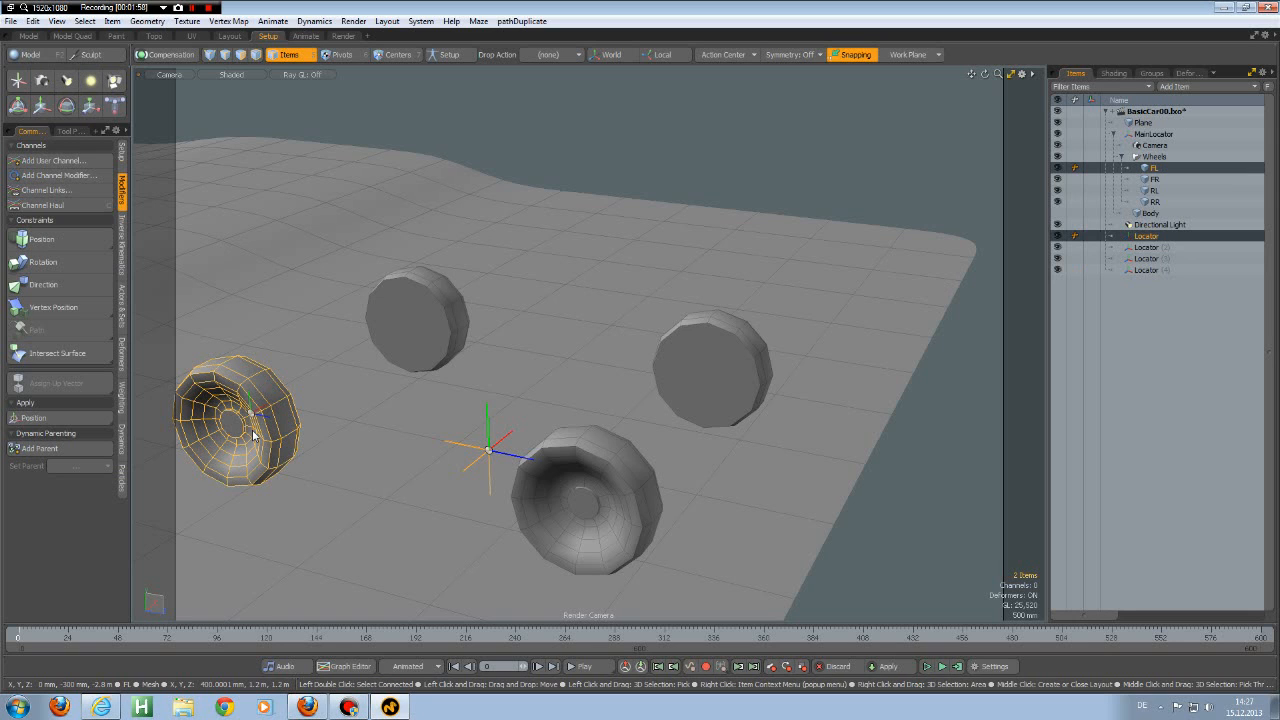
left_click(122, 152)
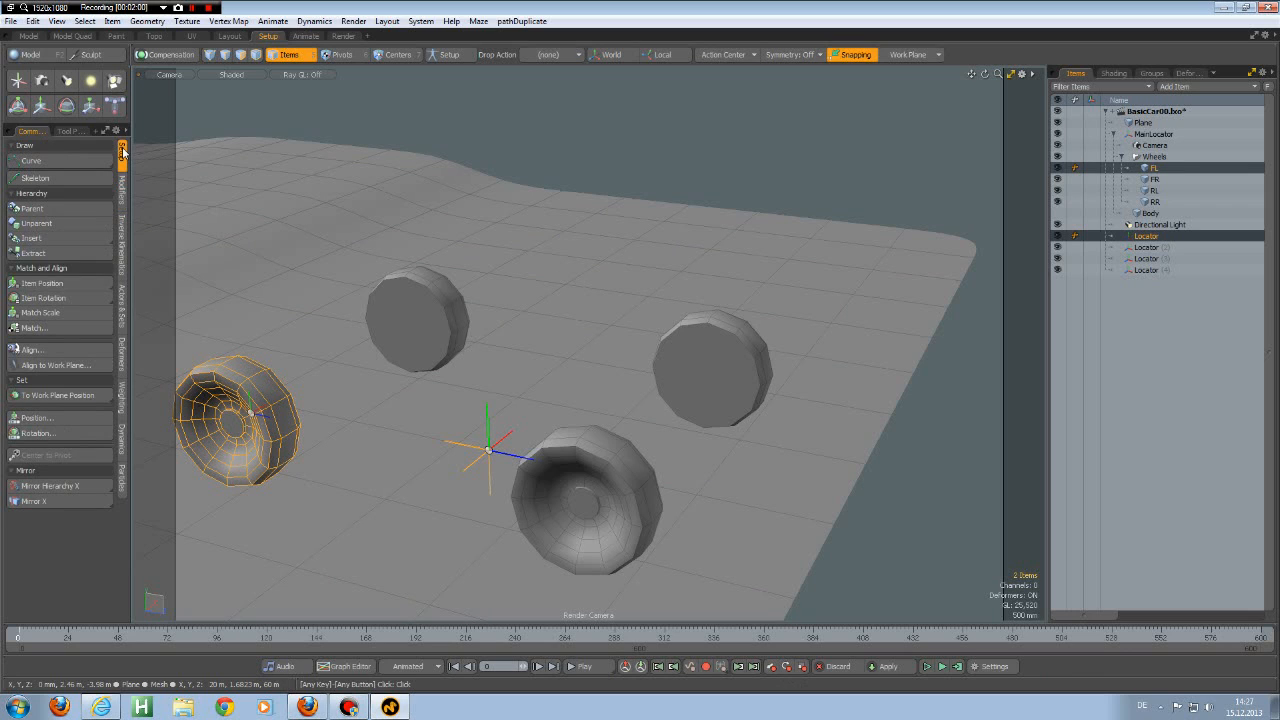
left_click(50, 287)
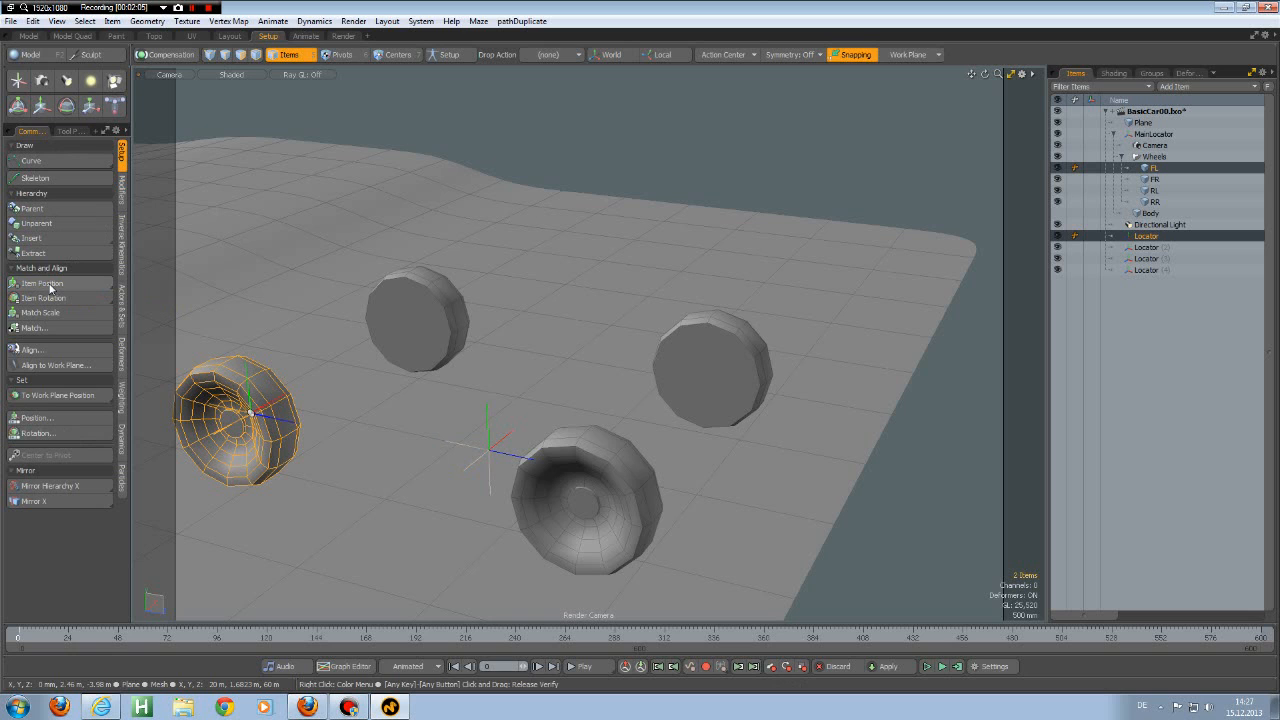
Step: Match the position of Locator (2) to the front-right wheel FR
left_click(1147, 248)
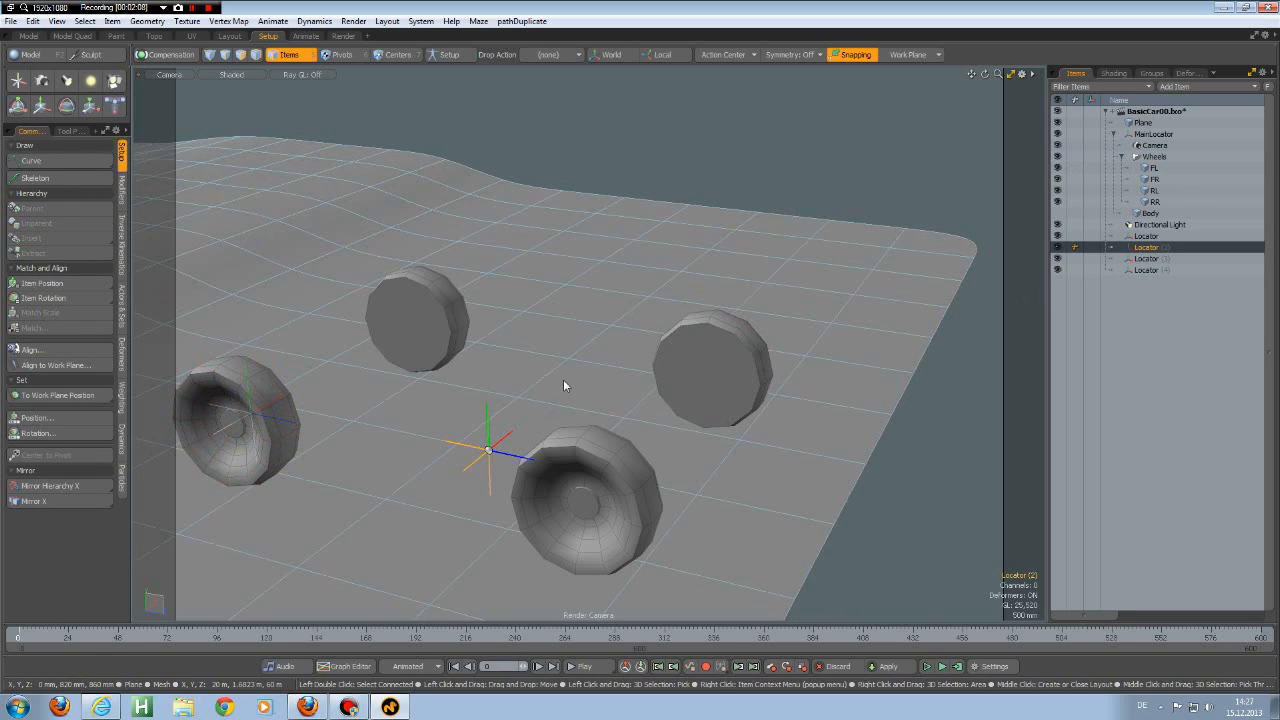
left_click(425, 314, "shift")
left_click(58, 287)
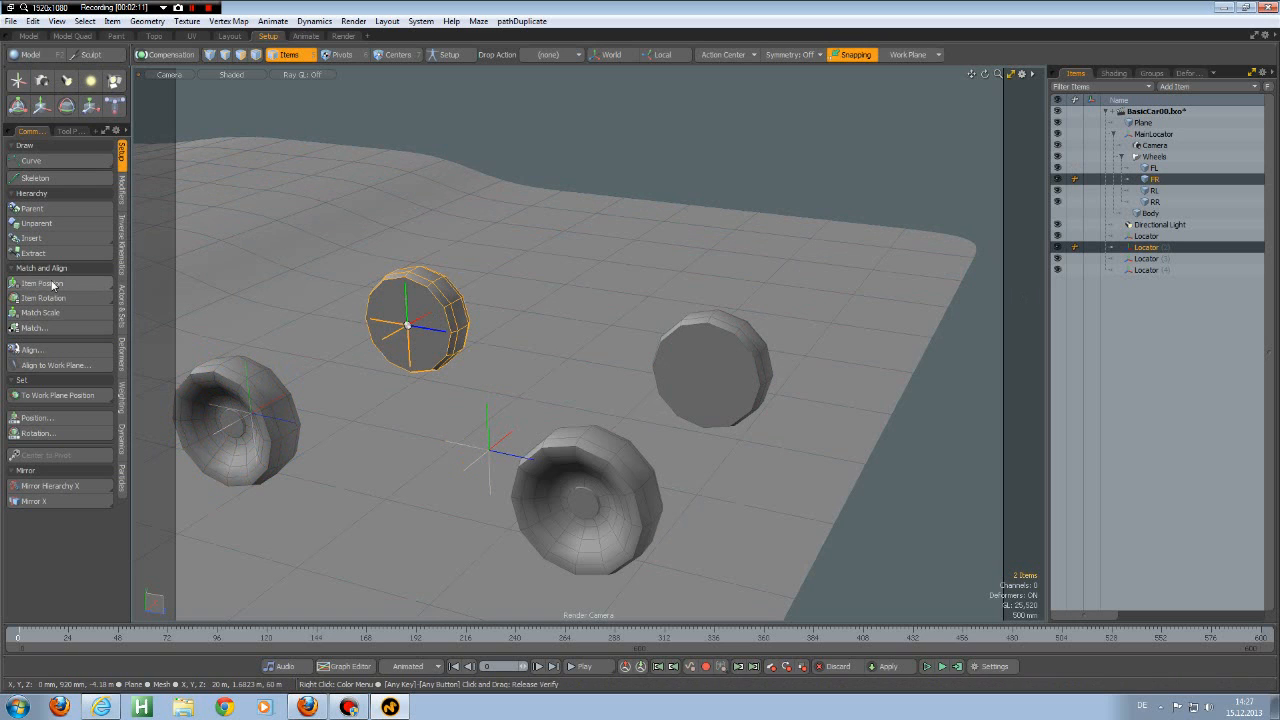
Step: Match the position of Locator (3) to the rear-left wheel RL
left_click(1150, 259)
left_click(577, 462, "shift")
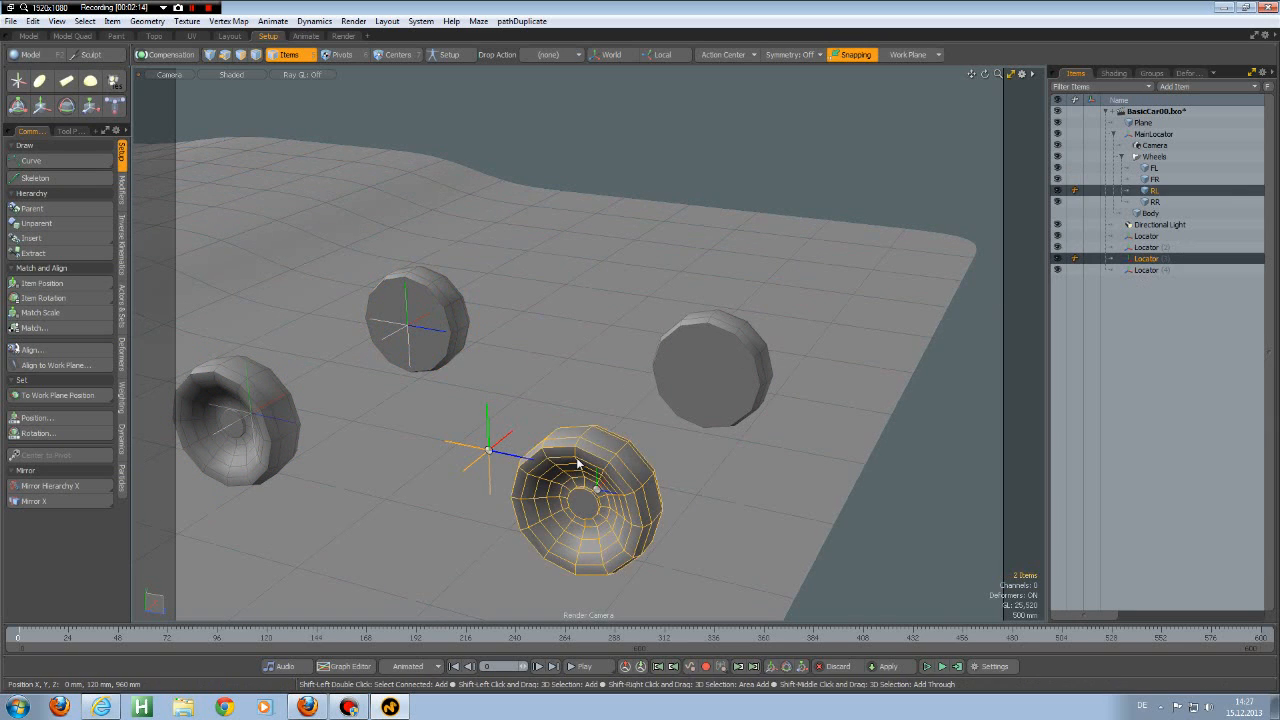
left_click(62, 287)
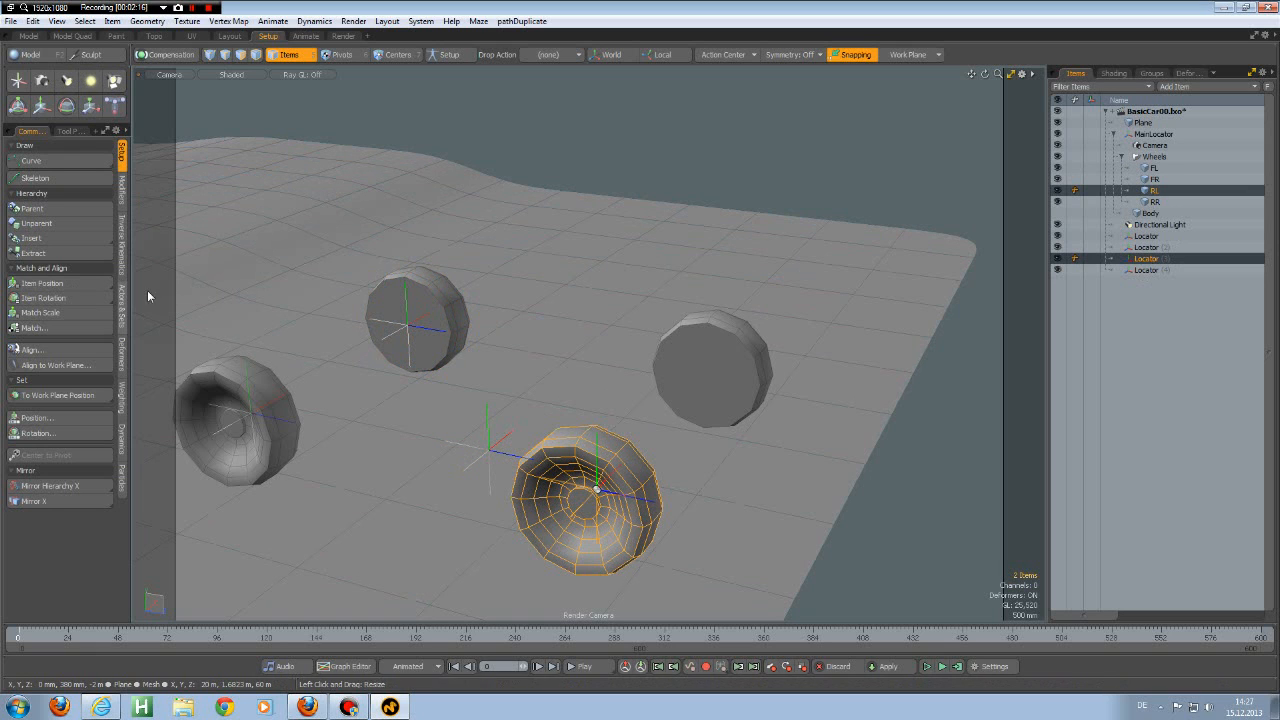
Step: Match the position of Locator (4) to the rear-right wheel RR
left_click(1142, 270)
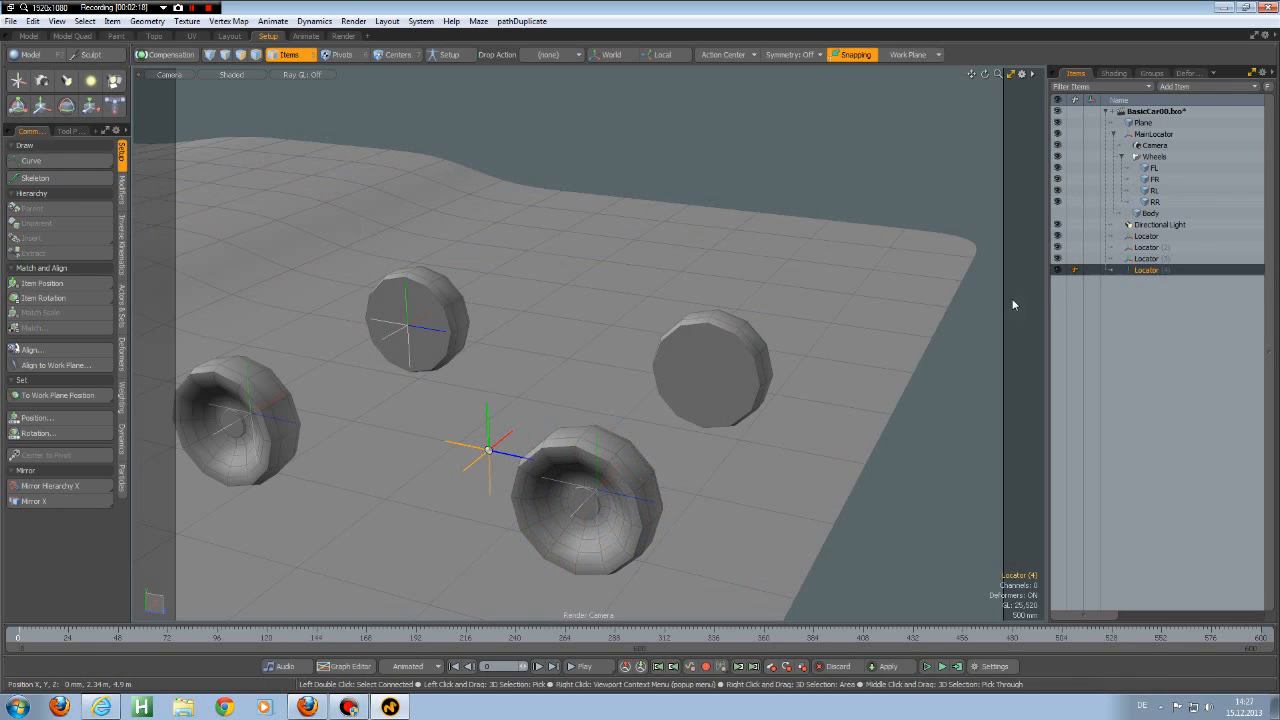
left_click(696, 365, "shift")
left_click(46, 285)
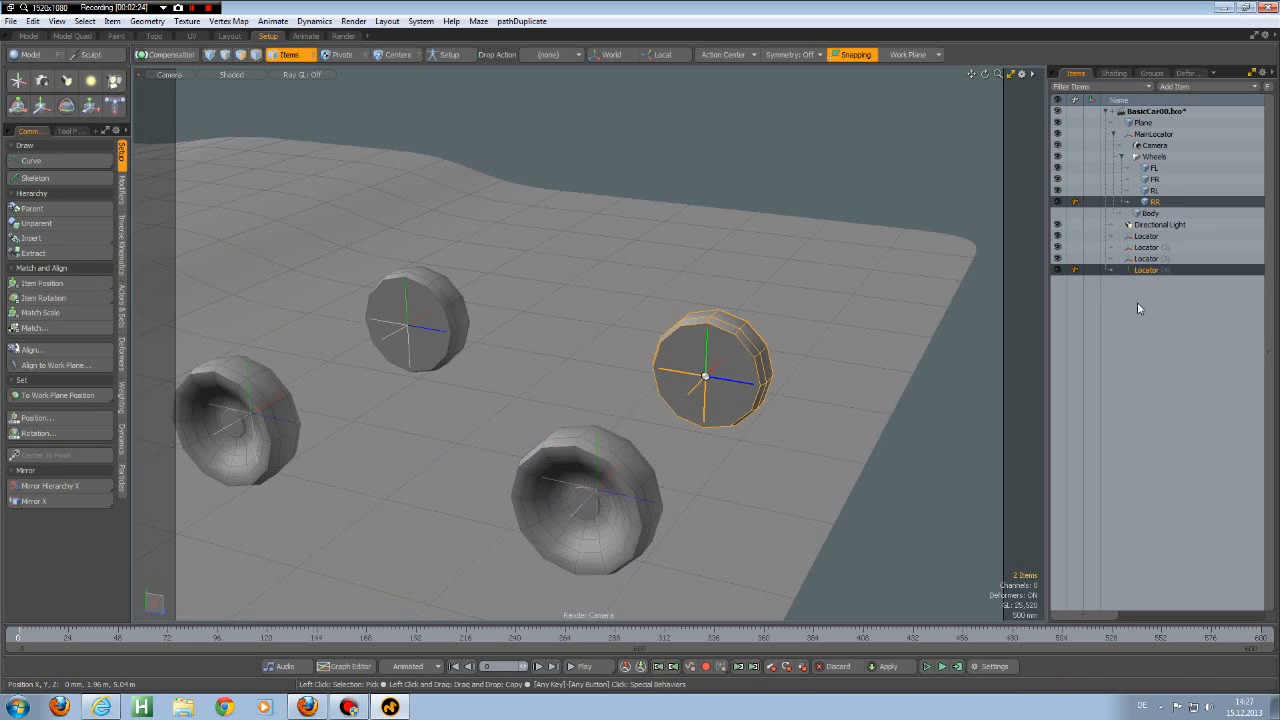
Step: Group the four wheel locators under the name WheelLocators and parent the group to MainLocator
left_click(1128, 306)
left_click(1150, 270)
left_click(1146, 236, "shift")
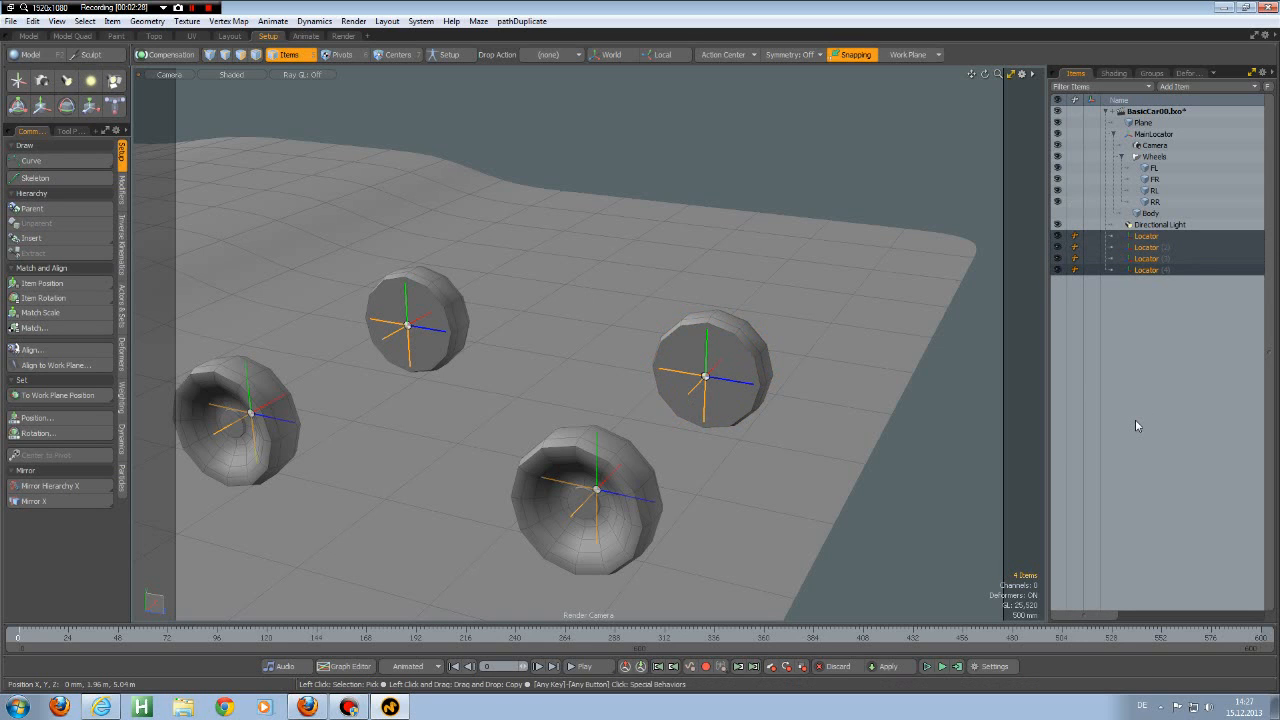
key("ctrl+g")
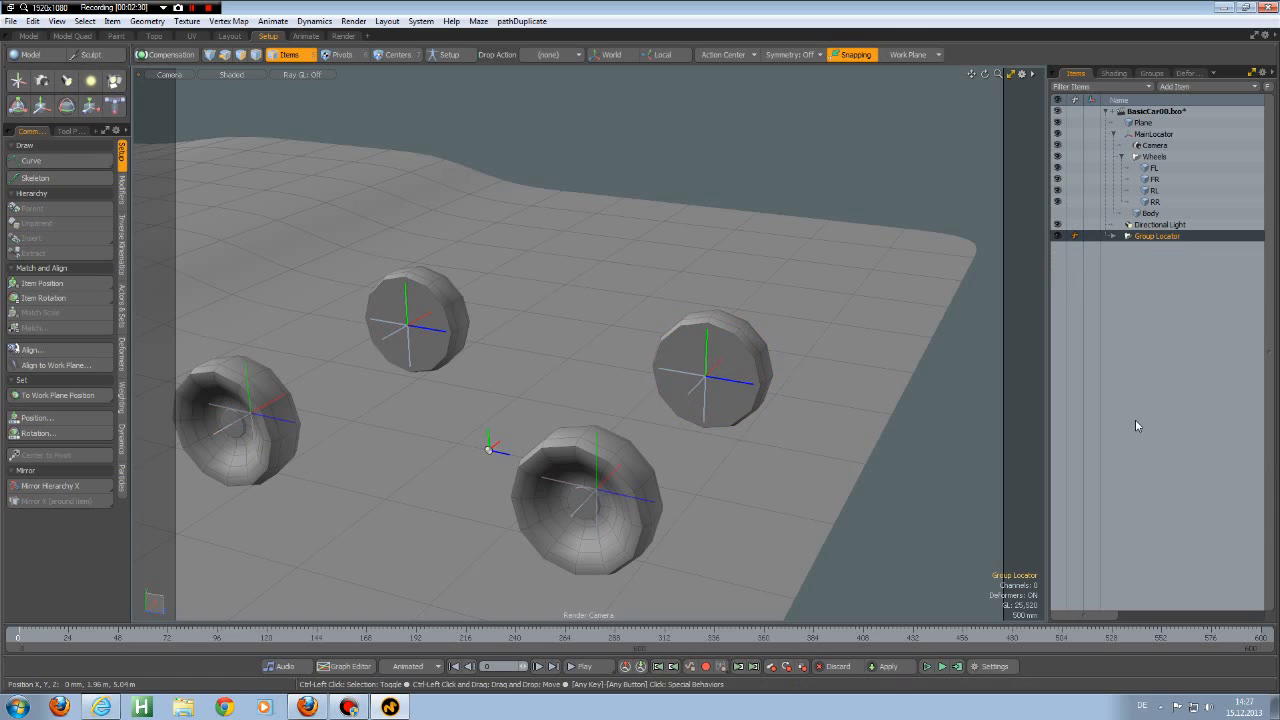
double_click(1152, 237)
type("Wheel")
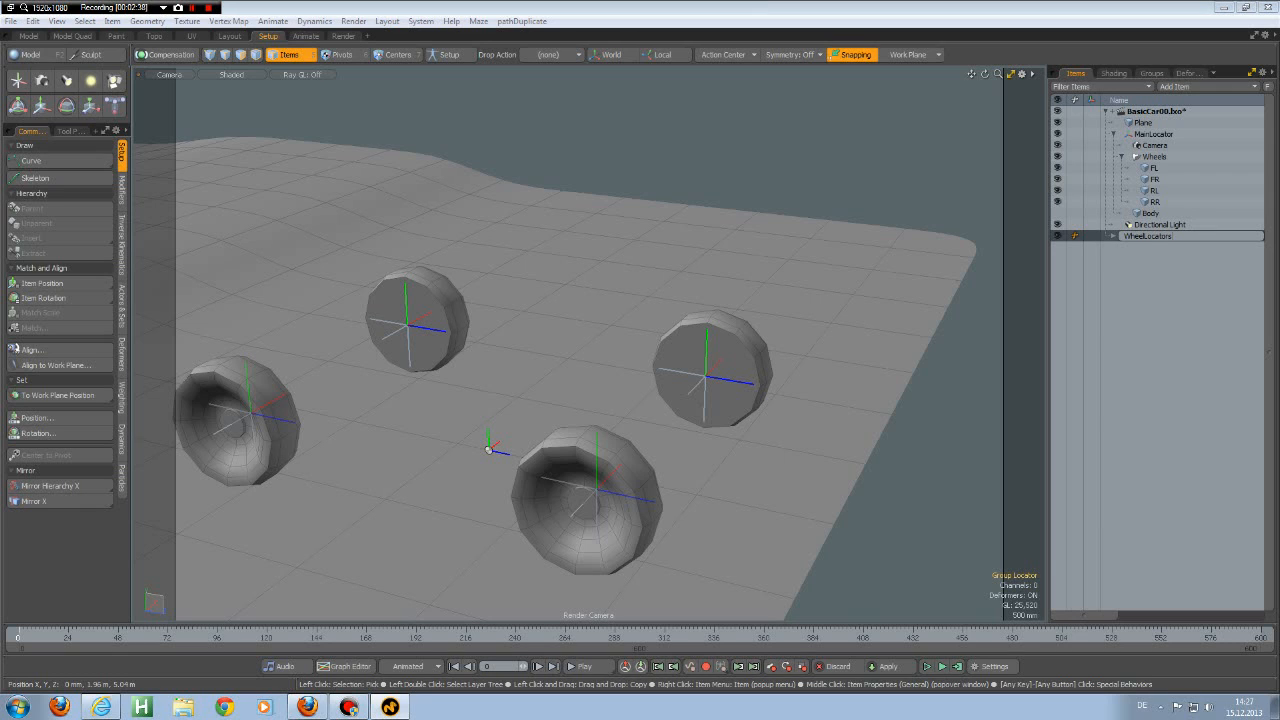
key("Return")
left_click_drag(1128, 240, 1156, 136)
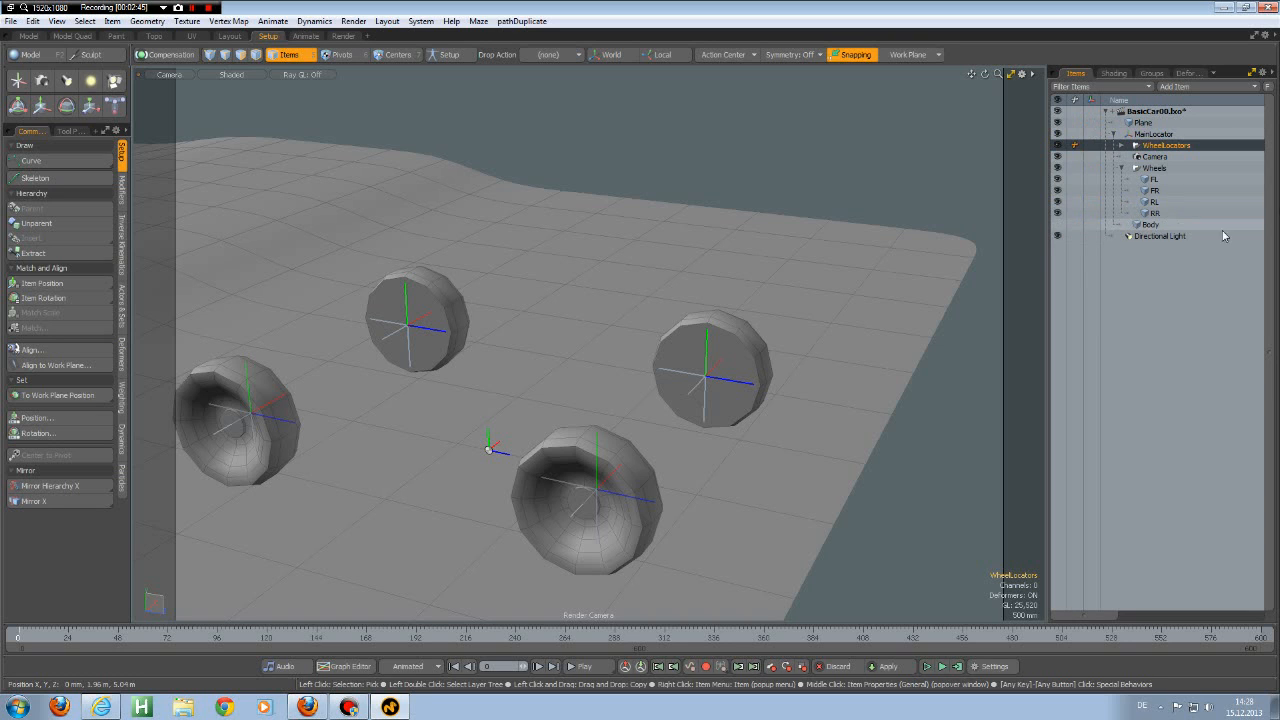
Step: Give MainLocator a red editor color in the item list and clear the selection
left_click(1155, 134)
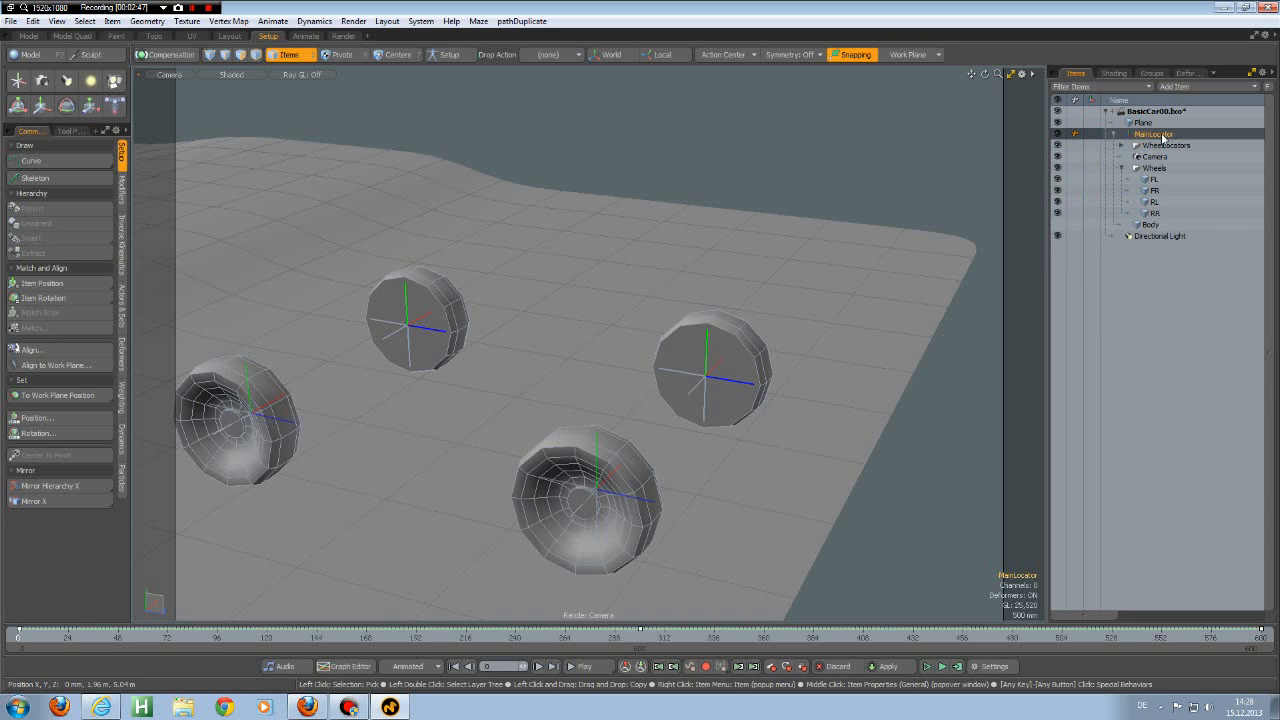
right_click(1161, 136)
mouse_move(1140, 144)
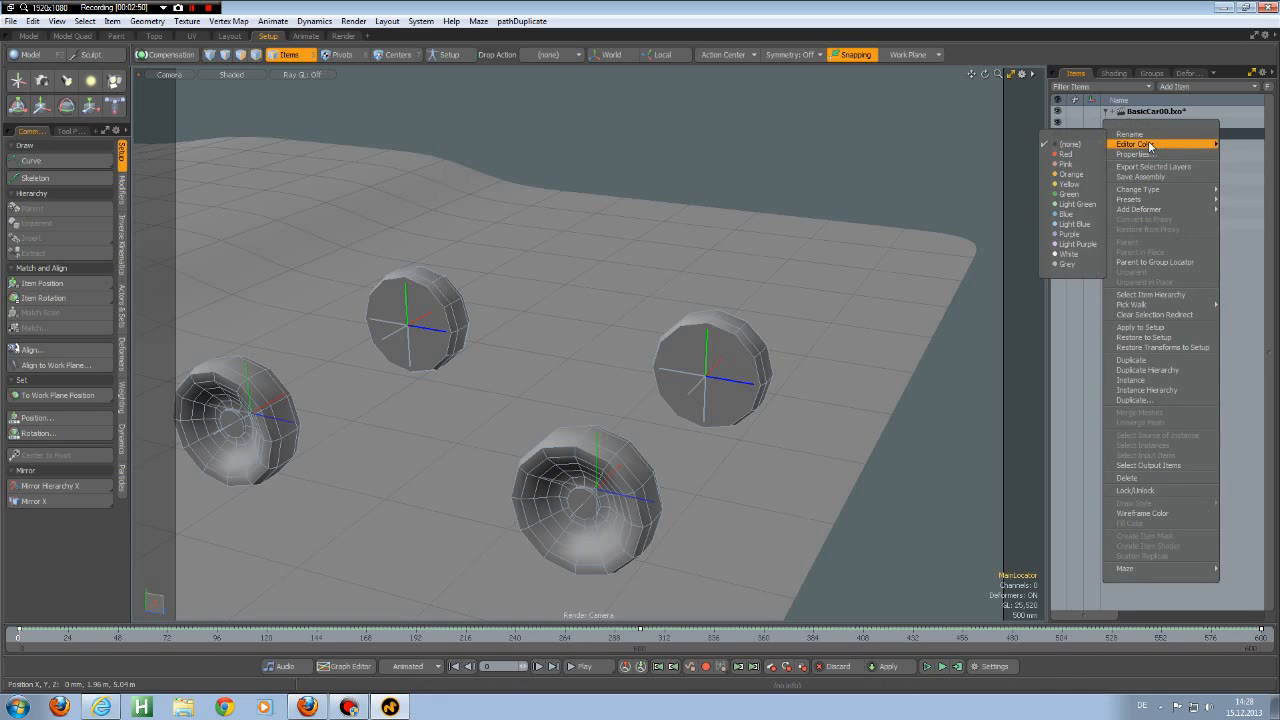
left_click(1066, 165)
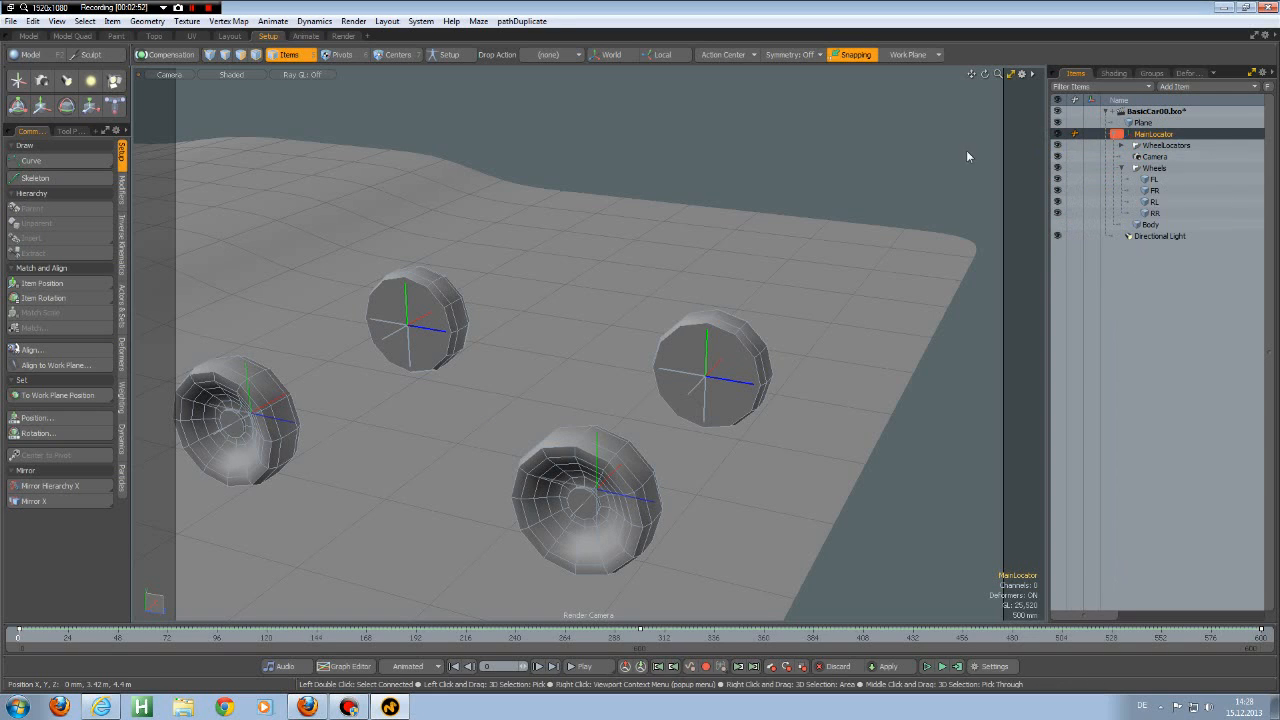
left_click(906, 148)
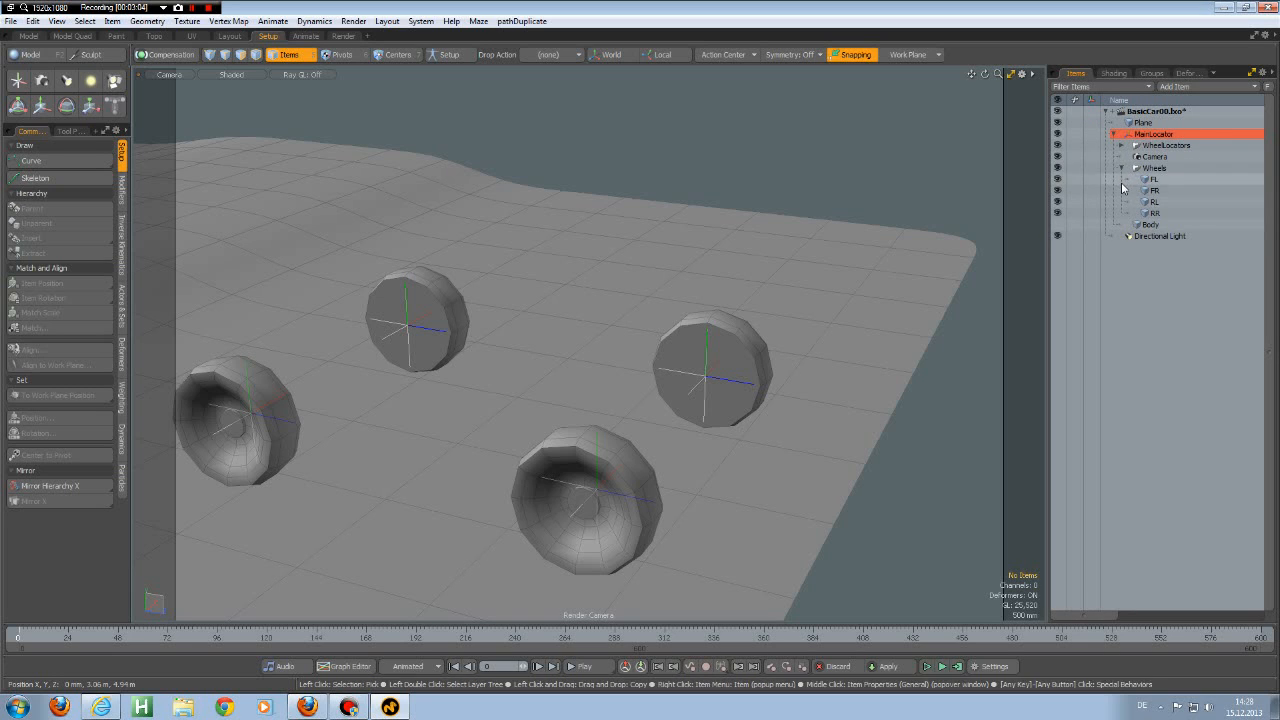
Step: With the Wheels group hidden, add an Intersect Surface constraint between the front-left wheel locator and the ground Plane
left_click(1058, 168)
mouse_move(526, 366)
left_mouse_down("alt")
mouse_move(573, 333)
mouse_move(641, 352)
mouse_move(606, 362)
mouse_move(580, 332)
mouse_move(537, 347)
left_mouse_up("alt")
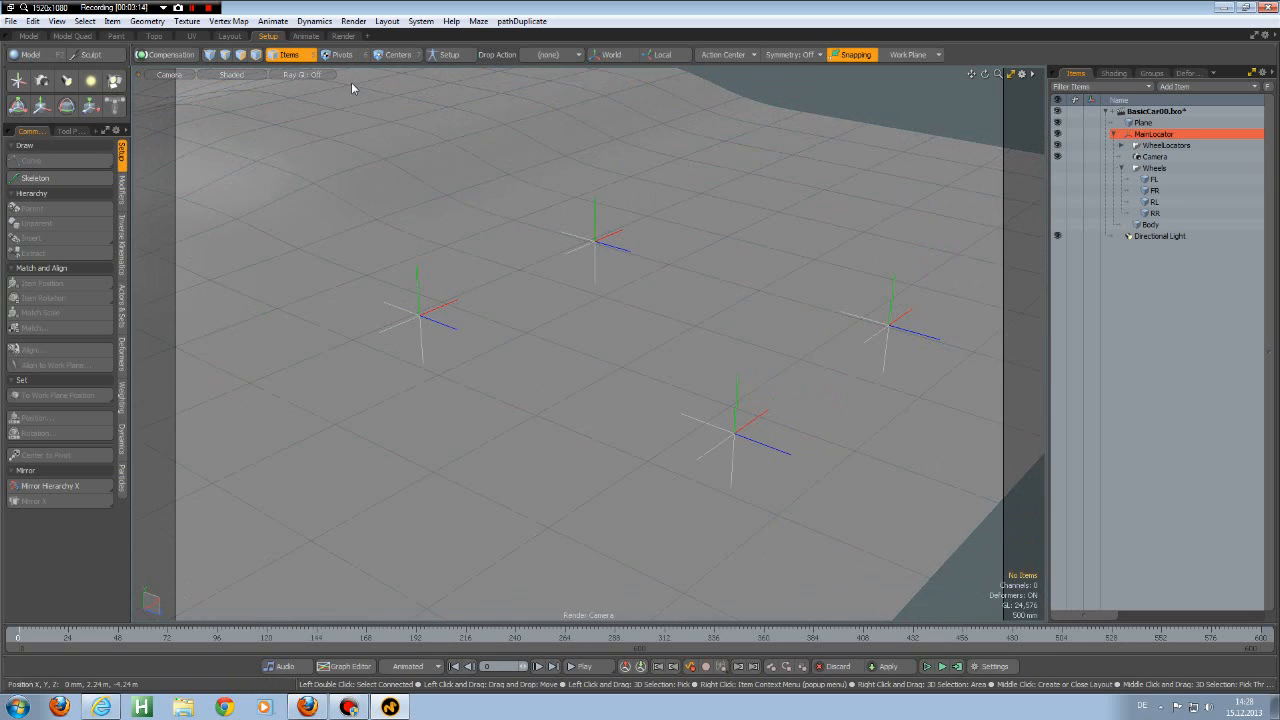
left_click(421, 318)
left_click(449, 366, "shift")
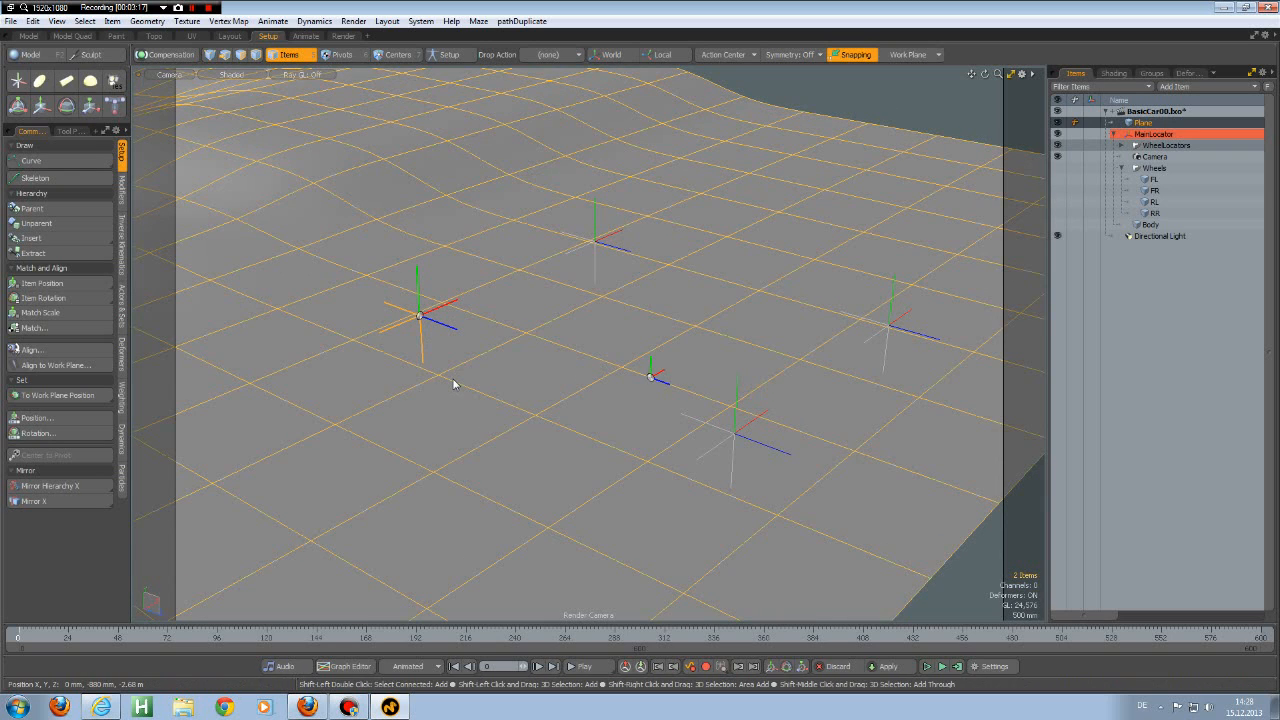
left_click(122, 190)
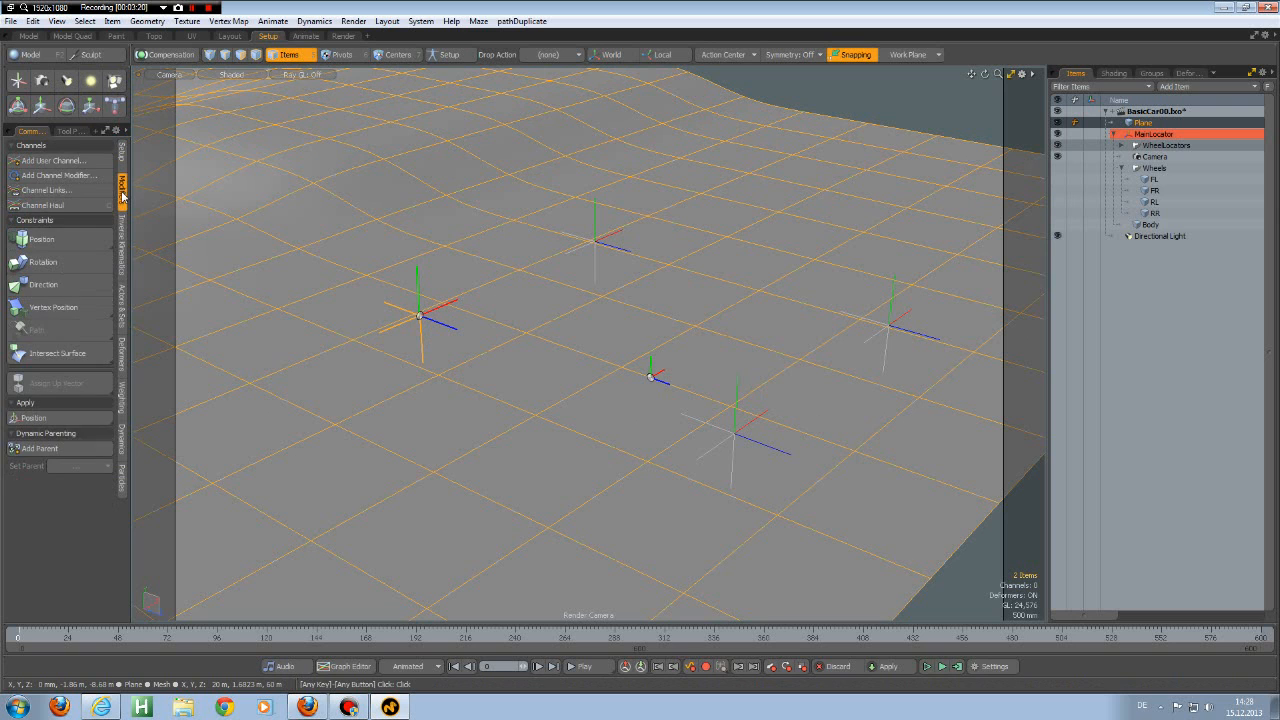
left_click(56, 355)
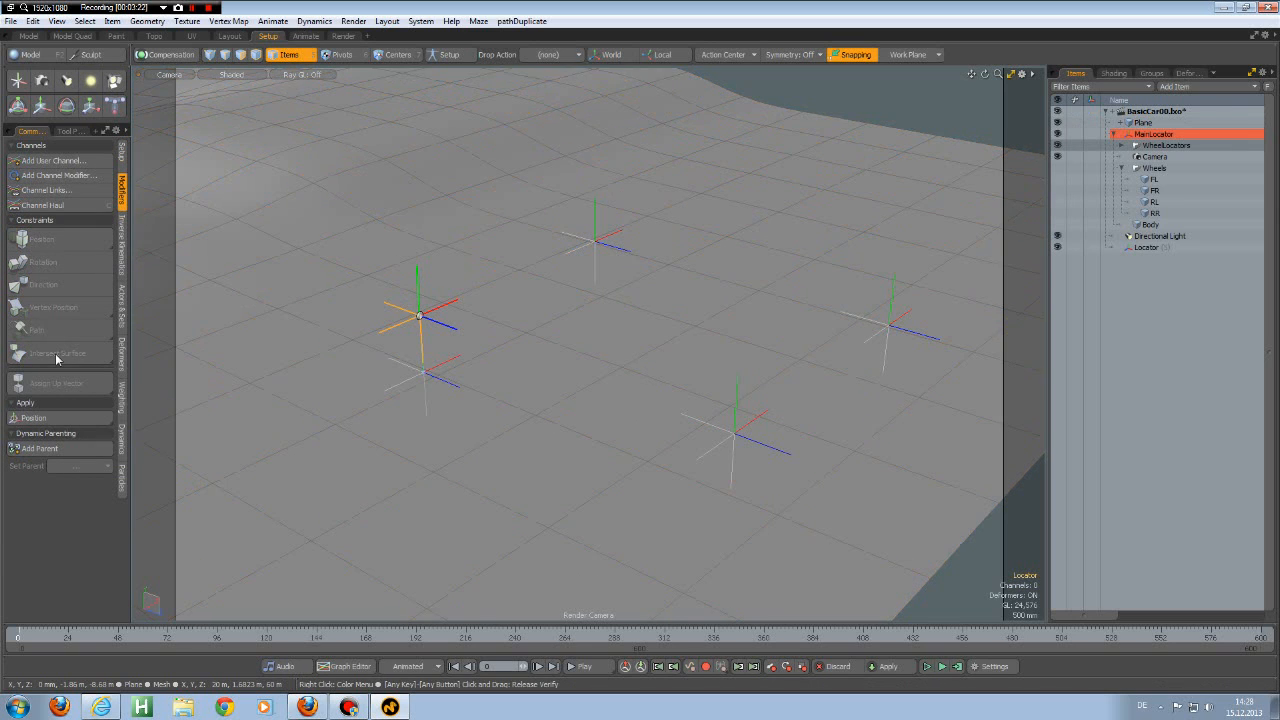
Step: Add Intersect Surface constraints with the Plane for Locator (2) at the front right and the rear-left wheel locator
left_click(596, 249)
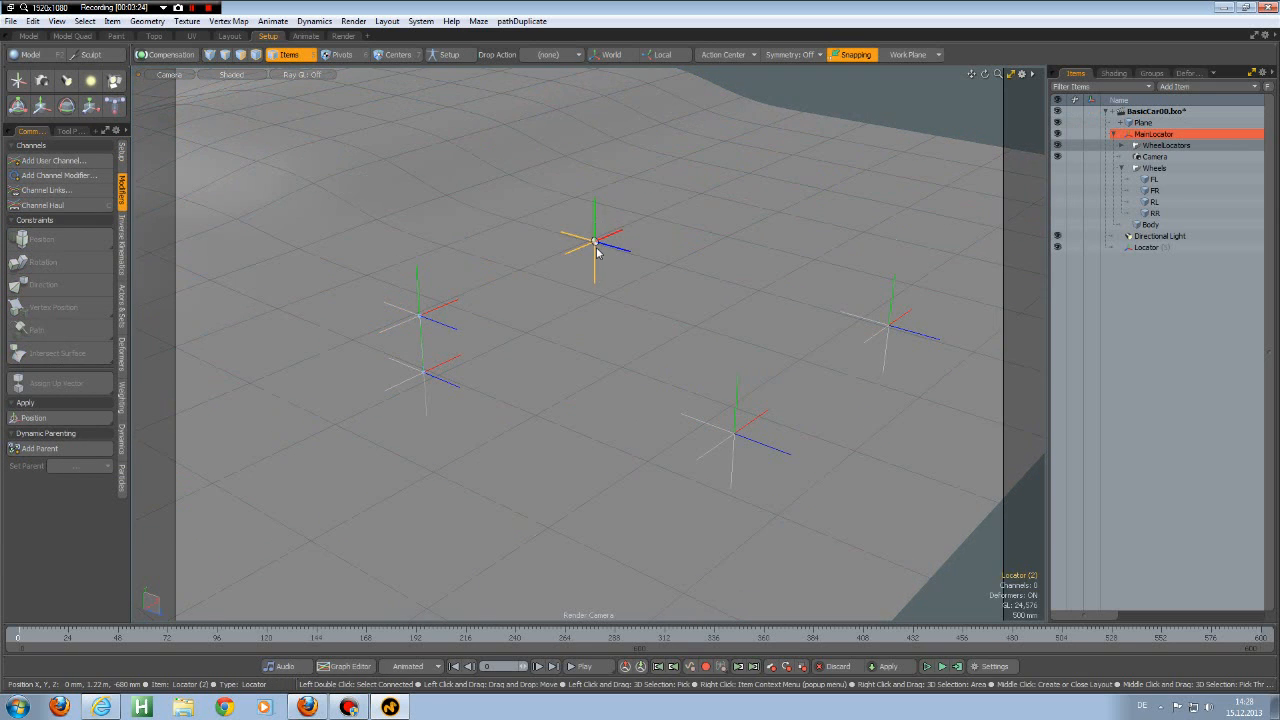
left_click(606, 251, "shift")
left_click(68, 356)
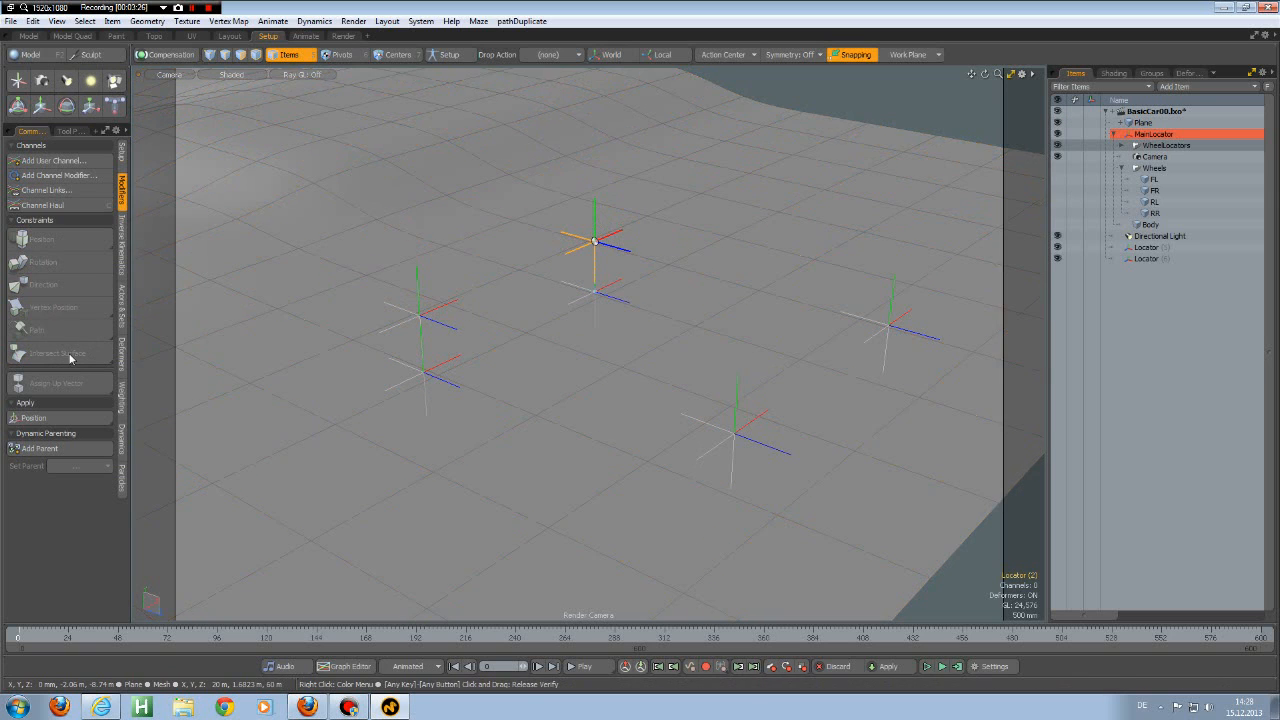
left_click(737, 405)
left_click(632, 477, "shift")
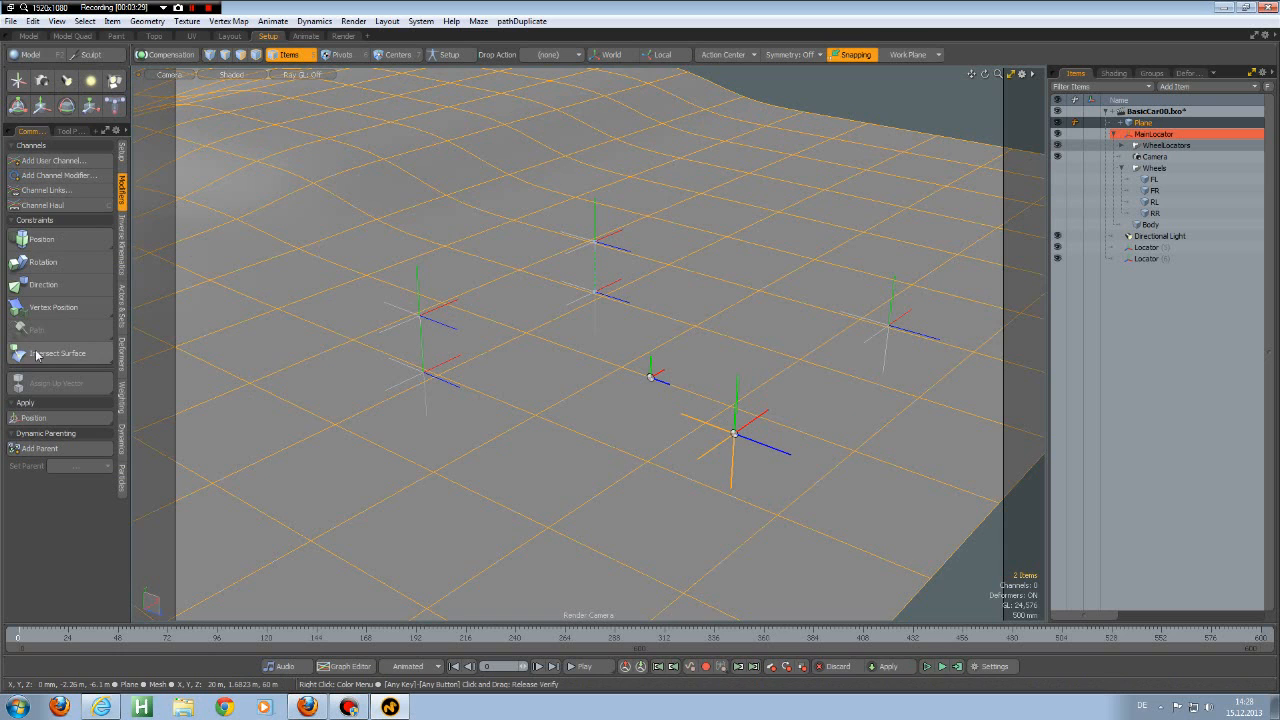
left_click(33, 355)
Step: Add an Intersect Surface constraint between Locator (4) at the rear right and the Plane, and clear the selection
left_click(885, 302)
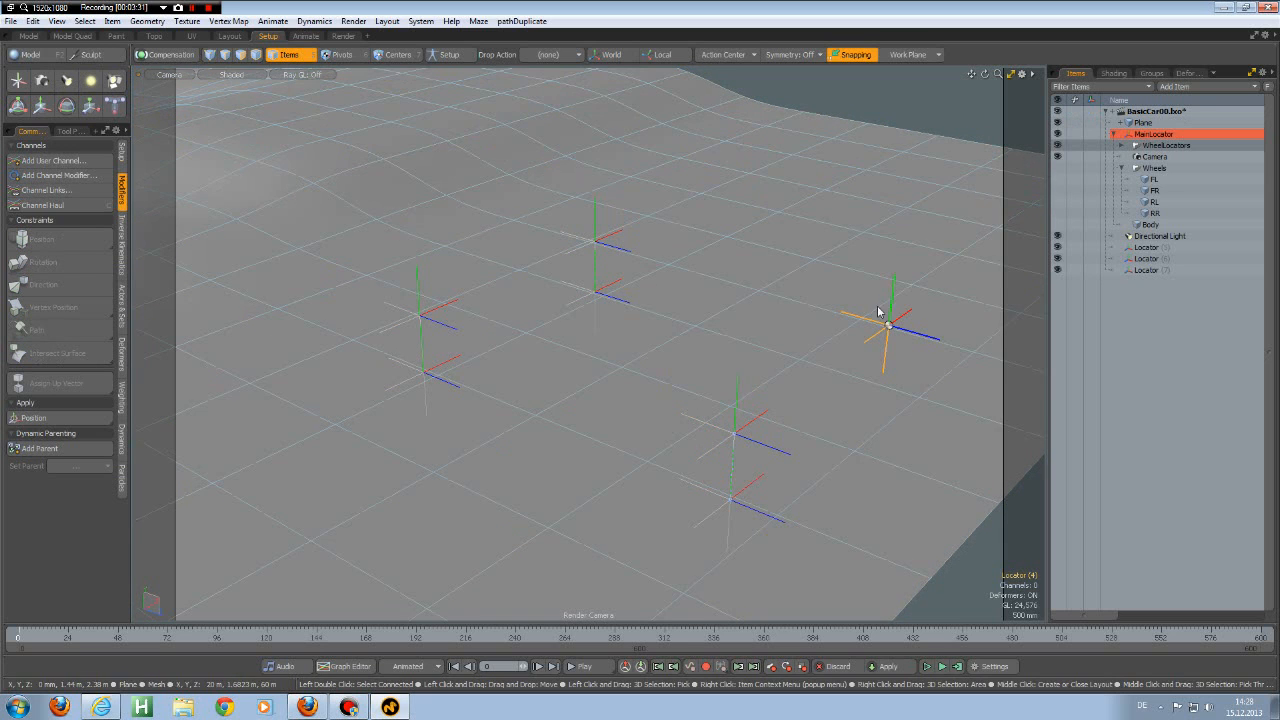
left_click(834, 375, "shift")
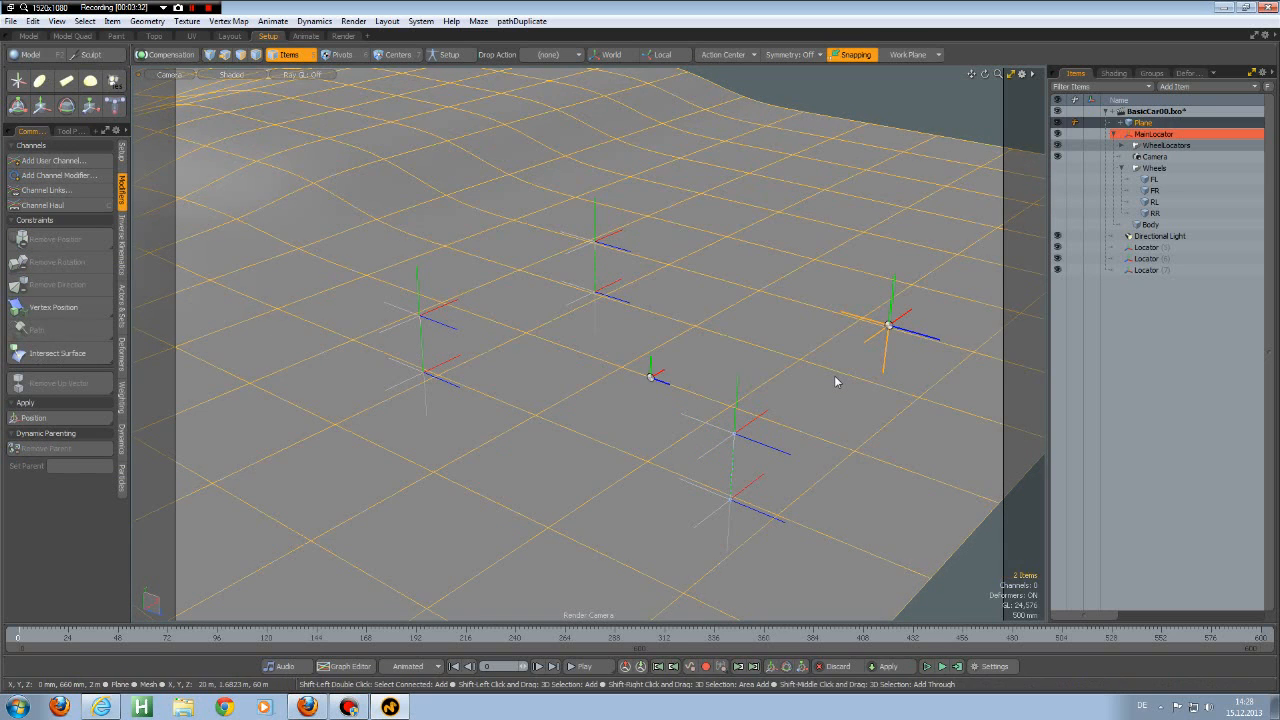
left_click(67, 356)
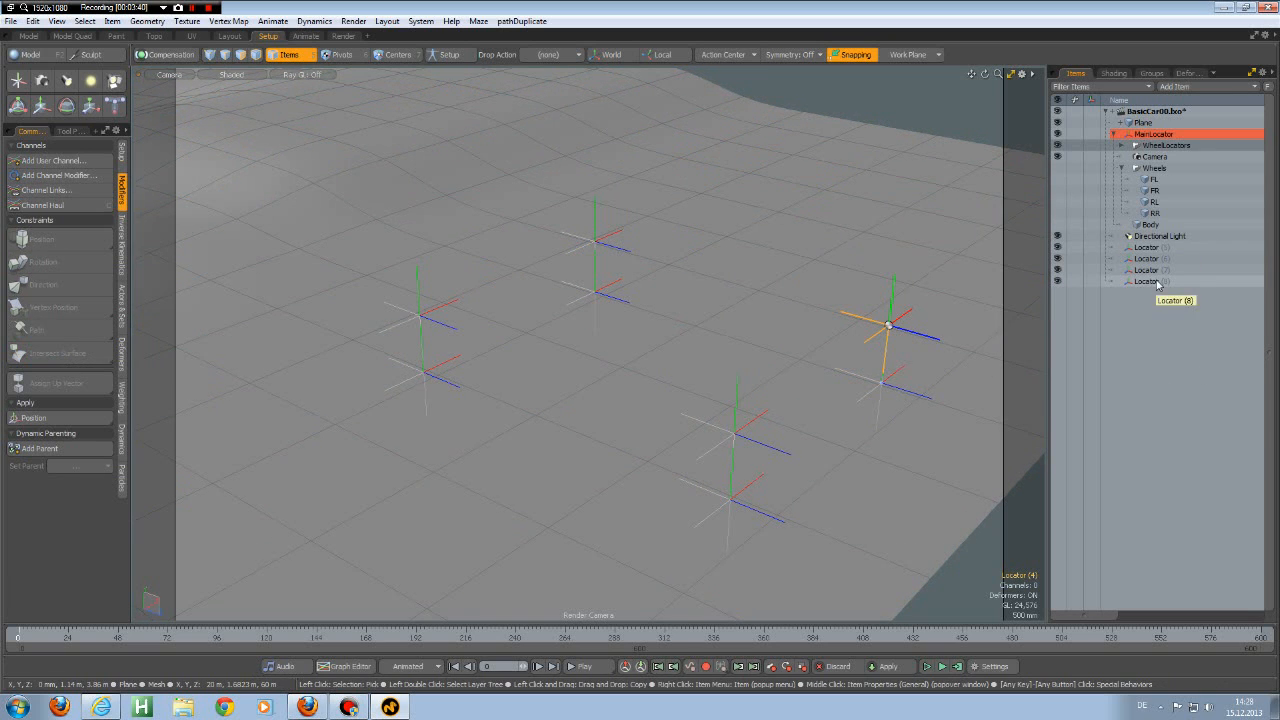
left_click(1120, 322)
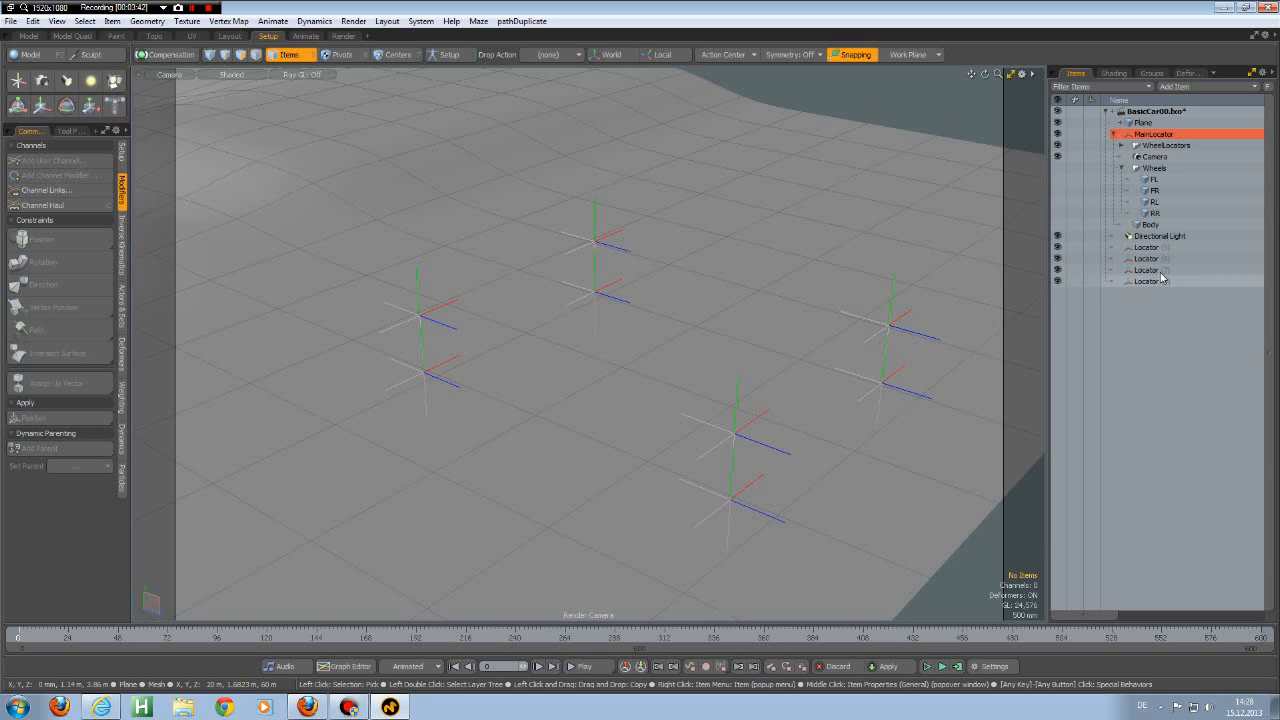
Step: Group the four surface intersection locators under the name SurfaceLocators and parent the group to MainLocator
left_click(1146, 283)
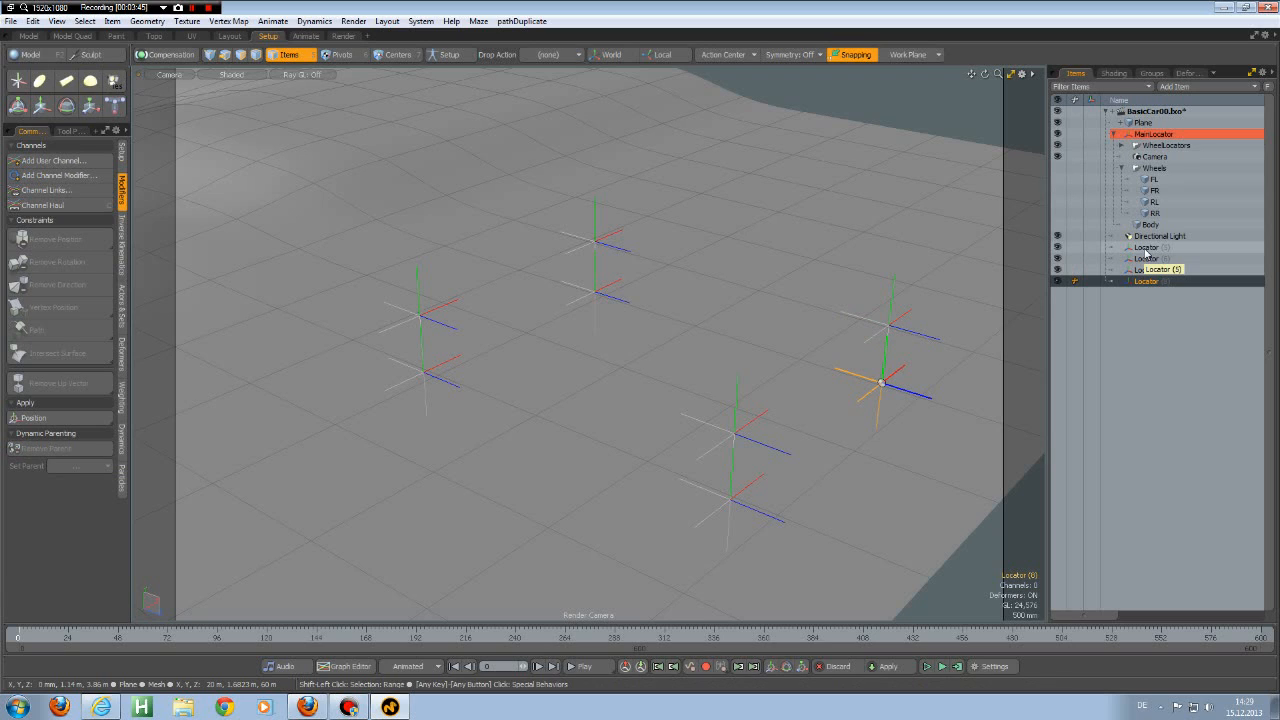
left_click(1146, 250, "shift")
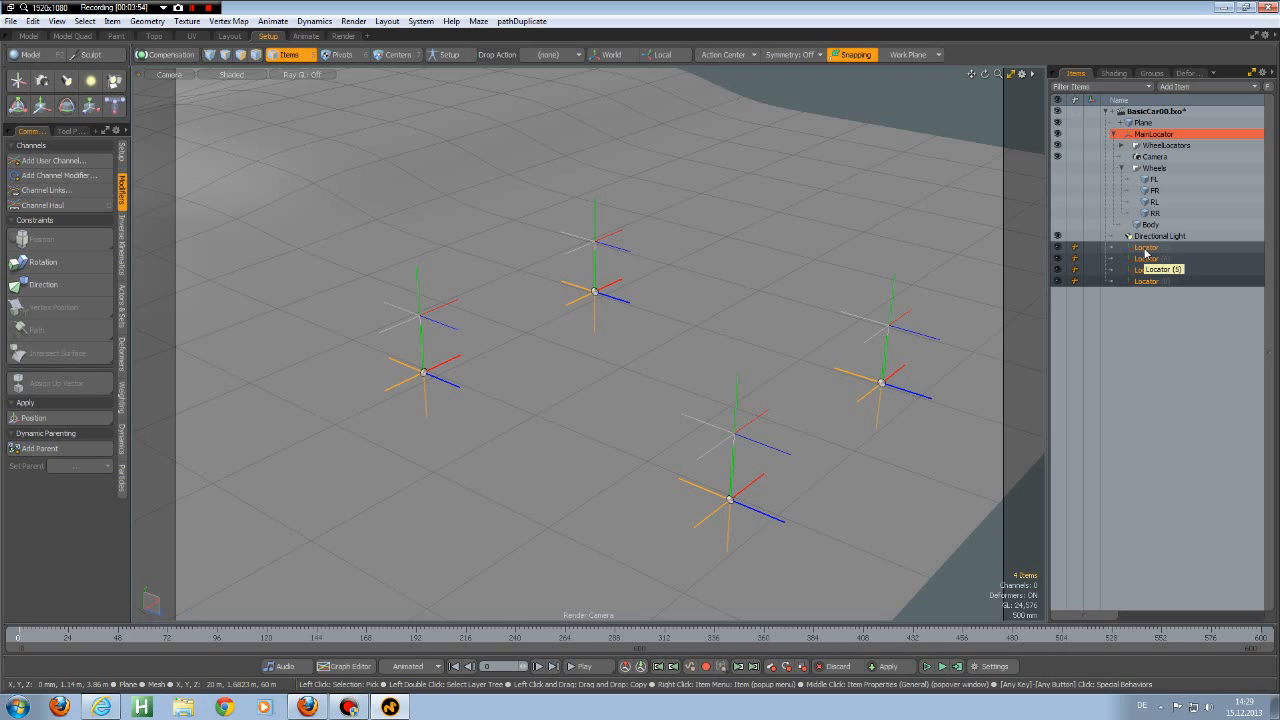
key("ctrl+g")
double_click(1146, 248)
type("SurfaceLocato")
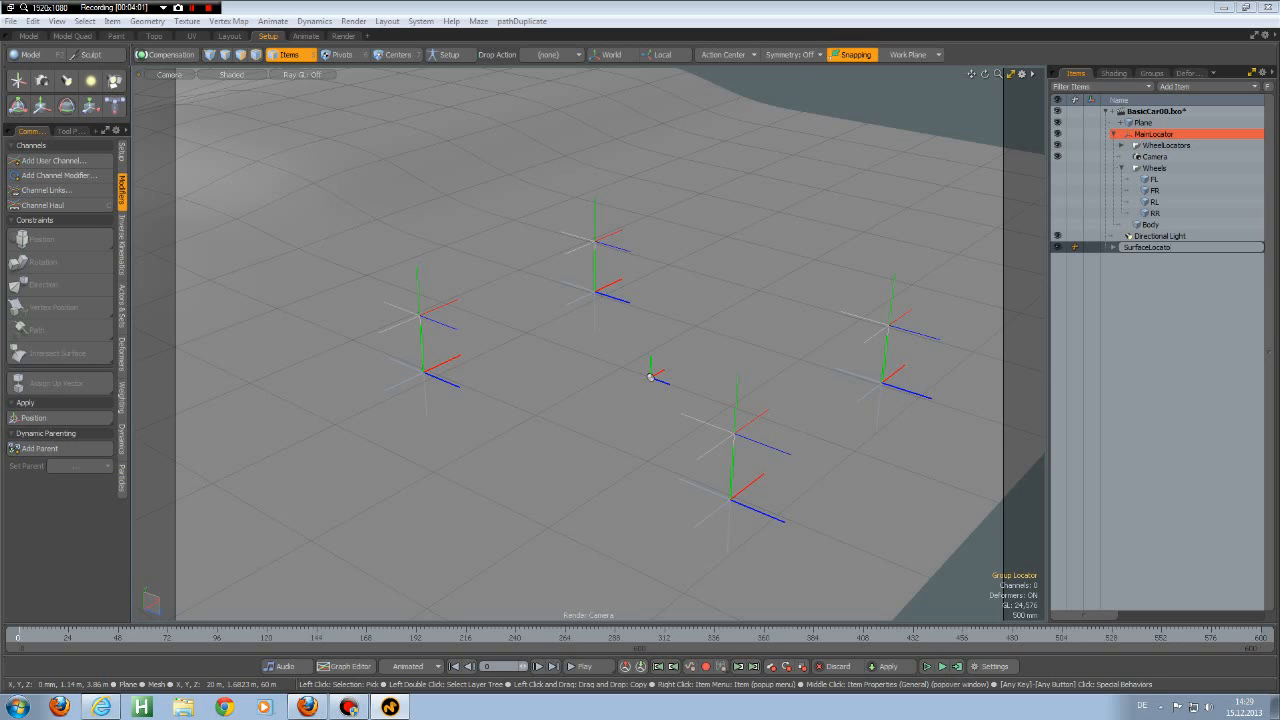
type("rs")
key("Return")
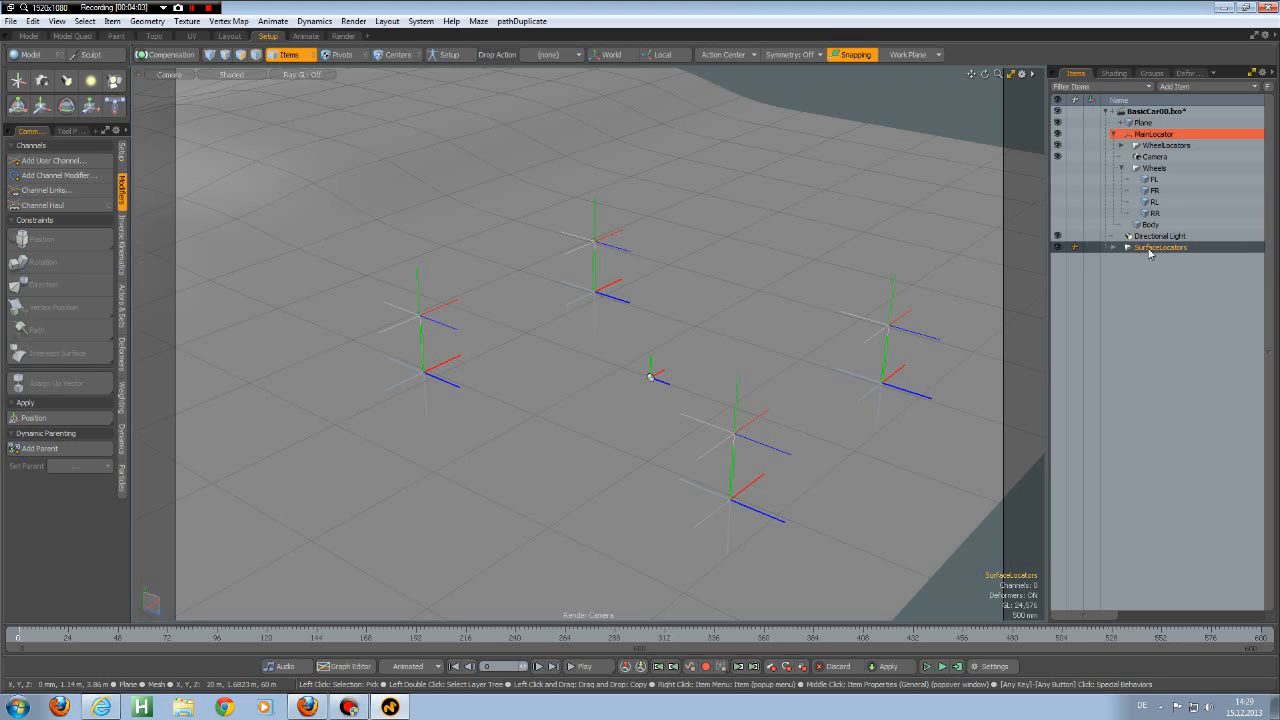
left_click_drag(1127, 250, 1151, 139)
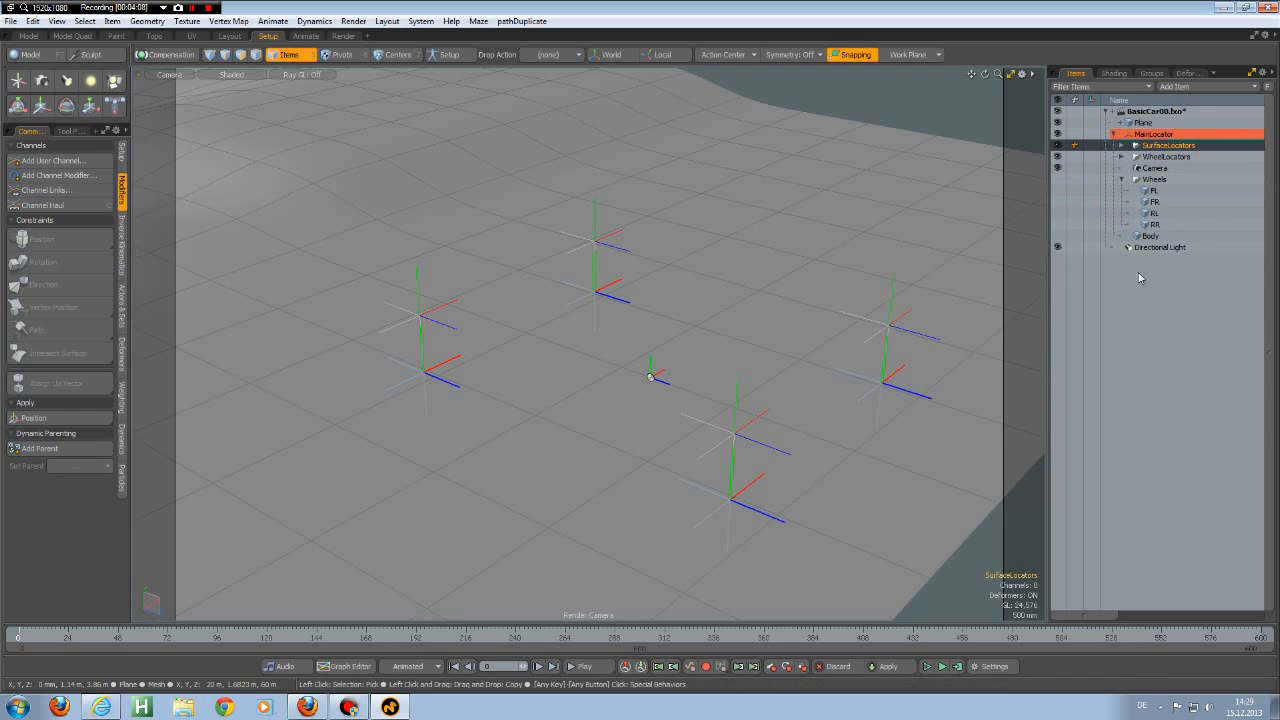
Step: With Wheels shown and WheelLocators hidden, constrain the position of wheel FL to its surface locator with Compensation enabled
left_click(1058, 180)
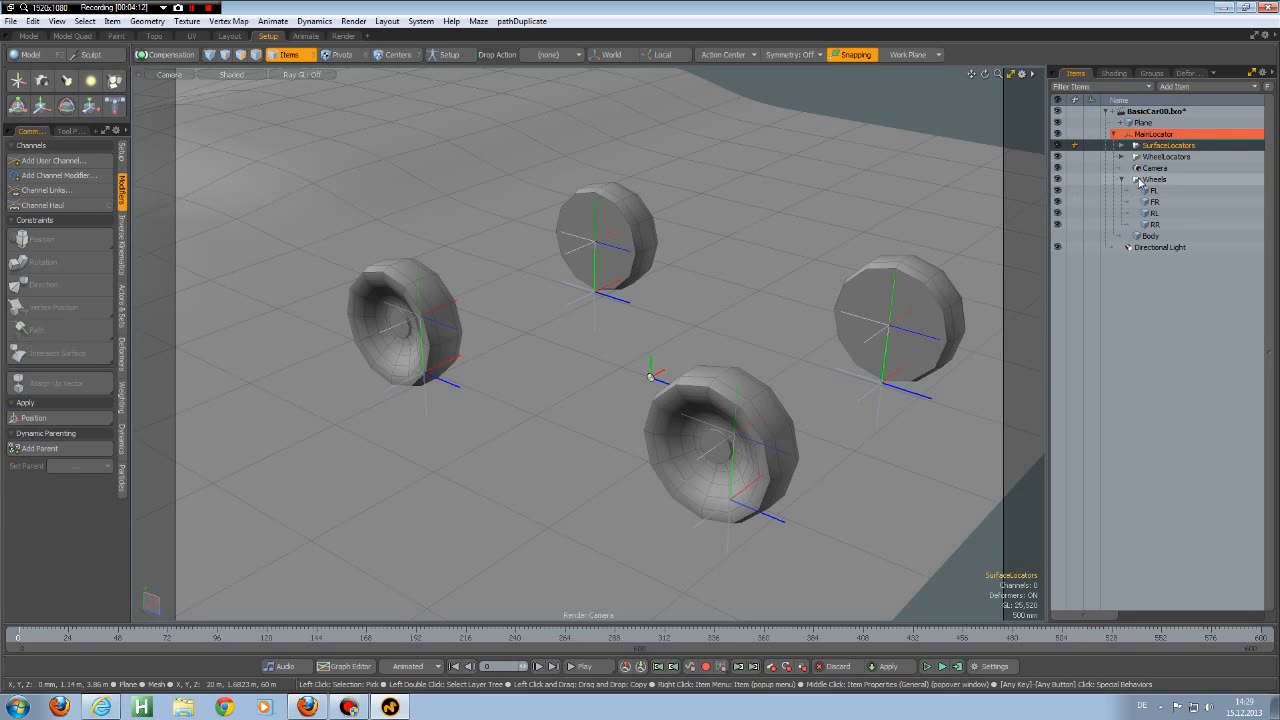
left_click(1058, 157)
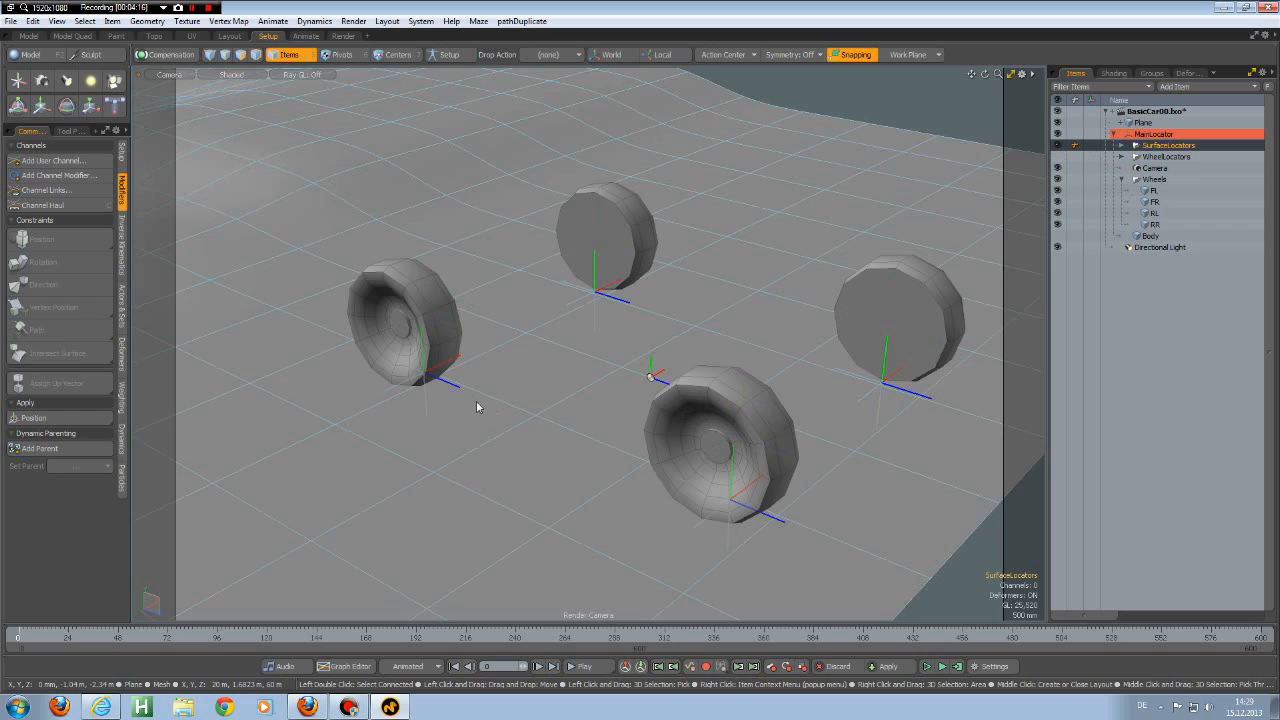
left_click(424, 303)
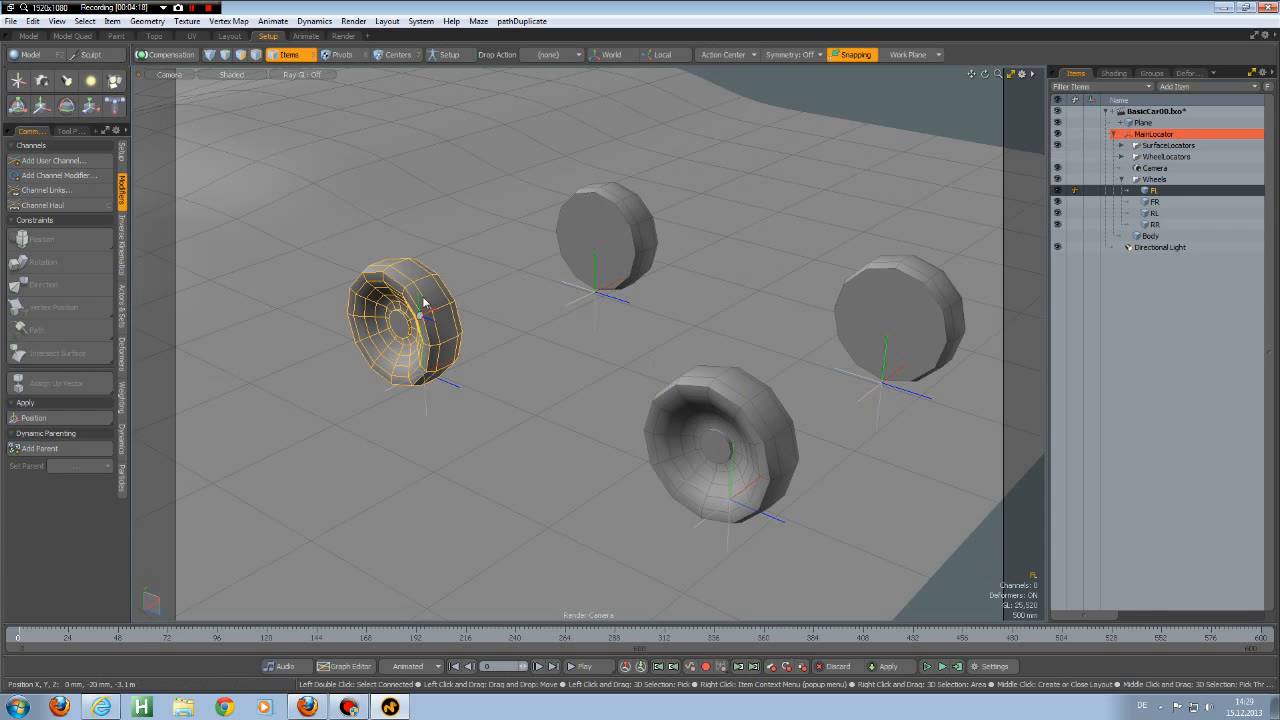
left_click(448, 386, "shift")
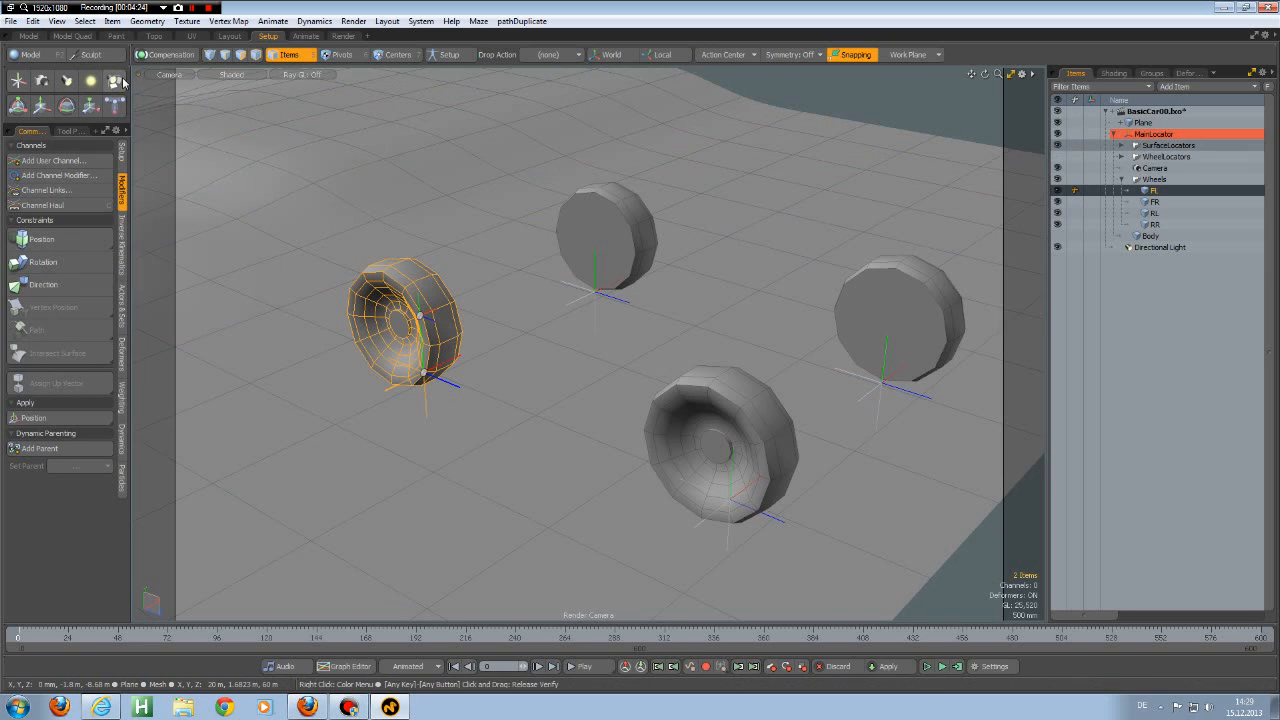
left_click(166, 55)
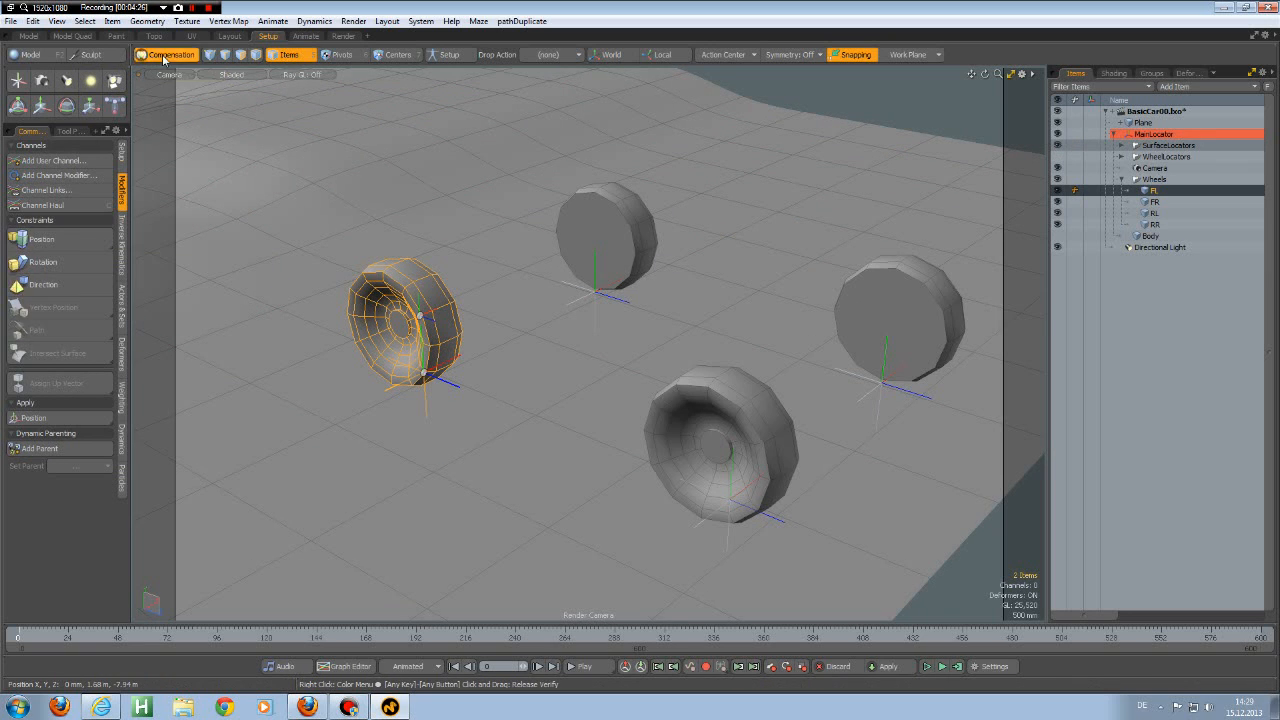
left_click(60, 243)
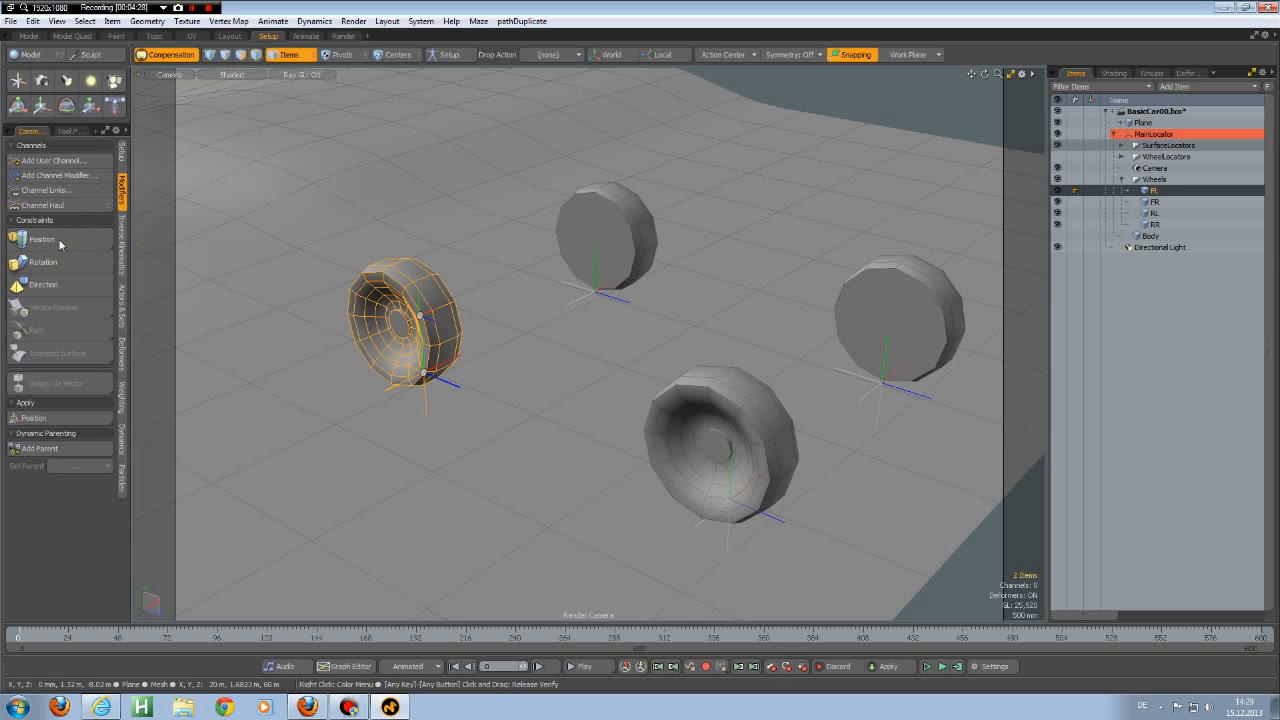
Step: Add Position constraints tying wheels FR and RL to the surface locators beneath them, keeping Compensation on
left_click(606, 207)
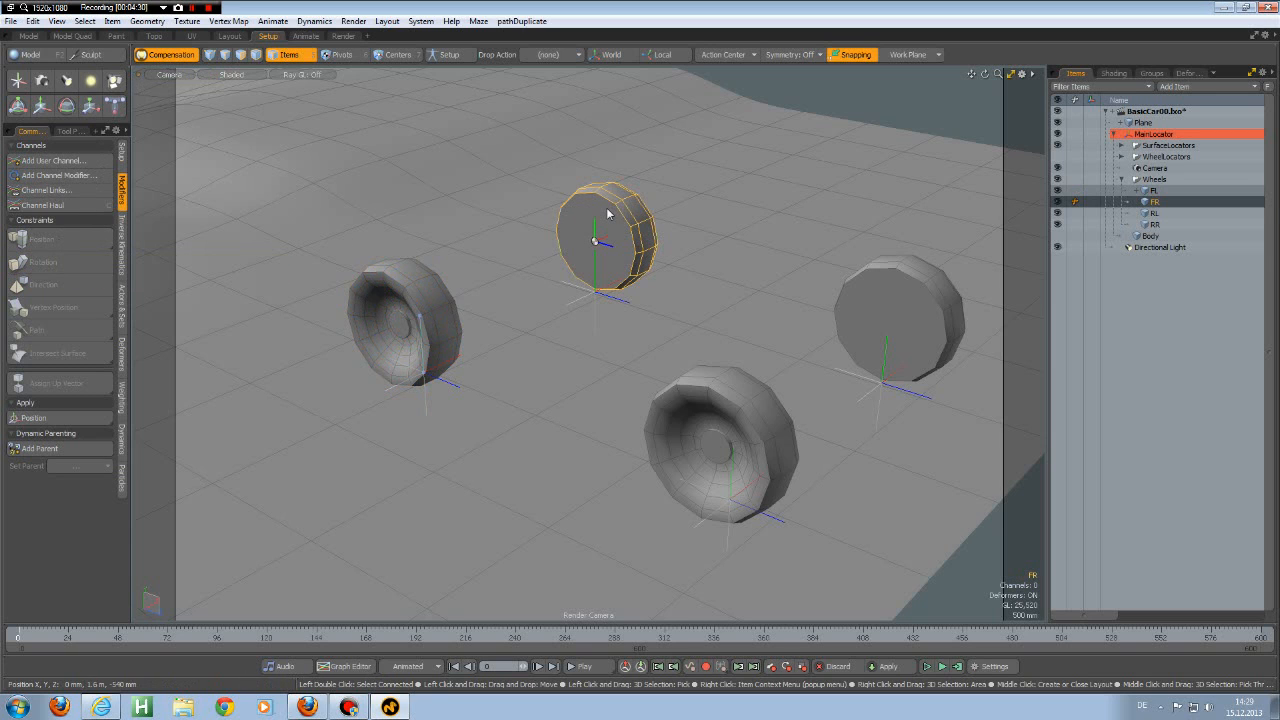
left_click(593, 292, "shift")
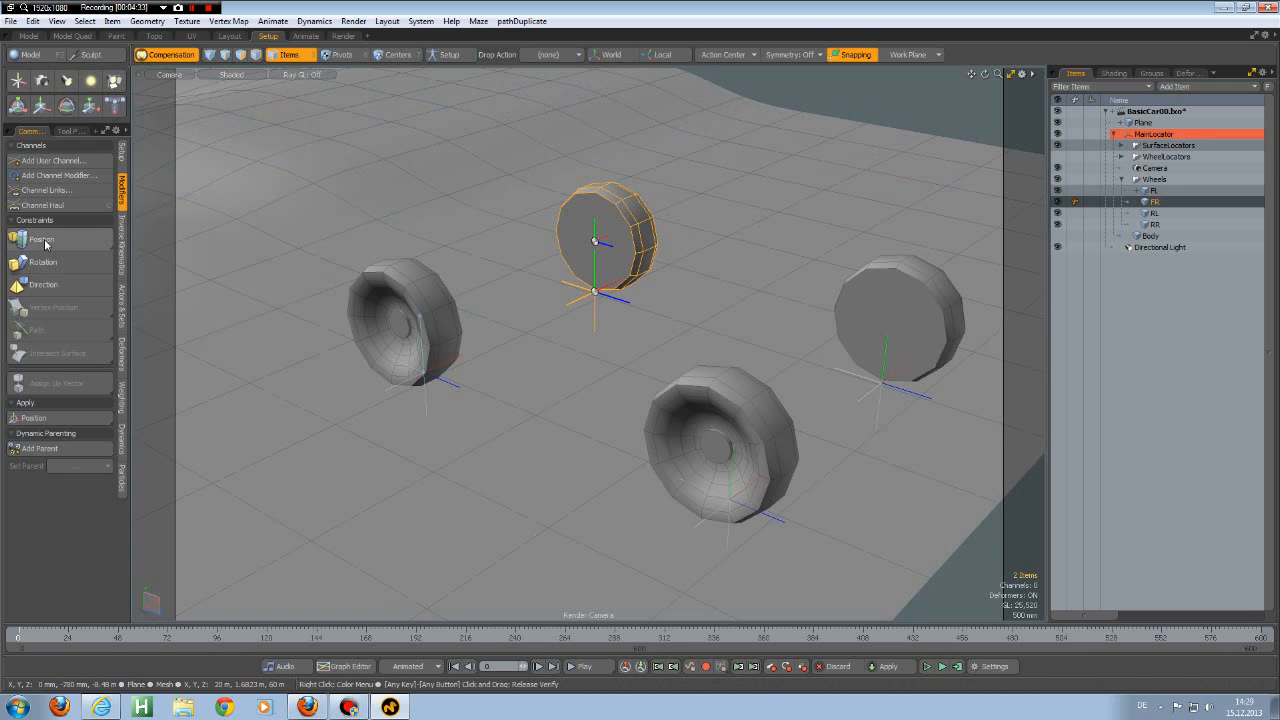
left_click(45, 243)
left_click(614, 486)
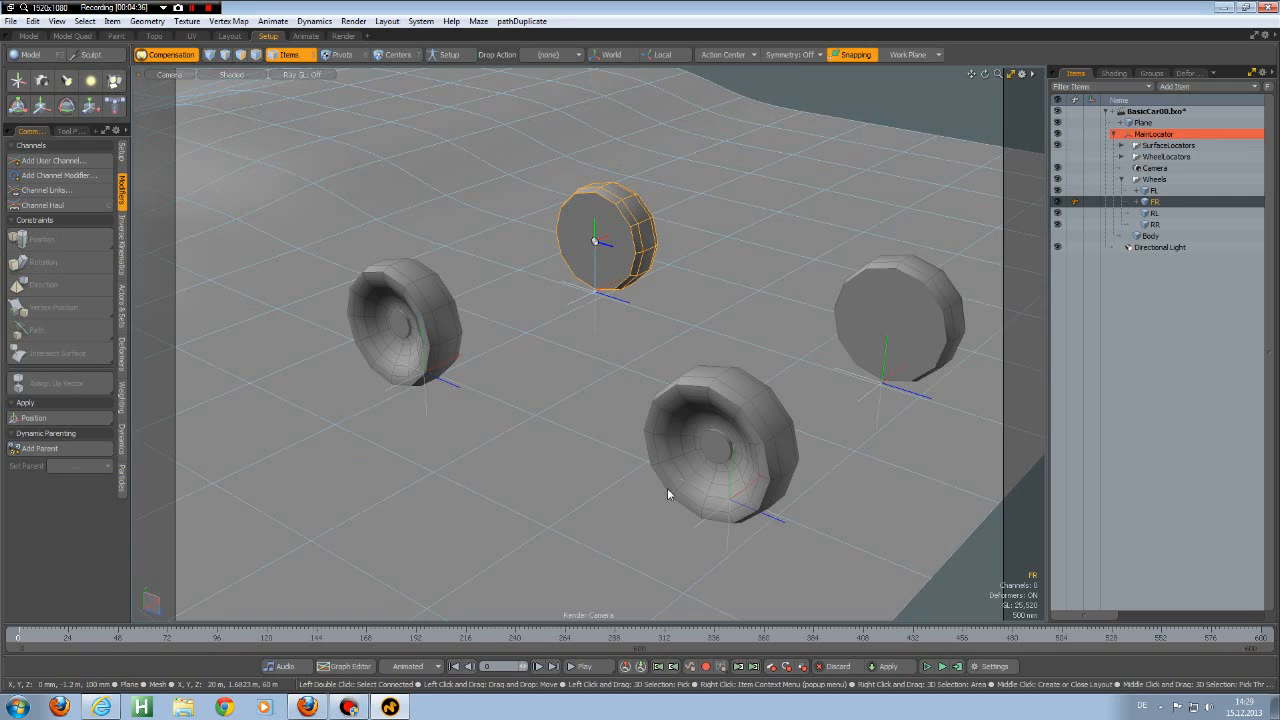
left_click(741, 408)
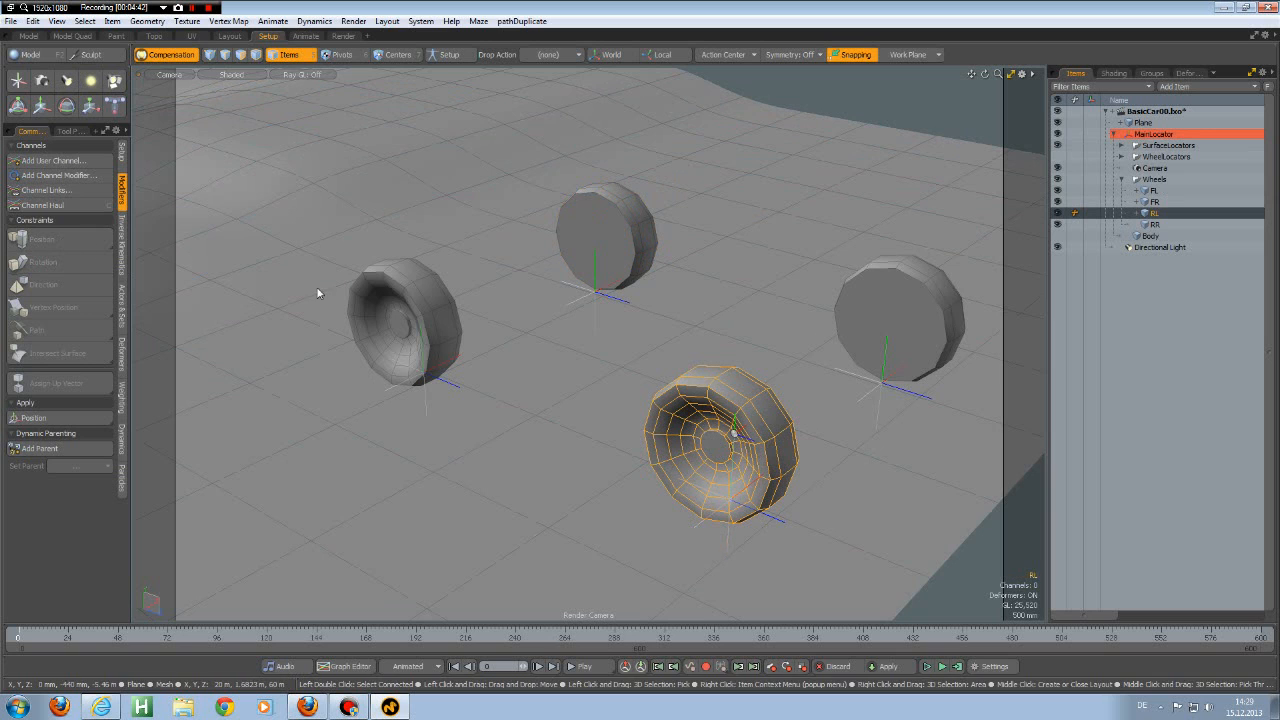
Step: Constrain the position of the rear-right wheel RR to its surface locator with Compensation on
left_click(912, 332)
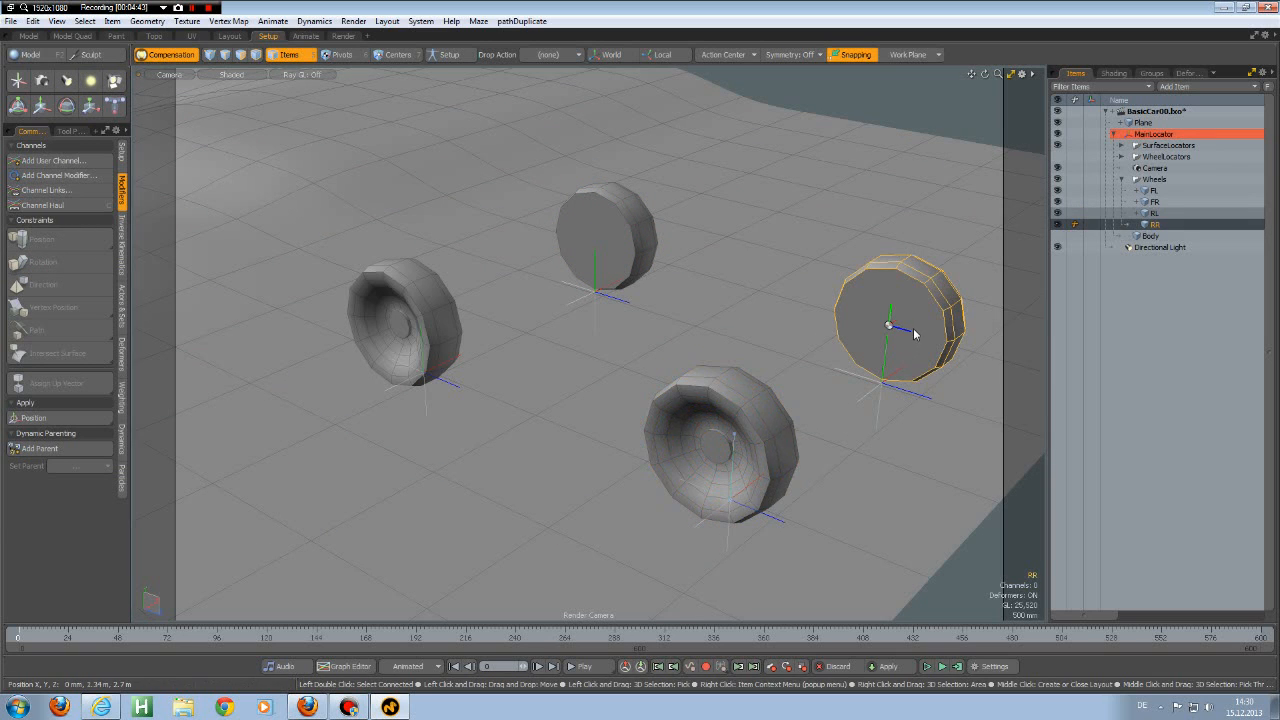
left_click(916, 398, "shift")
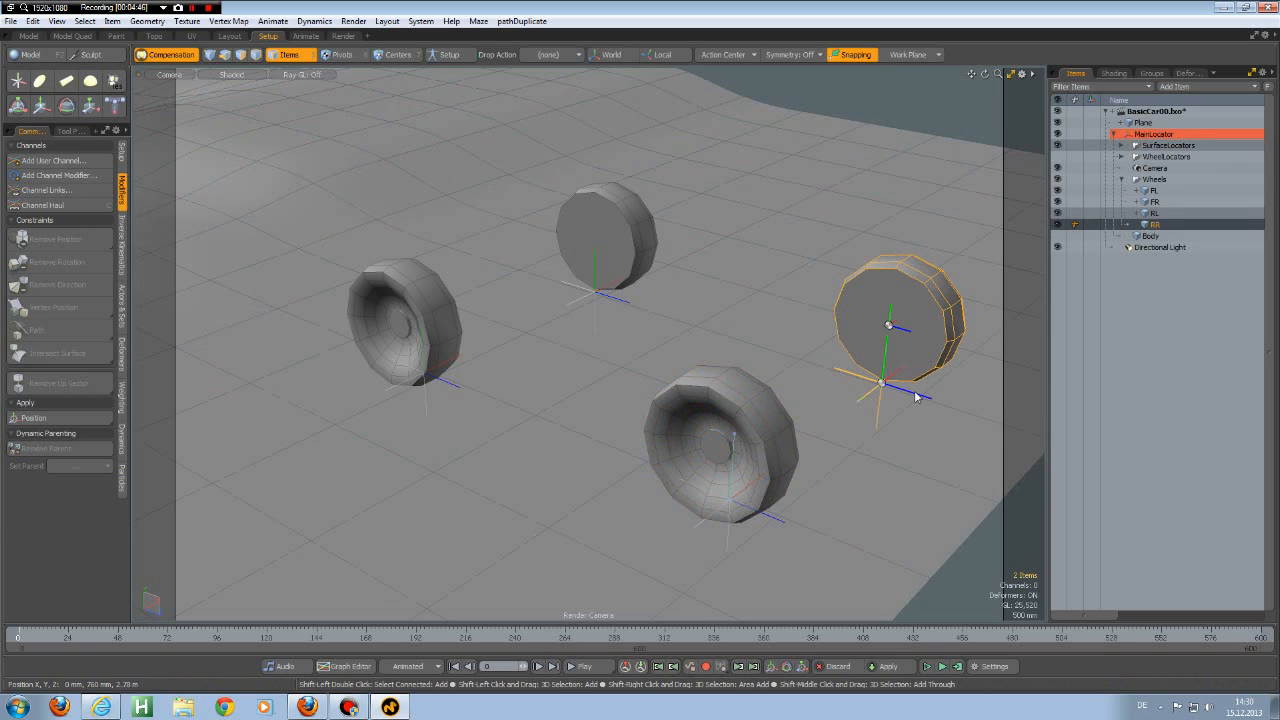
left_click(48, 243)
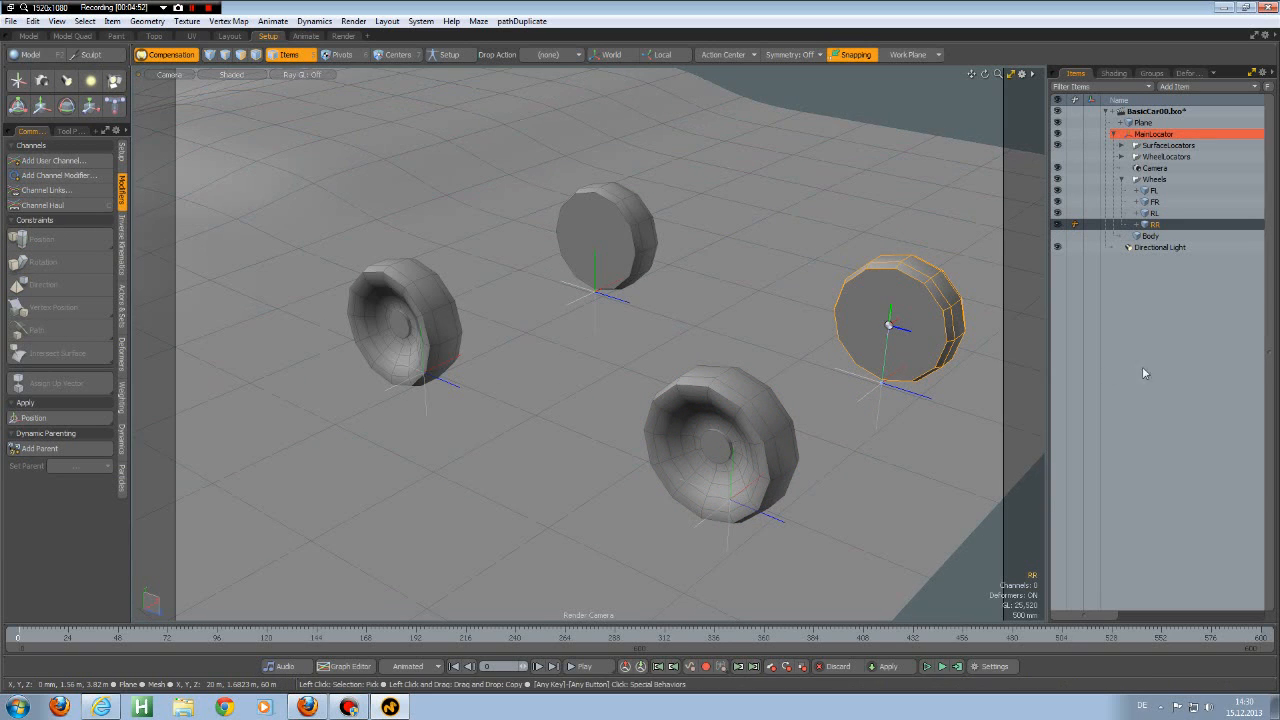
Step: Expand wheels FL, FR, RL and RR in the item list to inspect their position constraints
left_click(1136, 191)
left_click(1136, 213)
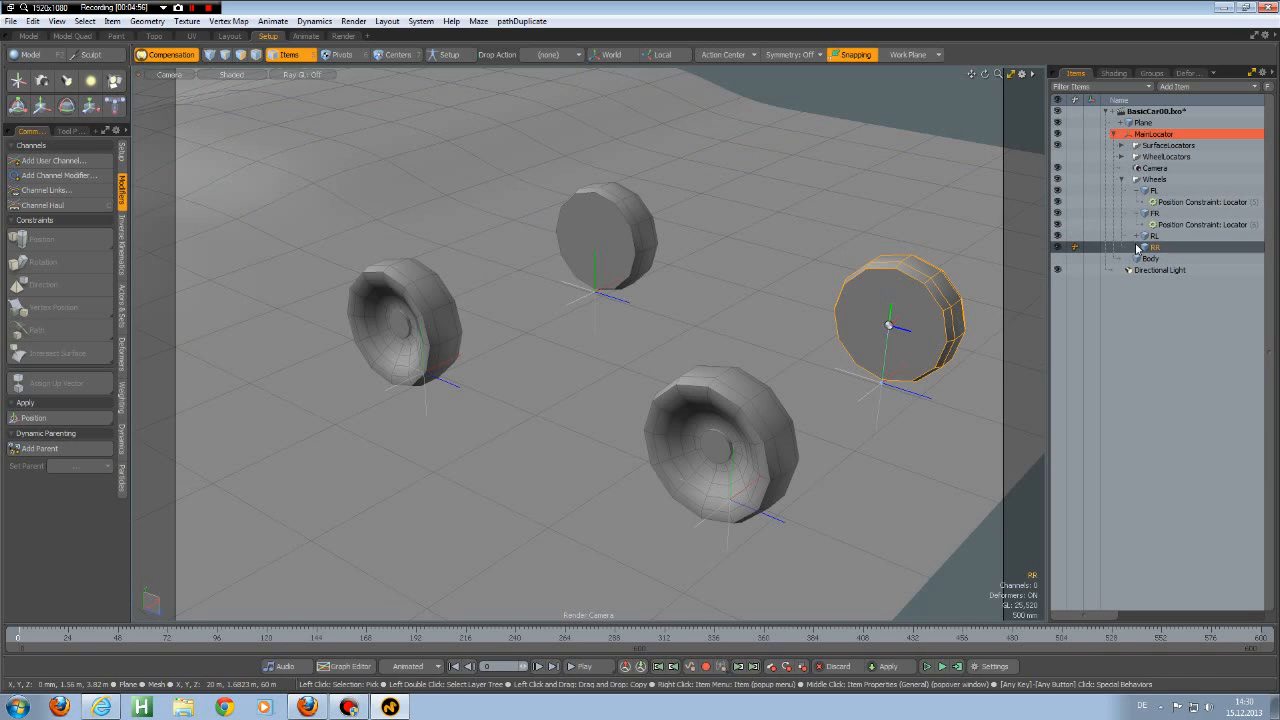
left_click(1137, 237)
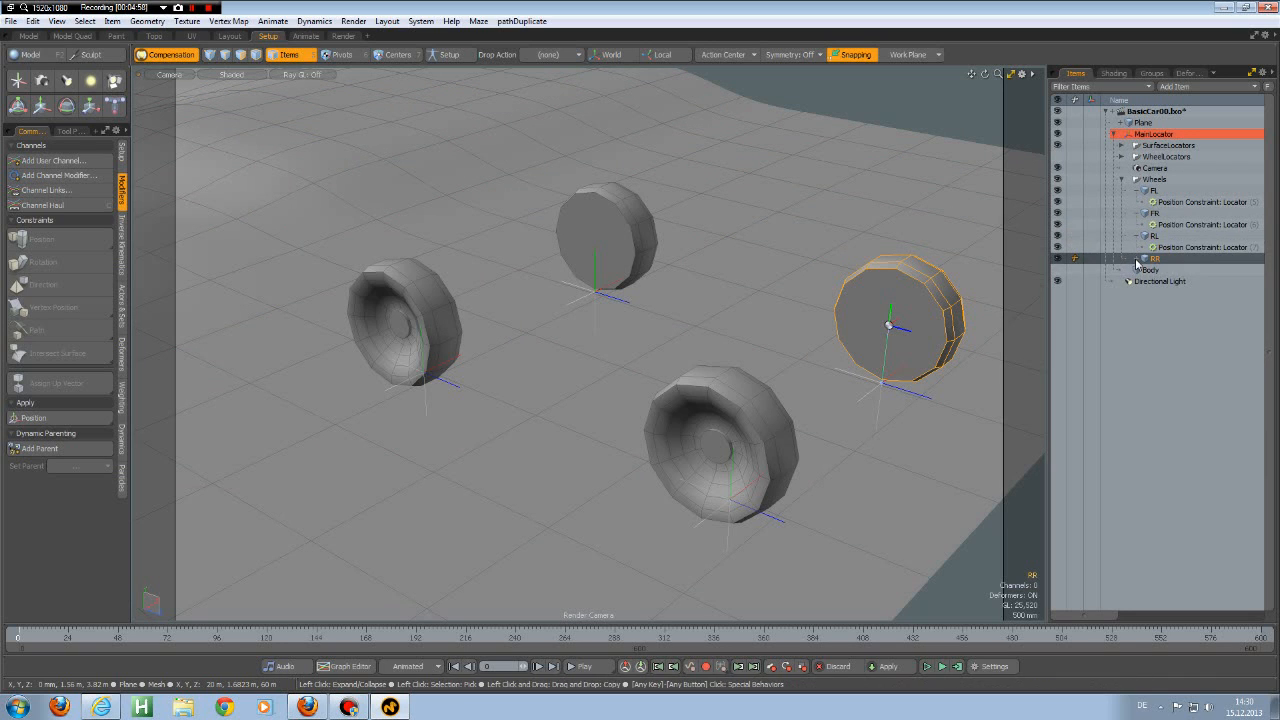
left_click(1136, 259)
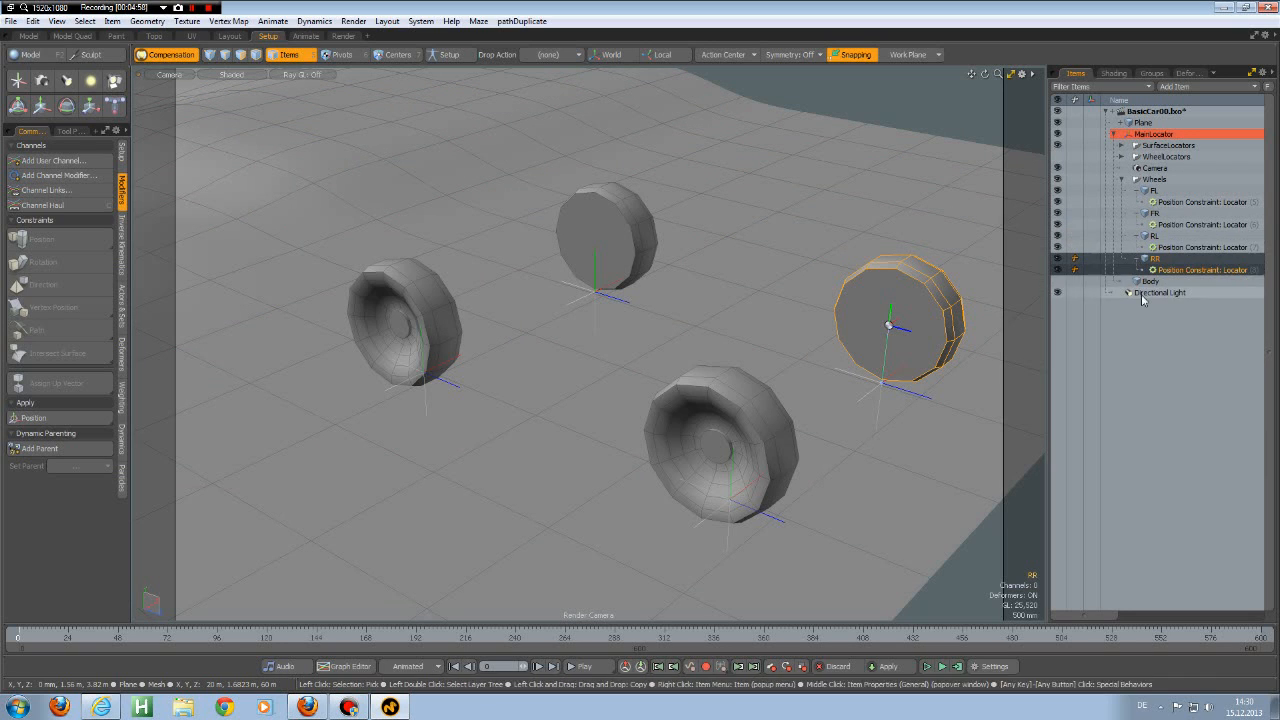
Step: Select the position constraint of wheel FL and open its properties to examine the offset values
left_click(1199, 203)
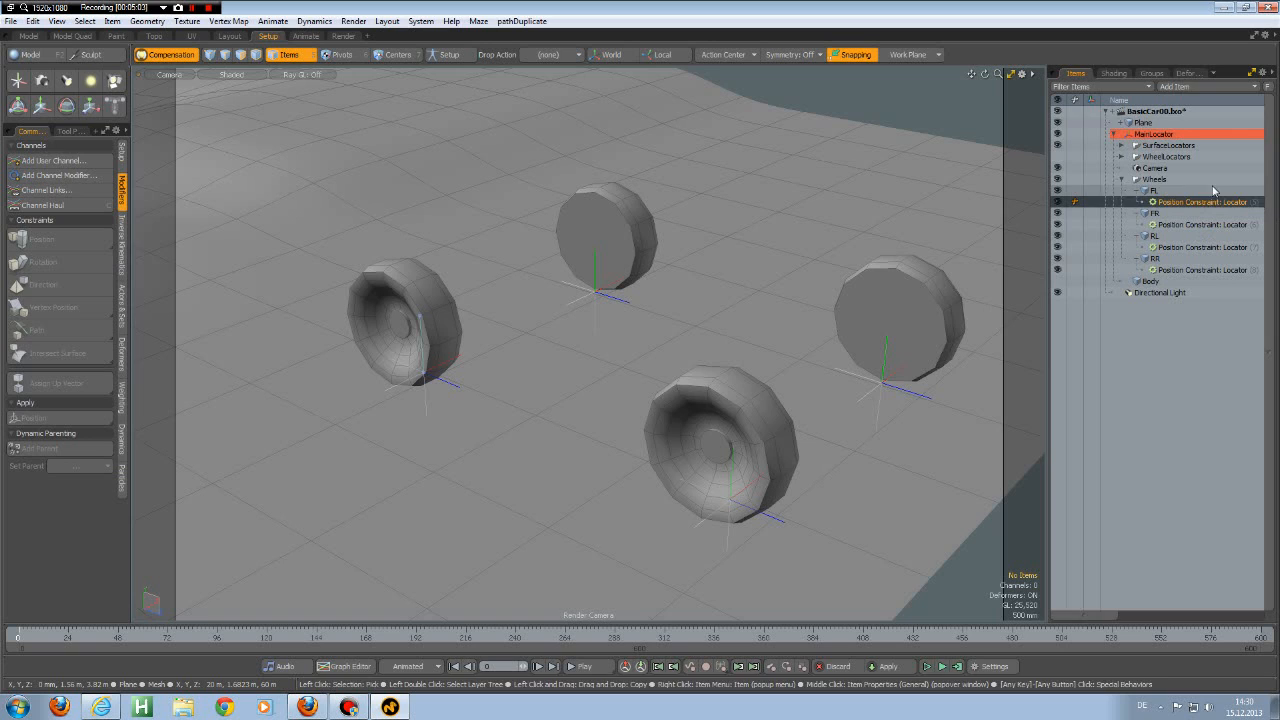
left_click(1252, 73)
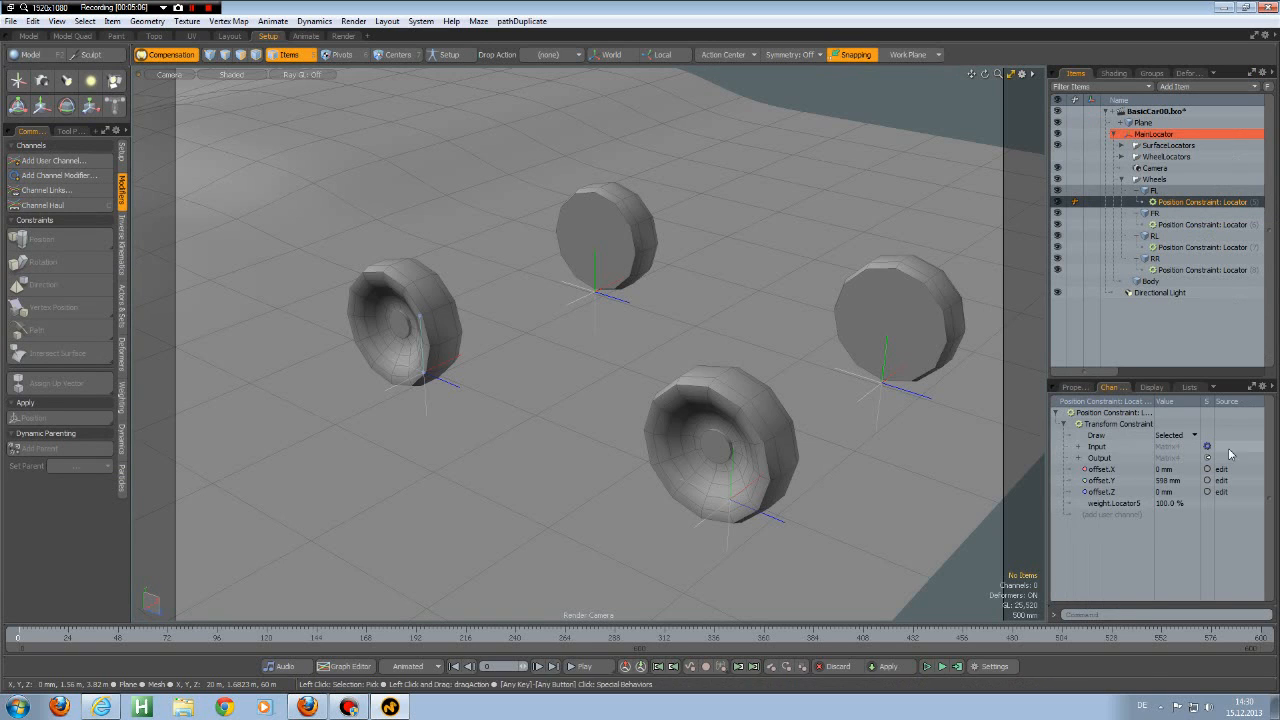
left_click(1072, 389)
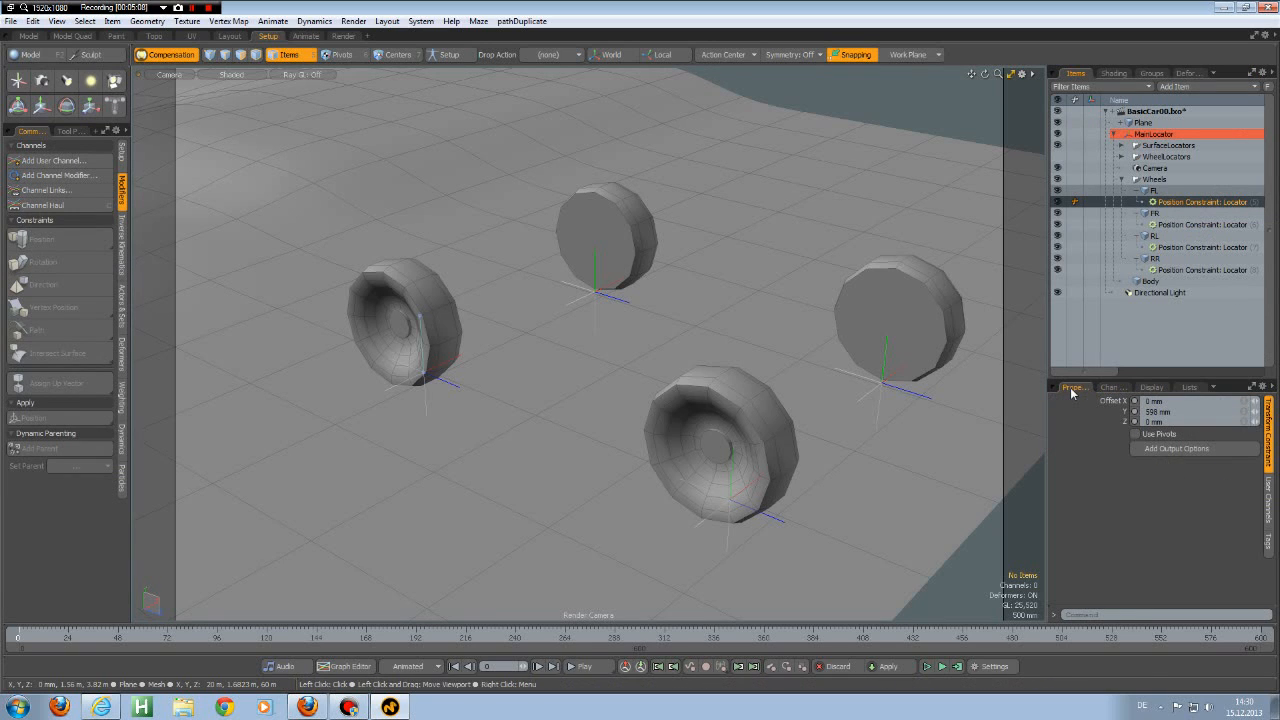
Step: Add output options to the position constraints of wheels FL and FR and set their X and Z opacity to 0%
left_click(1171, 450)
left_click(1169, 447)
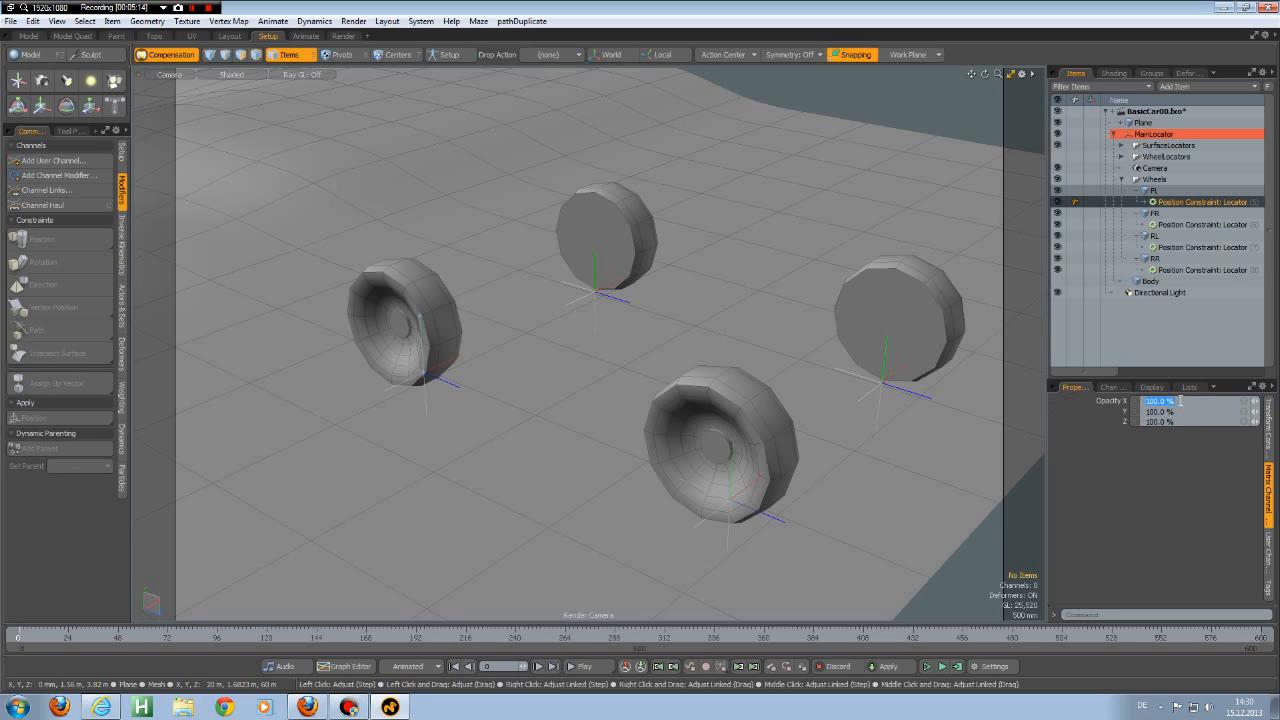
left_click(1178, 421)
left_click(1181, 226)
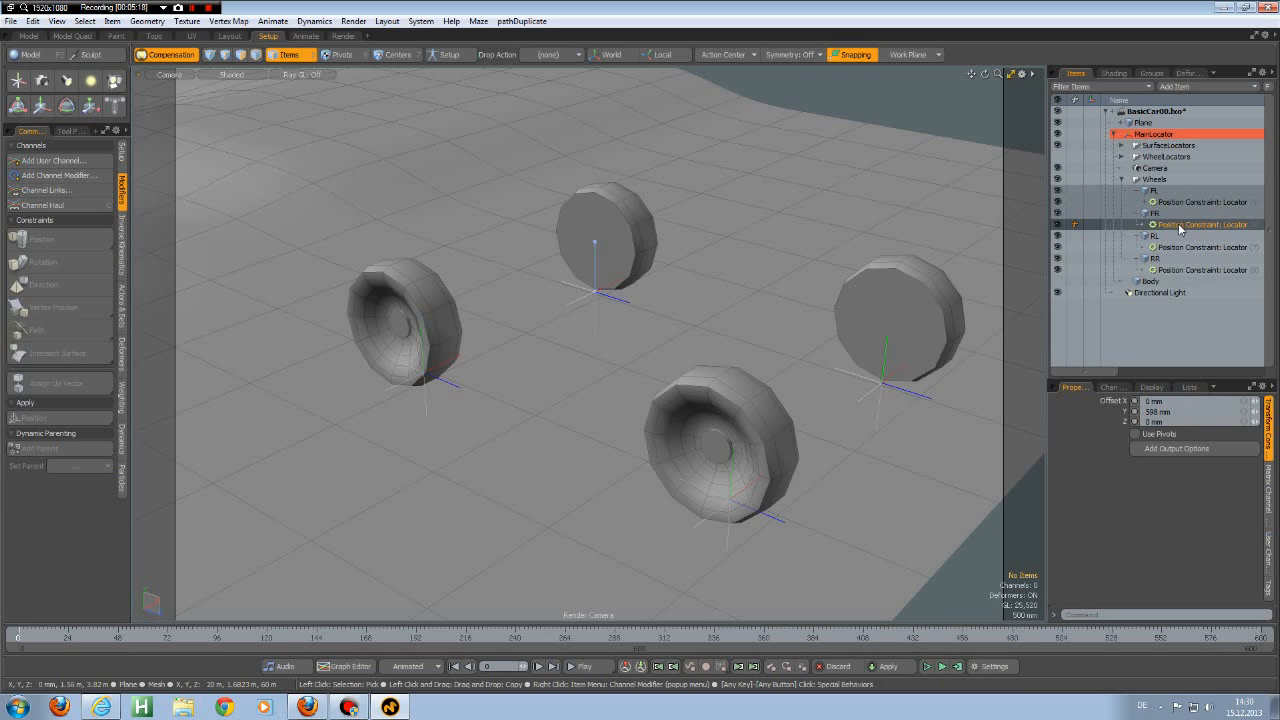
left_click(1168, 450)
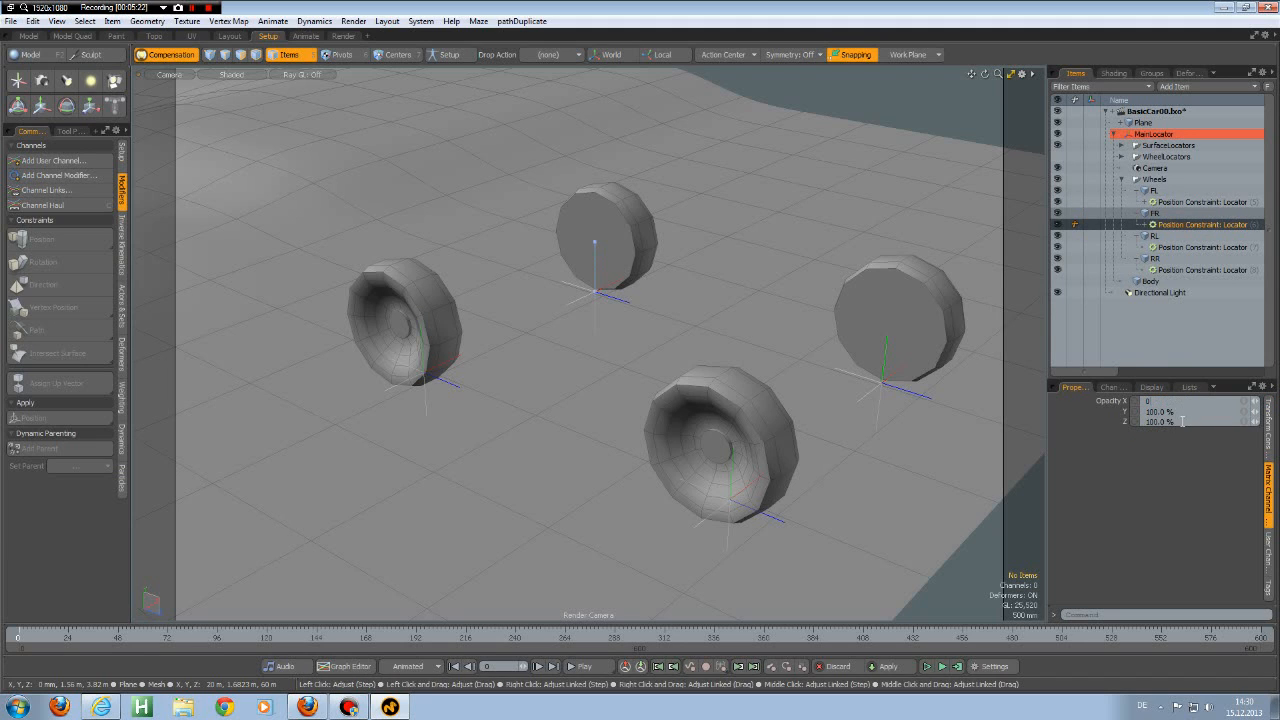
Step: Limit the position constraints of wheels RL and RR to height by adding output options with X and Z opacity at 0%
left_click(1197, 248)
left_click(1181, 452)
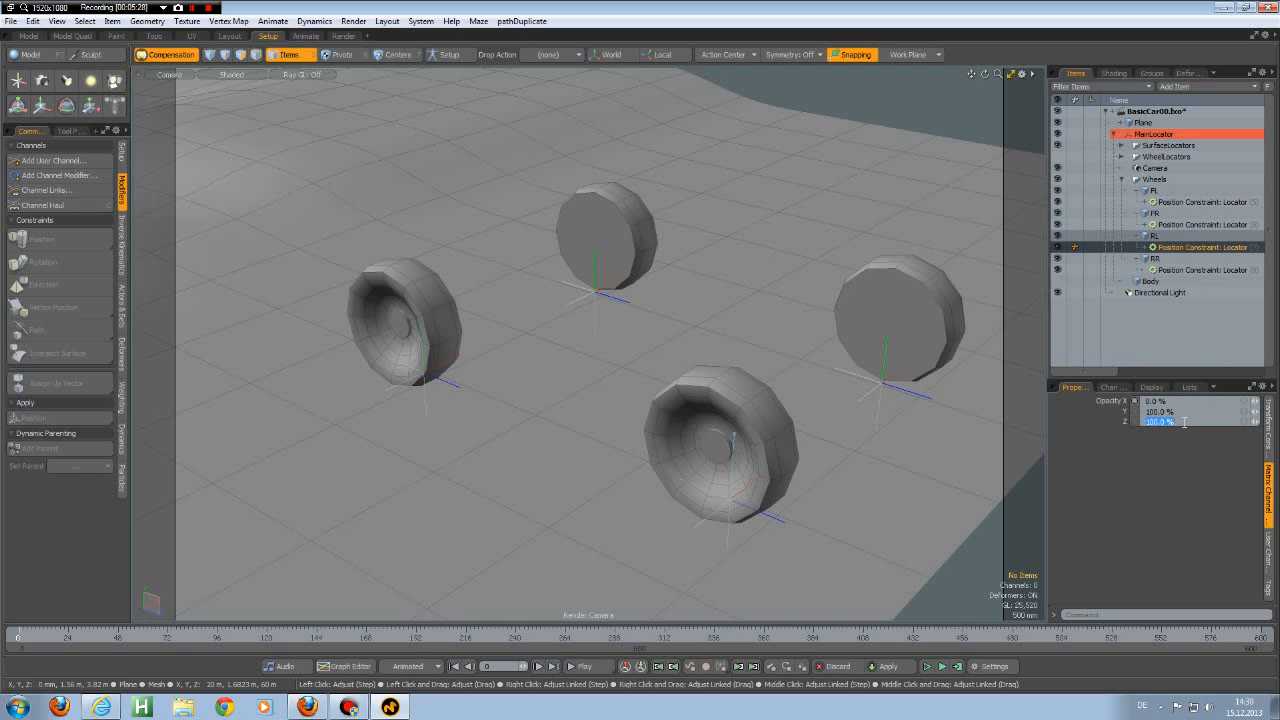
left_click(1189, 271)
left_click(1180, 448)
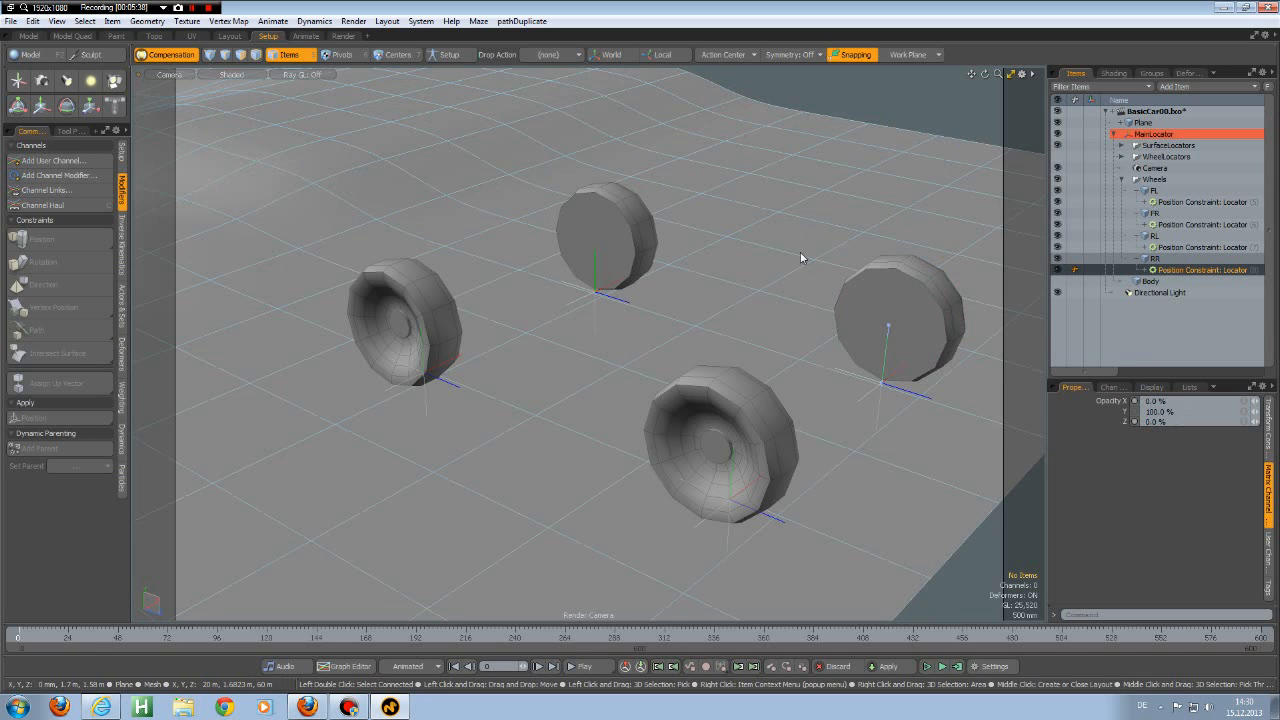
Step: Play the animation to check how the four wheels follow the uneven ground, and return to the first frame
left_click_drag(772, 289, 868, 284, "alt")
scroll(869, 285, "down", 4)
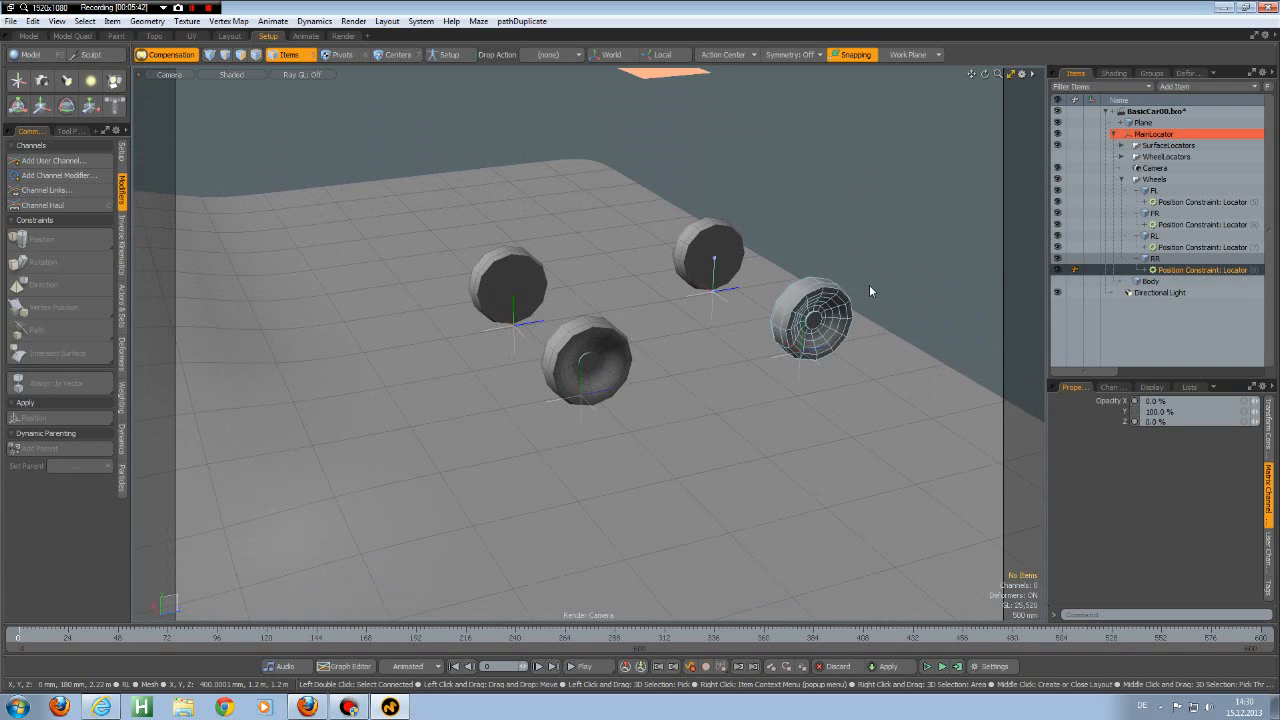
left_click(585, 667)
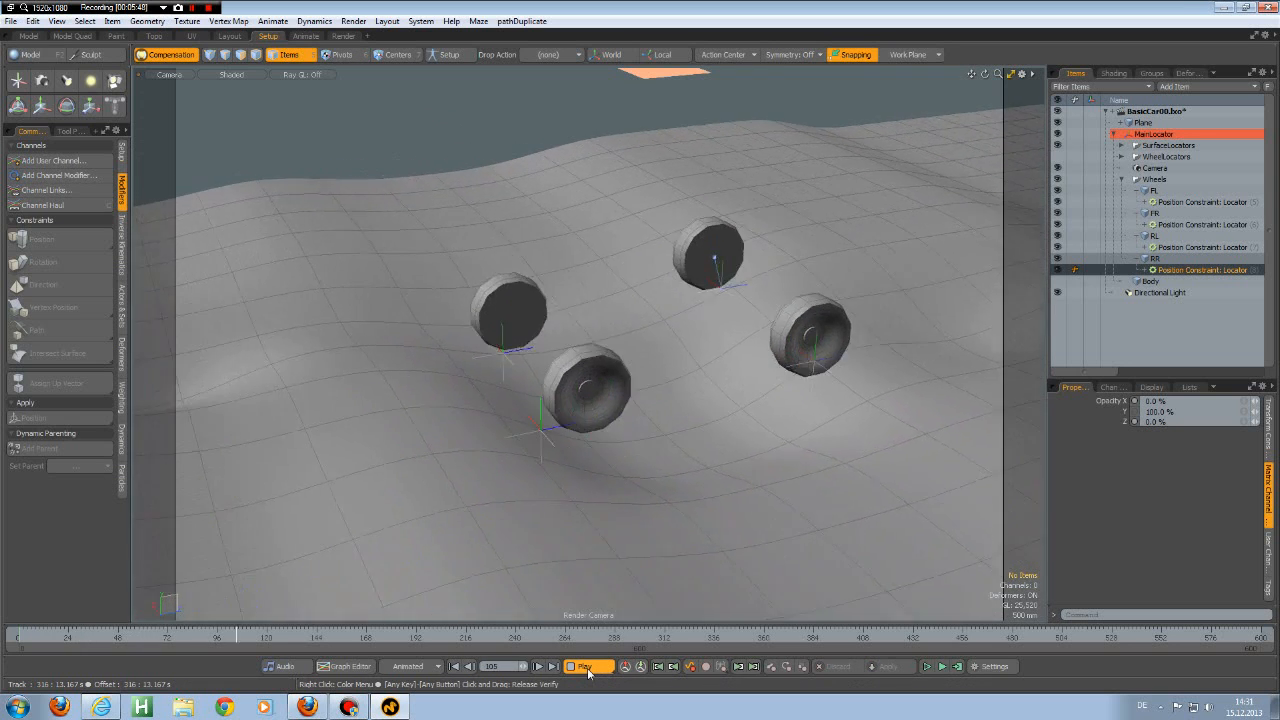
left_click(585, 667)
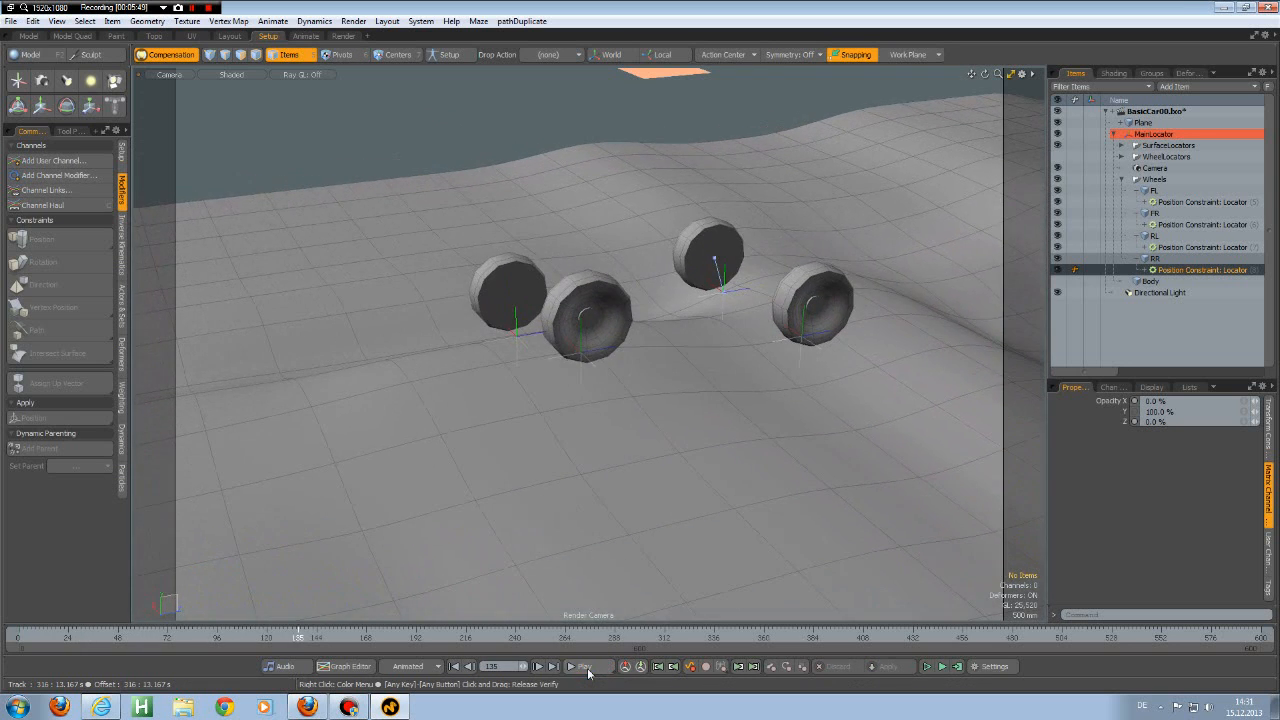
left_click(454, 666)
Step: Show the car body temporarily and play the animation to examine the wheel travel, rewinding and hiding the body again
left_click_drag(816, 434, 734, 378, "alt")
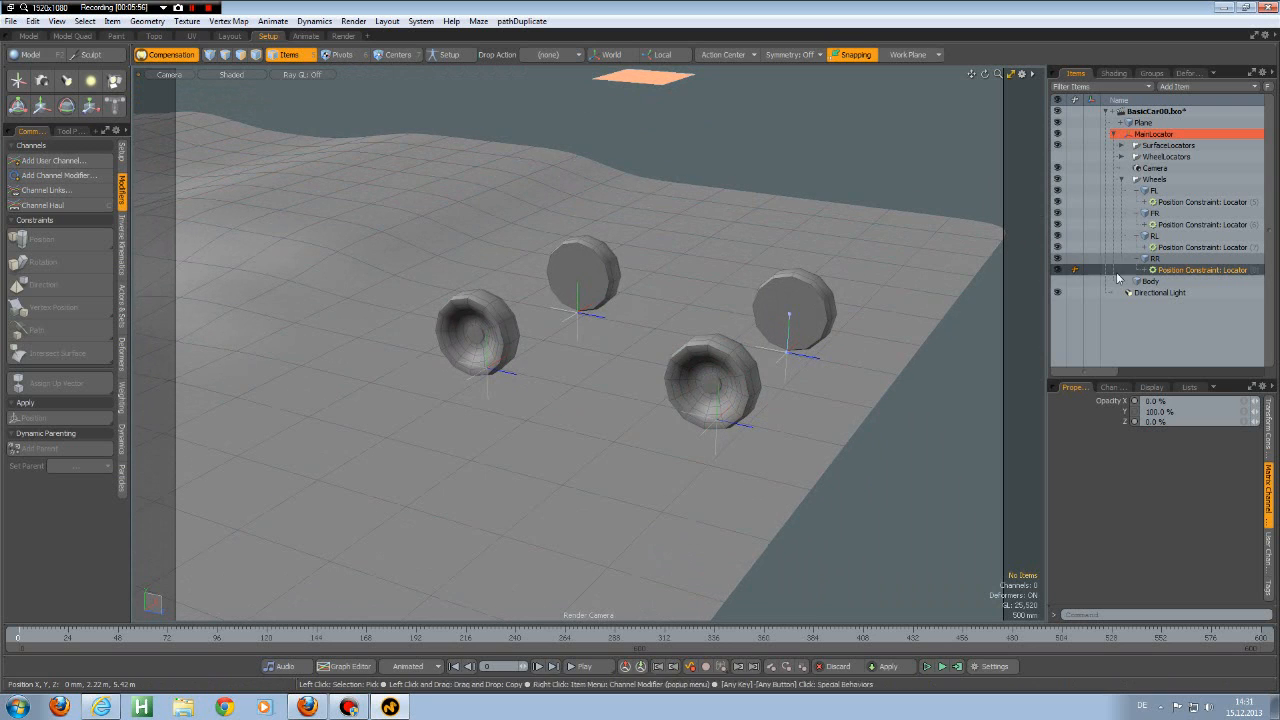
left_click(1057, 280)
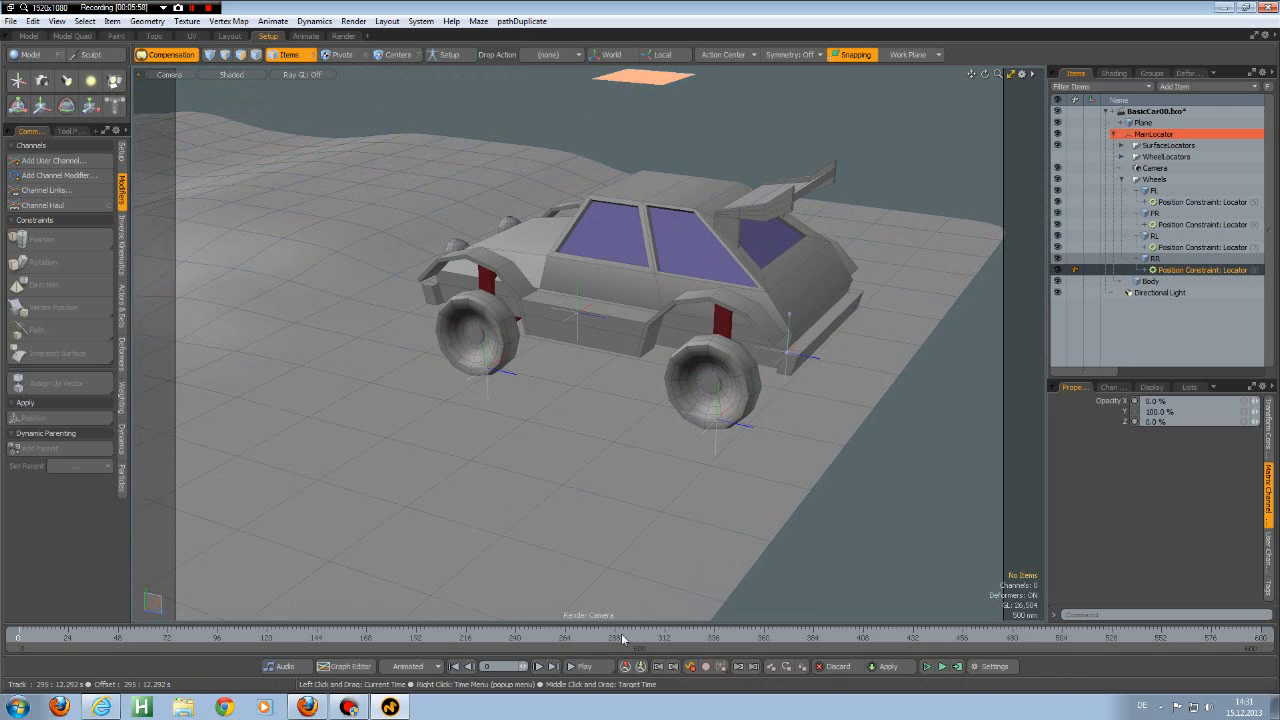
left_click(588, 667)
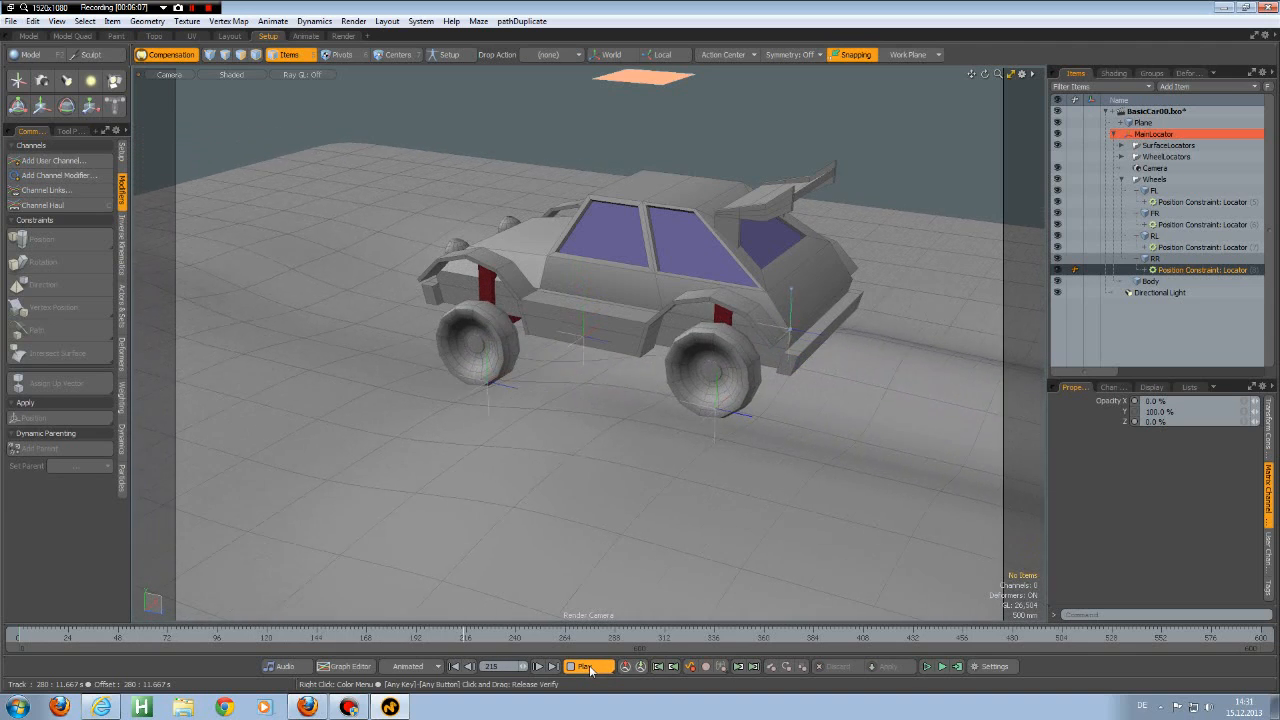
left_click(589, 665)
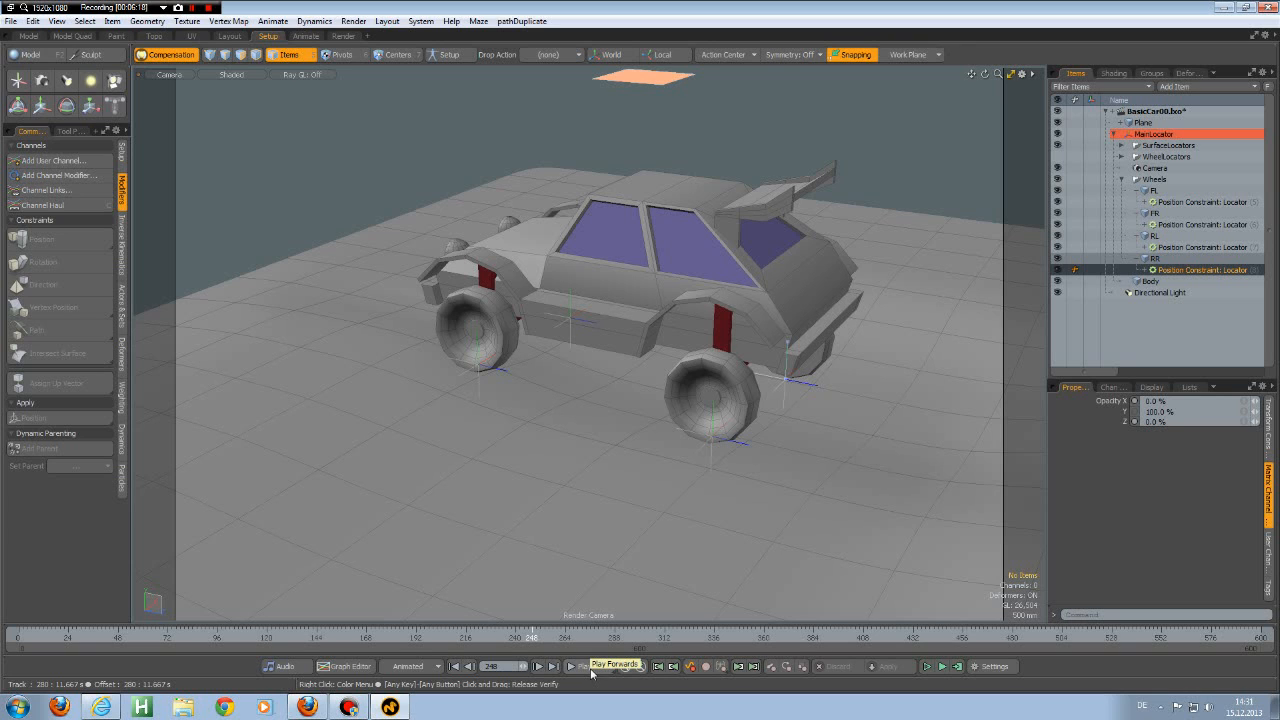
left_click(454, 667)
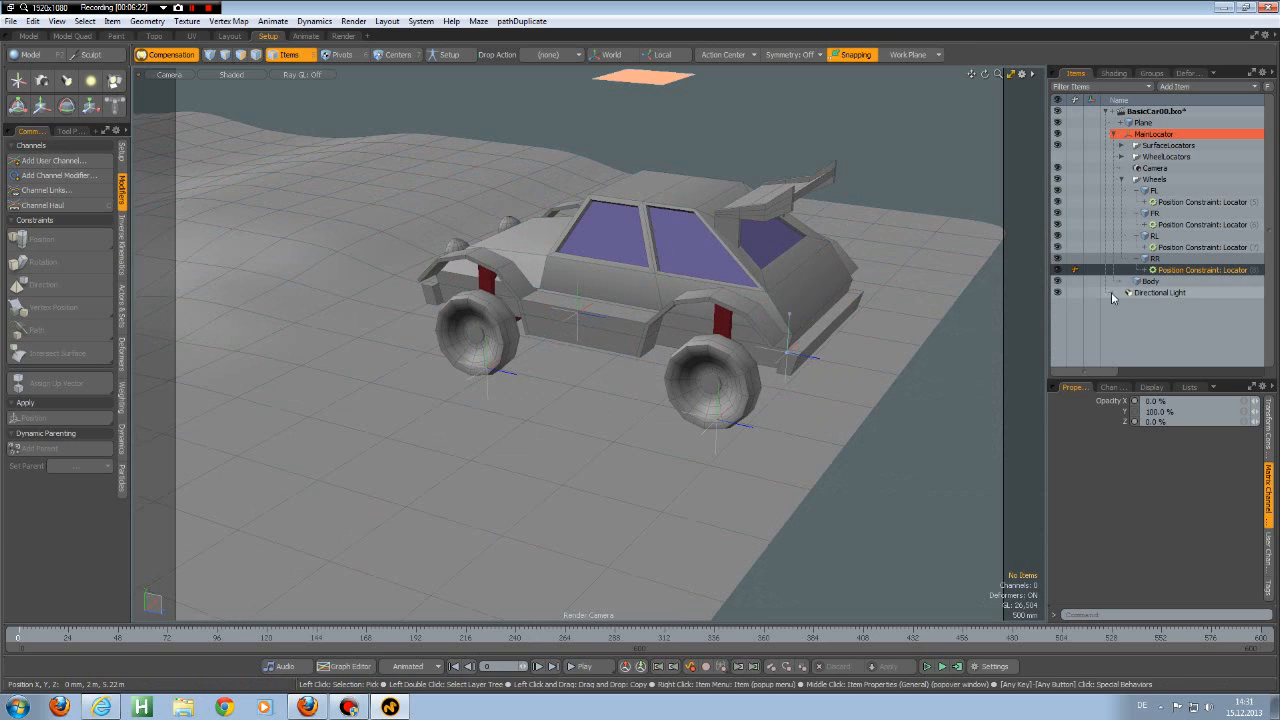
left_click(1058, 284)
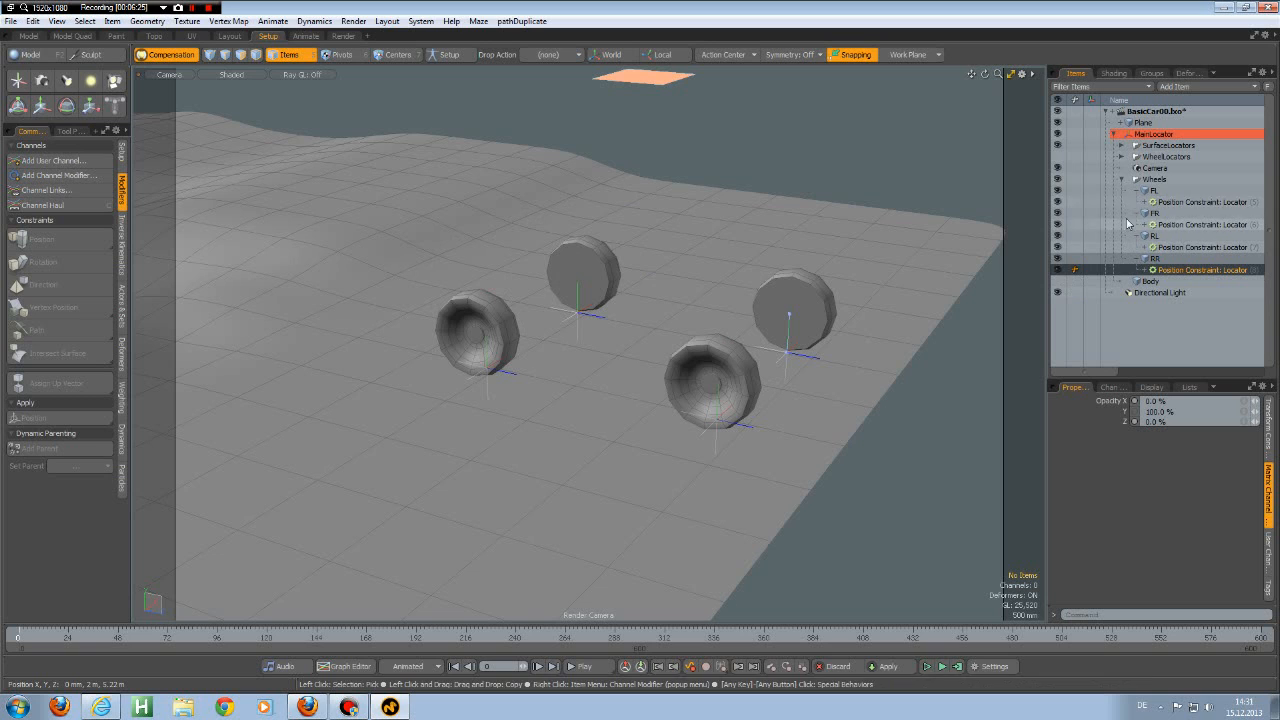
Step: Hide the Wheels group and add four new locators at the scene origin
left_click(1058, 180)
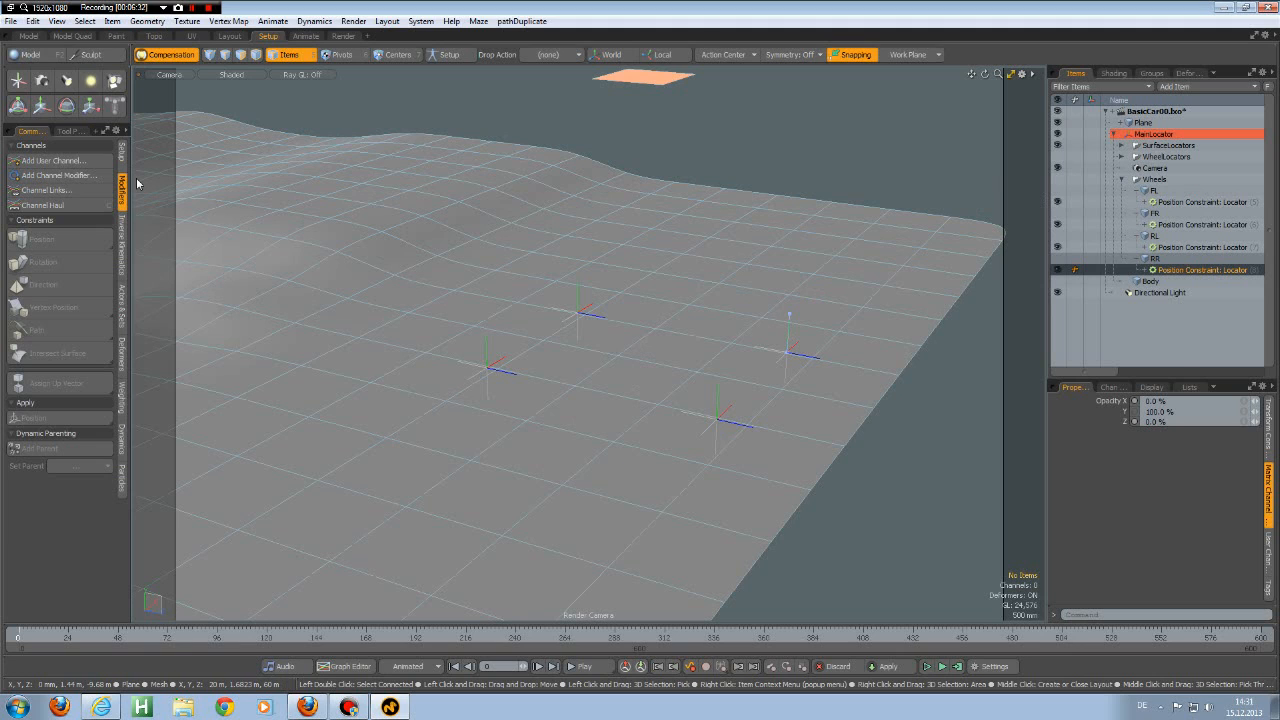
left_click(17, 84)
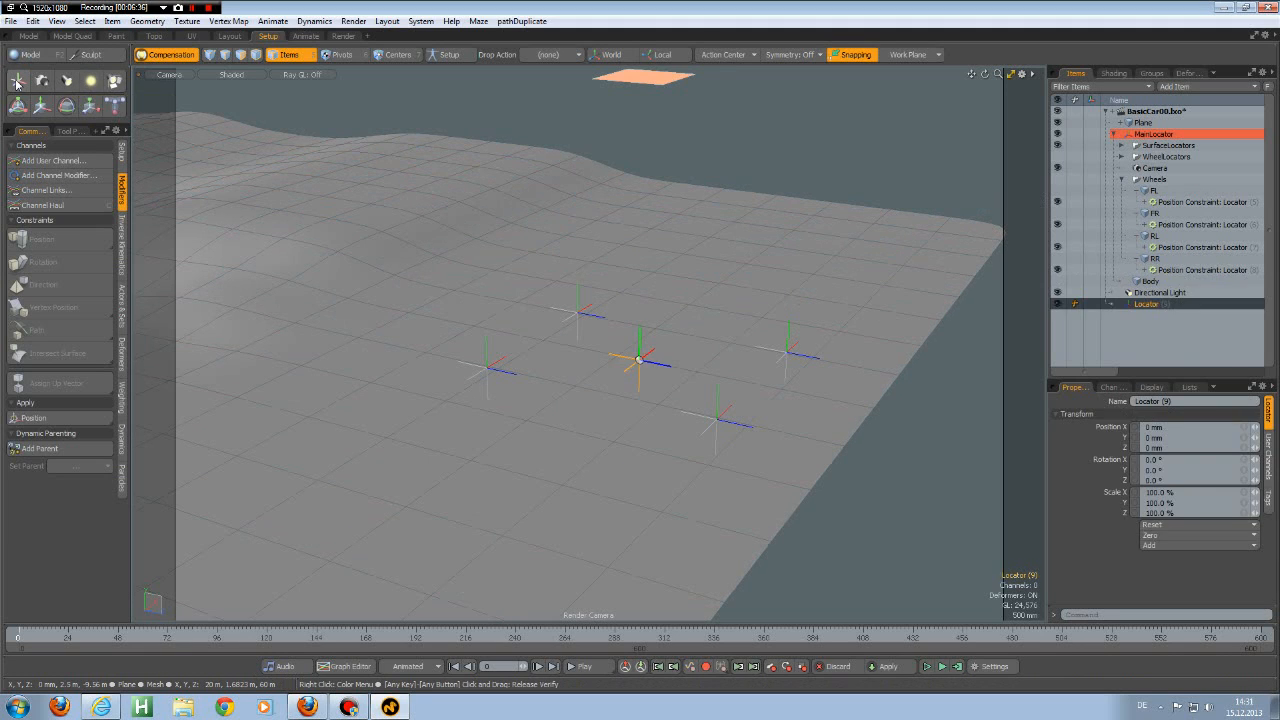
left_click(17, 84)
left_click(17, 84)
left_click(17, 84)
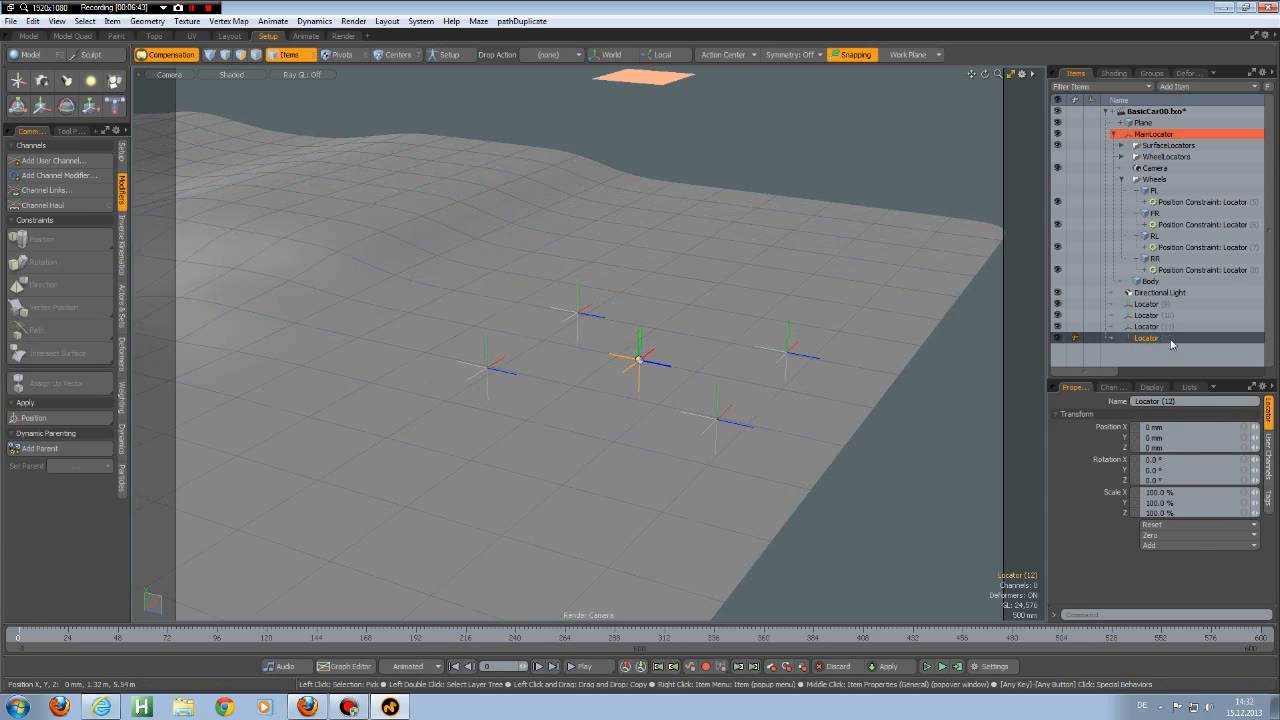
Step: Match the item positions of Locator (9) and Locator (10) to the surface locators of wheels FL and FR respectively
left_click(1148, 304)
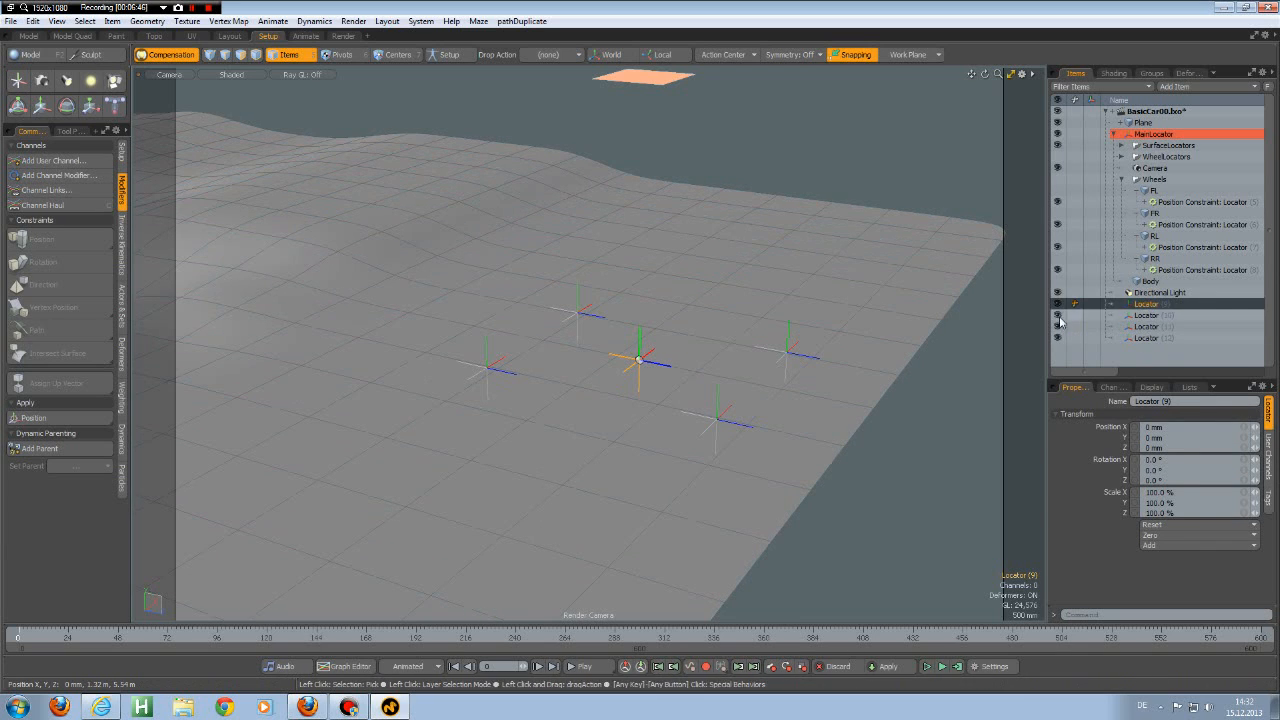
left_click(487, 358, "shift")
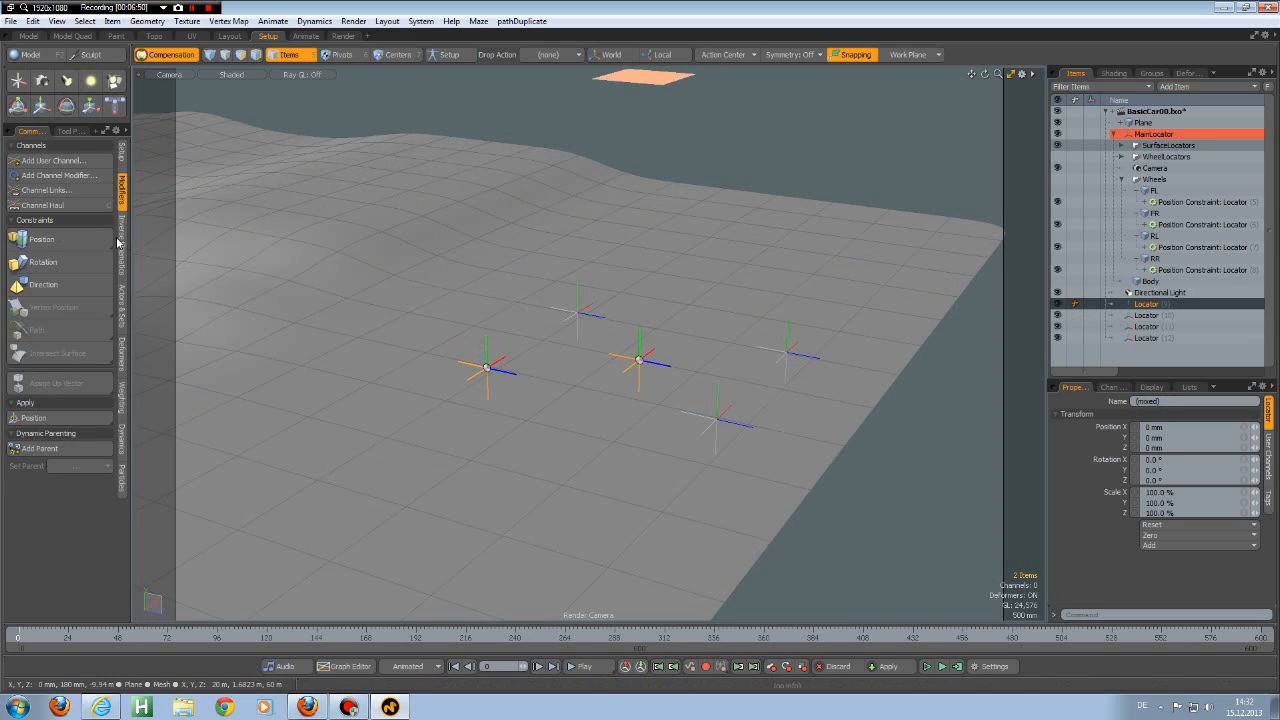
left_click(123, 155)
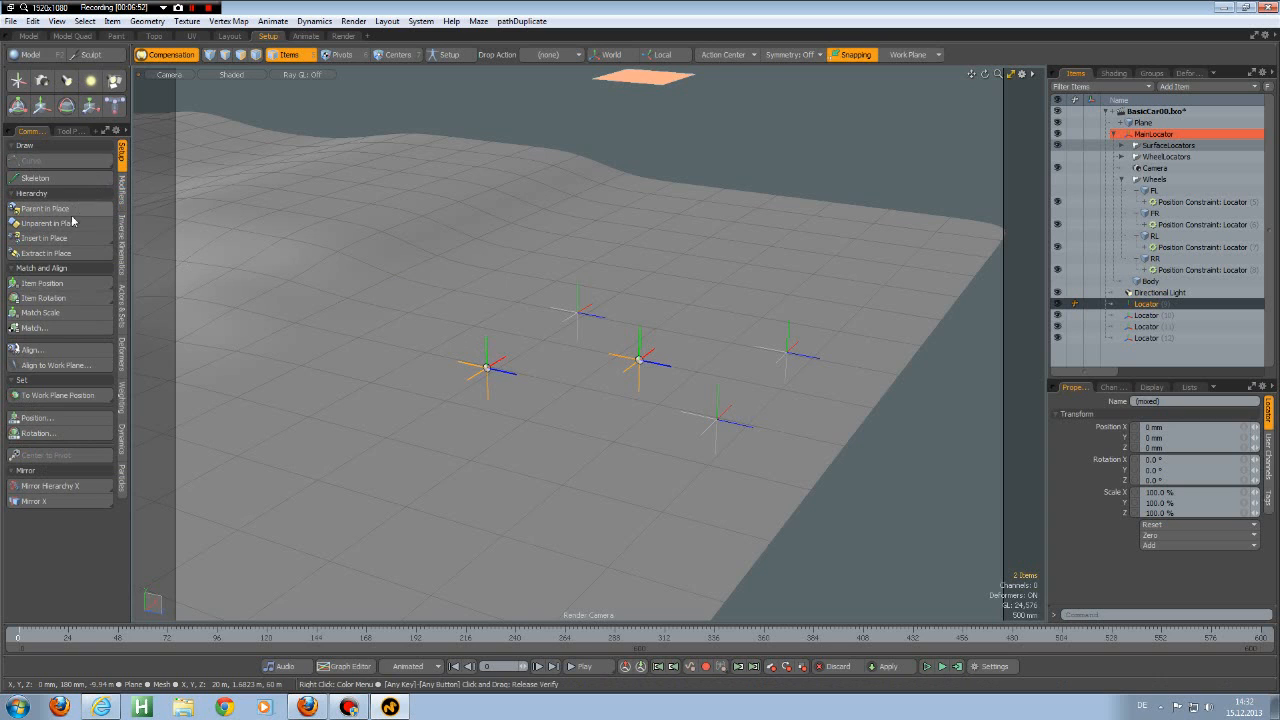
left_click(45, 284)
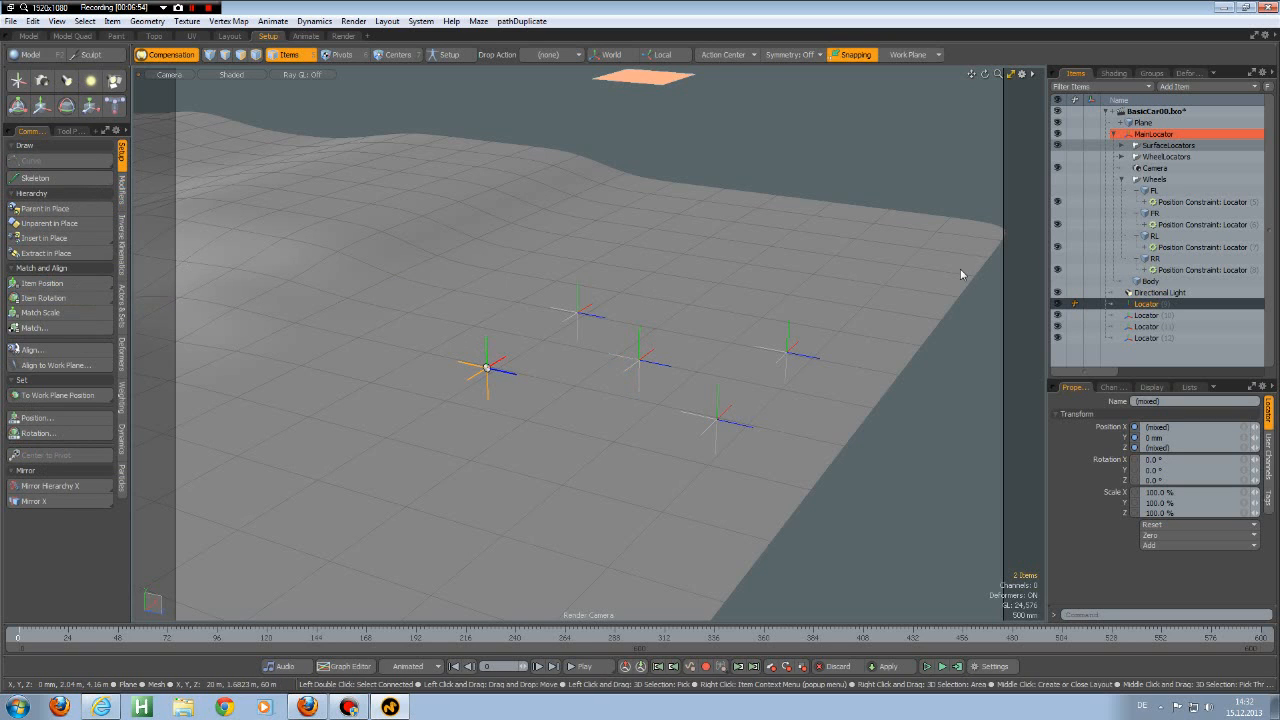
left_click(1148, 315)
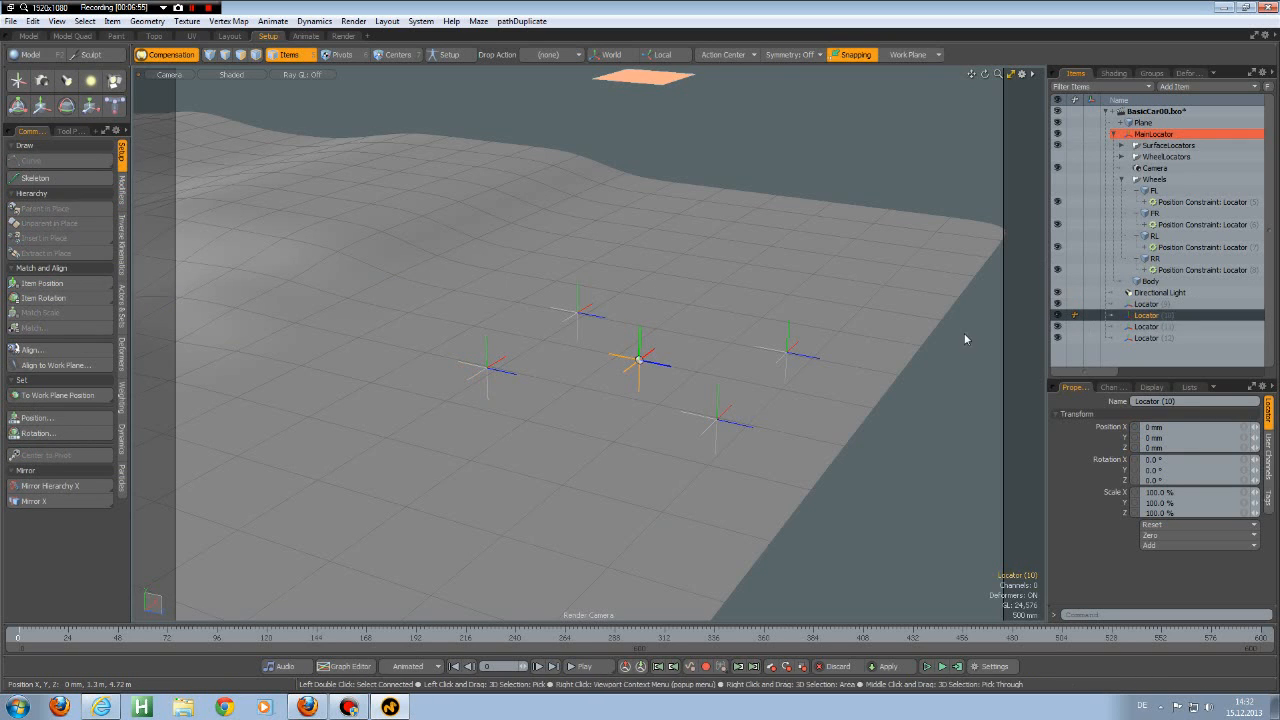
left_click(578, 305, "shift")
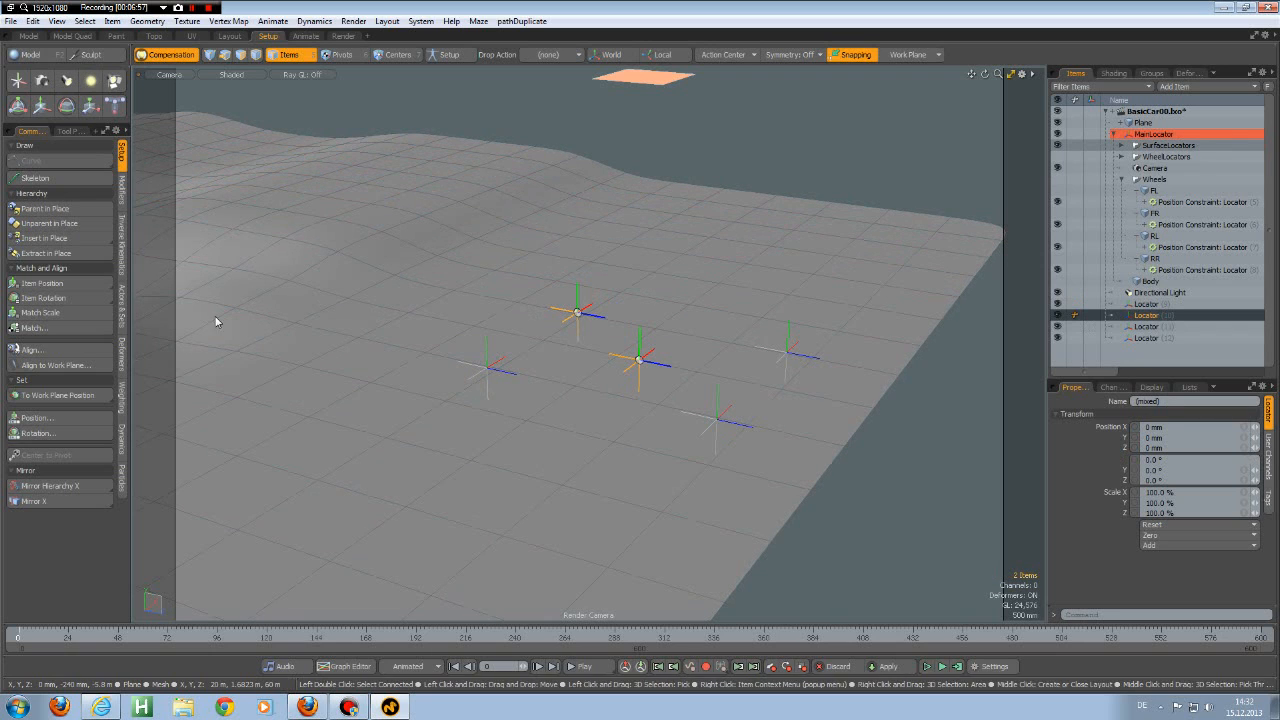
left_click(50, 284)
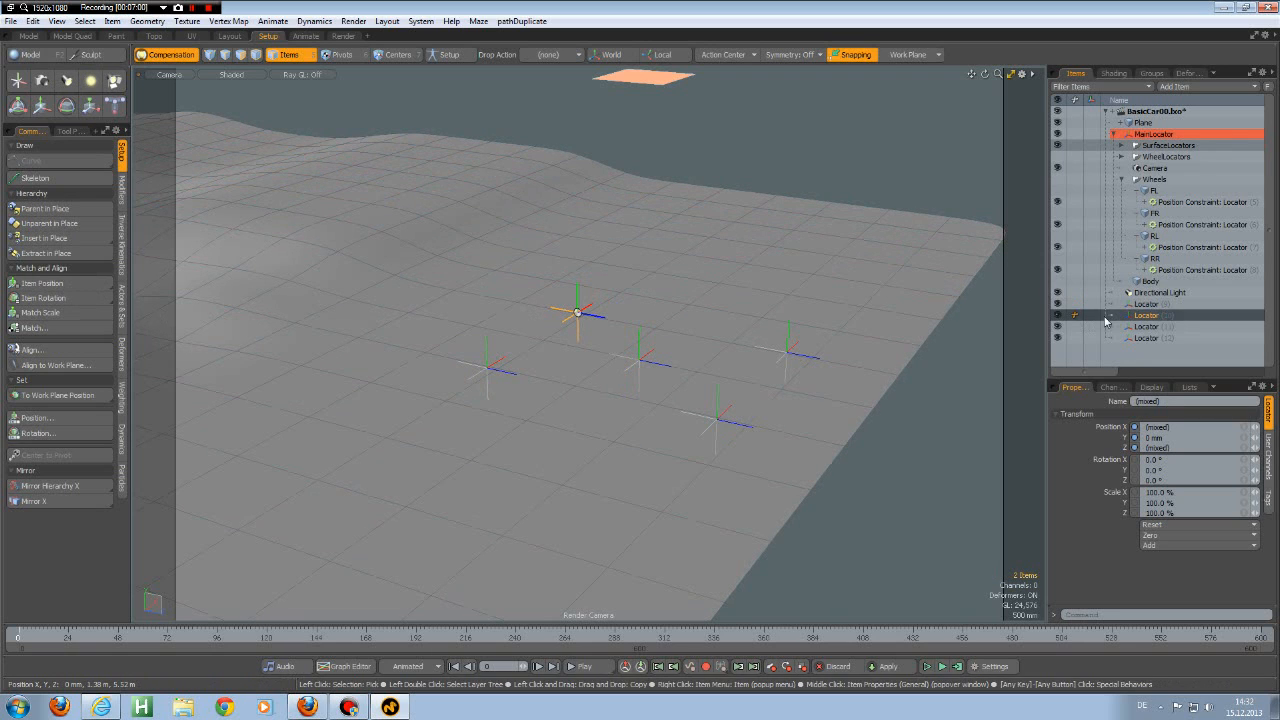
Step: Match the item positions of Locator (11) and Locator (12) to the surface locators of wheels RL and RR respectively
left_click(1150, 327)
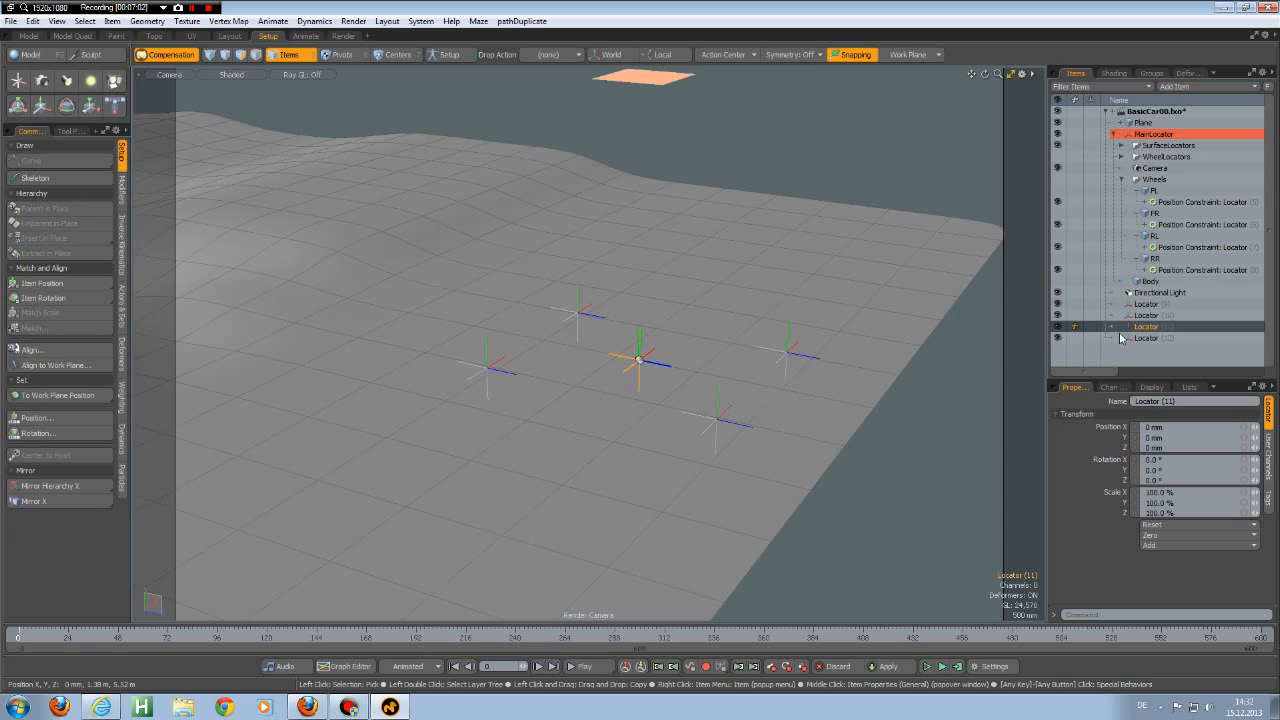
left_click(716, 410, "shift")
left_click(55, 286)
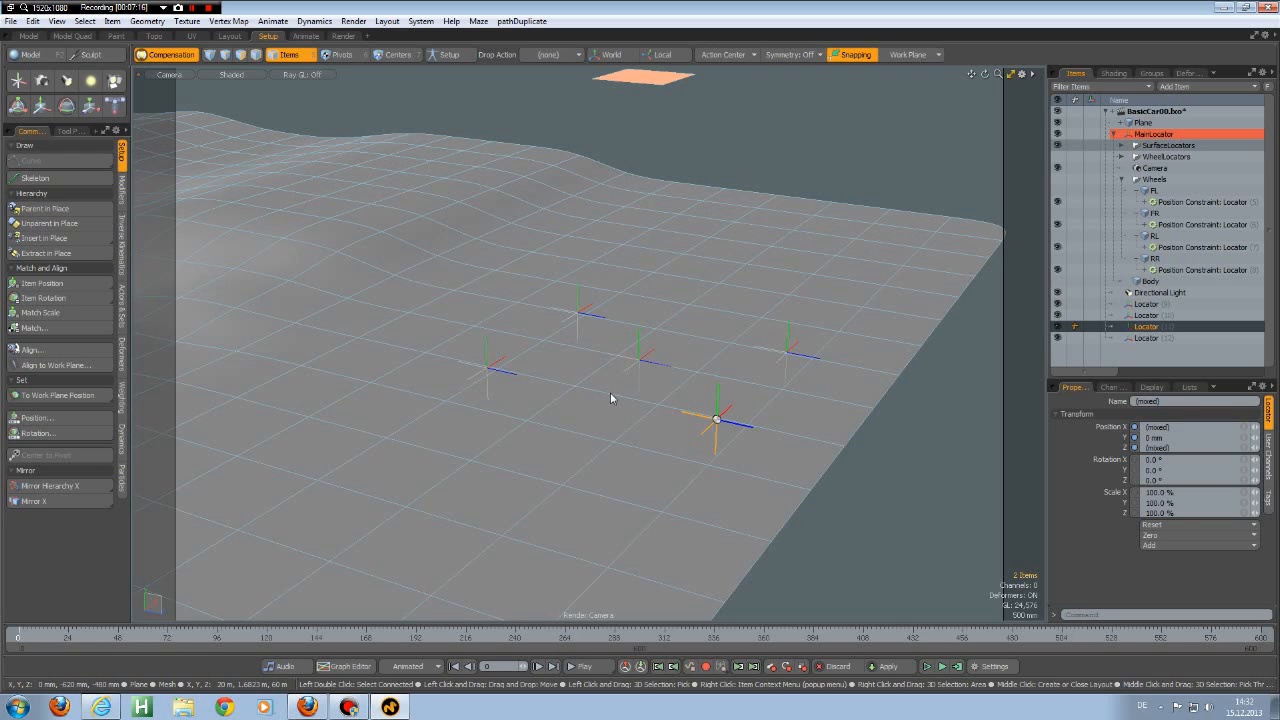
left_click(1155, 340)
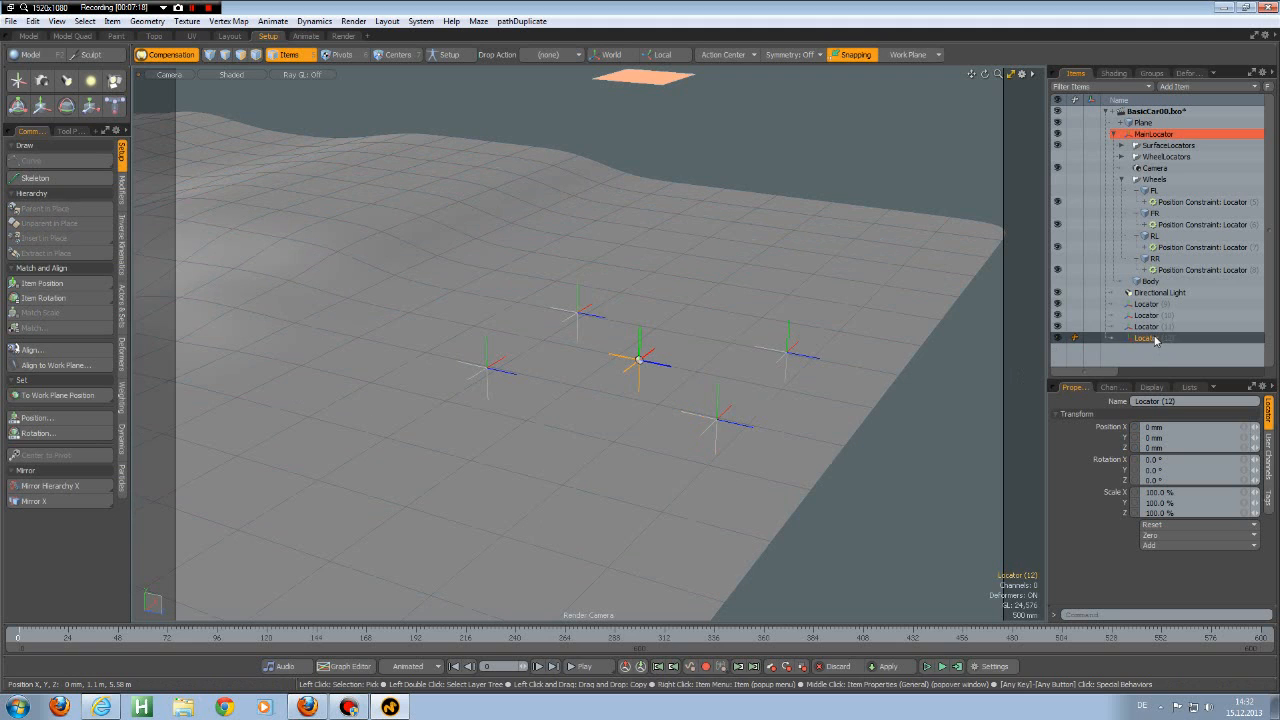
left_click(790, 343, "shift")
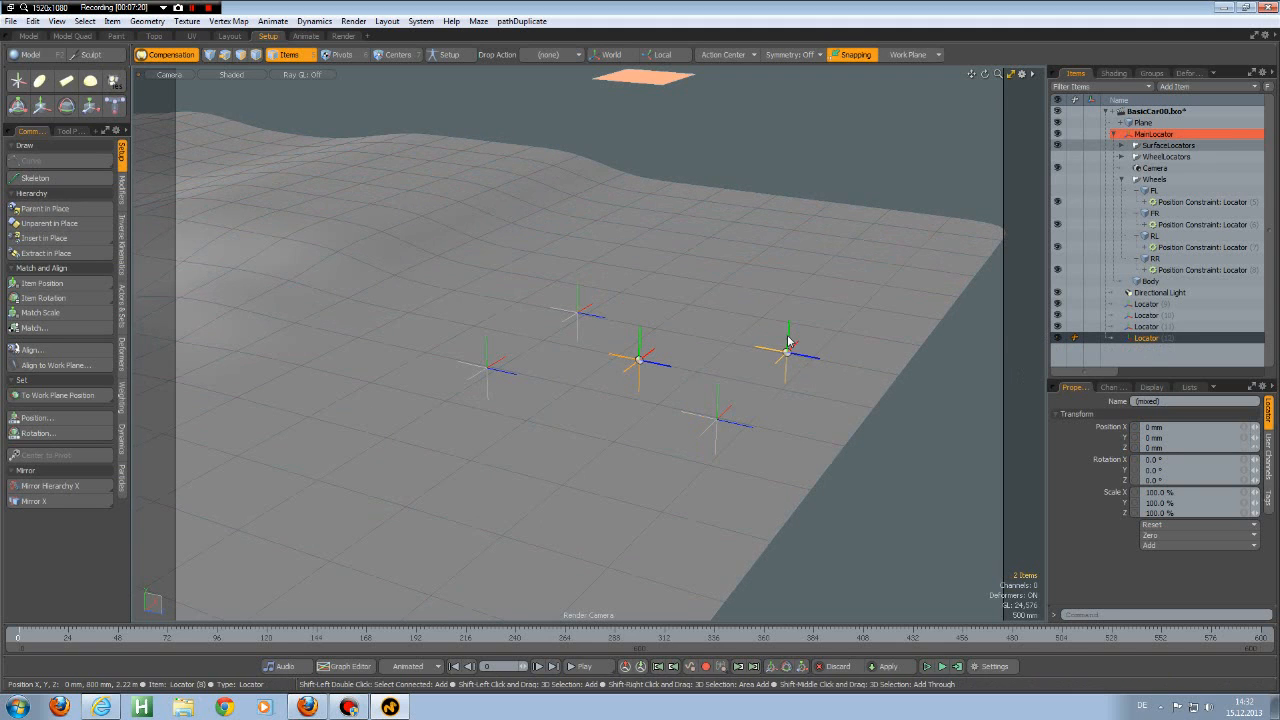
left_click(37, 285)
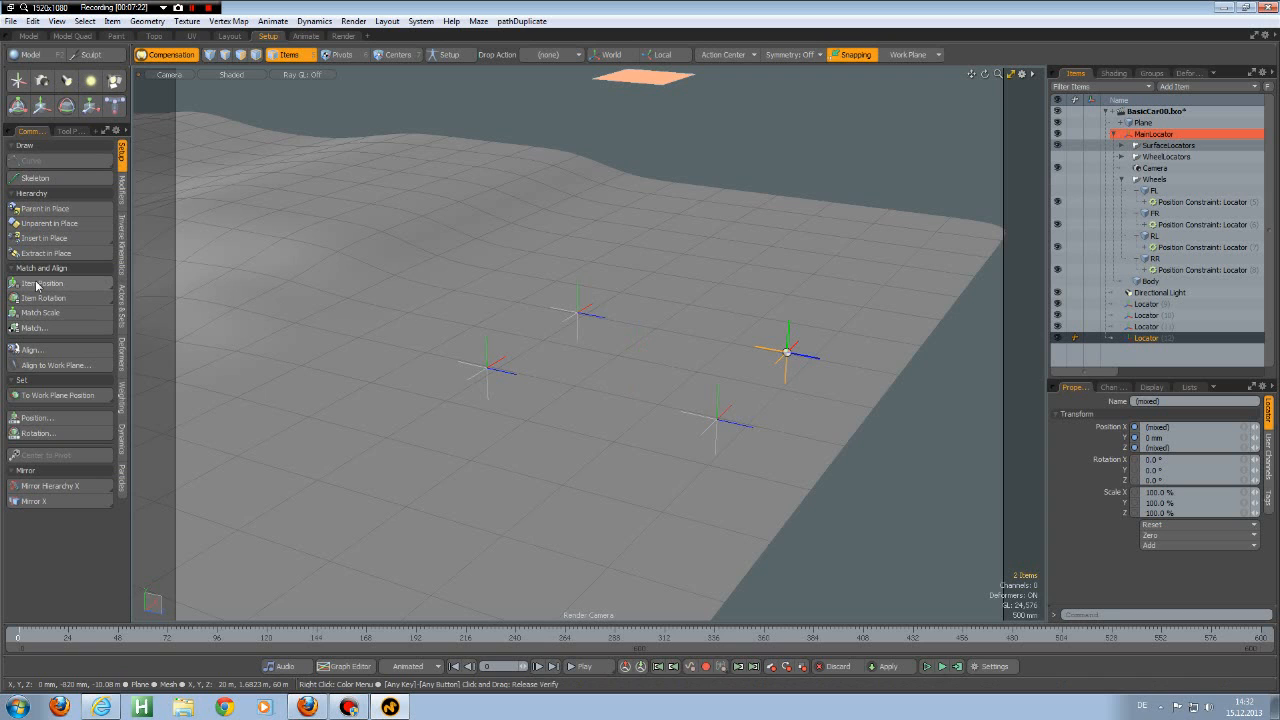
Step: Raise the four new locators together to a Y position of 3 m and zero their transforms there
left_click(1155, 305, "shift")
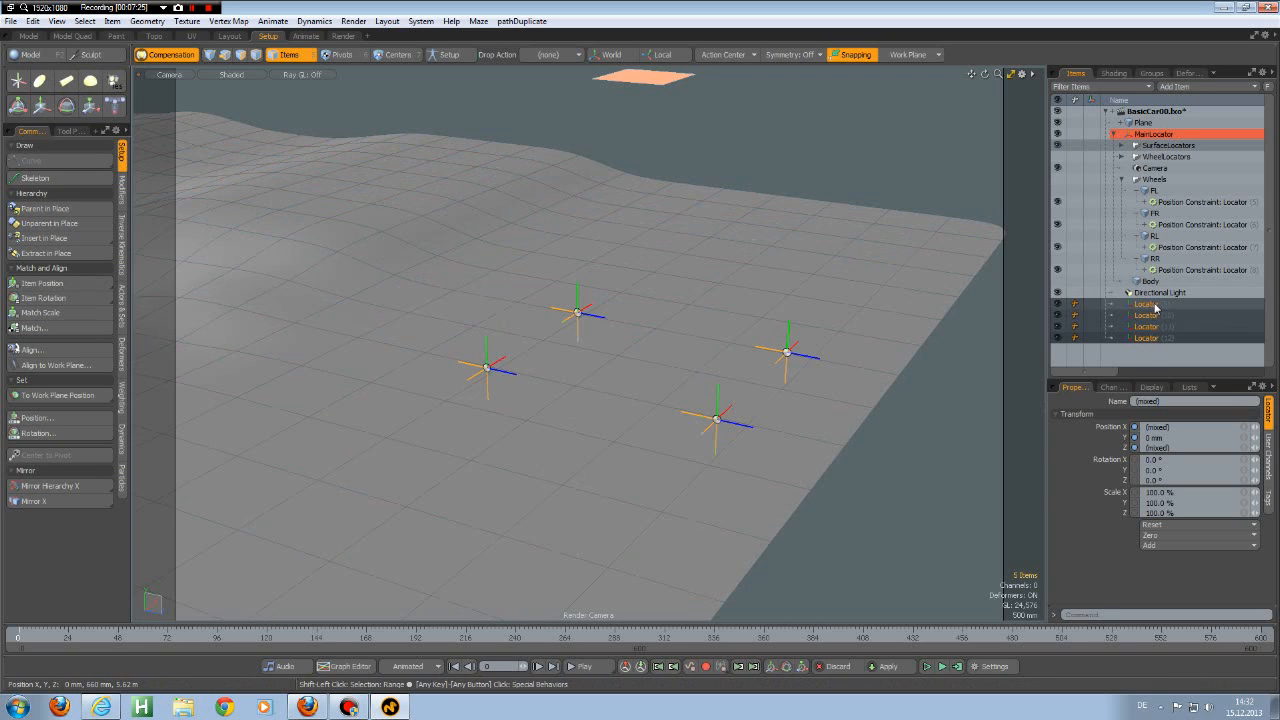
mouse_move(1010, 425)
left_mouse_down("alt")
mouse_move(820, 466)
mouse_move(841, 468)
left_mouse_up("alt")
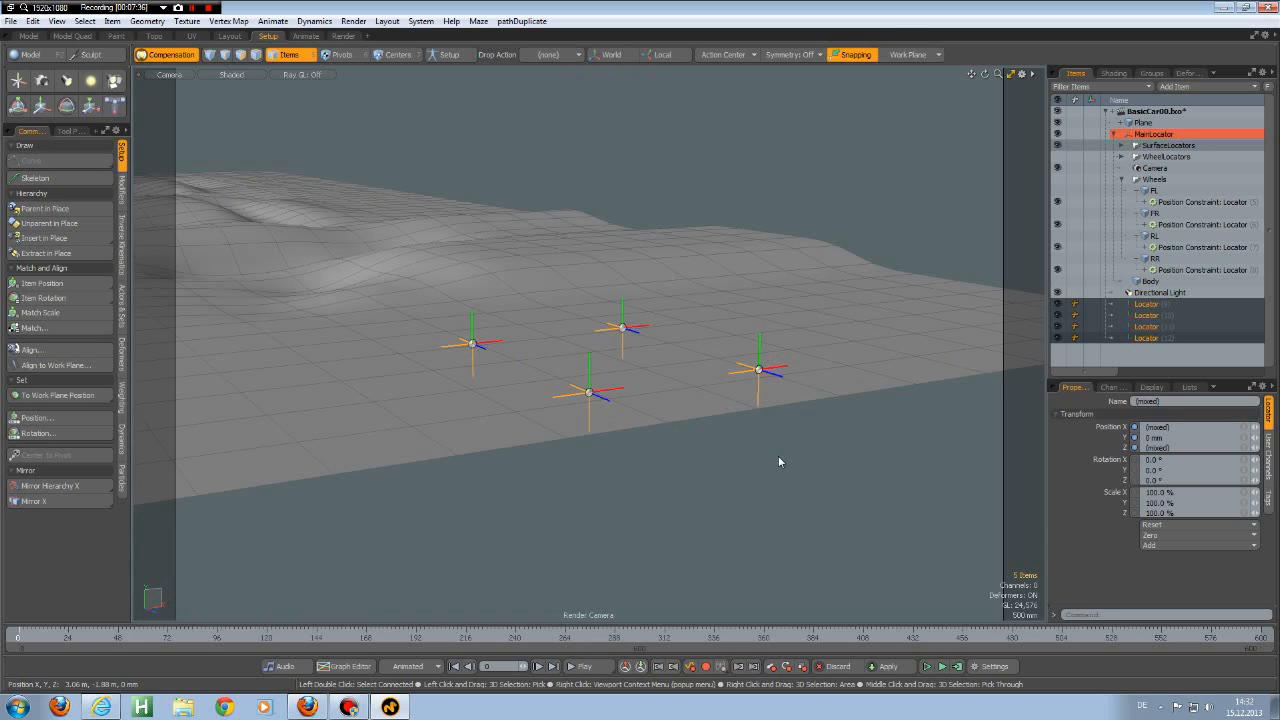
key("w")
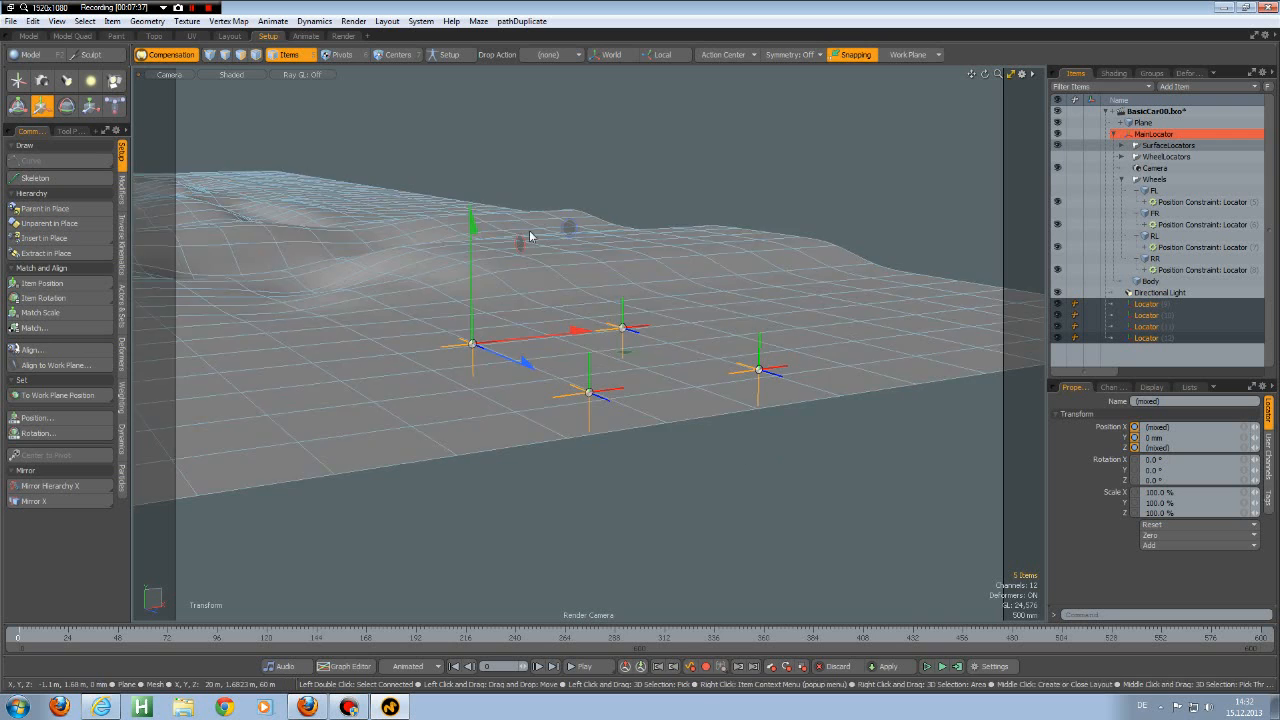
left_click_drag(471, 222, 470, 54)
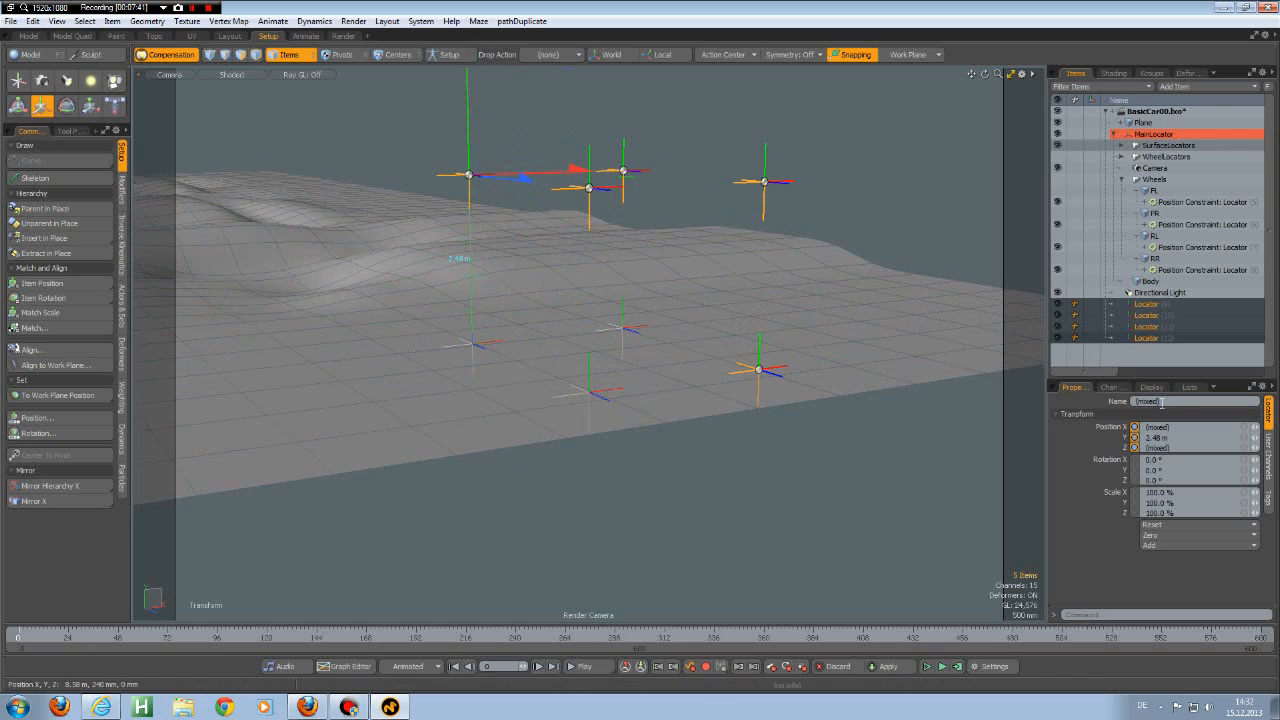
left_click(1177, 441)
type("3m")
key("Return")
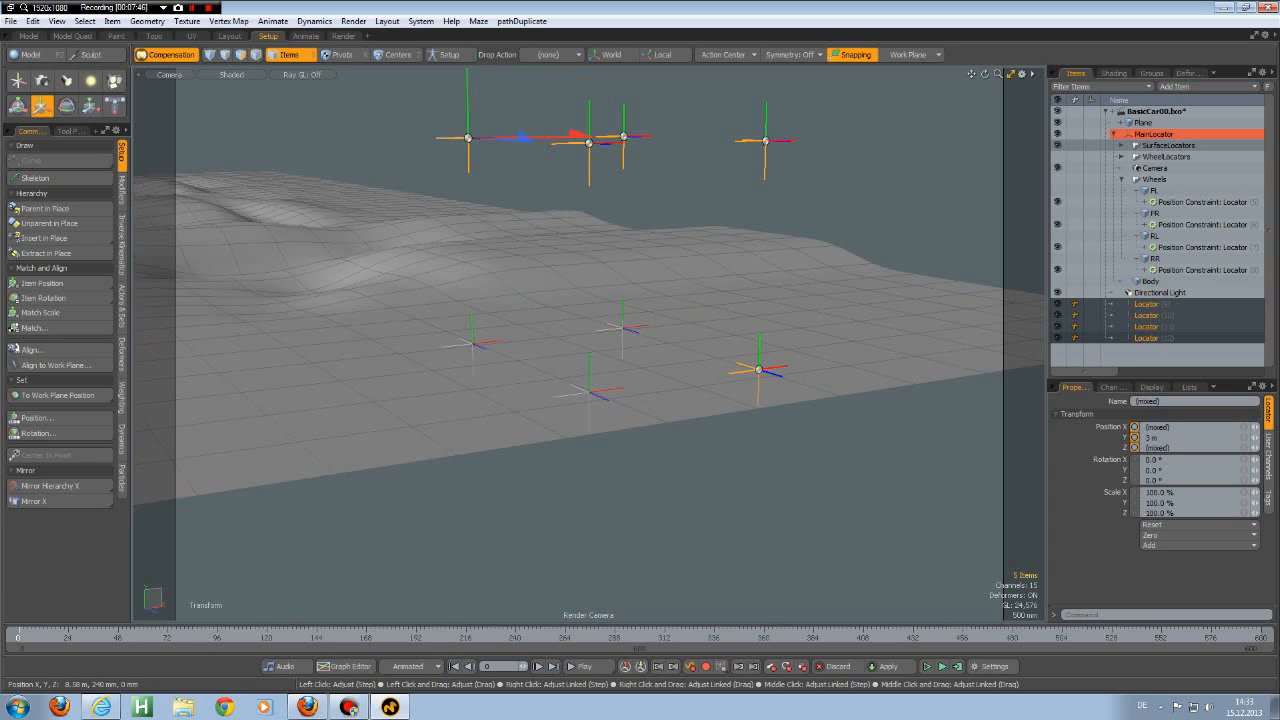
left_click(1166, 539)
left_click(1166, 538)
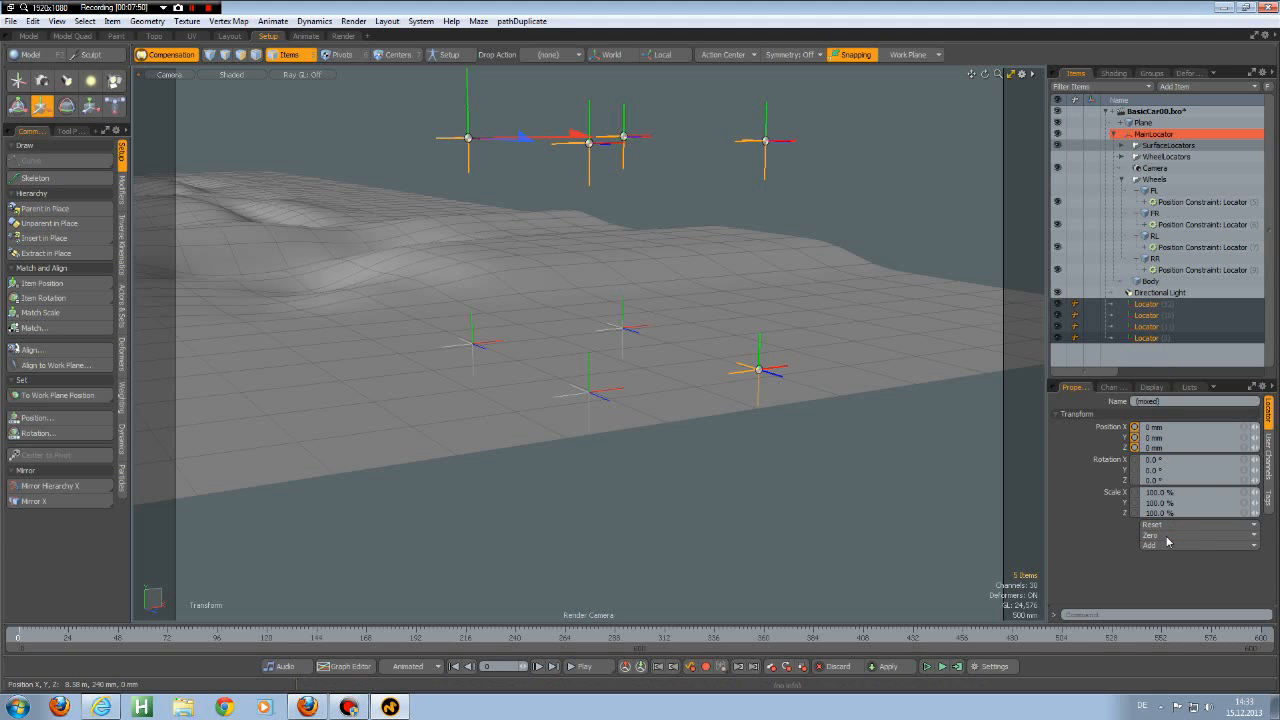
Step: Group the four raised locators, name the group MeasurementLoctors and parent it under MainLocator
left_click_drag(586, 311, 740, 238, "alt")
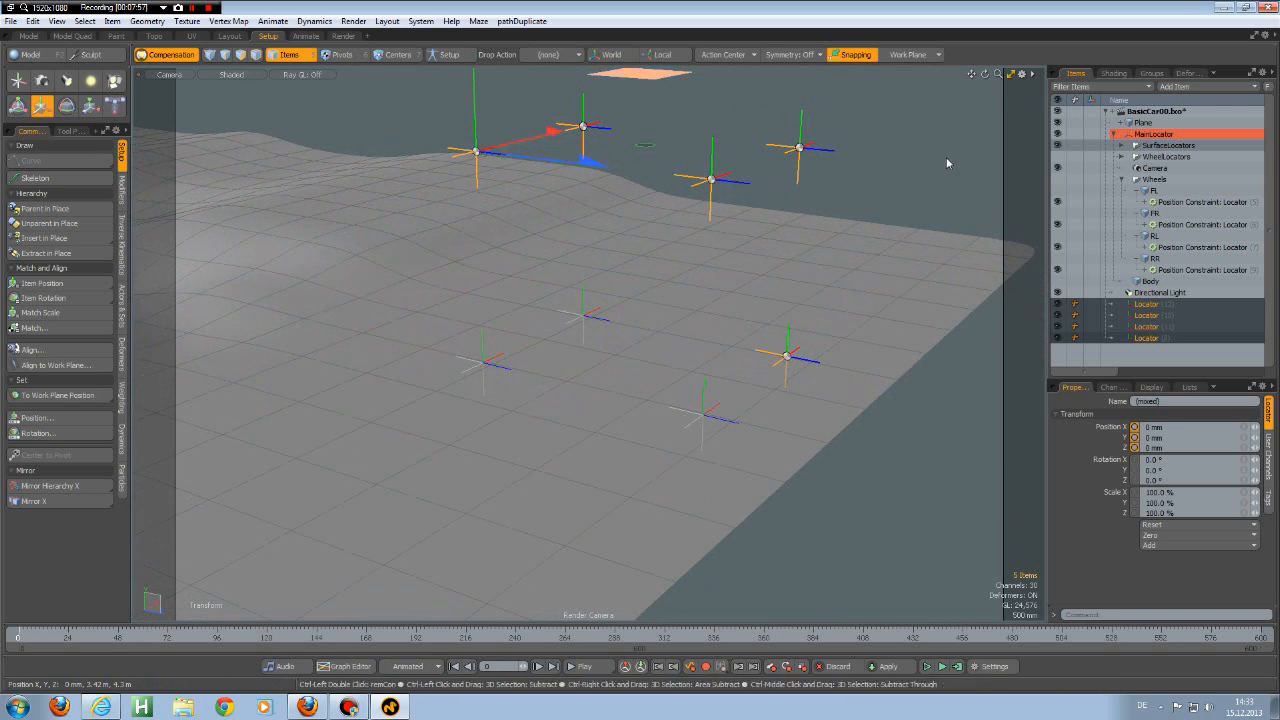
key("ctrl+g")
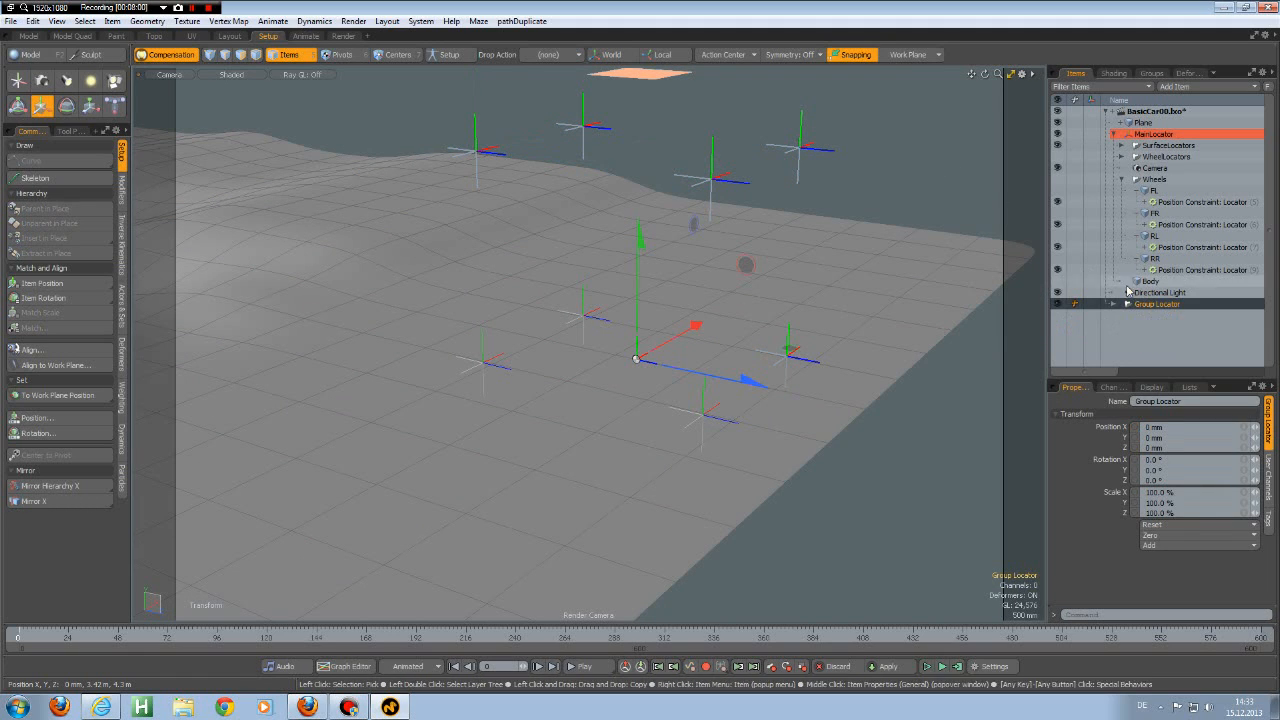
double_click(1157, 305)
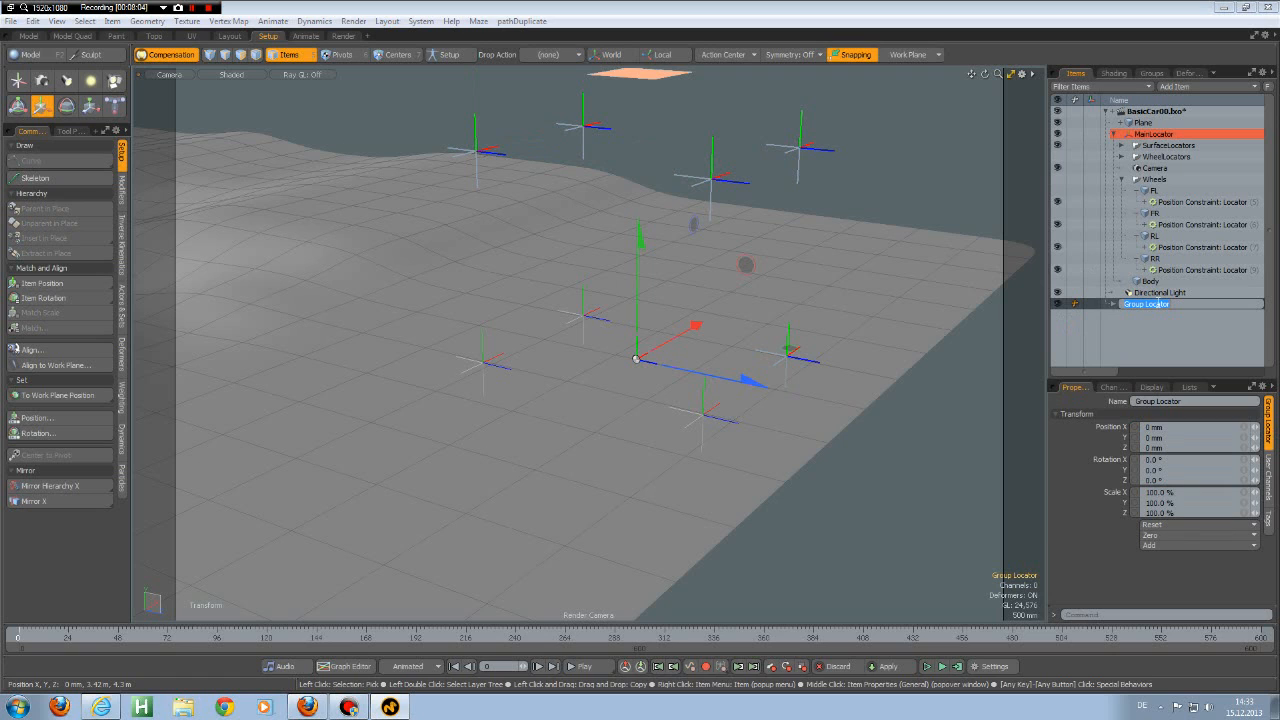
type("Measurement")
left_click(1160, 304)
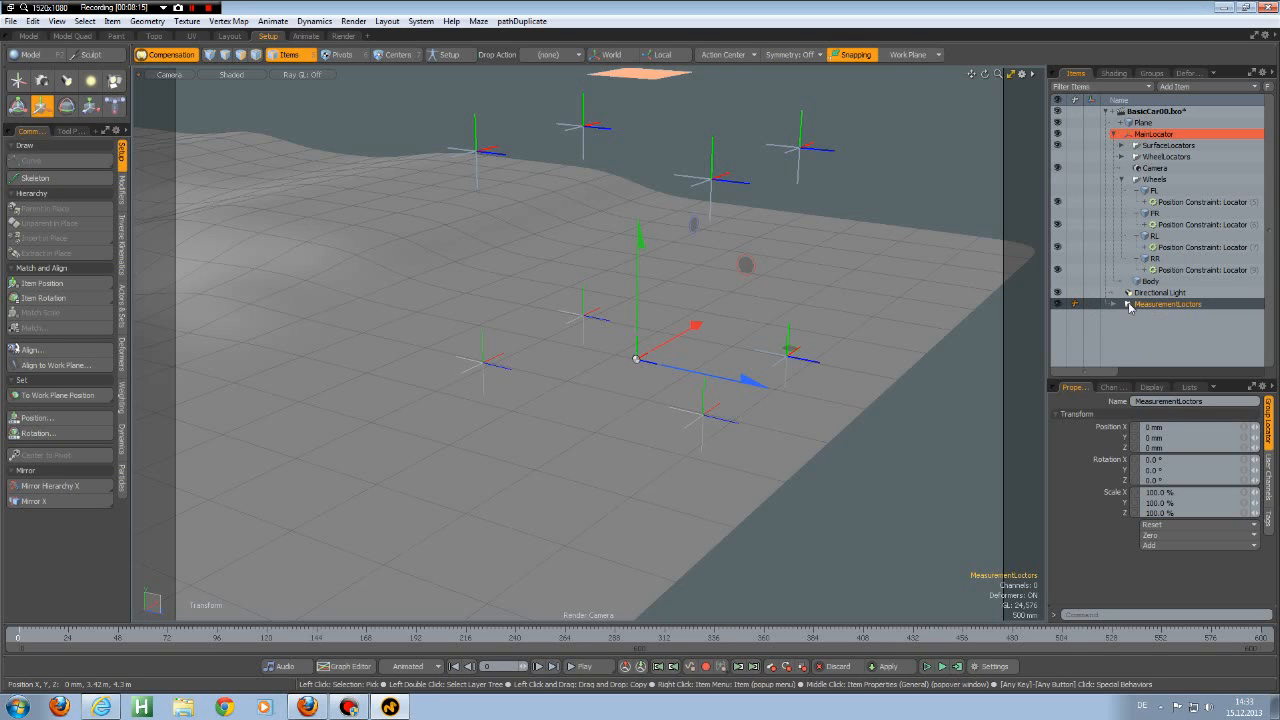
left_click_drag(1128, 305, 1172, 137)
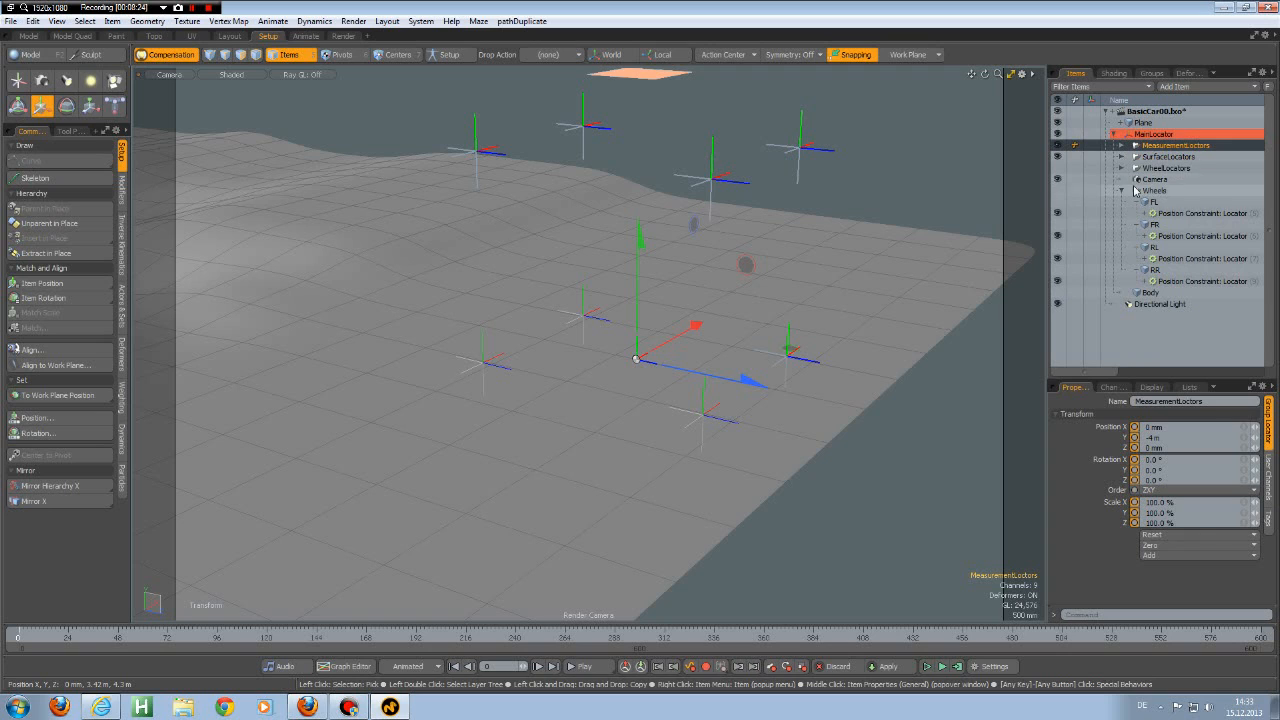
Step: Hide the ground Plane item and clear the item selection
left_click(1057, 123)
left_click_drag(865, 382, 823, 380, "alt")
left_click(823, 380)
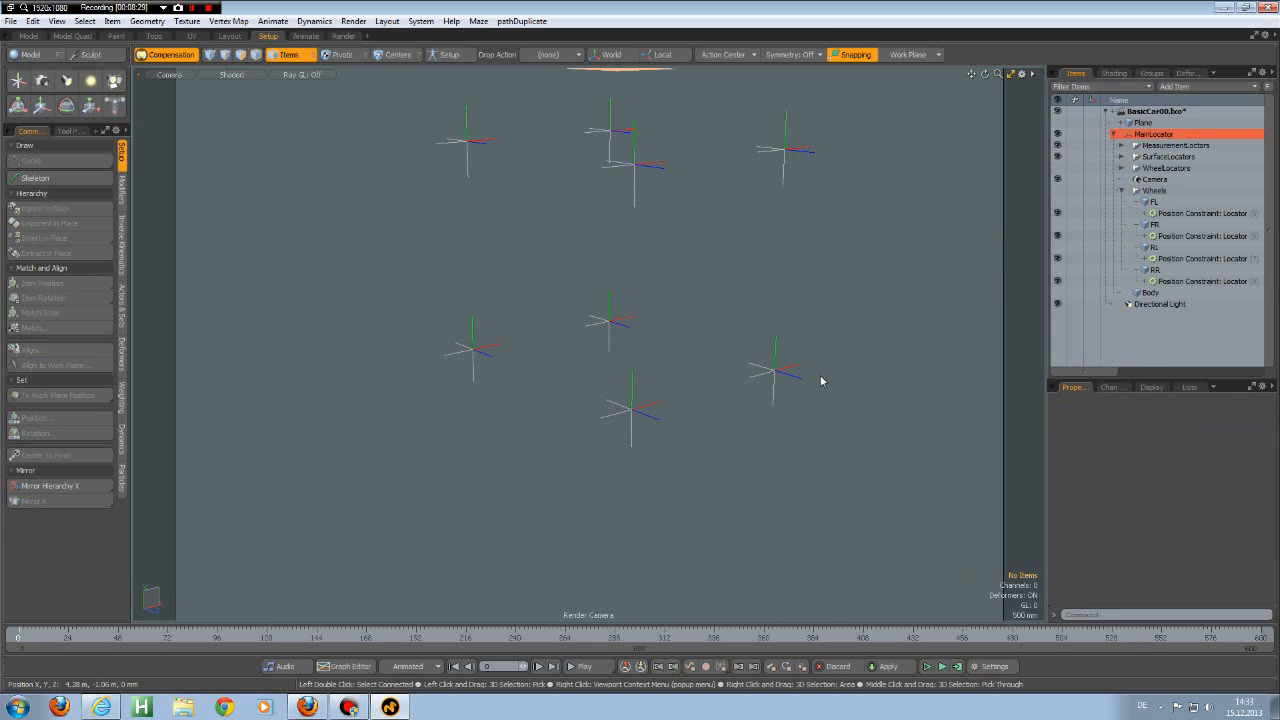
Step: Select the four raised locators and switch their display shape to Custom
scroll(837, 308, "down", 2)
scroll(837, 308, "up", 1)
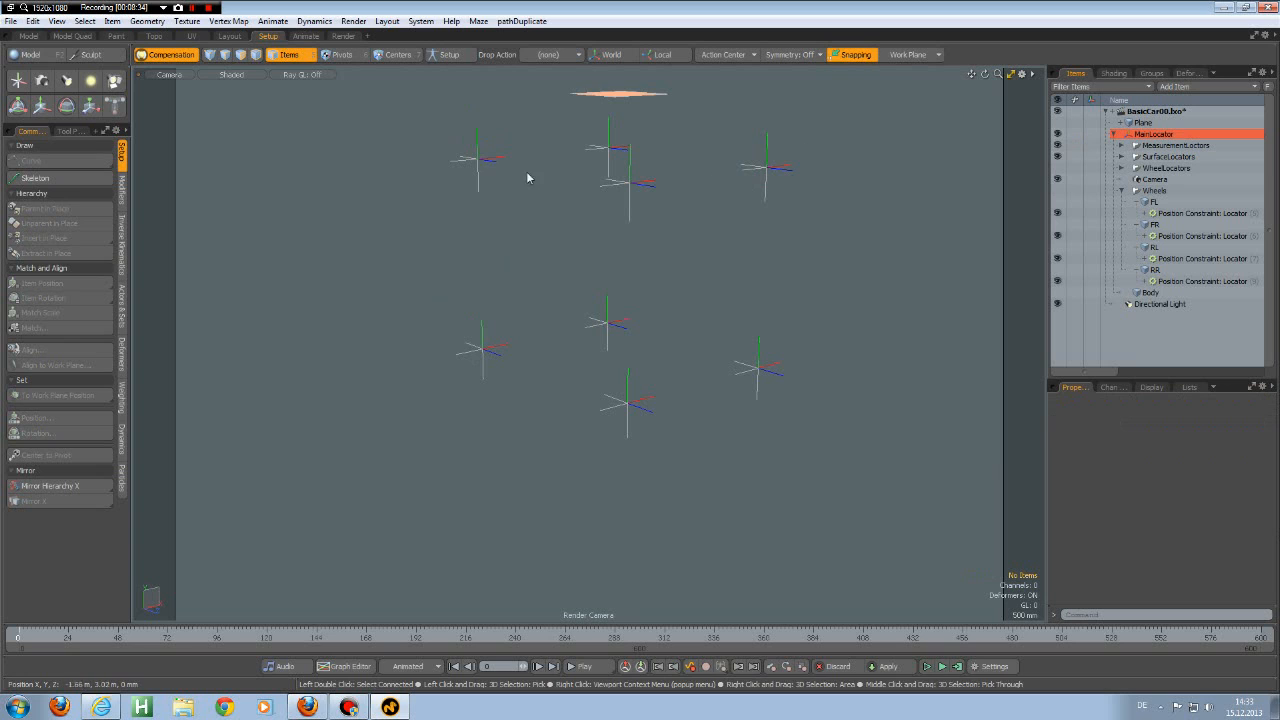
left_click_drag(567, 218, 558, 201, "alt")
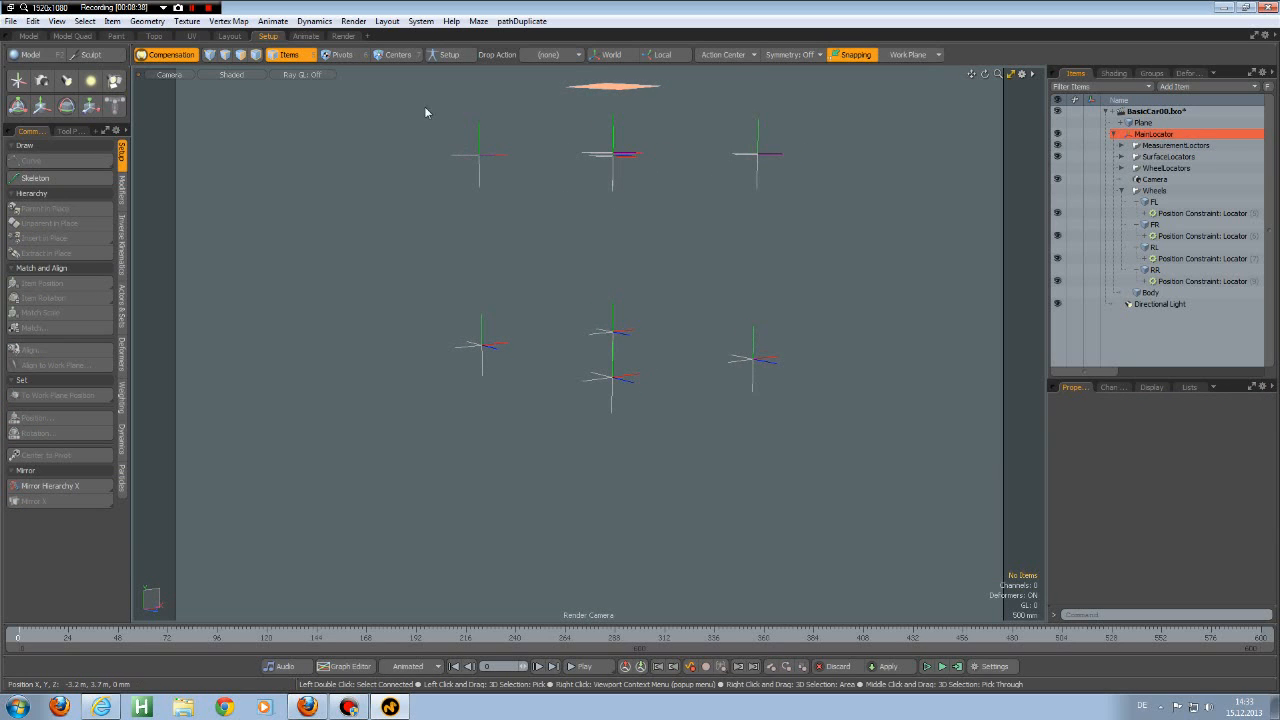
left_click_drag(416, 105, 834, 214)
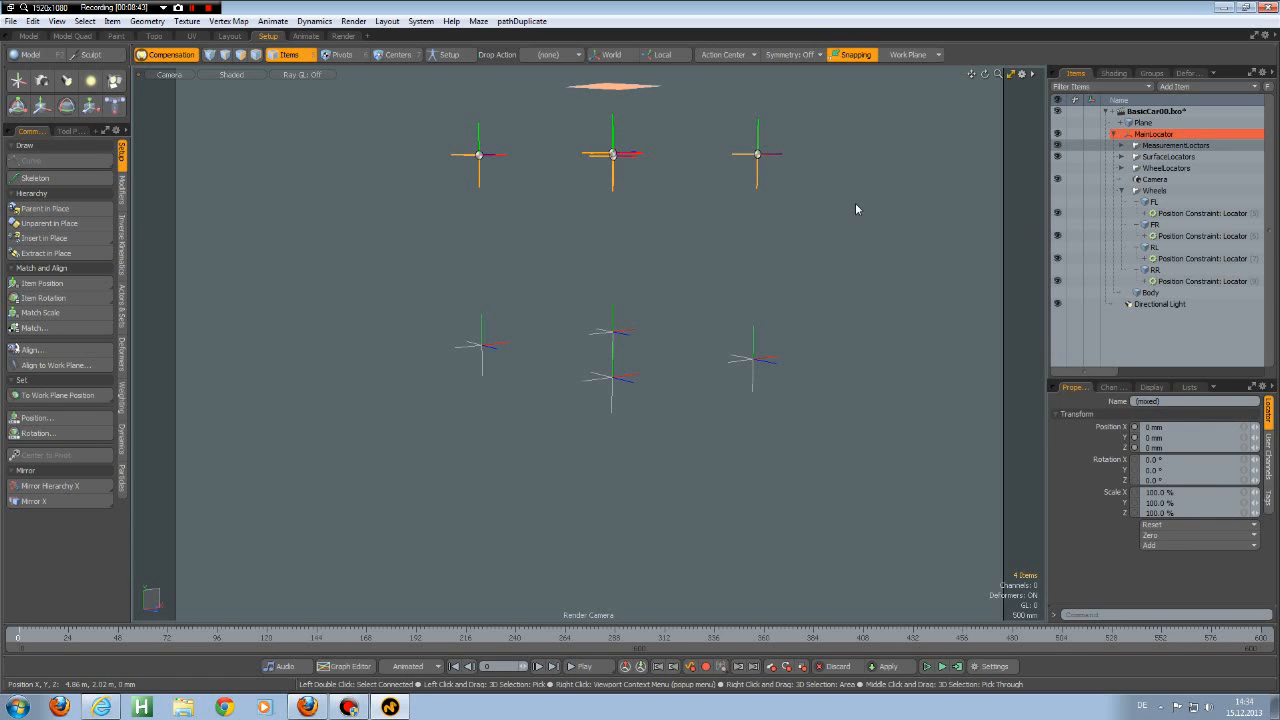
left_click(1156, 389)
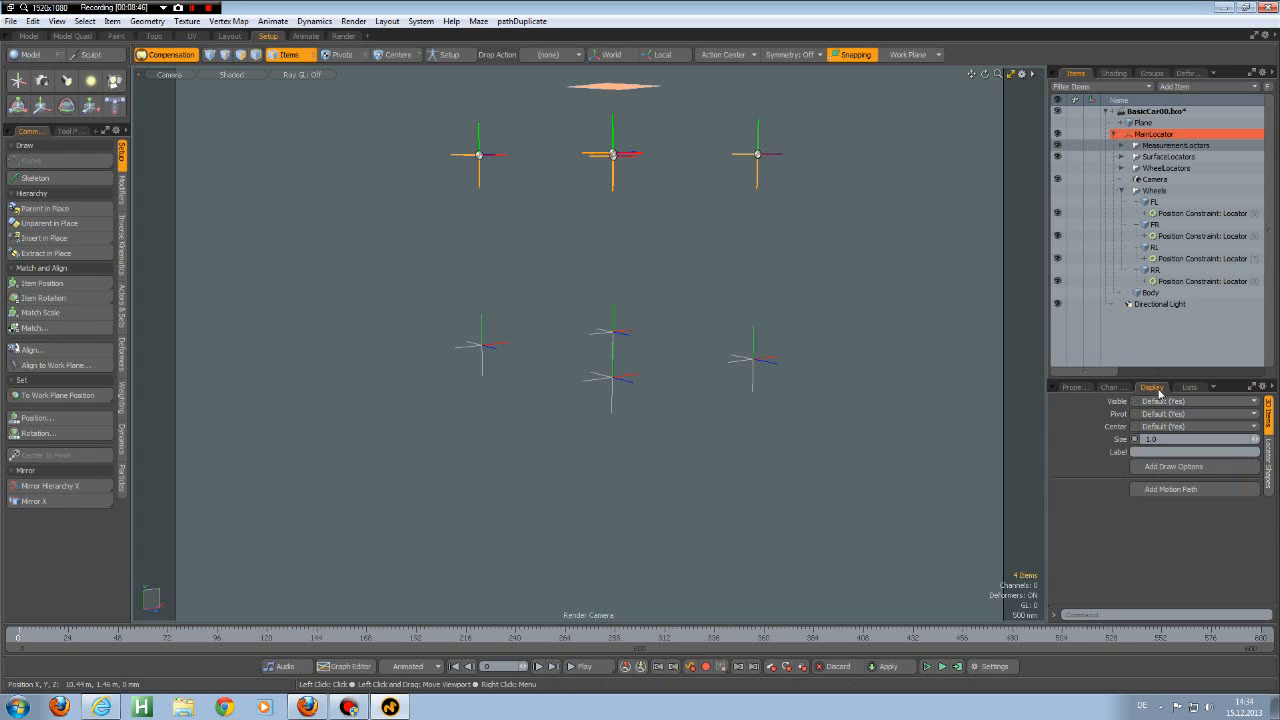
left_click(1269, 468)
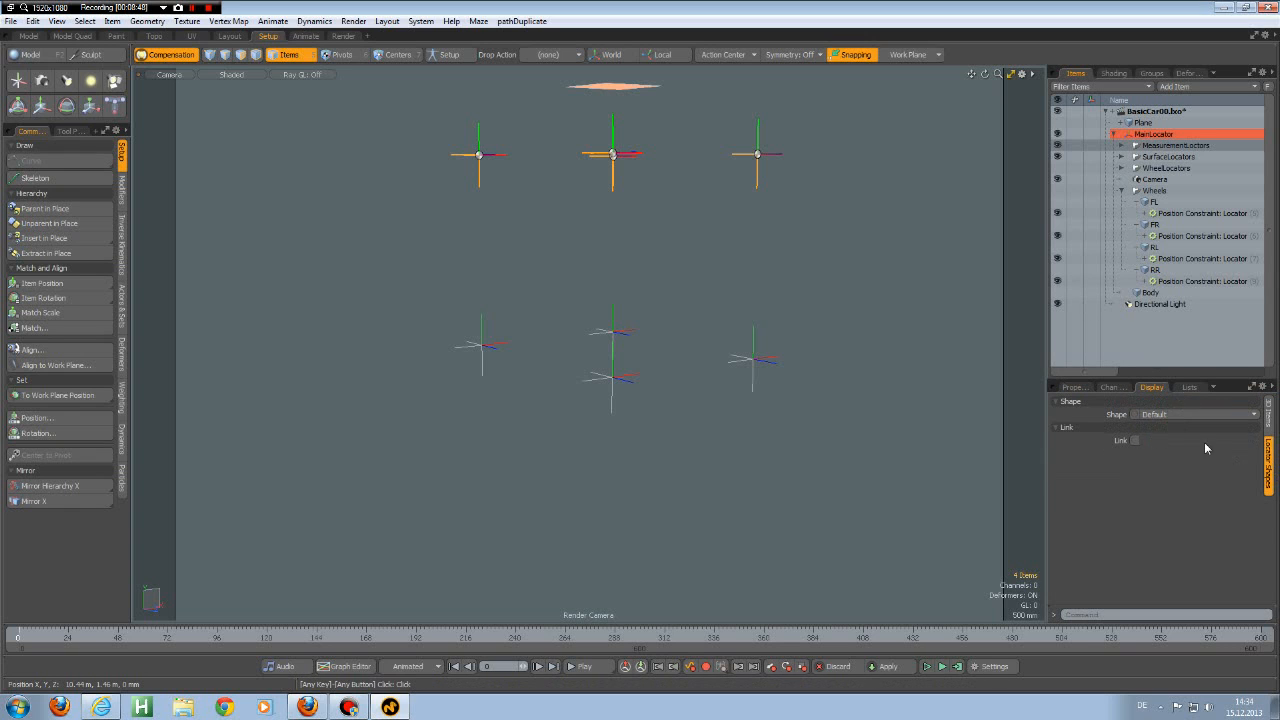
left_click(1177, 415)
left_click(1180, 430)
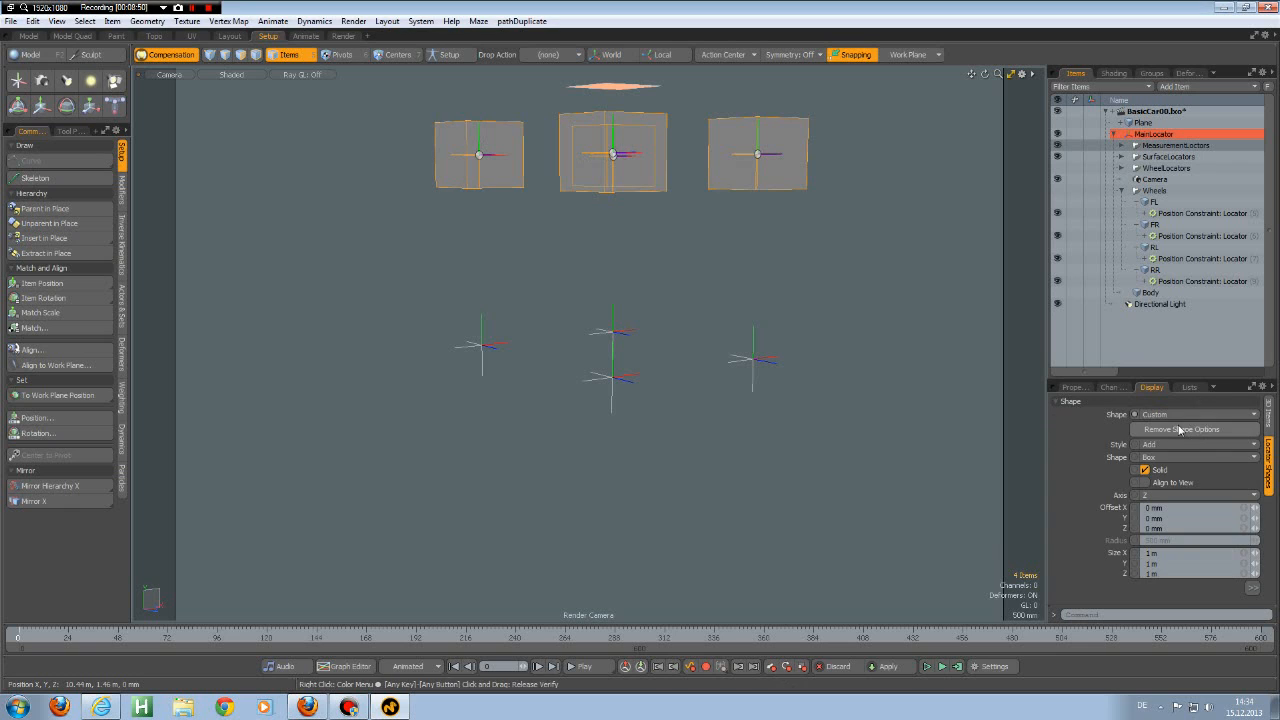
Step: Set the locators' custom shape to Replace style, Pyramid form and Y axis
left_click(1172, 444)
left_click(1171, 458)
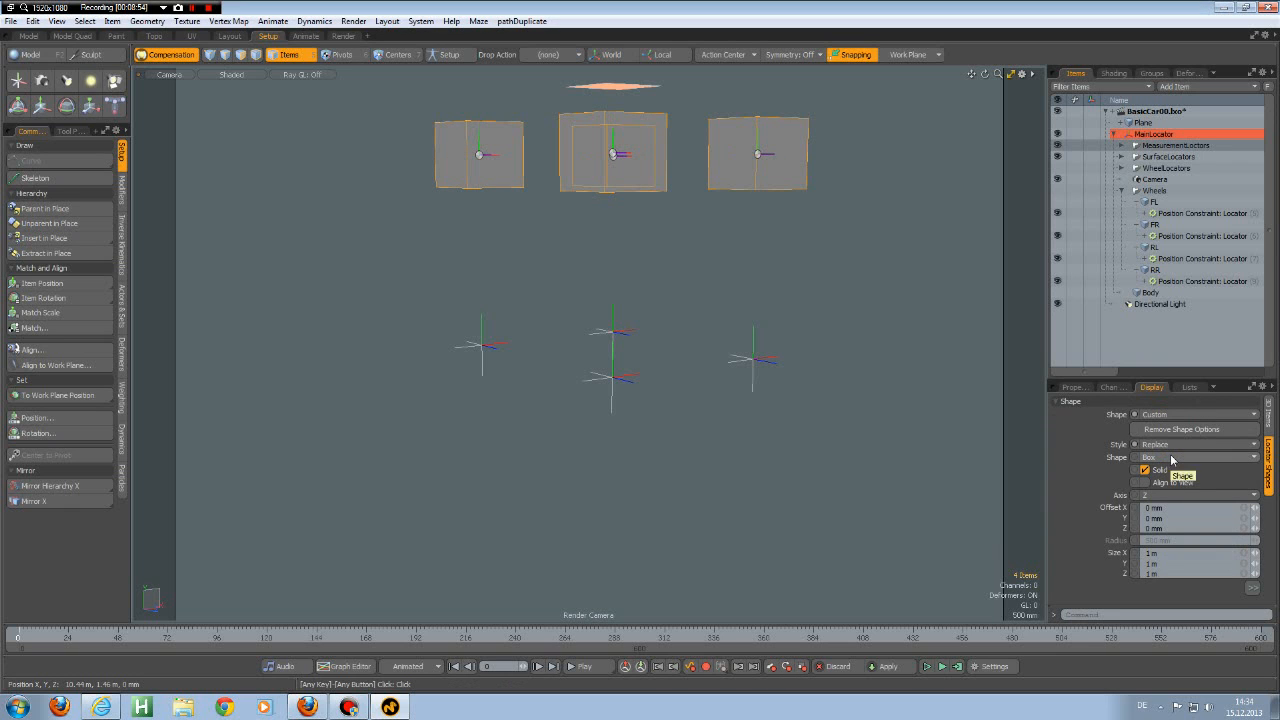
left_click(1172, 458)
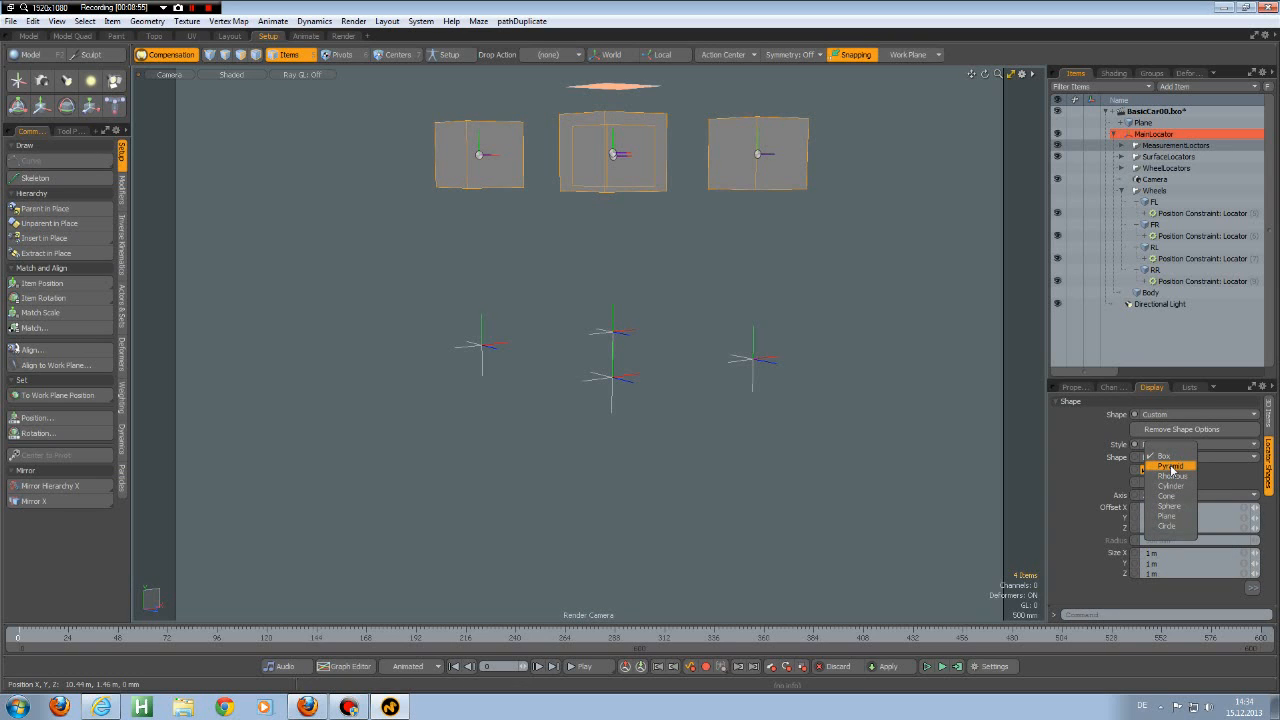
left_click(1171, 467)
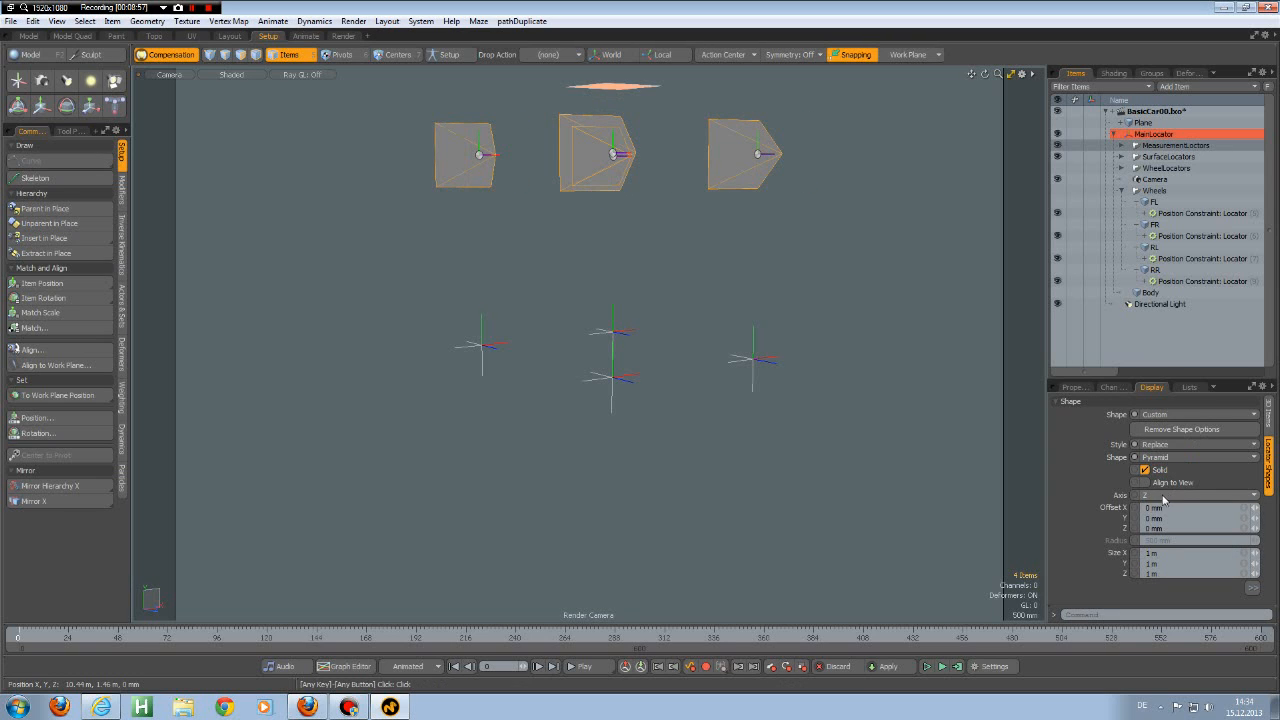
left_click(1170, 496)
left_click(1175, 484)
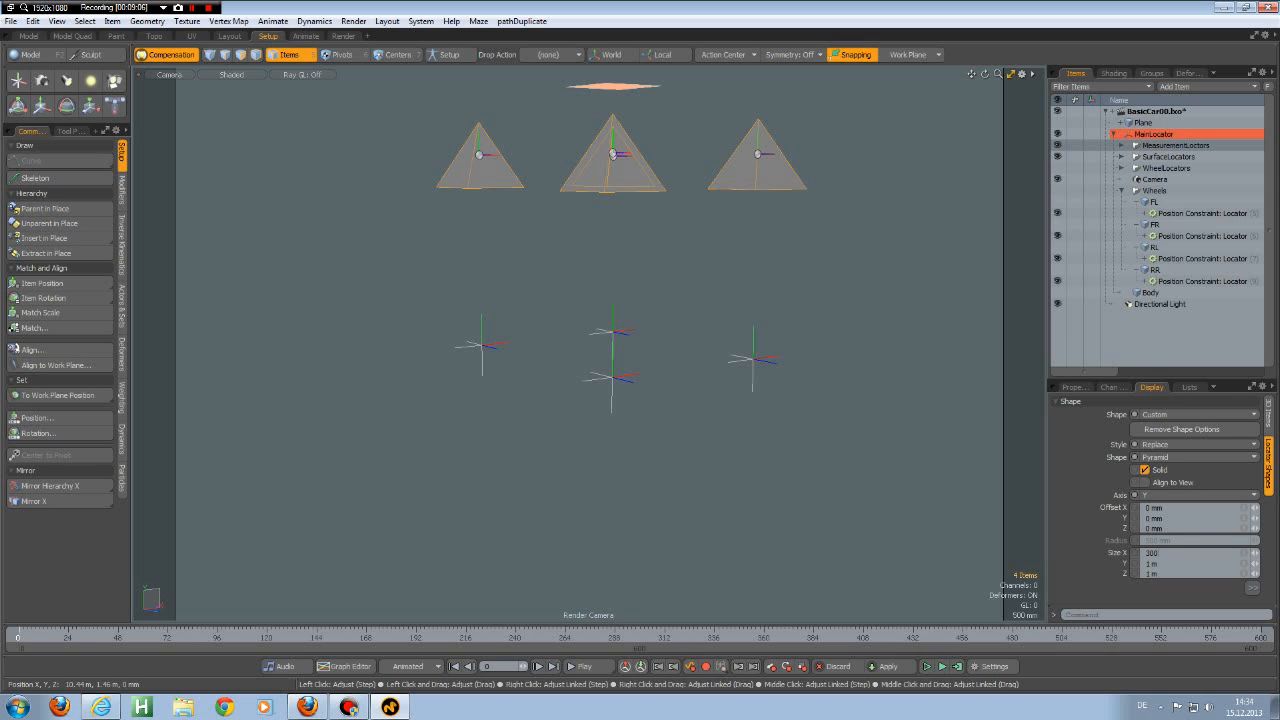
Step: Set the pyramid shapes' size to 300 mm in X, -500 mm in Y and 300 mm in Z
type("300")
key("Tab")
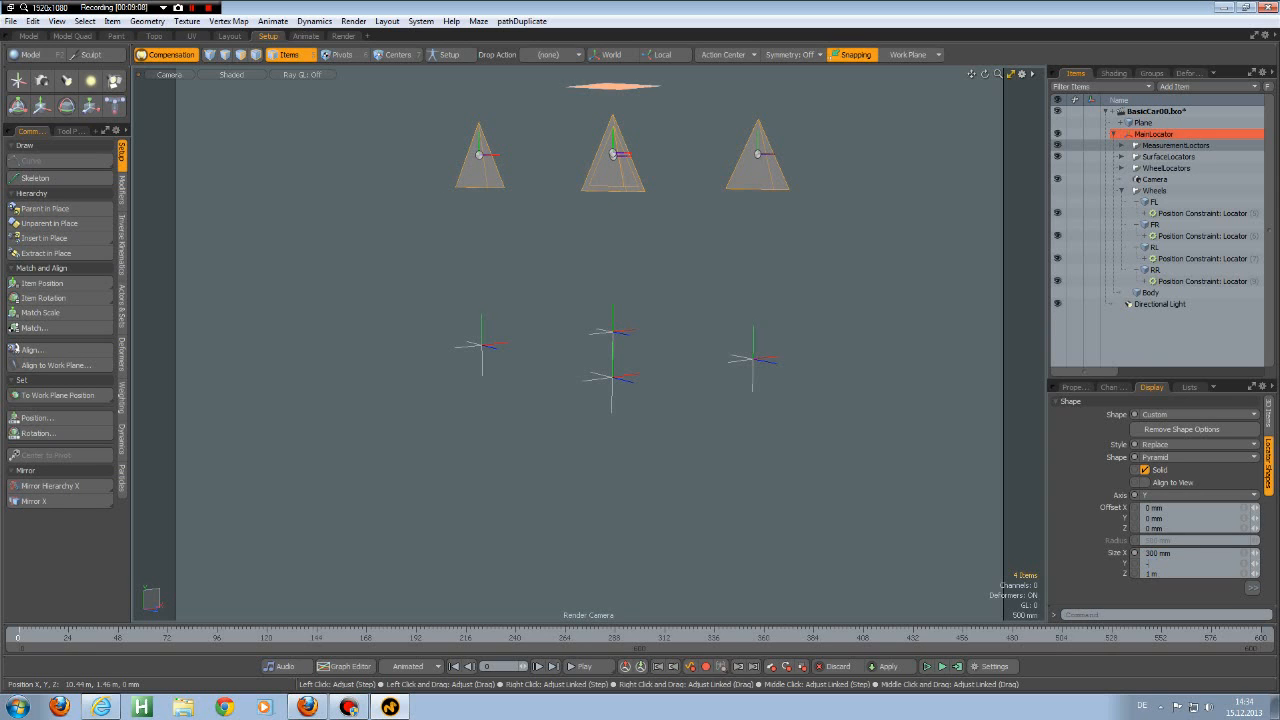
type("-500")
key("Tab")
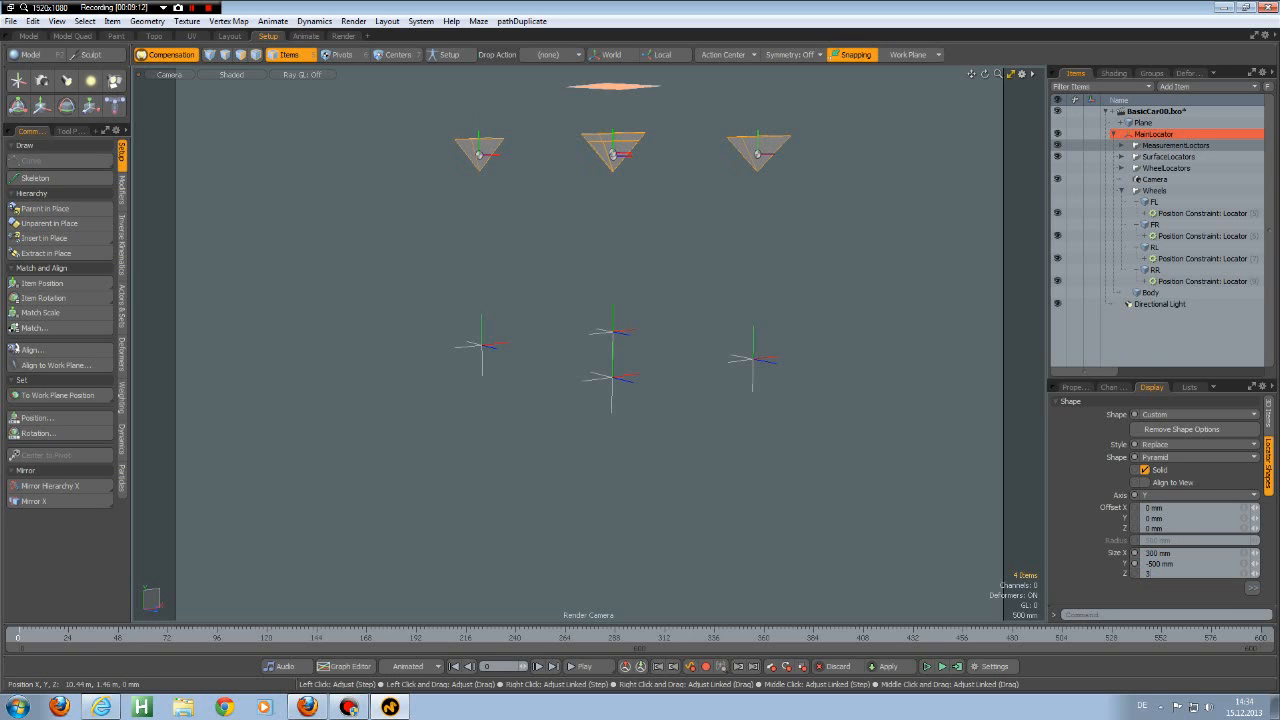
key("Return")
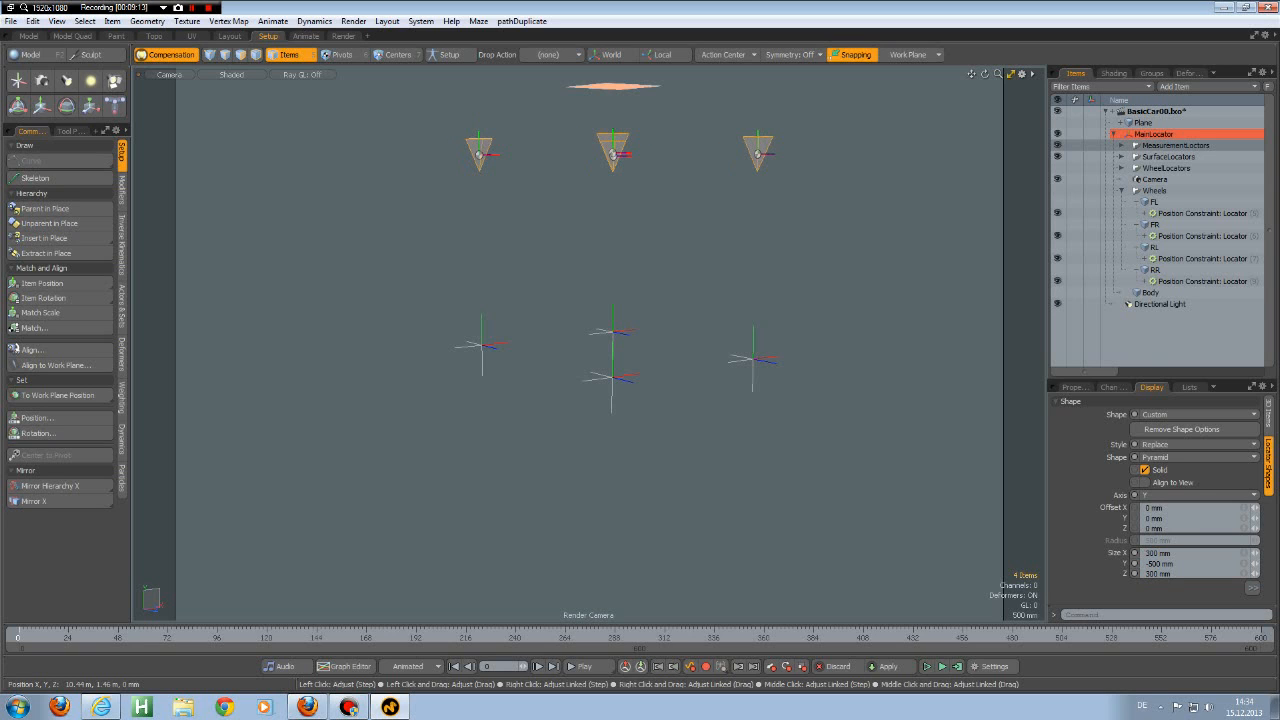
Step: Add draw options to the four measurement locators with a User fill in blue (0.33, 0.53, 1.0) and deselect them
left_click(1271, 412)
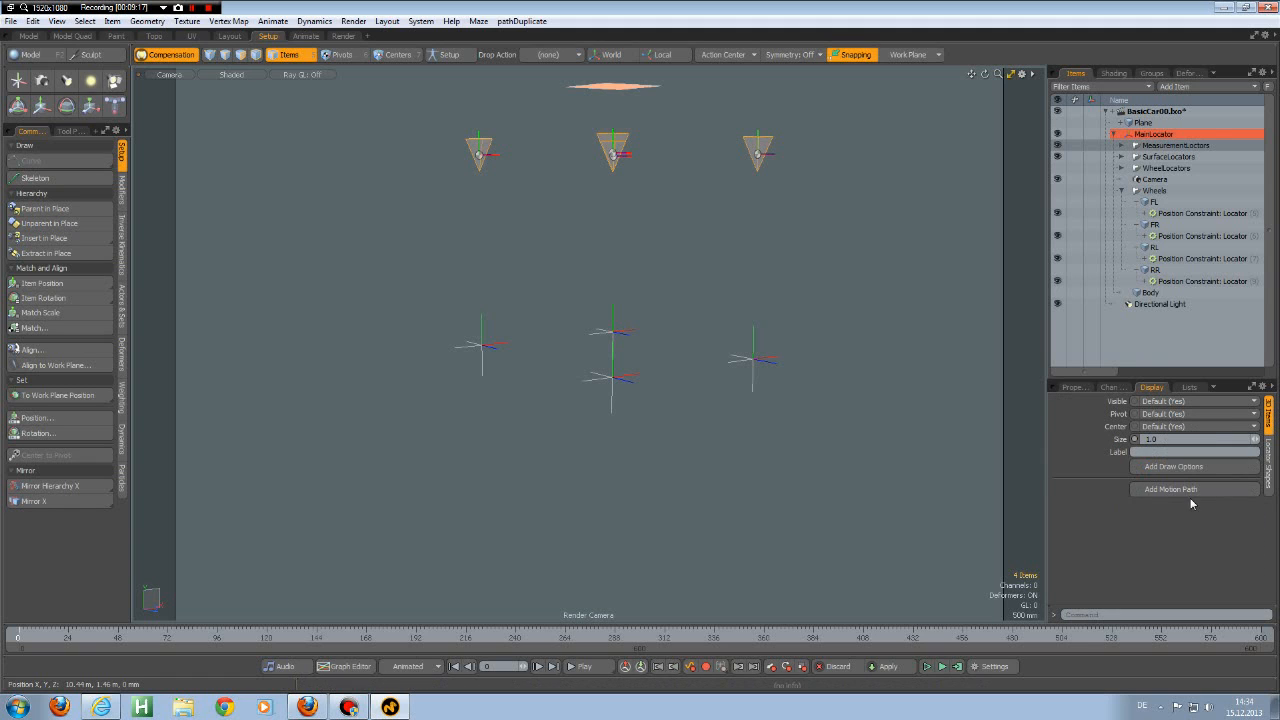
left_click(1172, 466)
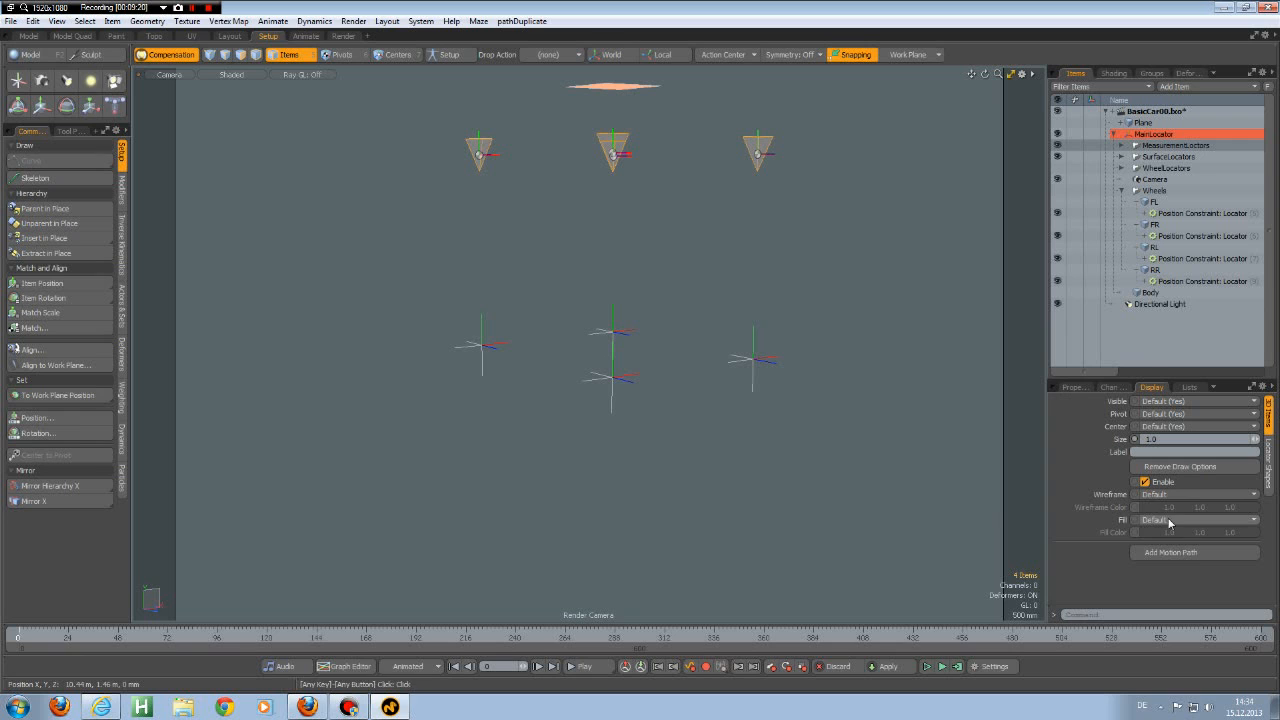
left_click(1170, 521)
left_click(1160, 533)
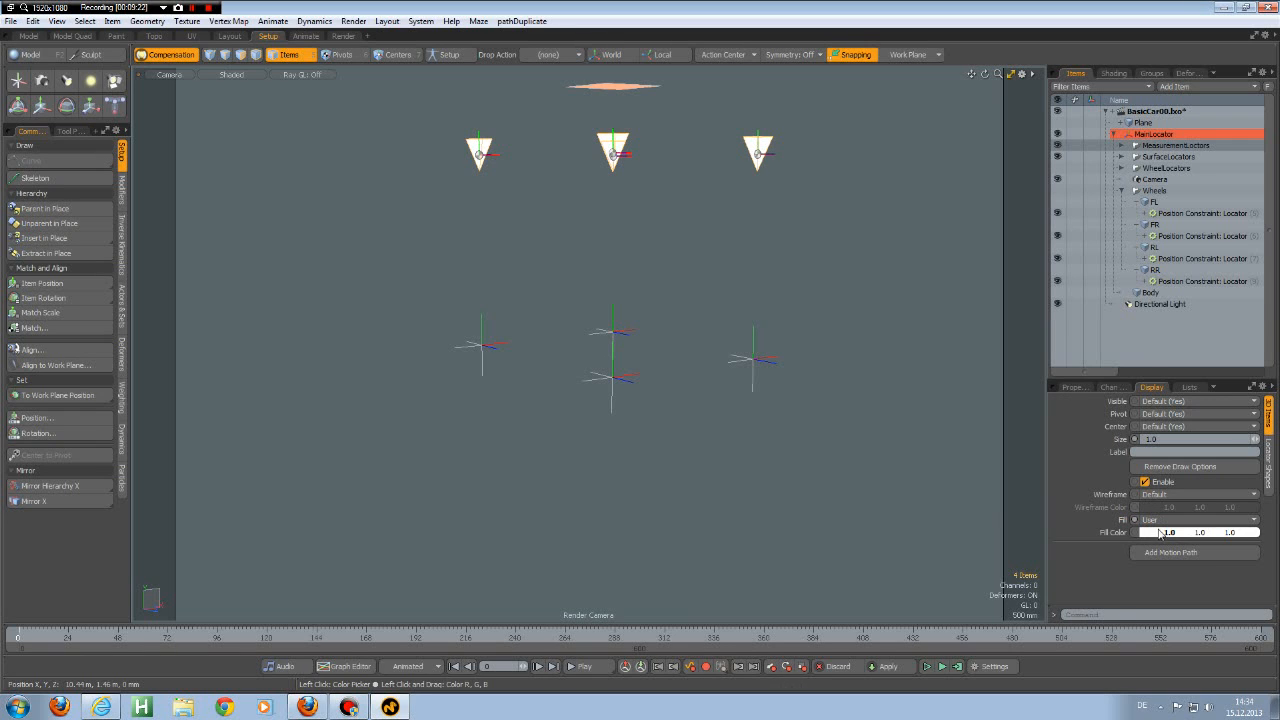
left_click(1160, 533)
left_click(770, 459)
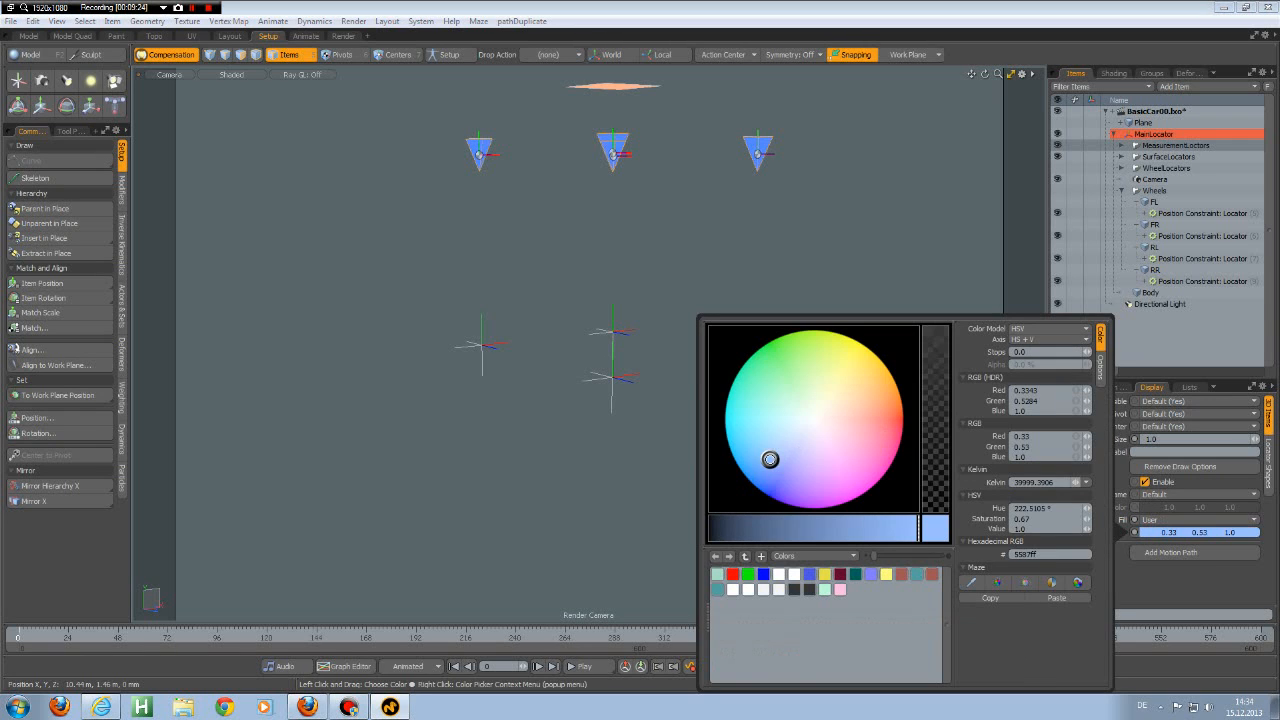
left_click(962, 230)
mouse_move(709, 294)
left_mouse_down("alt")
mouse_move(694, 280)
mouse_move(666, 337)
mouse_move(644, 243)
mouse_move(702, 285)
left_mouse_up("alt")
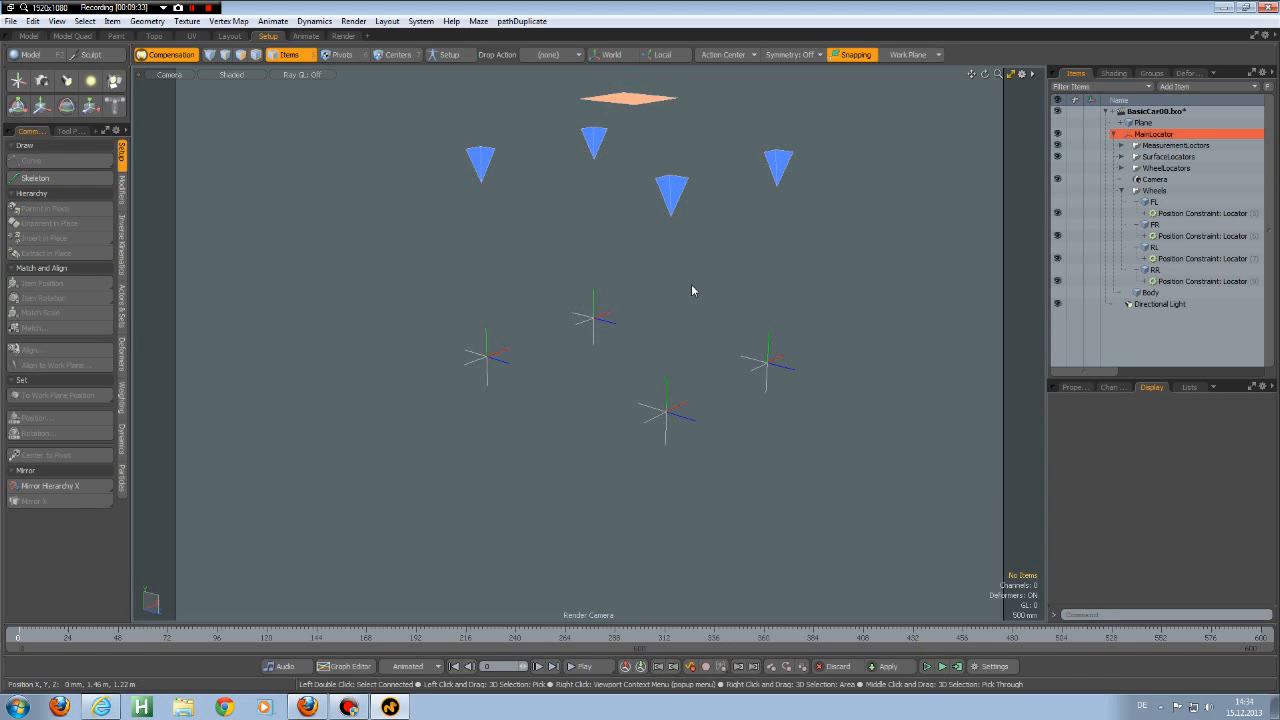
scroll(691, 291, "up", 1)
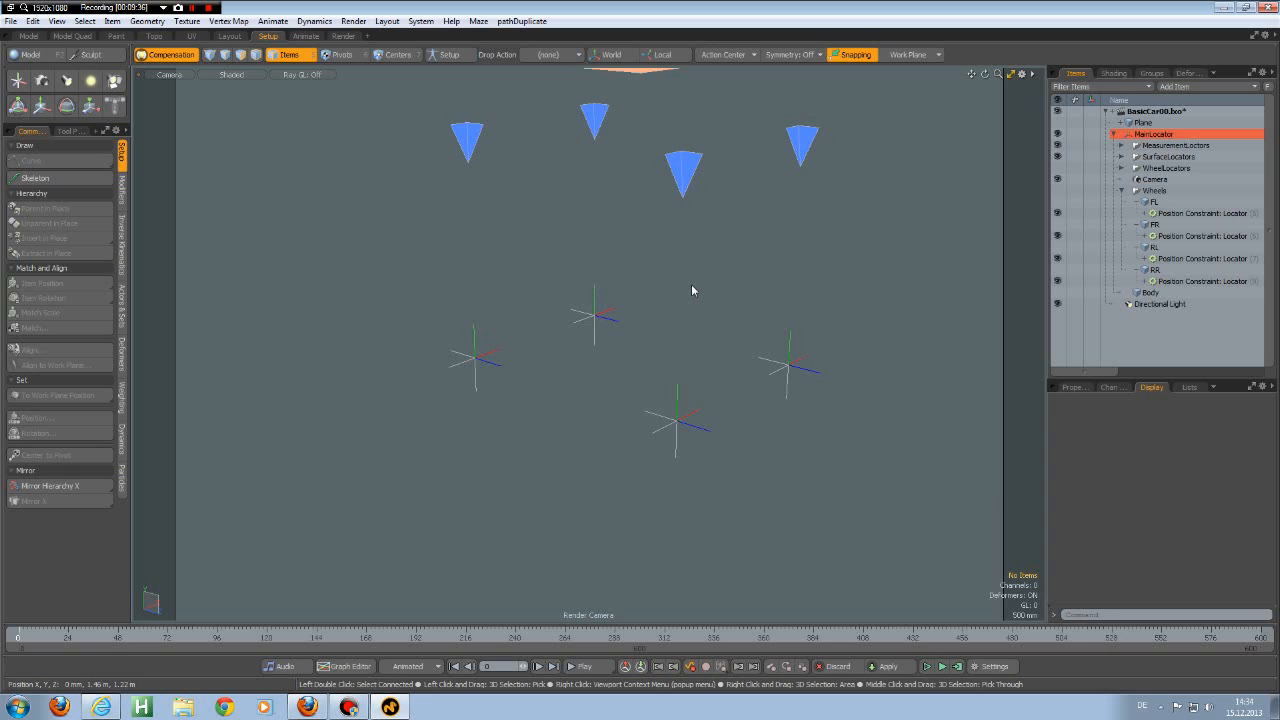
scroll(691, 288, "down", 1)
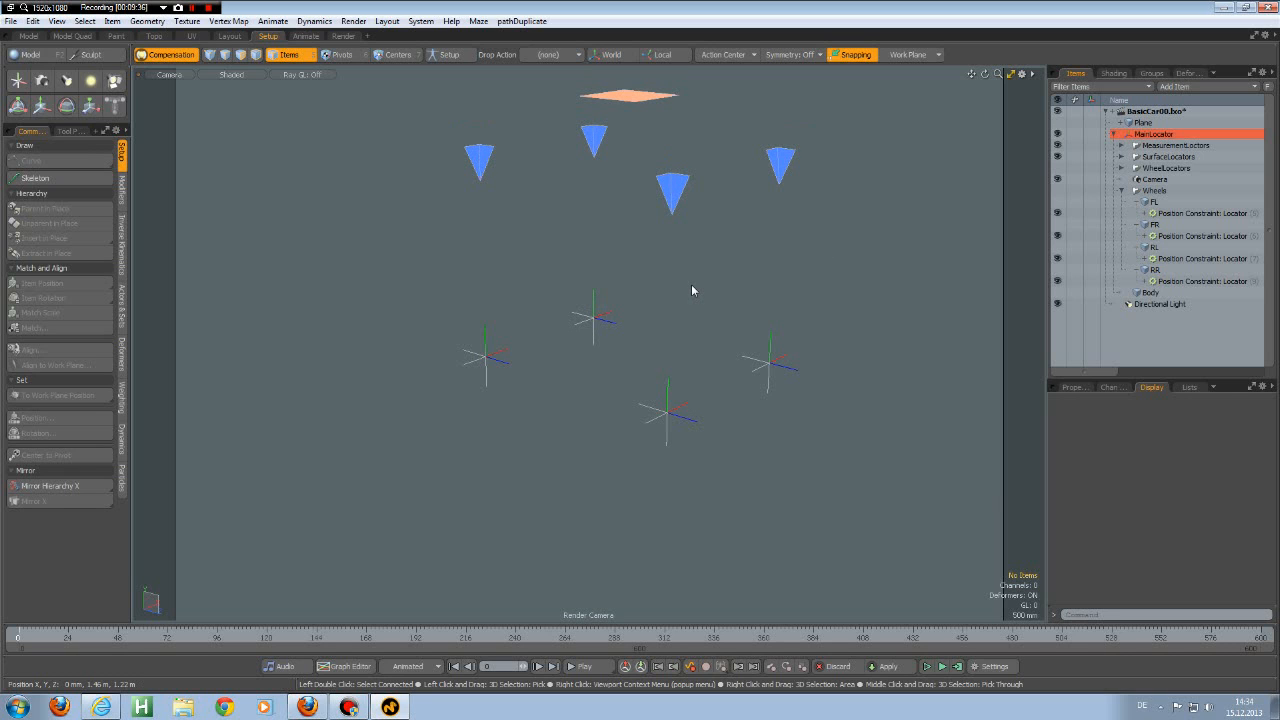
Step: Bring back the schematic below the 3D view and create an active schematic workspace named Measurements
left_click(1015, 75)
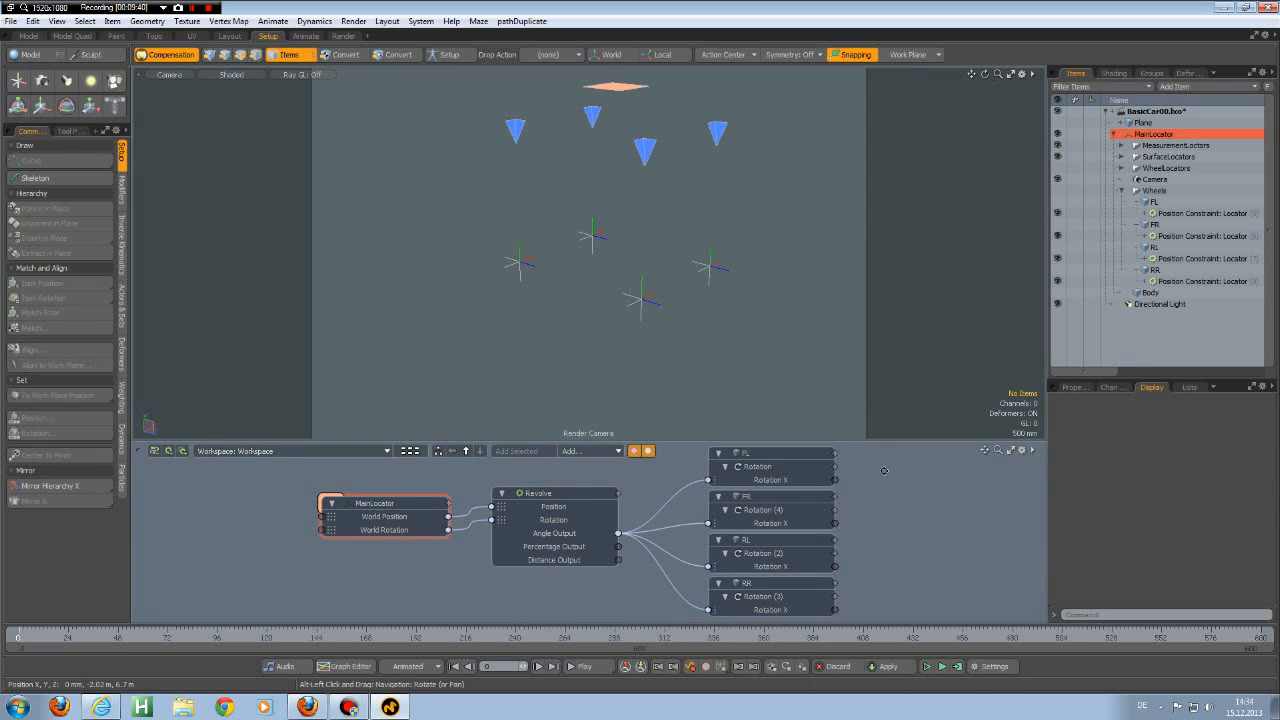
mouse_move(884, 474)
middle_mouse_down()
mouse_move(871, 460)
mouse_move(866, 477)
middle_mouse_up()
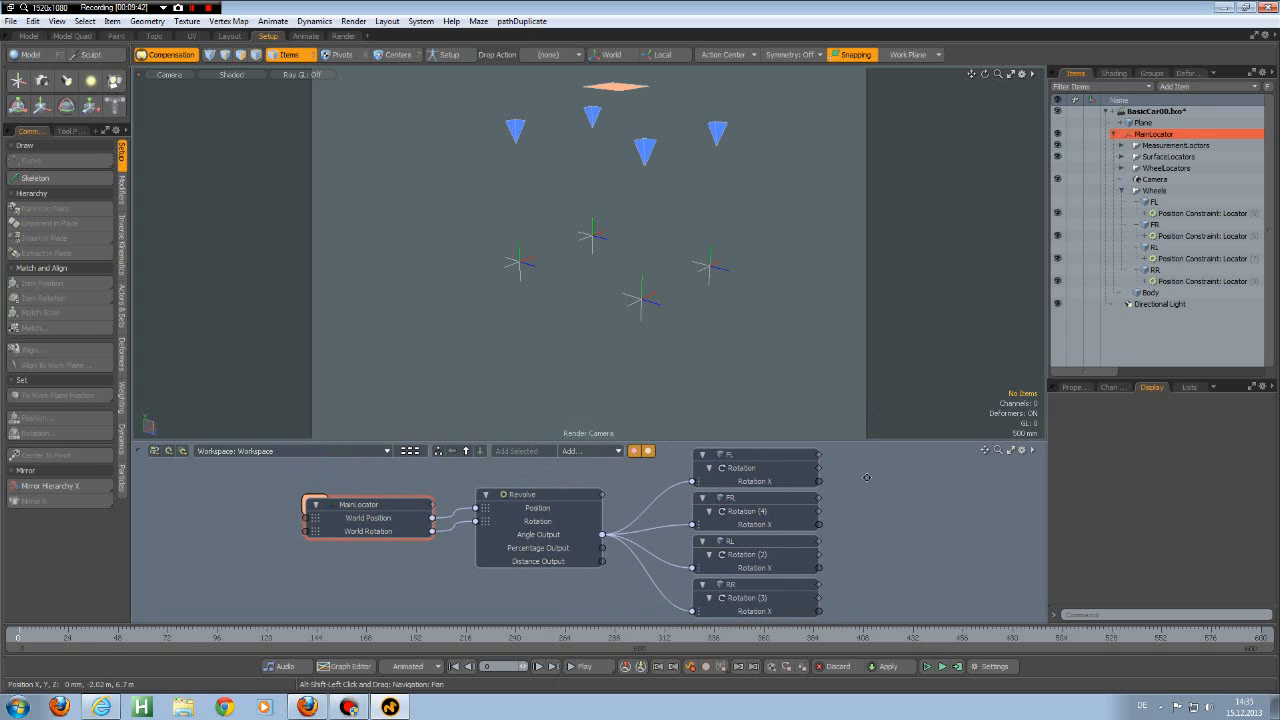
left_click(254, 455)
left_click(223, 454)
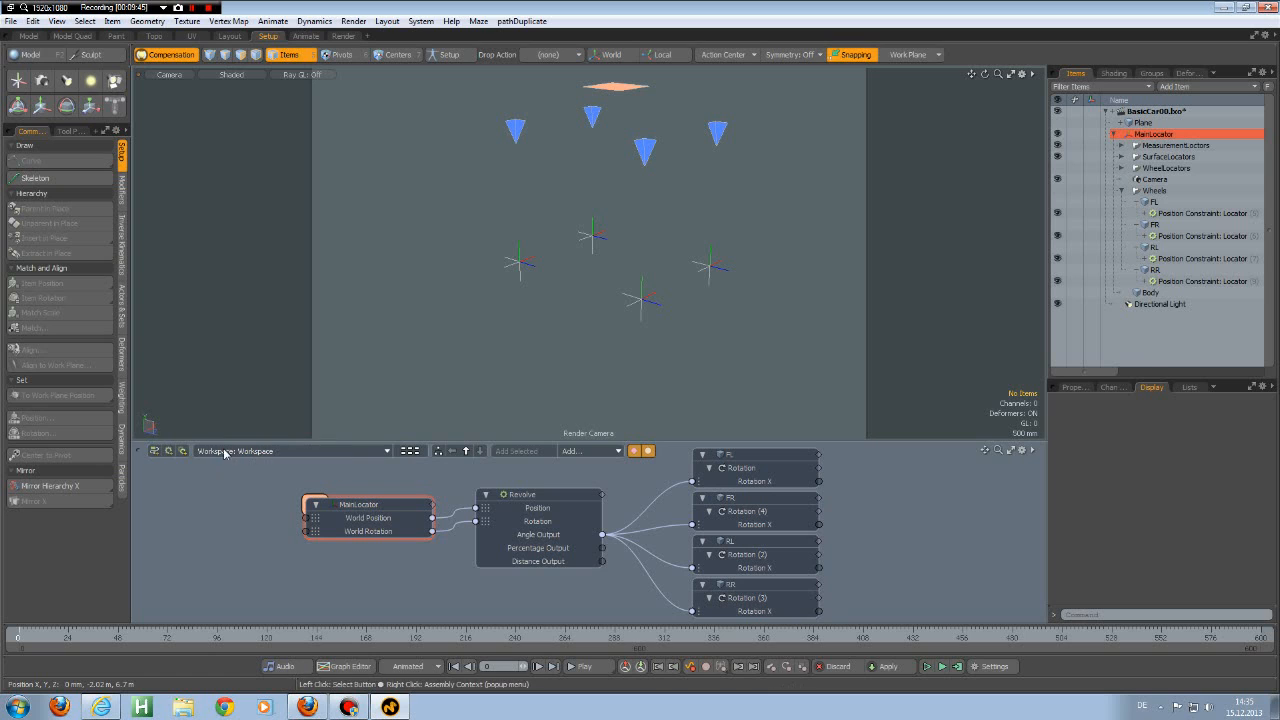
left_click(155, 453)
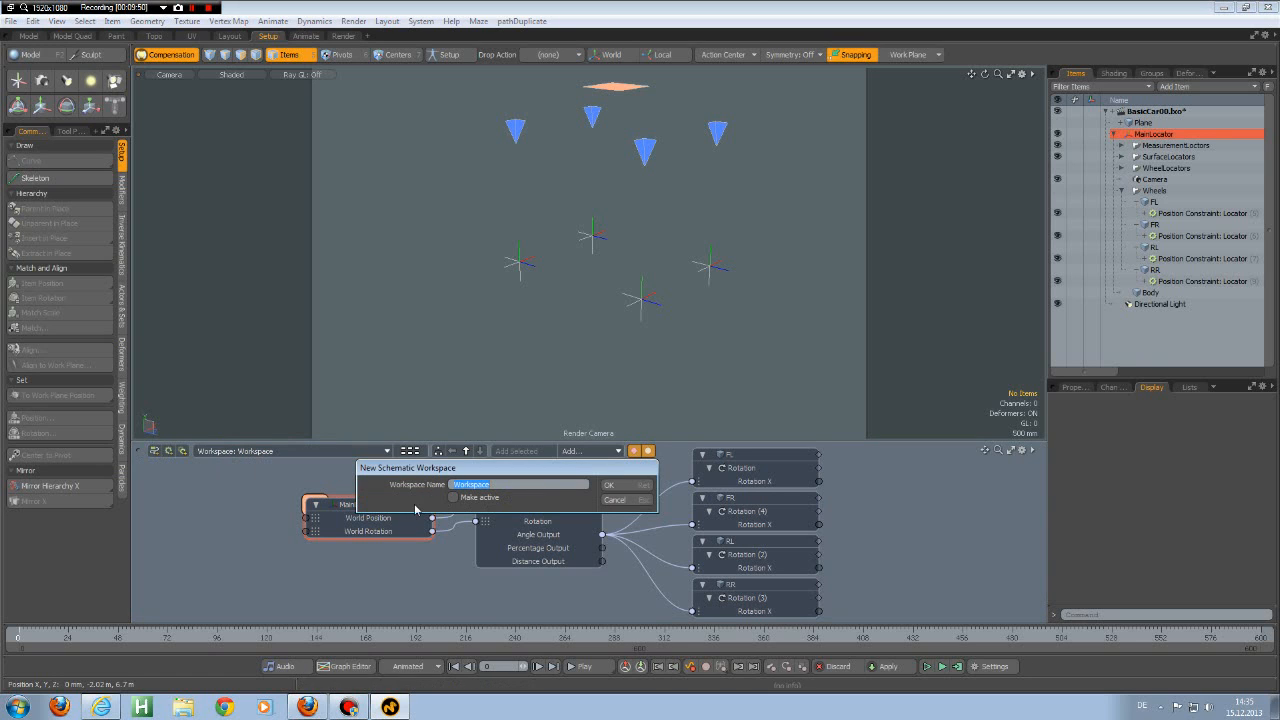
type("Measurements")
left_click(453, 497)
left_click(616, 486)
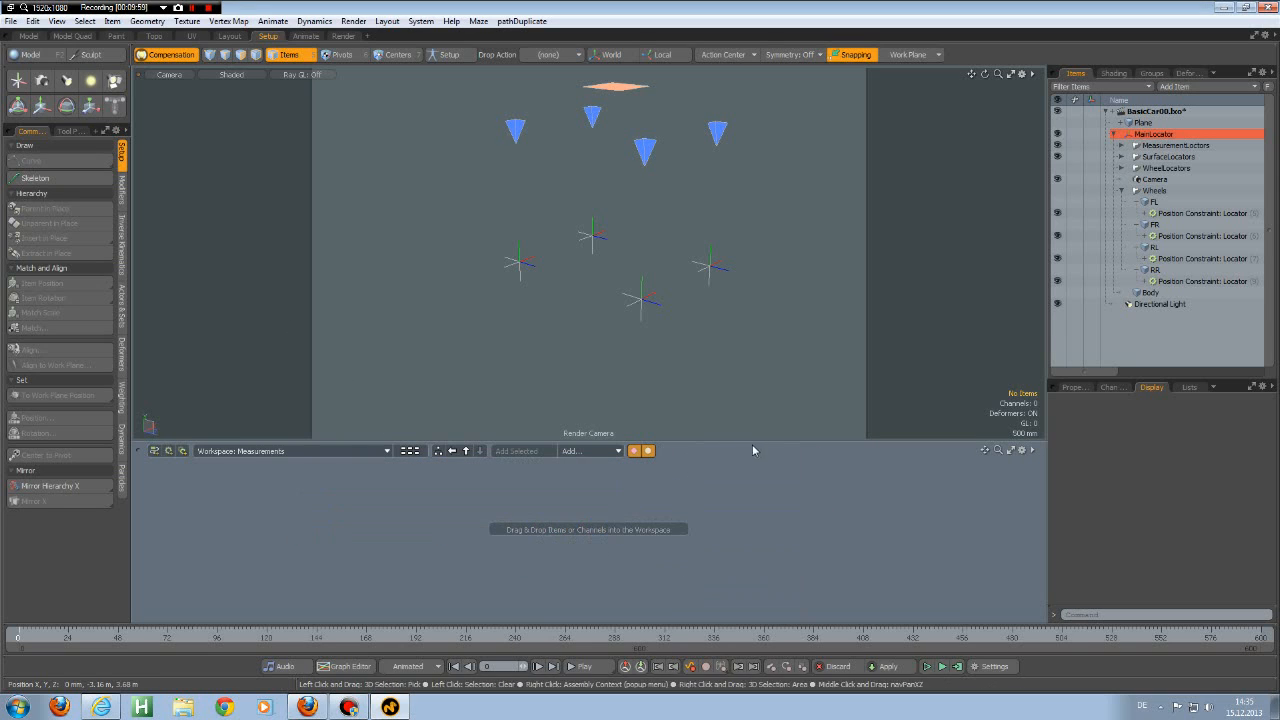
Step: Enlarge the schematic area and reframe the 3D view on the car's locators
left_click_drag(750, 441, 746, 284)
scroll(583, 191, "up", 4)
left_click_drag(613, 143, 589, 196, "alt+shift")
scroll(588, 199, "up", 1)
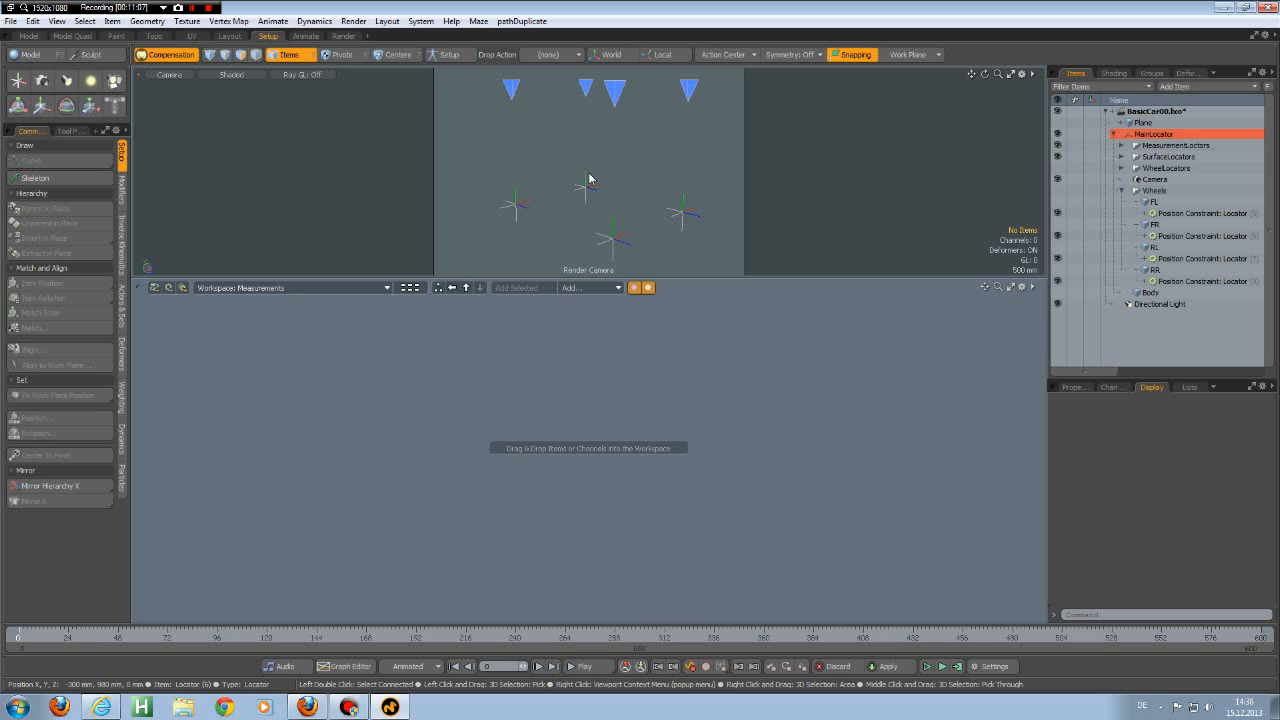
Step: Make the car's Body item visible and show its channel list
left_click(1143, 292)
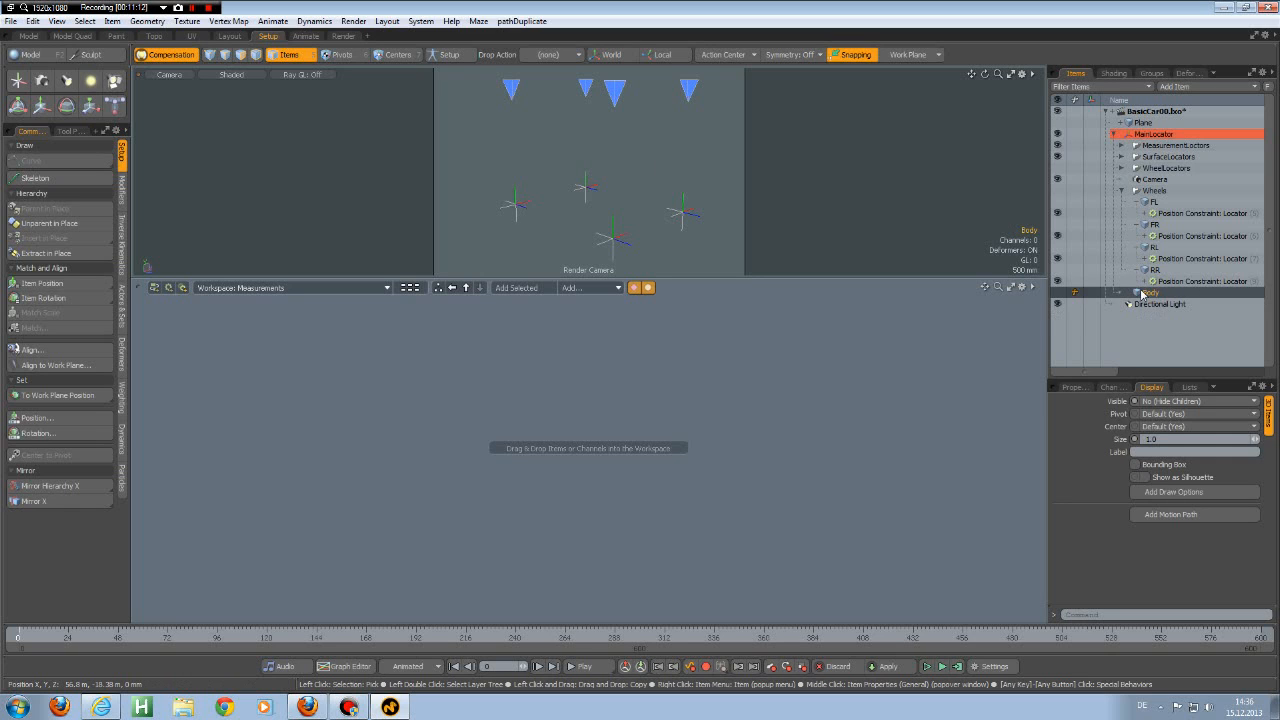
left_click(1057, 292)
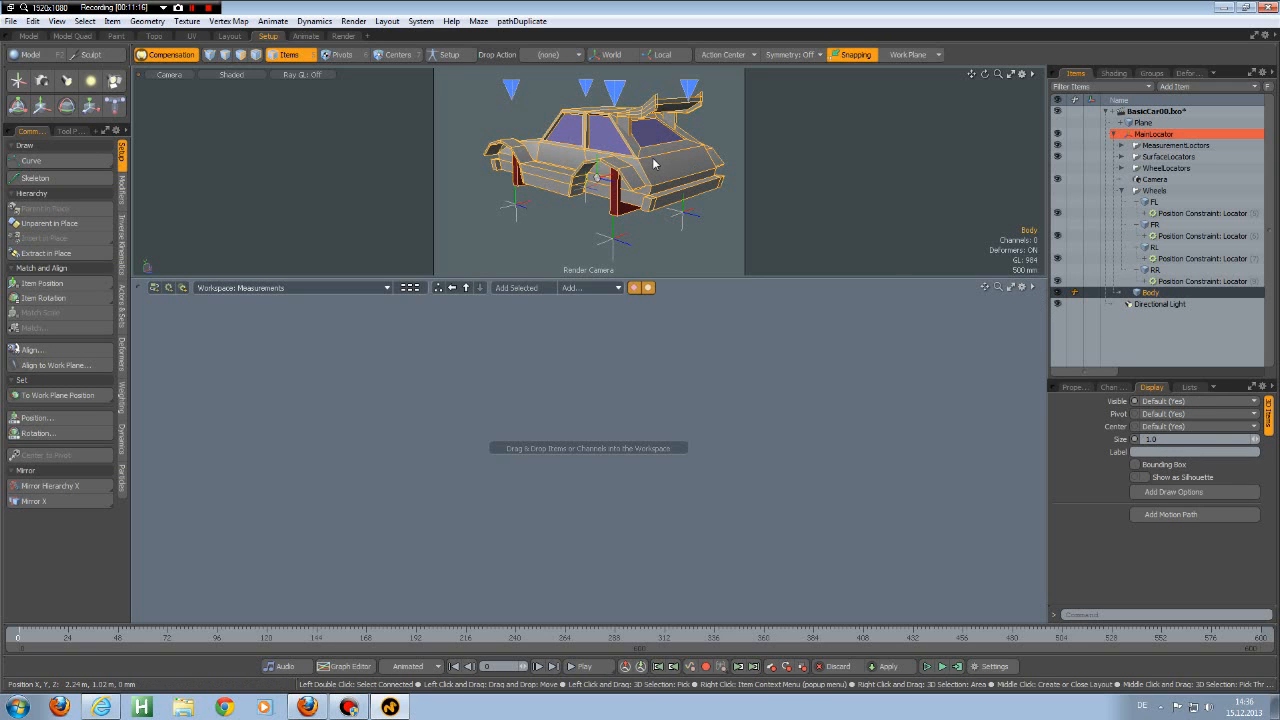
left_click(1111, 387)
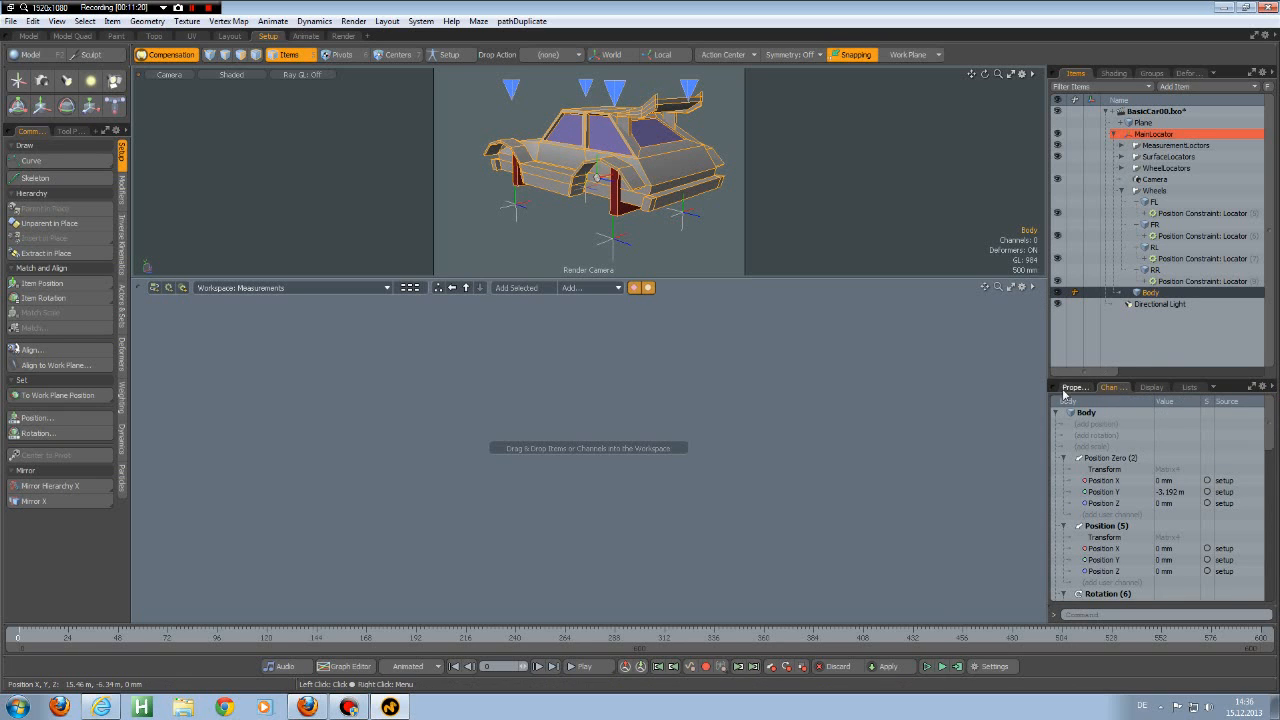
Step: Add the Body item's Position Y, Rotation X and Rotation Z channels to the Measurements workspace and place the node at its far side
left_click(1072, 387)
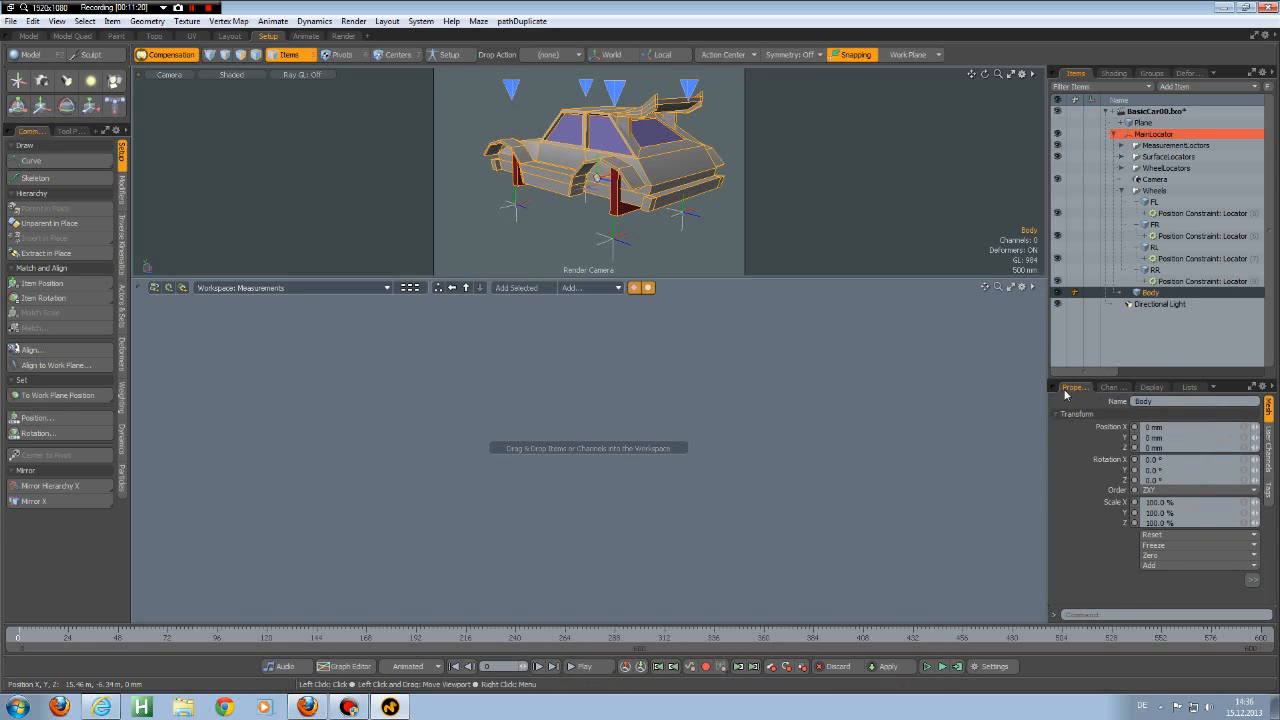
left_click(1136, 461)
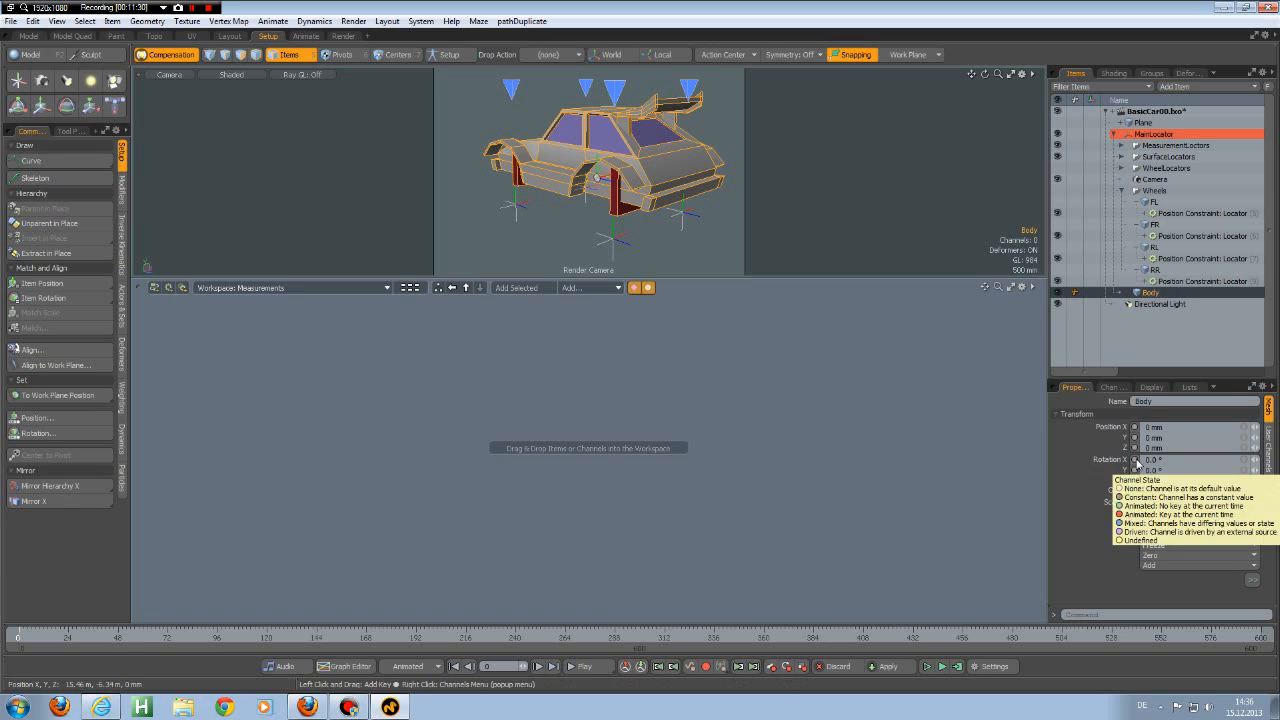
left_click(1136, 461)
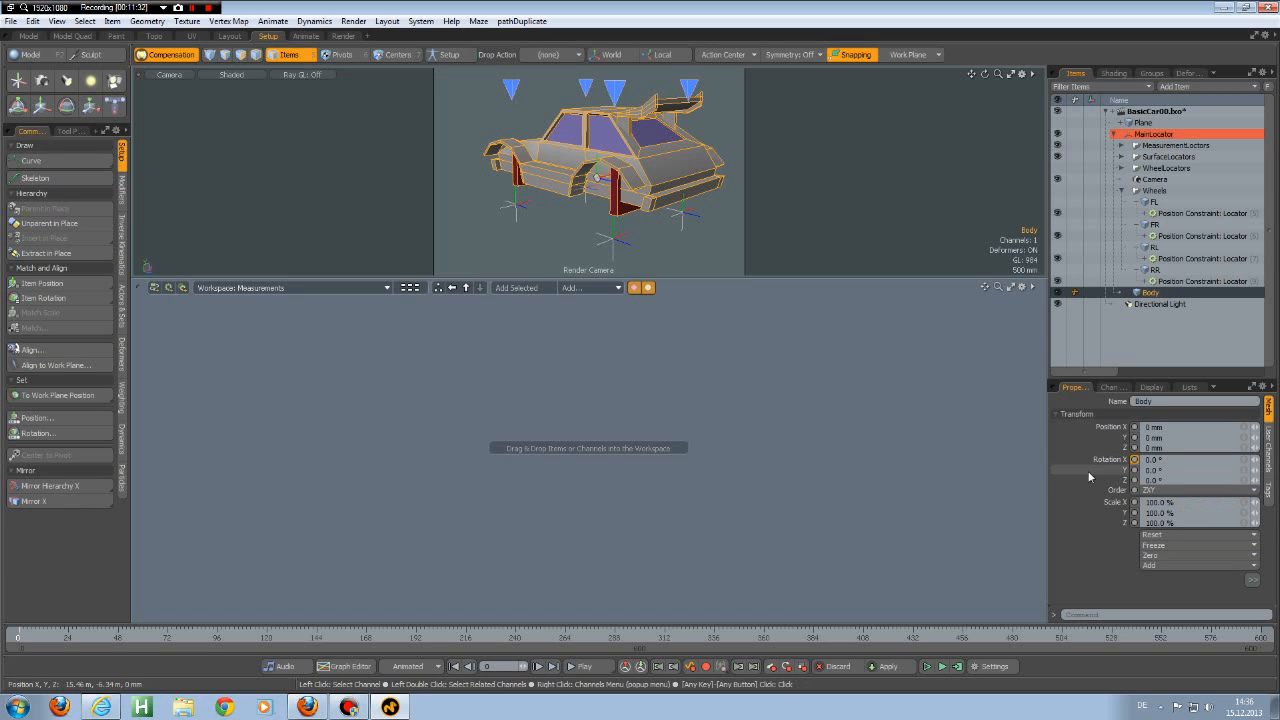
left_click(1080, 480, "ctrl")
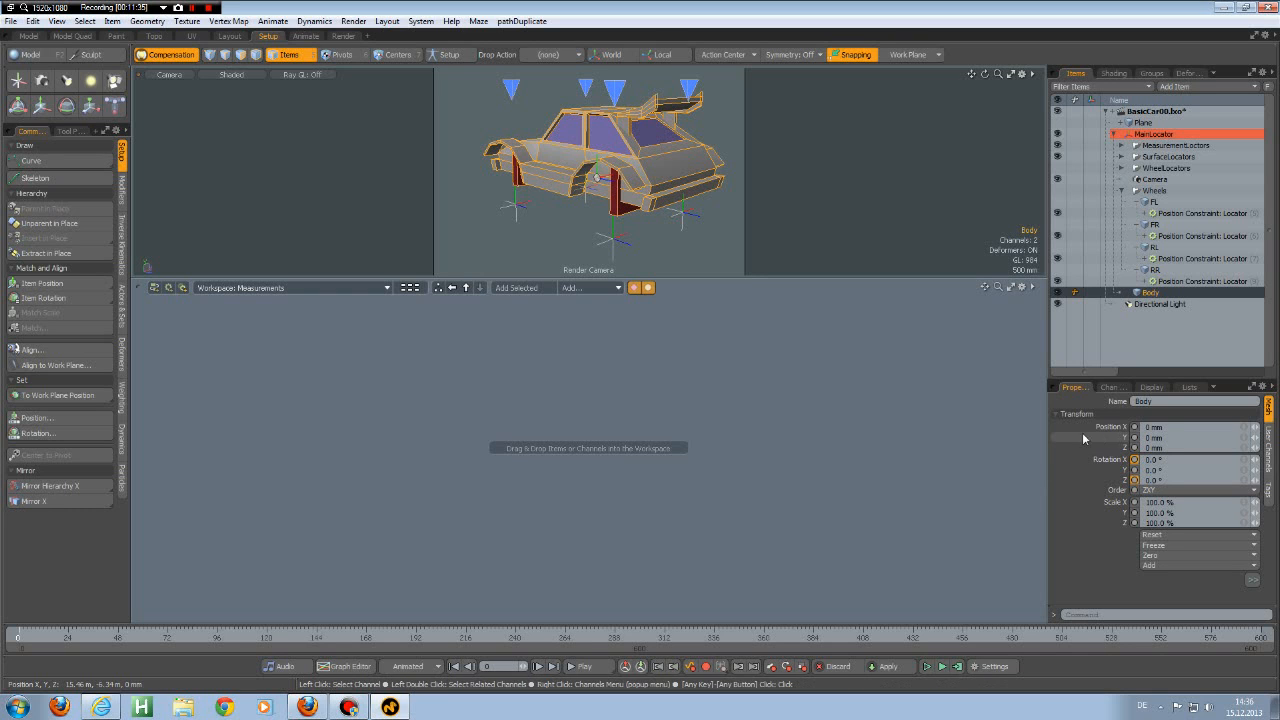
left_click(1063, 438, "ctrl")
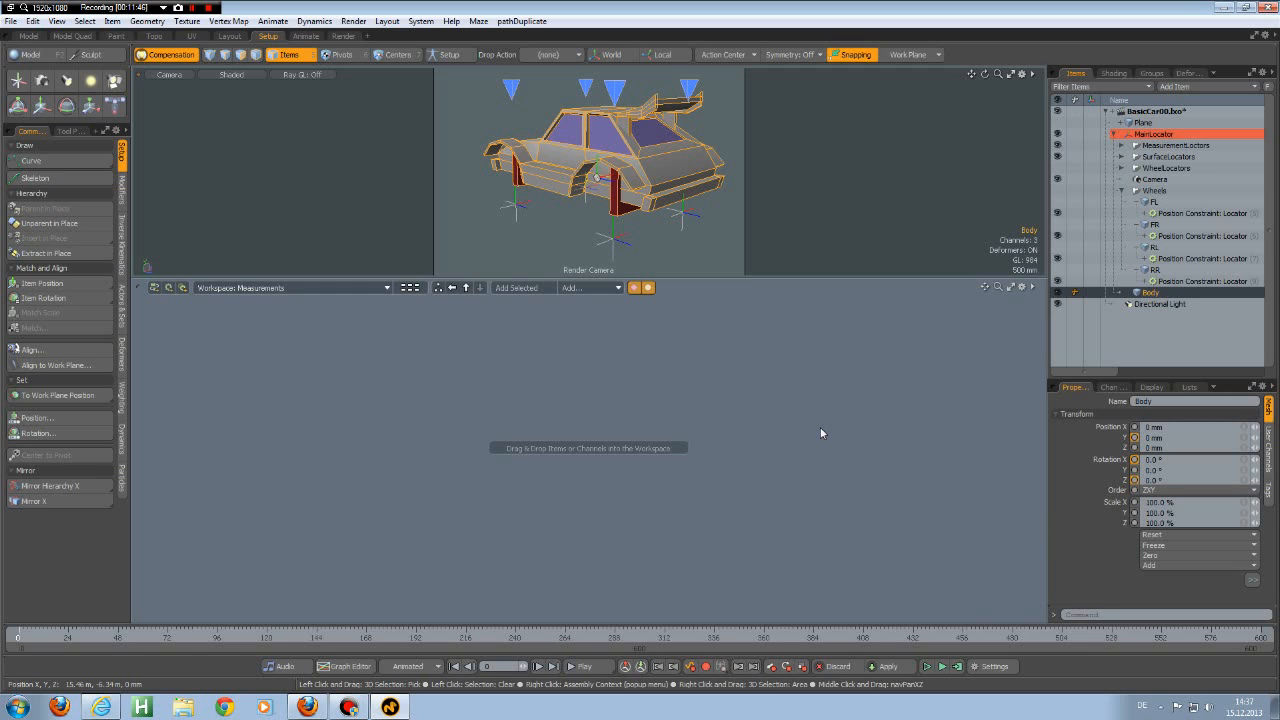
left_click(1111, 389)
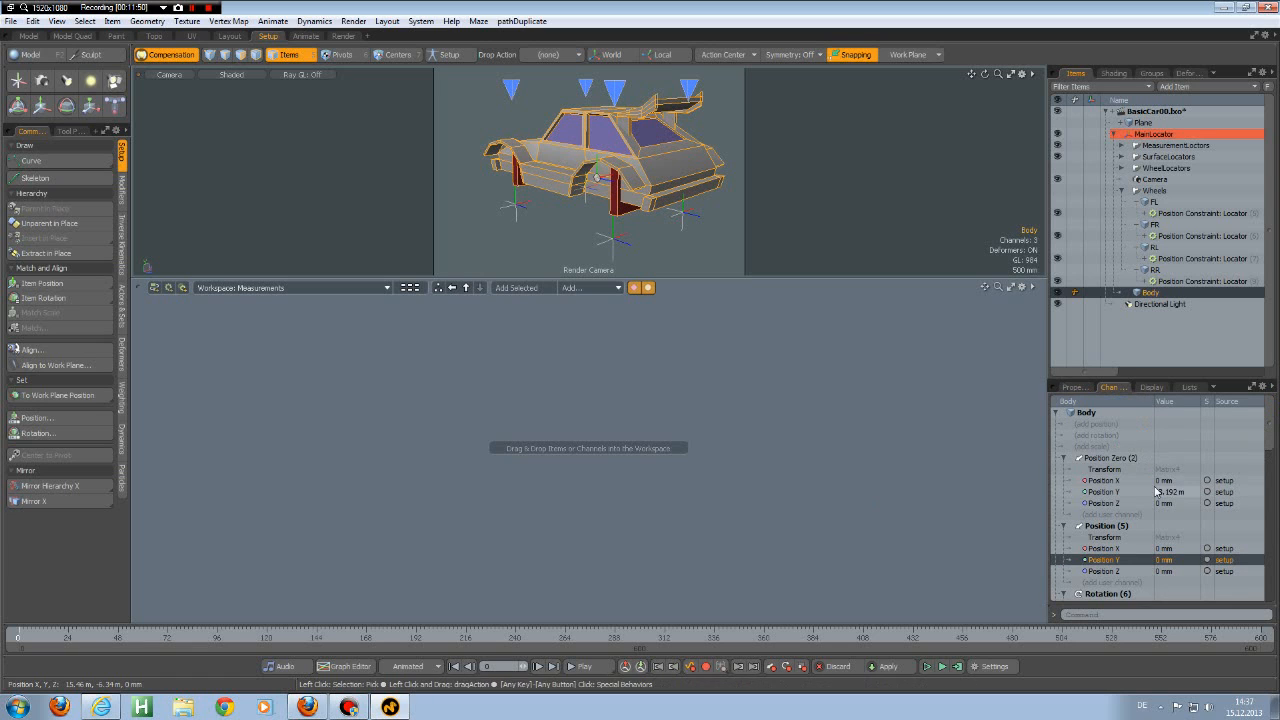
left_click_drag(1098, 563, 950, 395)
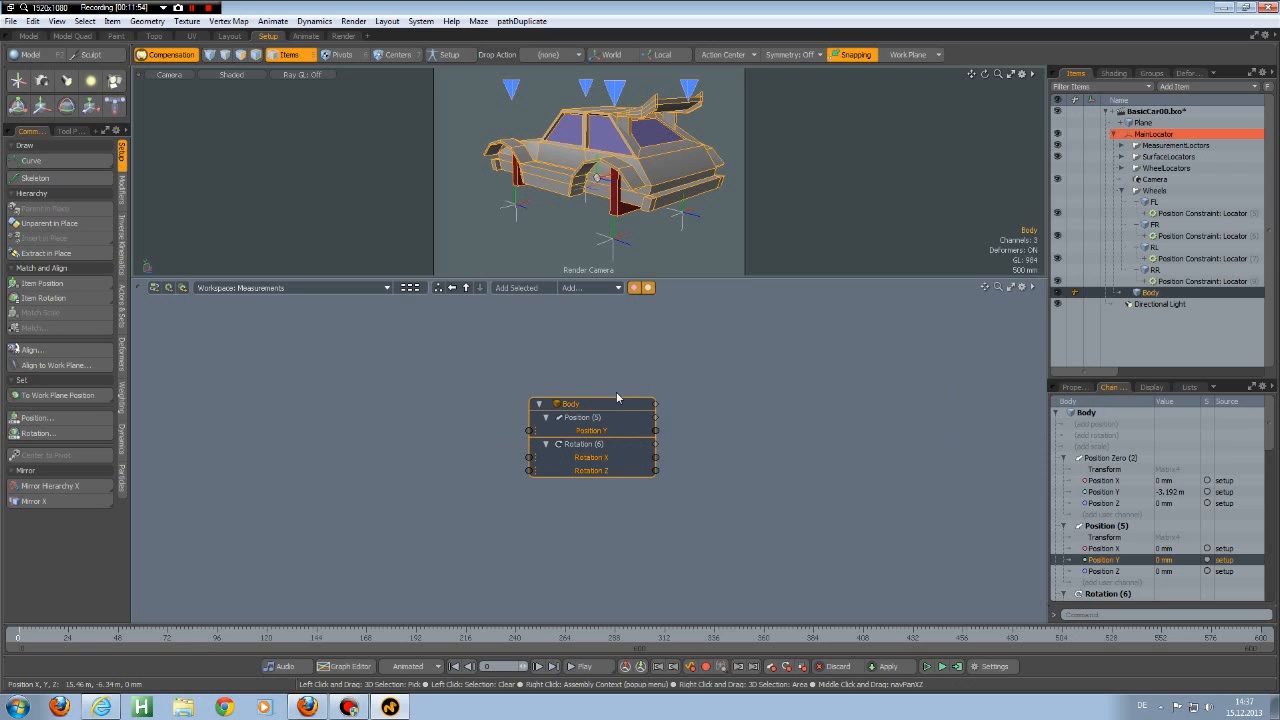
left_click_drag(611, 406, 993, 412)
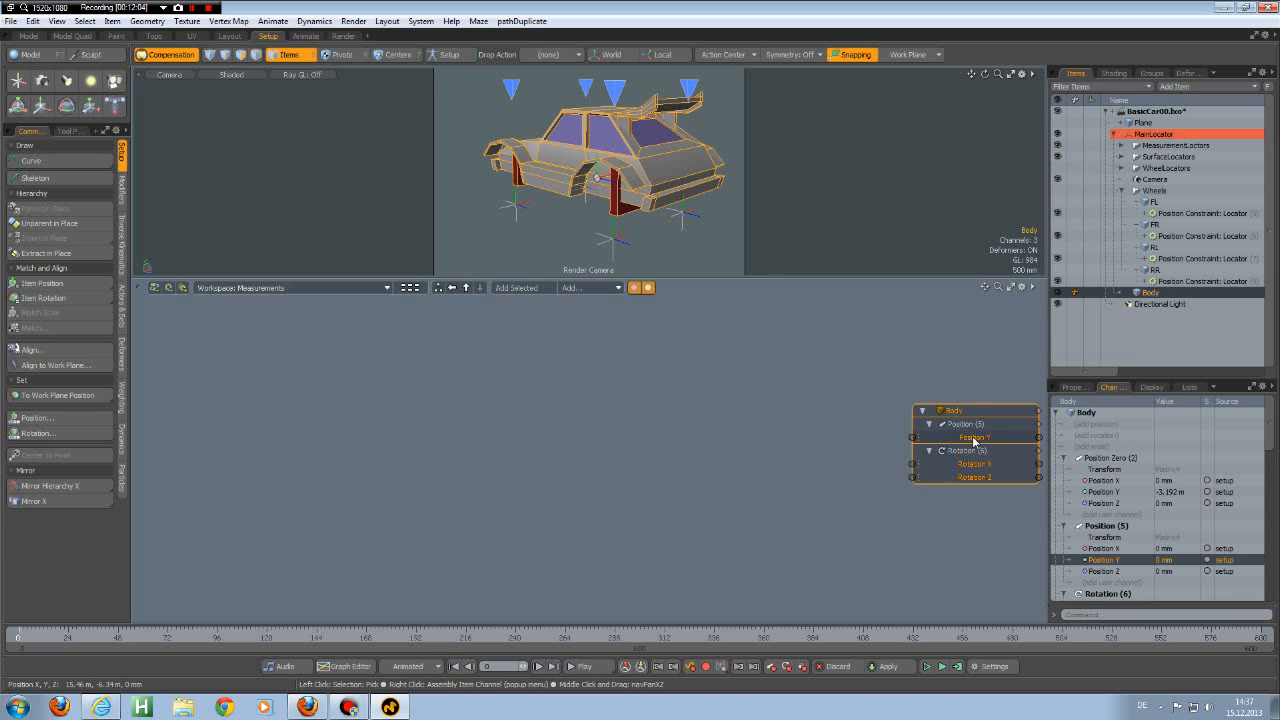
left_click(867, 214)
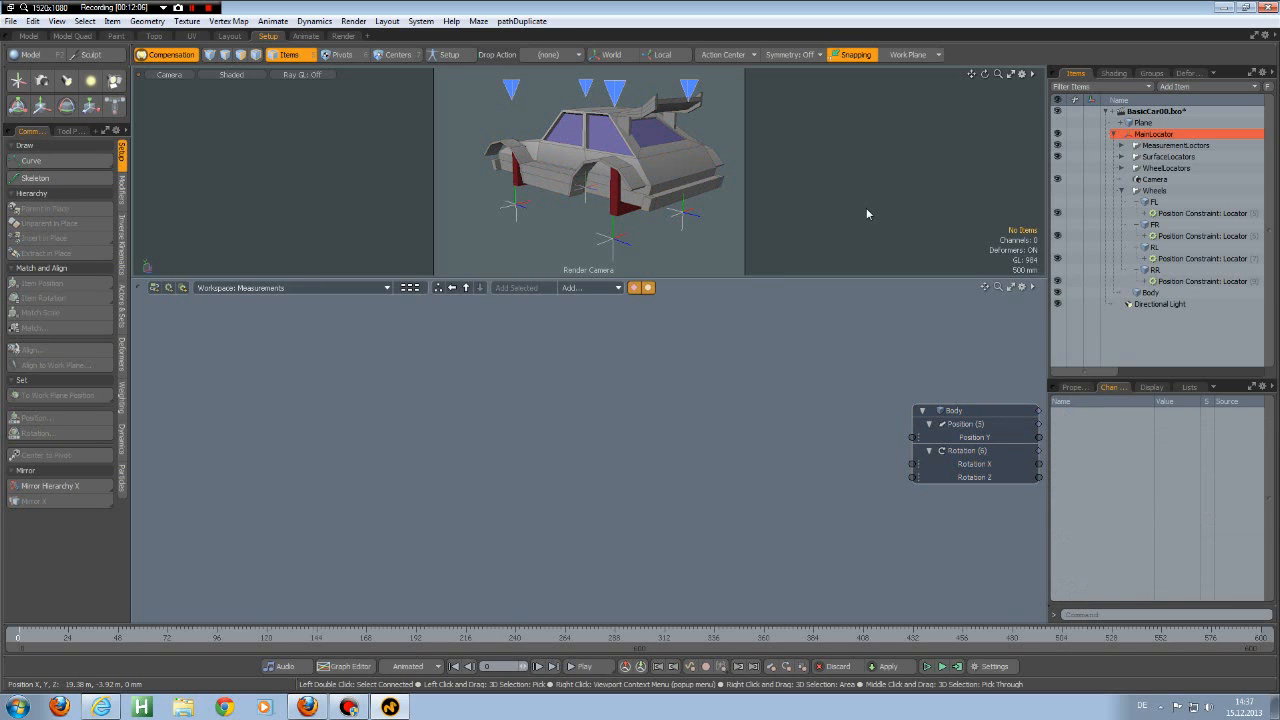
Step: Maximize the 3D view and set the center display to All items
left_click(1010, 76)
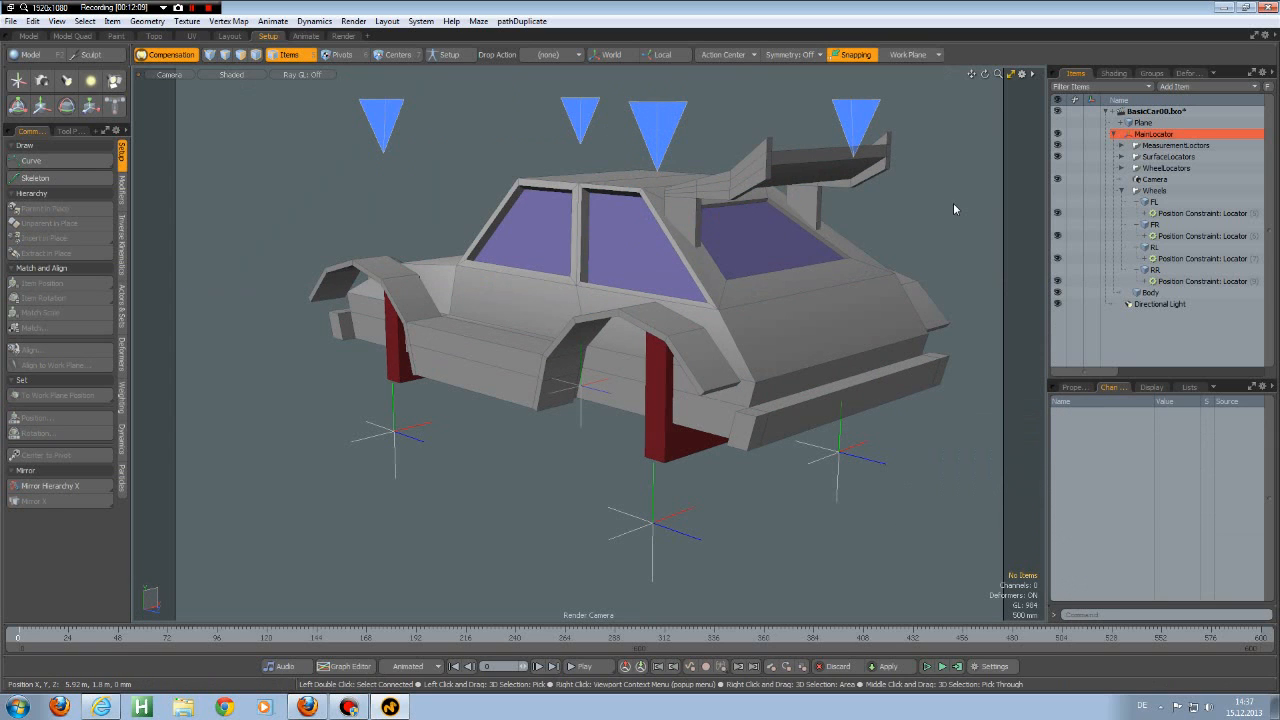
key("o")
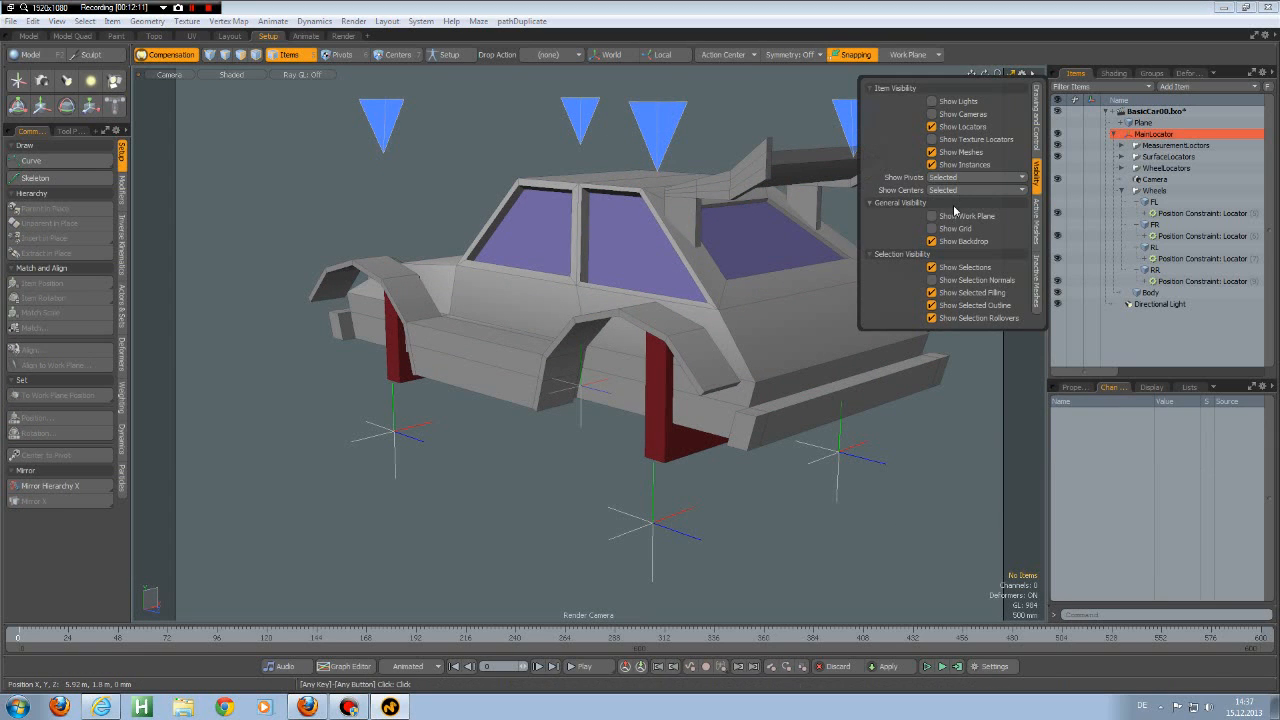
left_click(960, 191)
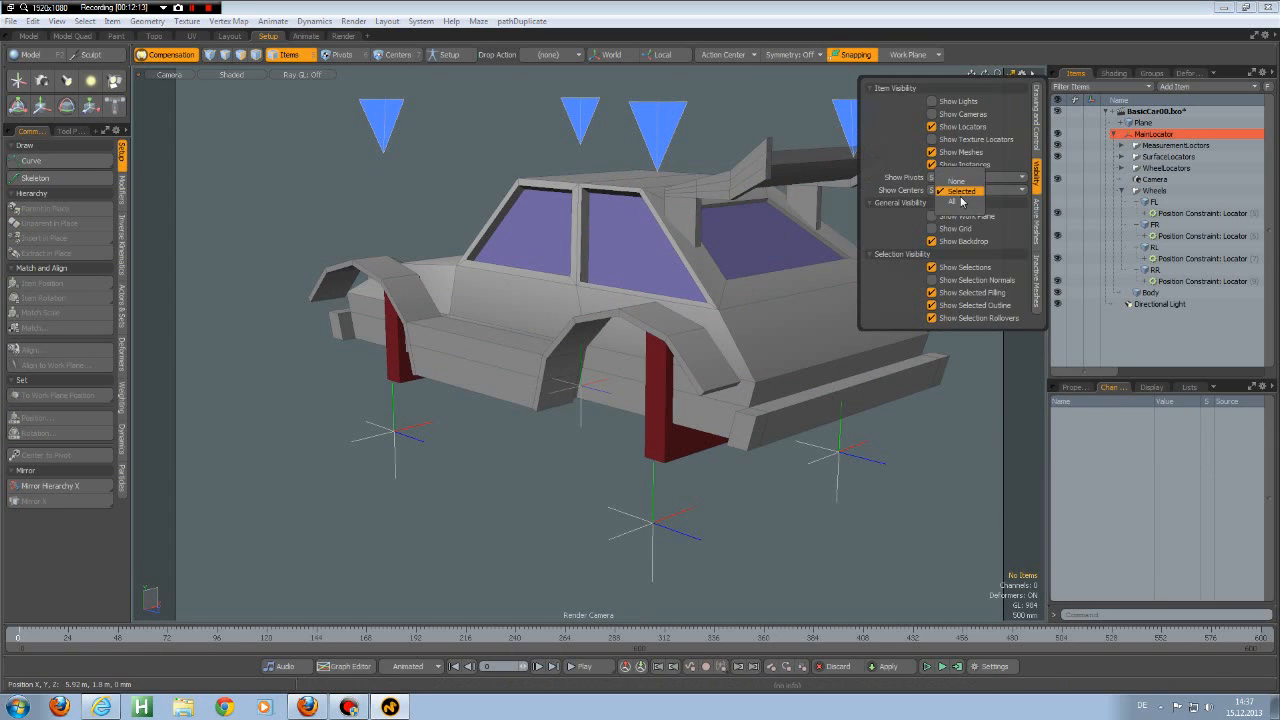
left_click(961, 202)
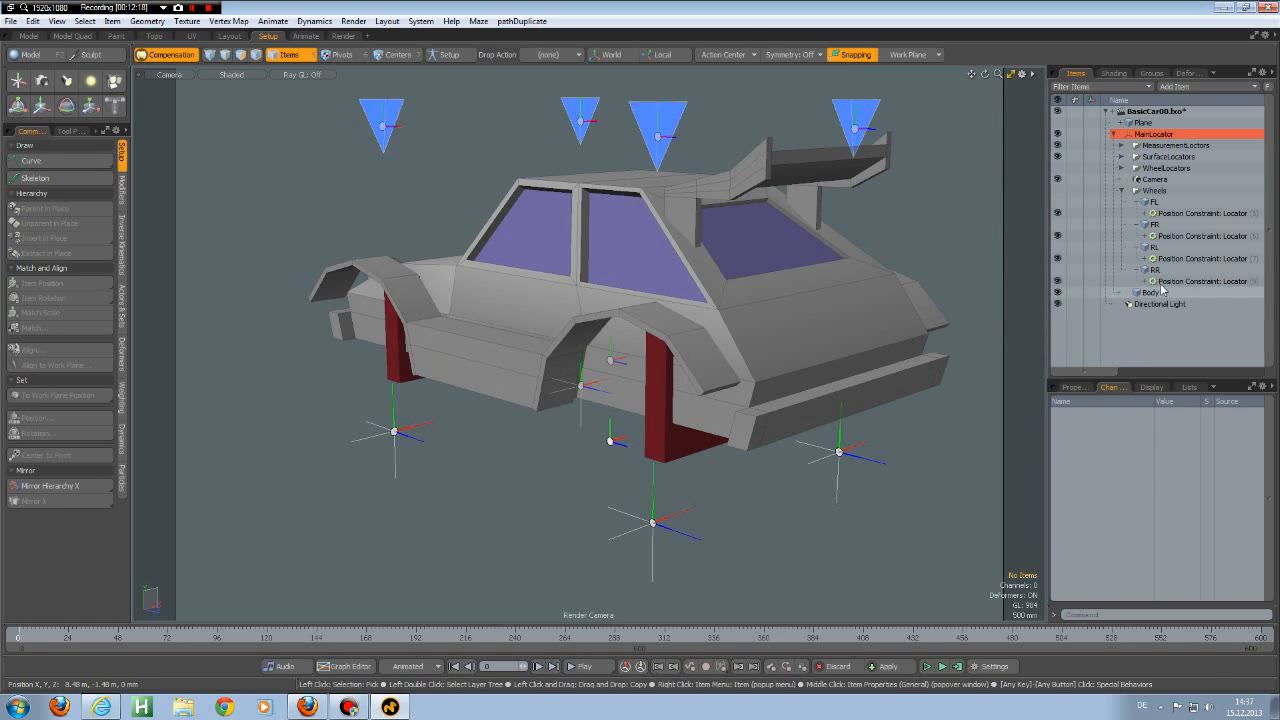
Step: Show the wheels briefly to inspect their centers from behind, and hide them again for a side view of the body
left_click(1056, 192)
left_click_drag(868, 400, 756, 463, "alt")
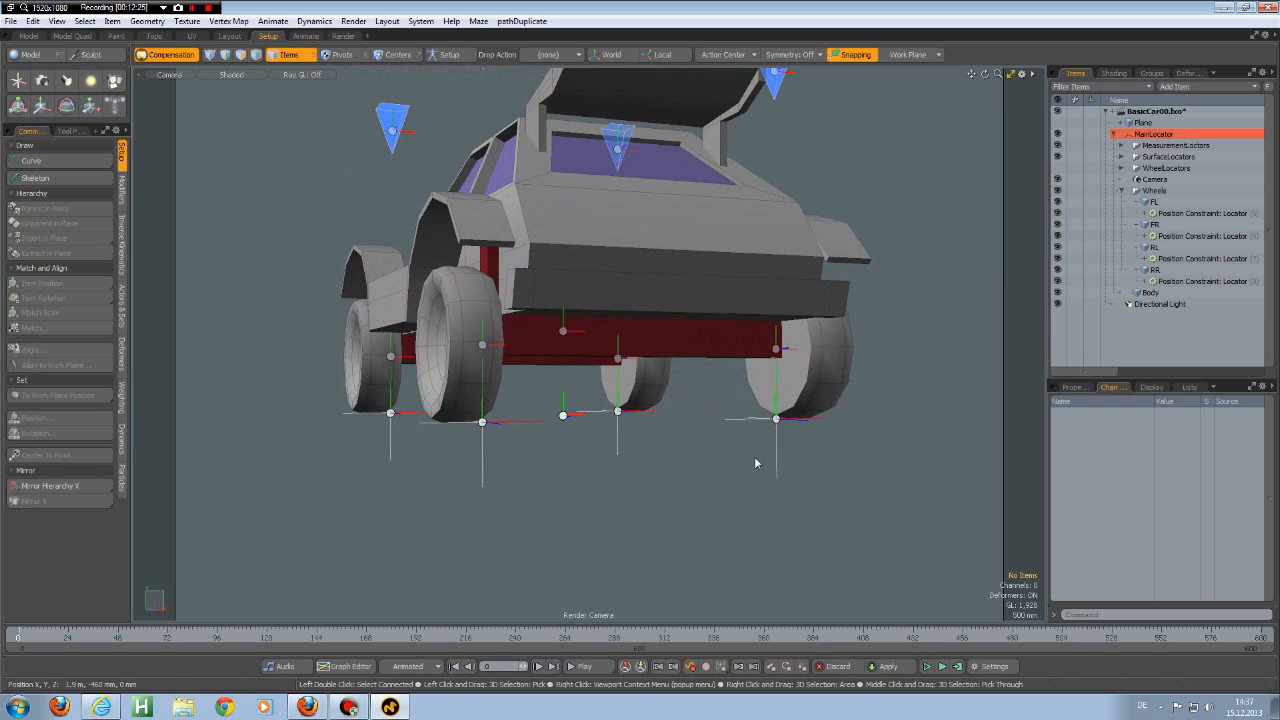
left_click(1058, 191)
left_click_drag(545, 380, 633, 381, "alt")
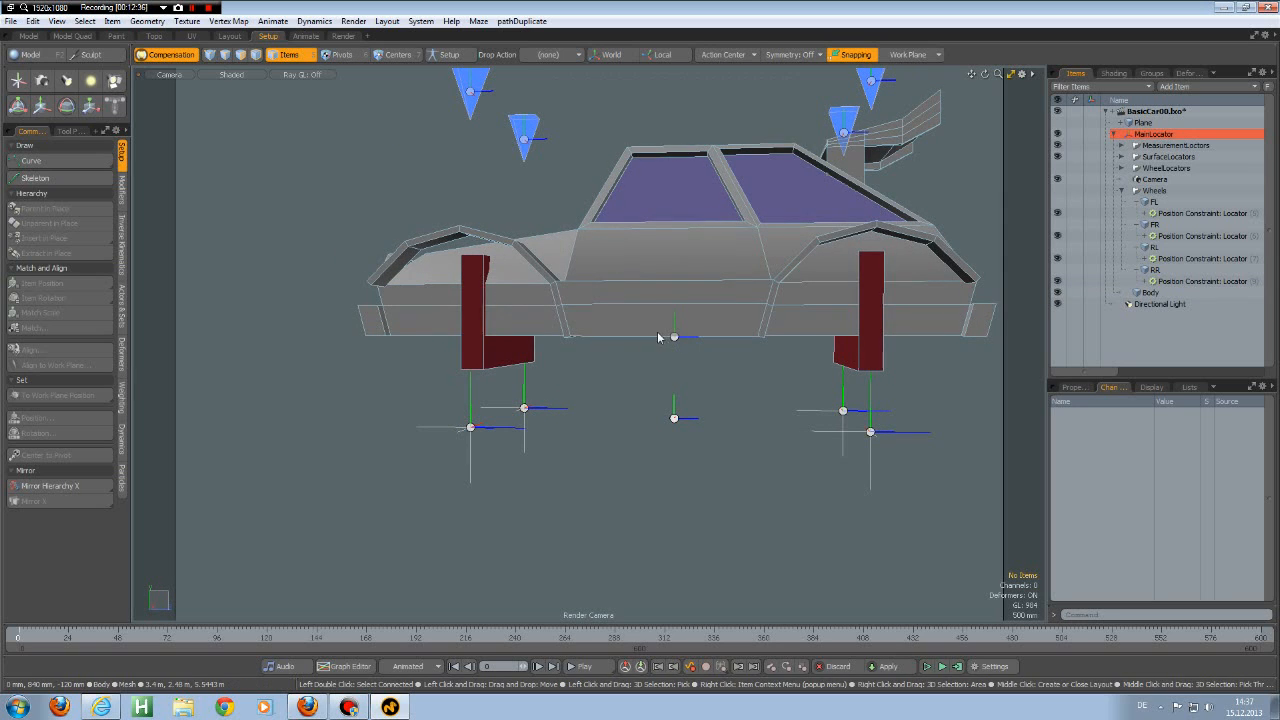
Step: Try rotating the Body item about its center in side and rear views, and drop the tool
key("y")
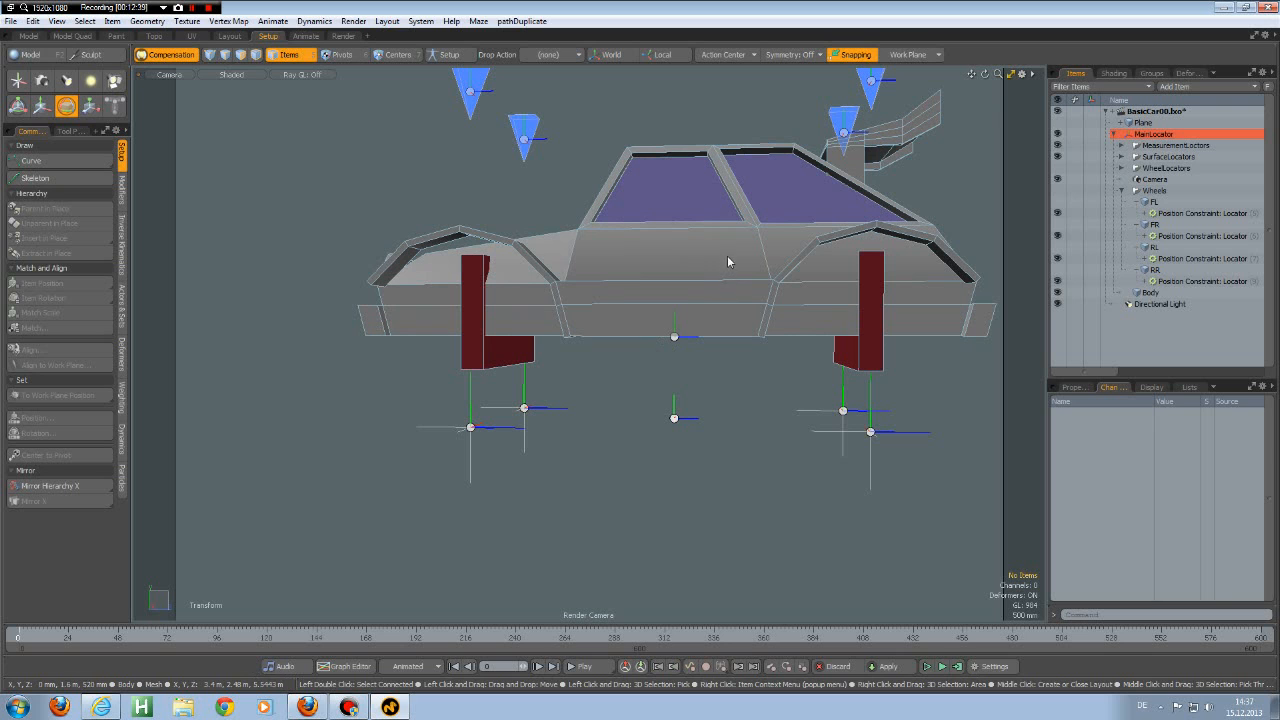
left_click(715, 273)
left_click_drag(779, 232, 615, 289)
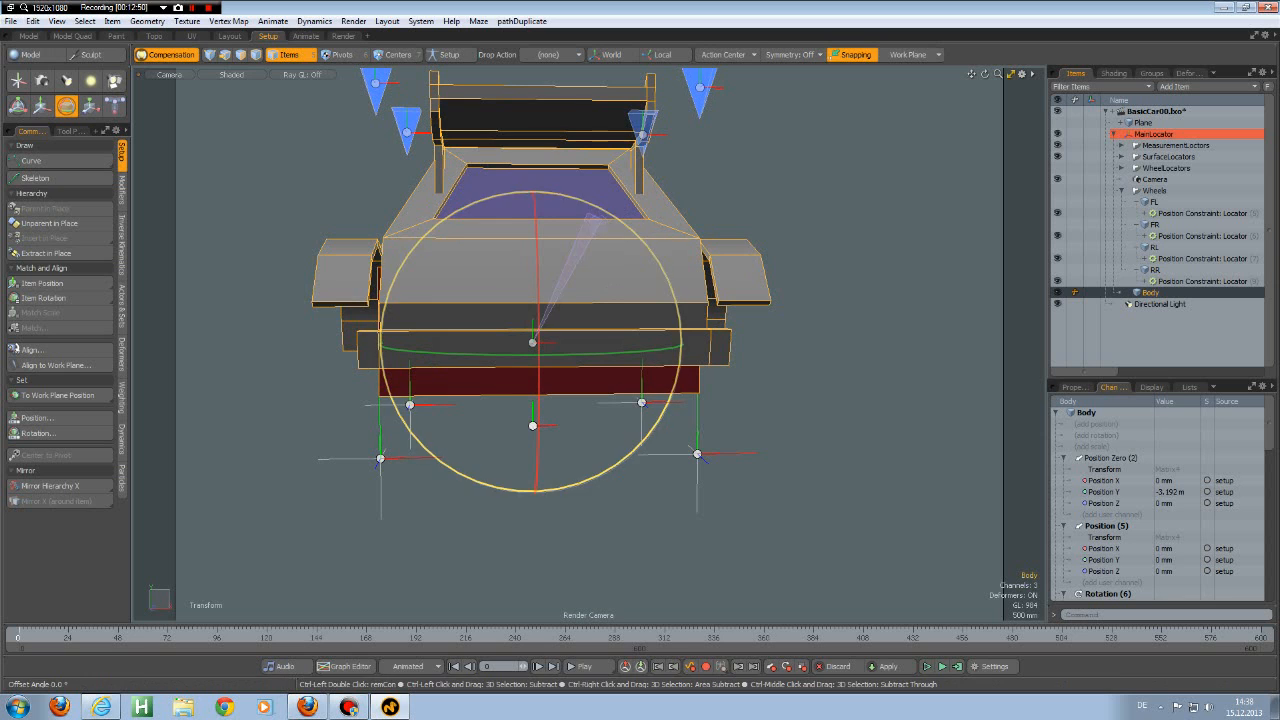
mouse_move(590, 214)
left_mouse_down()
mouse_move(543, 201)
mouse_move(593, 237)
left_mouse_up()
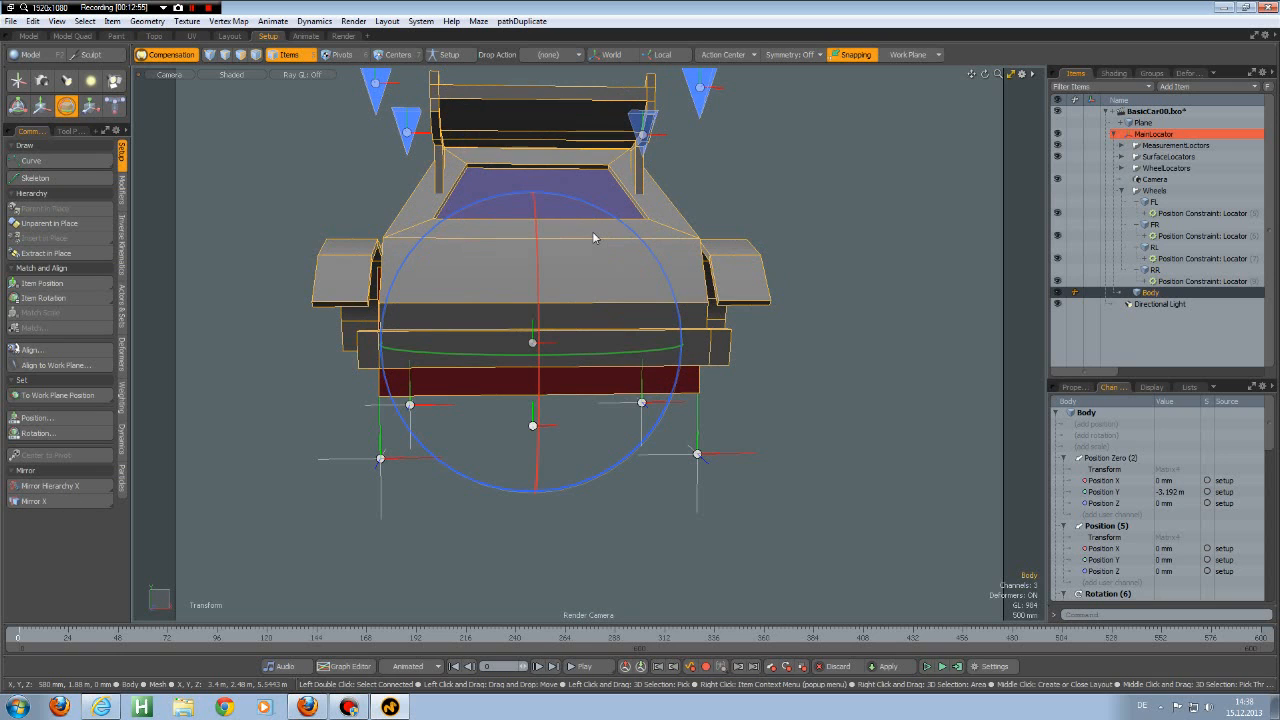
key("q")
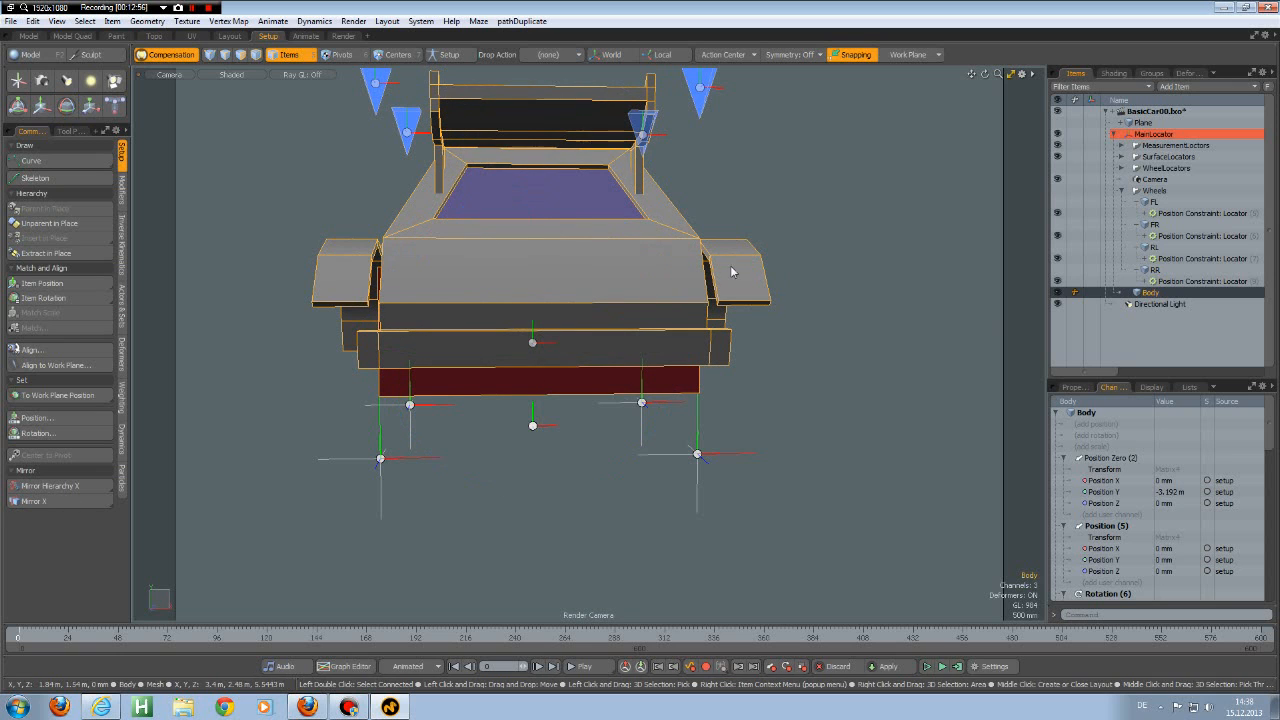
Step: Hide the Body item, restore the split layout with the schematic, and clear the selection
left_click(1057, 292)
left_click_drag(549, 296, 680, 329, "alt")
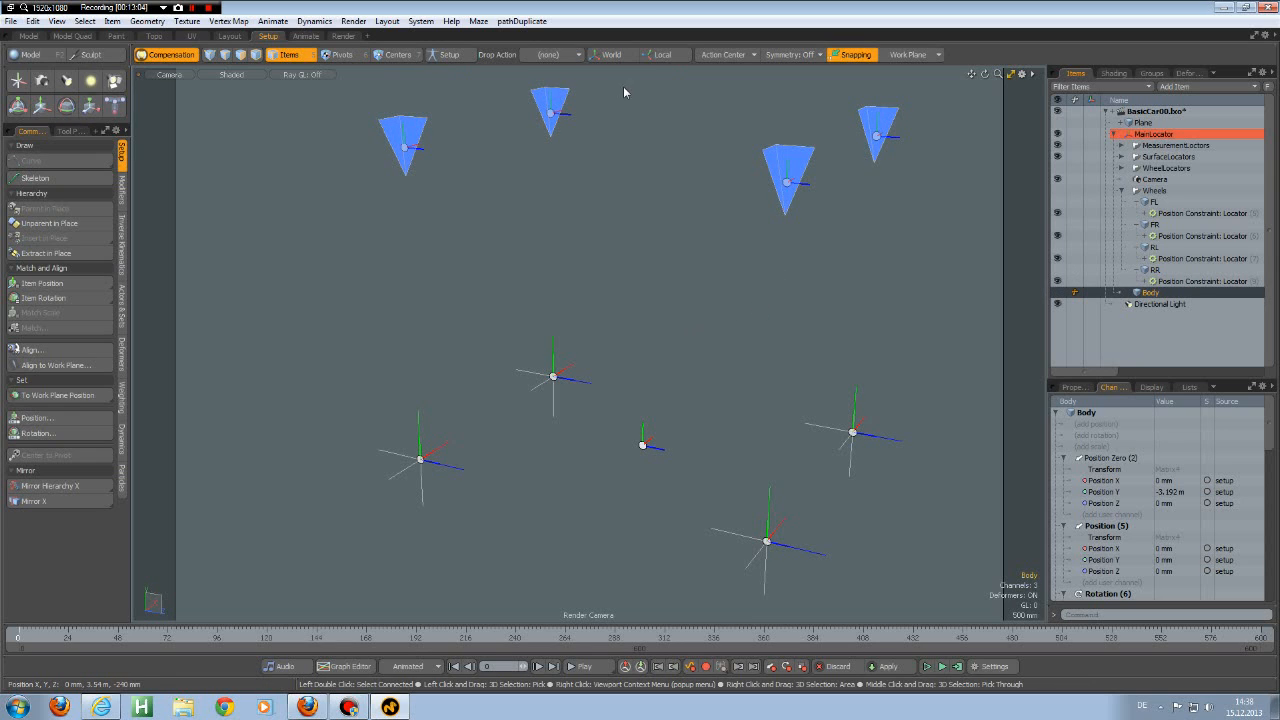
left_click(1015, 77)
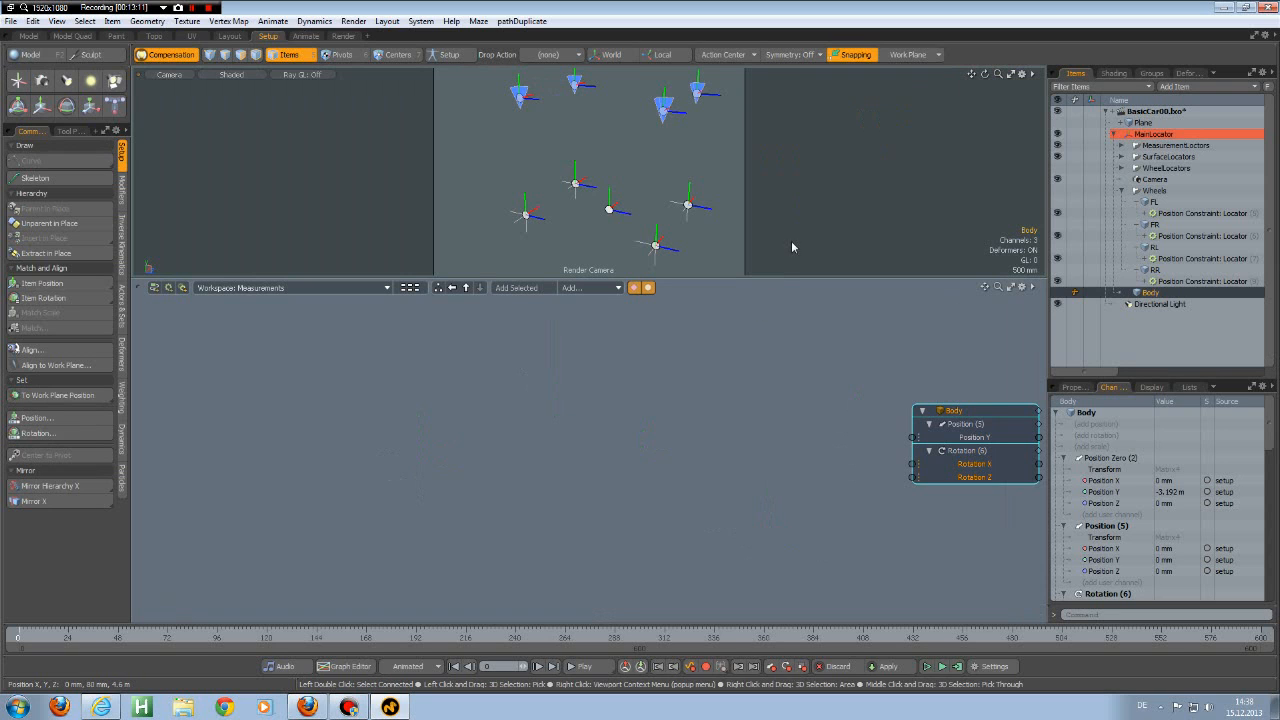
scroll(794, 245, "down", 1)
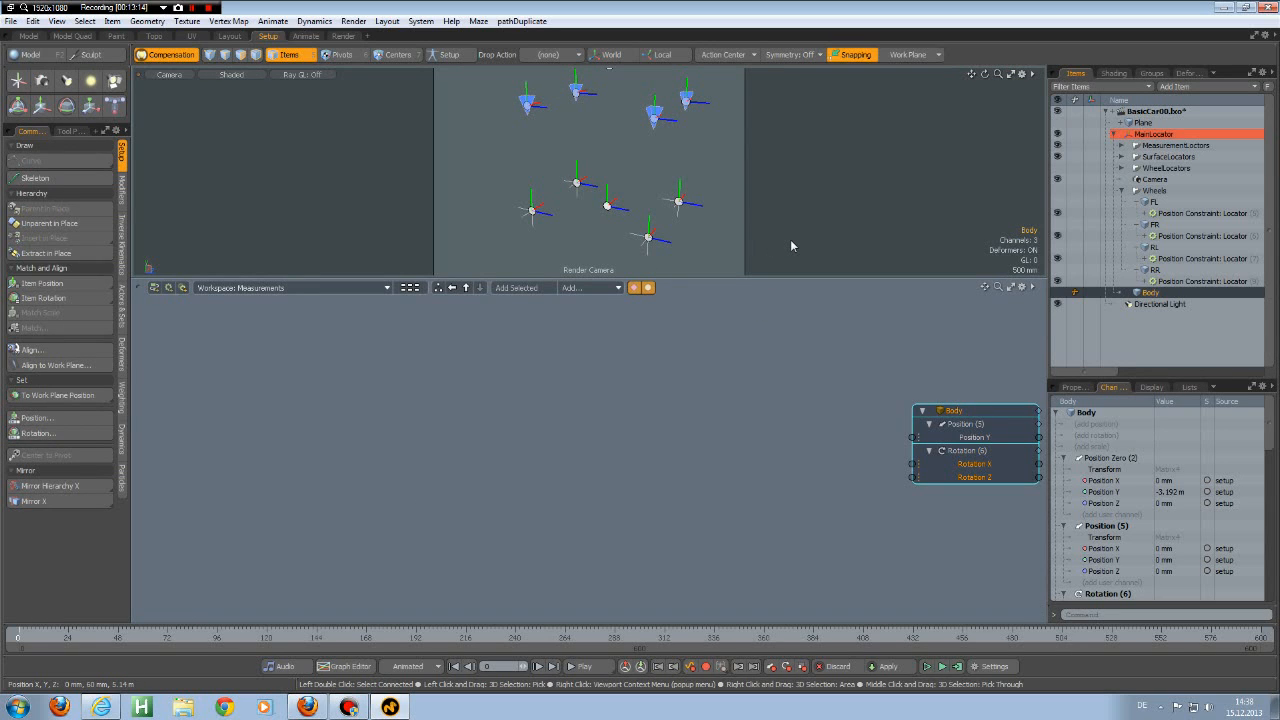
left_click(790, 245)
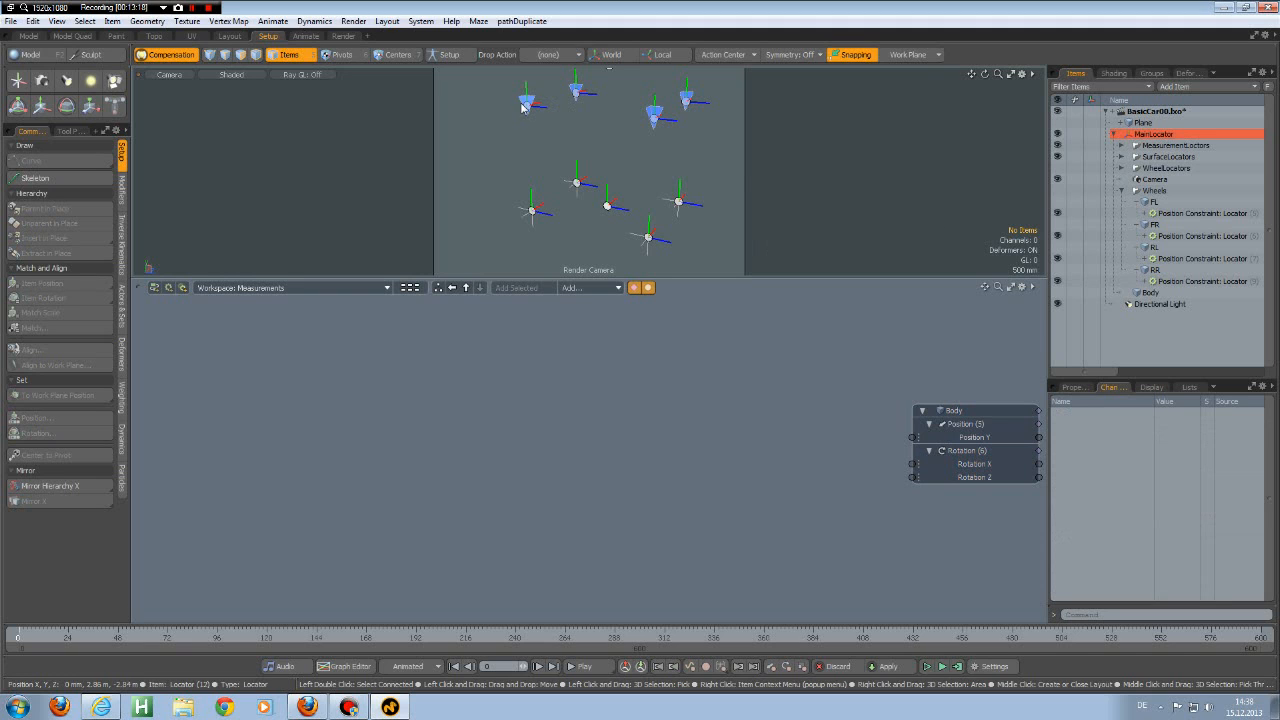
Step: Add the four measurement and four surface locators, without MainLocator, to the Measurements workspace and stack their nodes opposite the Body node
scroll(527, 104, "down", 1)
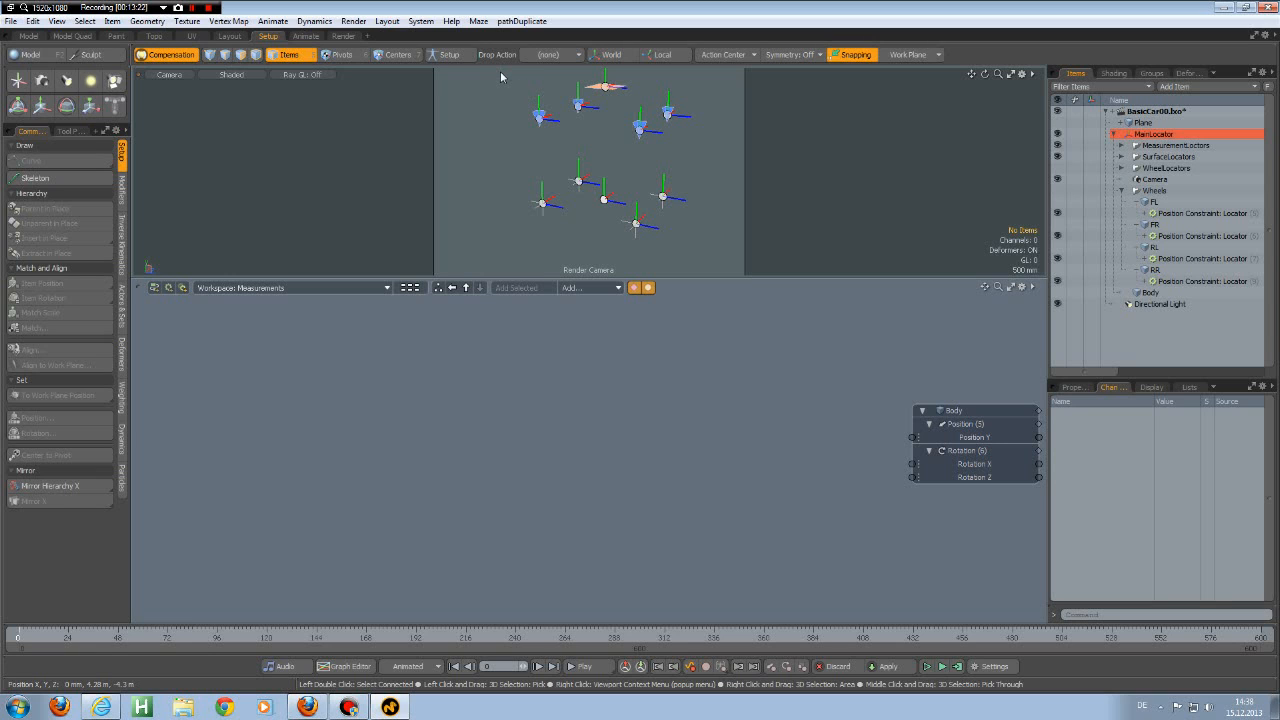
left_click_drag(498, 68, 708, 249)
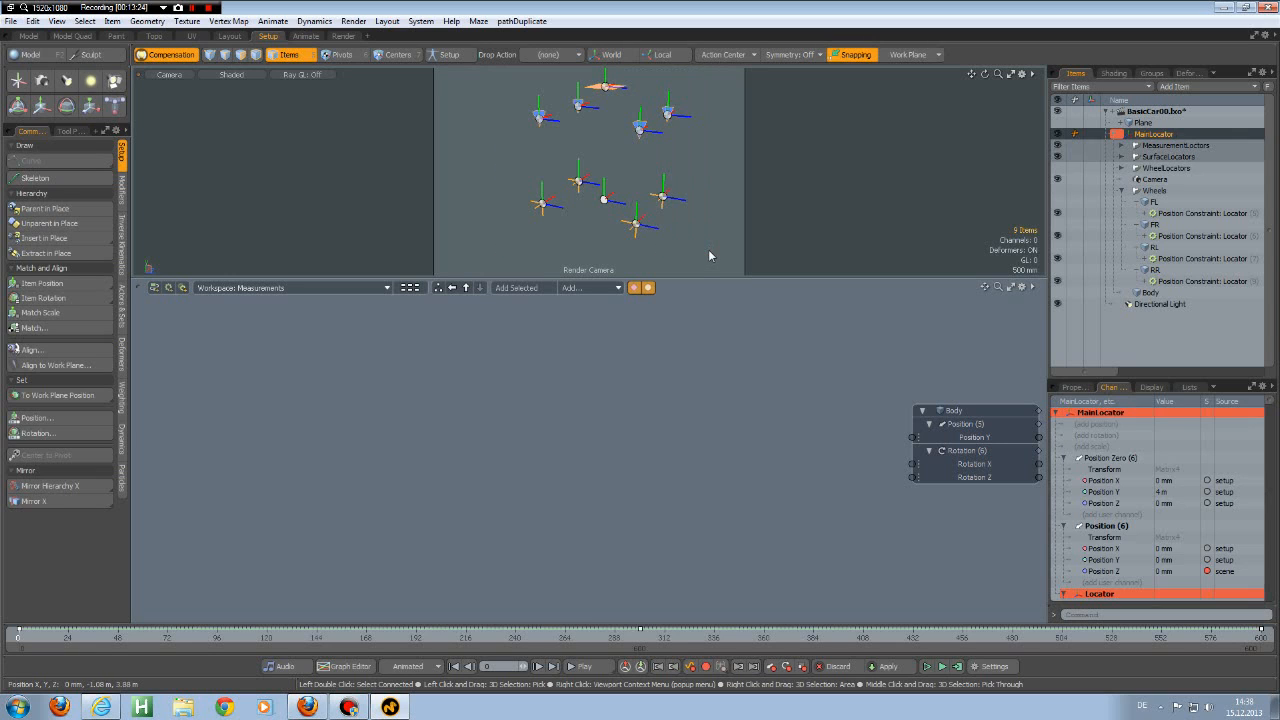
left_click(620, 89, "ctrl")
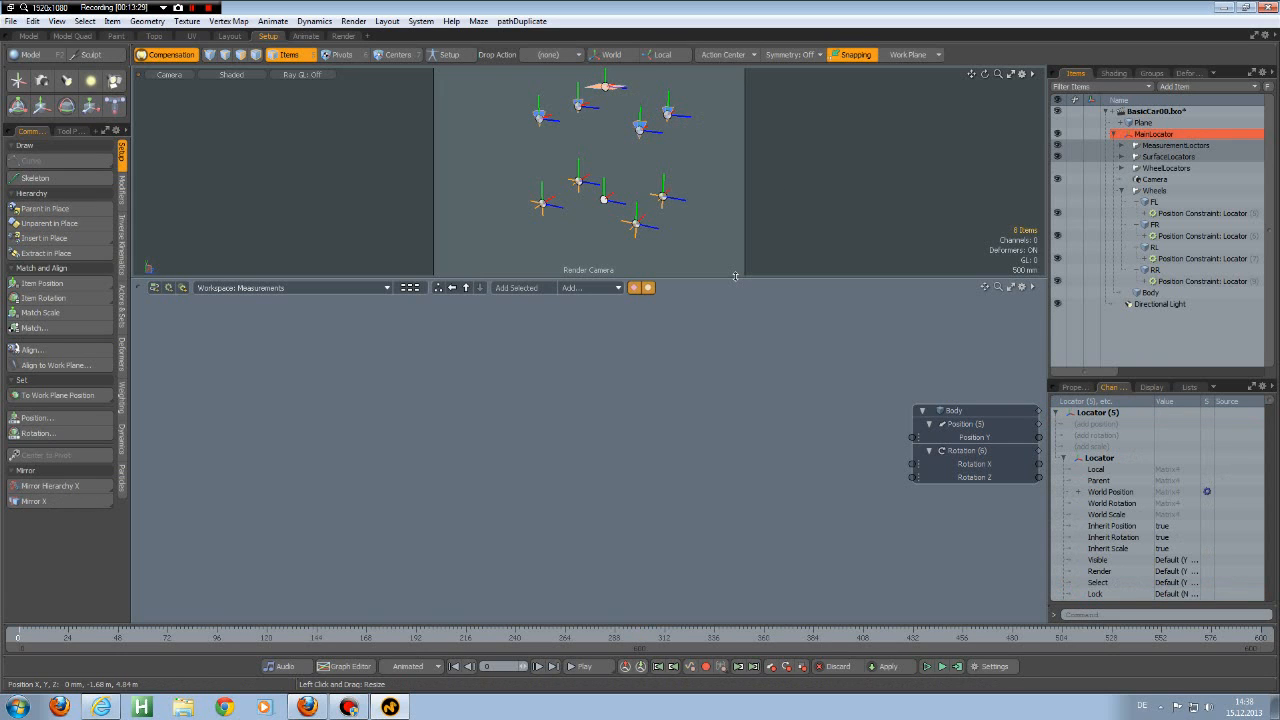
left_click(516, 288)
left_click_drag(711, 513, 209, 304)
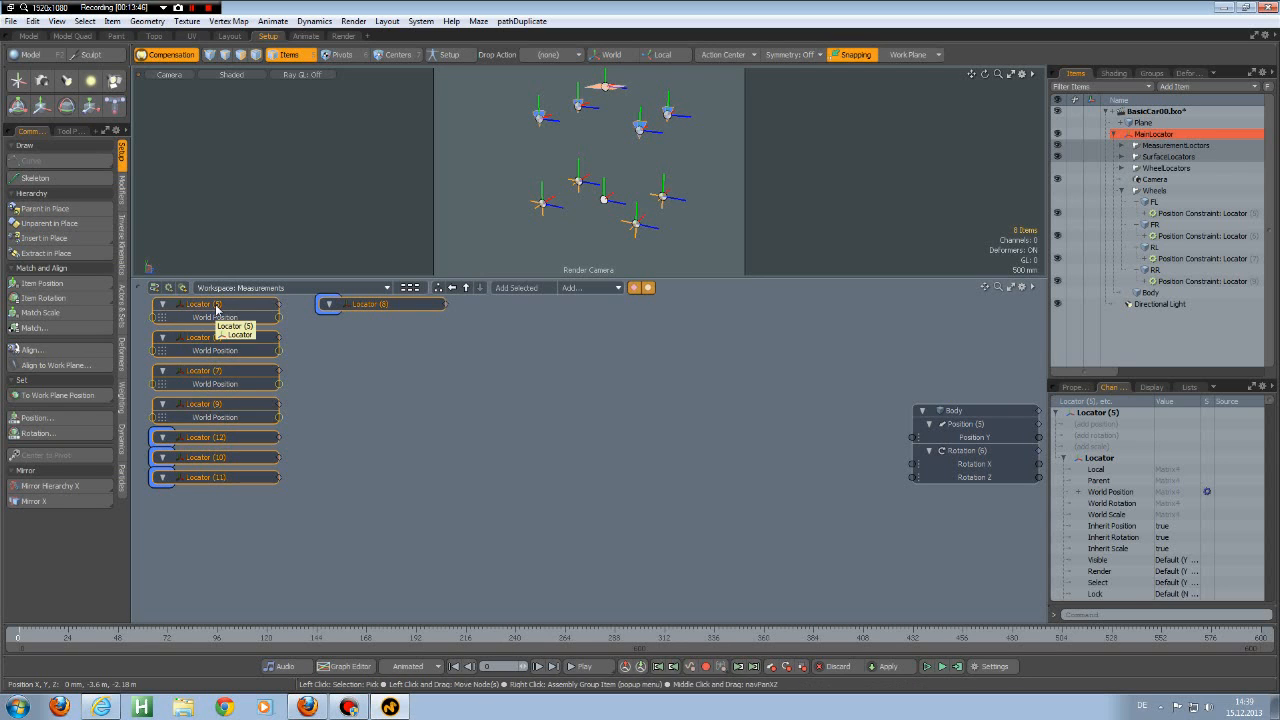
left_click(394, 466)
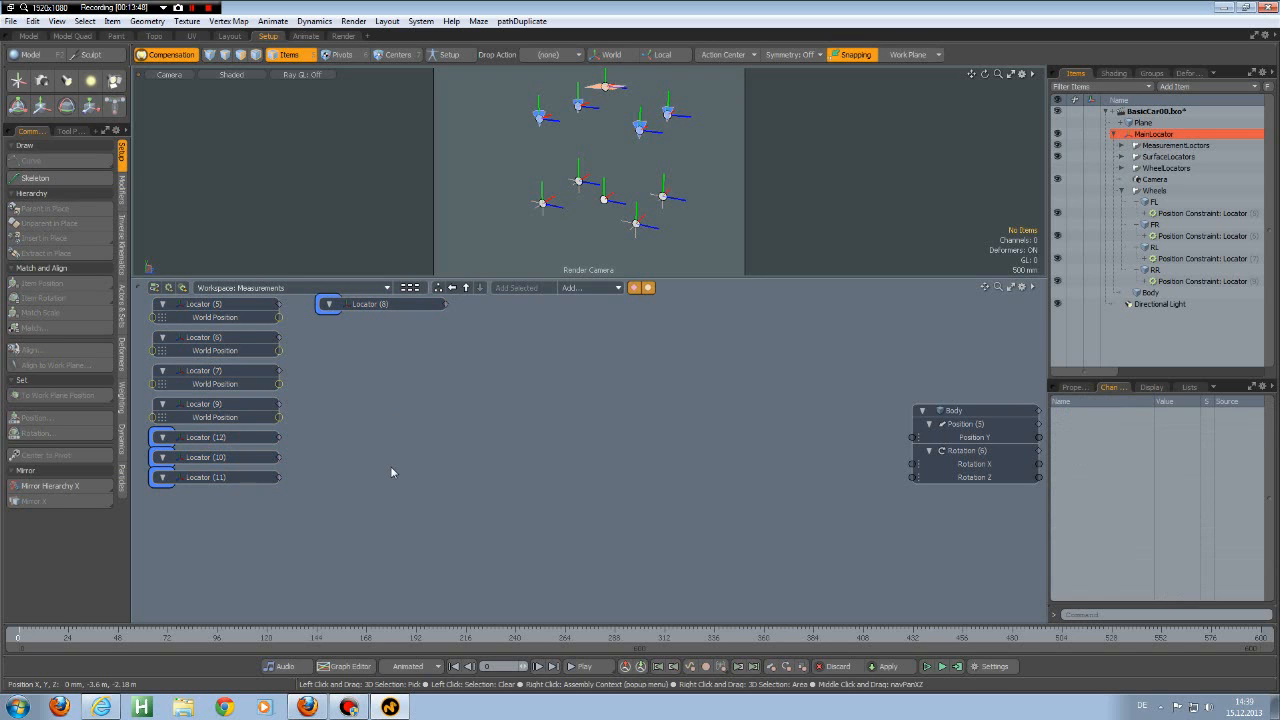
left_click(227, 438)
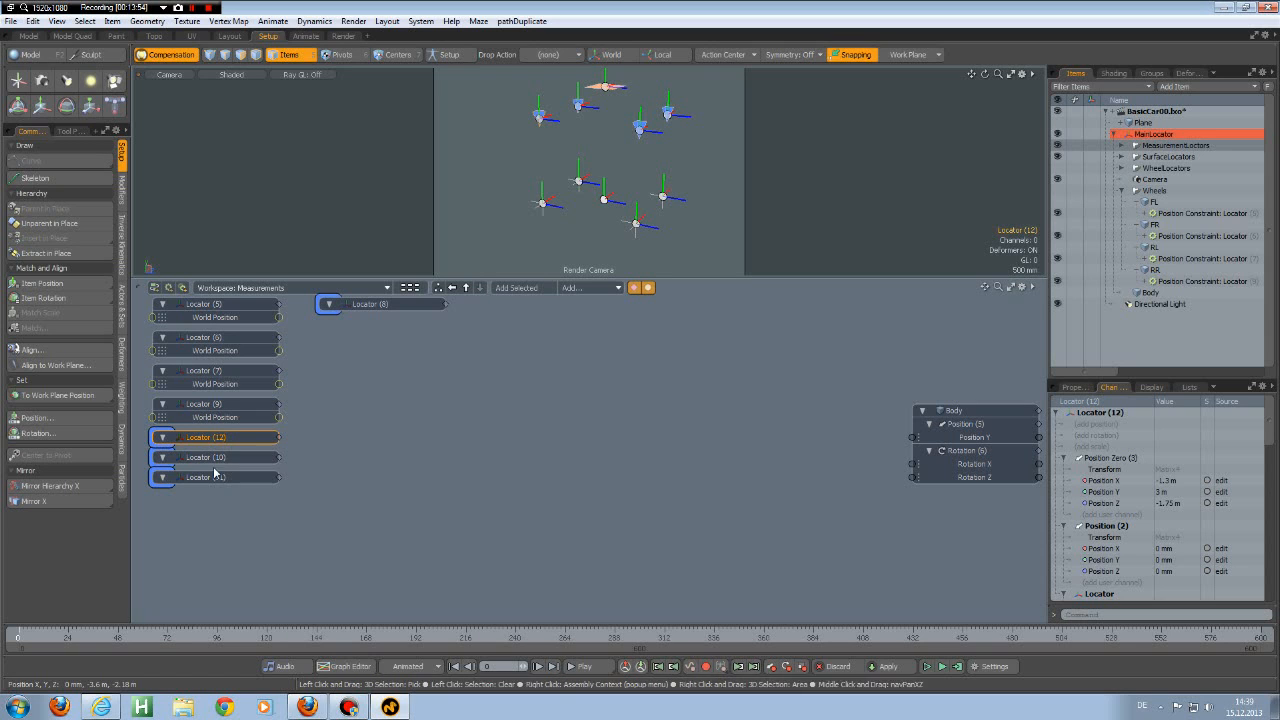
left_click(224, 464, "shift")
left_click(221, 477, "shift")
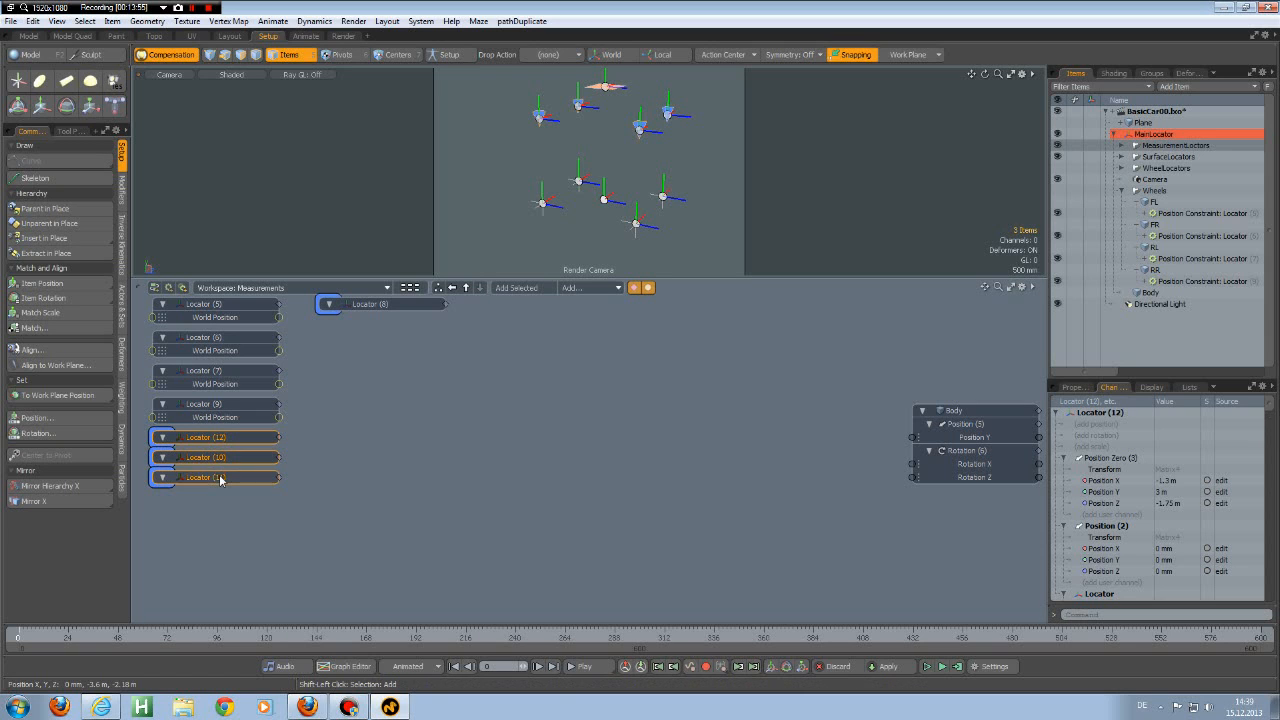
key("y")
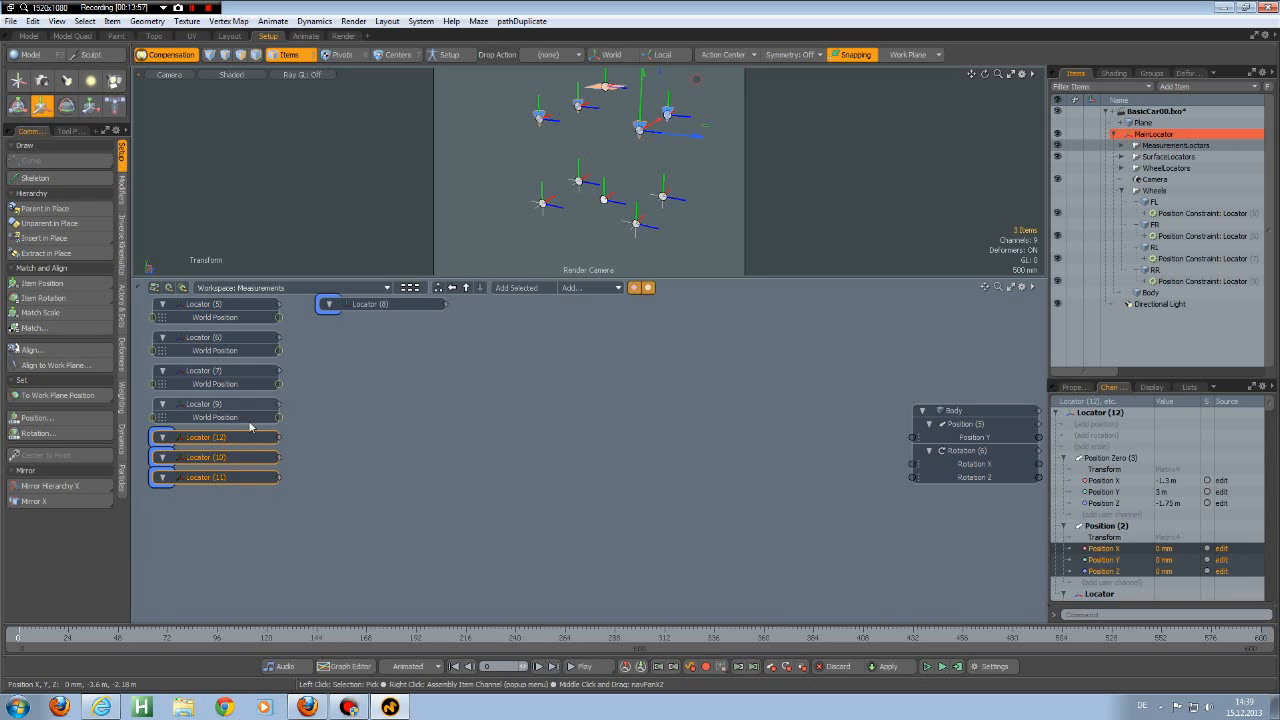
double_click(254, 457)
key("Escape")
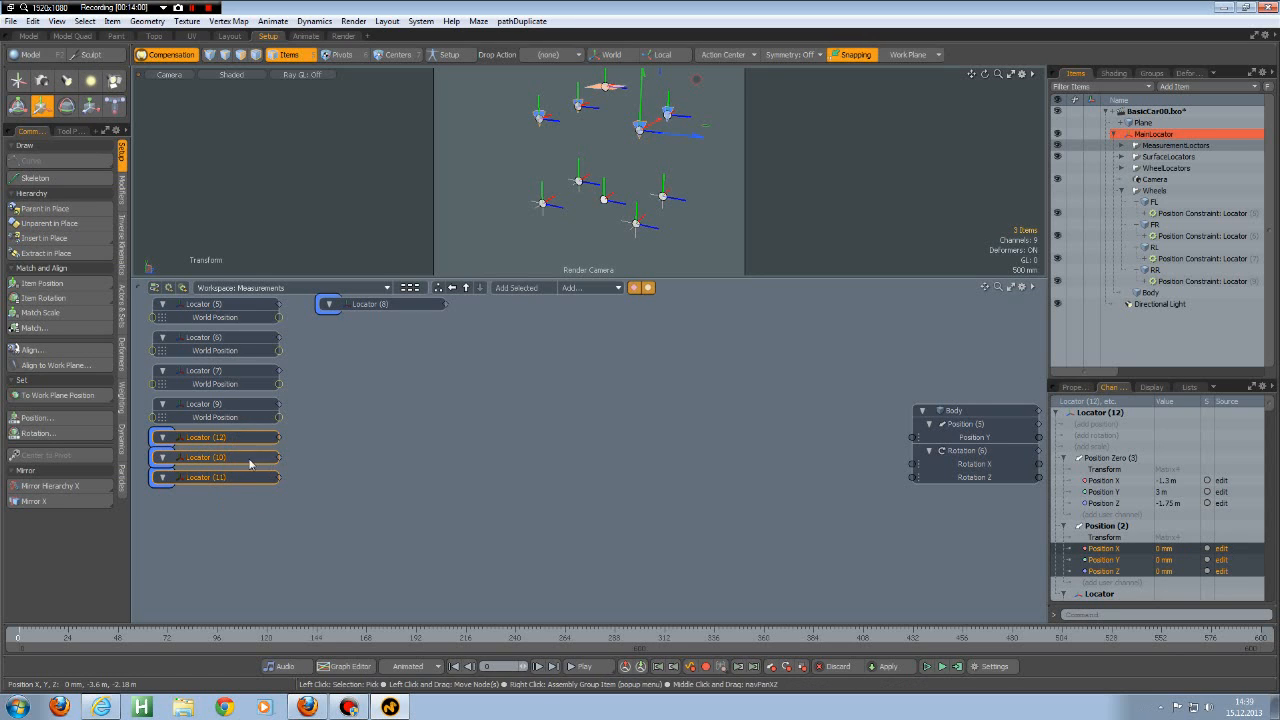
left_click(449, 505)
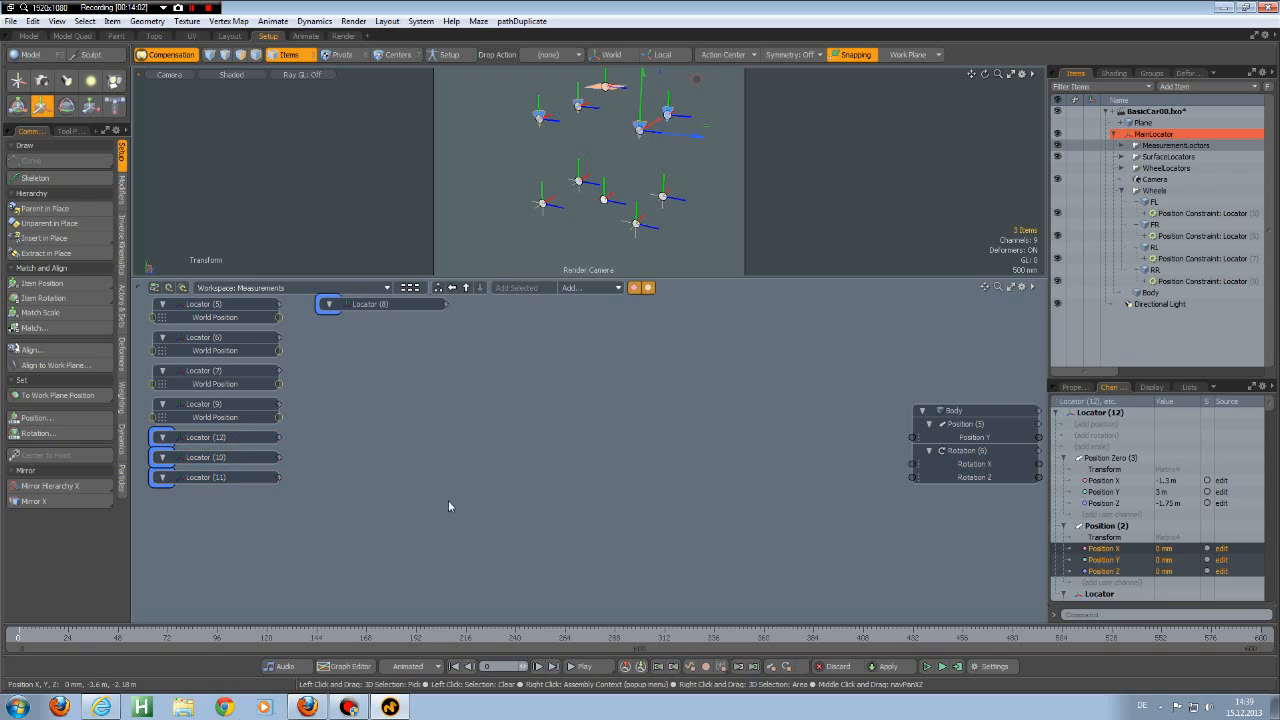
Step: Drop the transform tool and move the Locator (10) node out of the locator stack toward the Body node
left_click(255, 462)
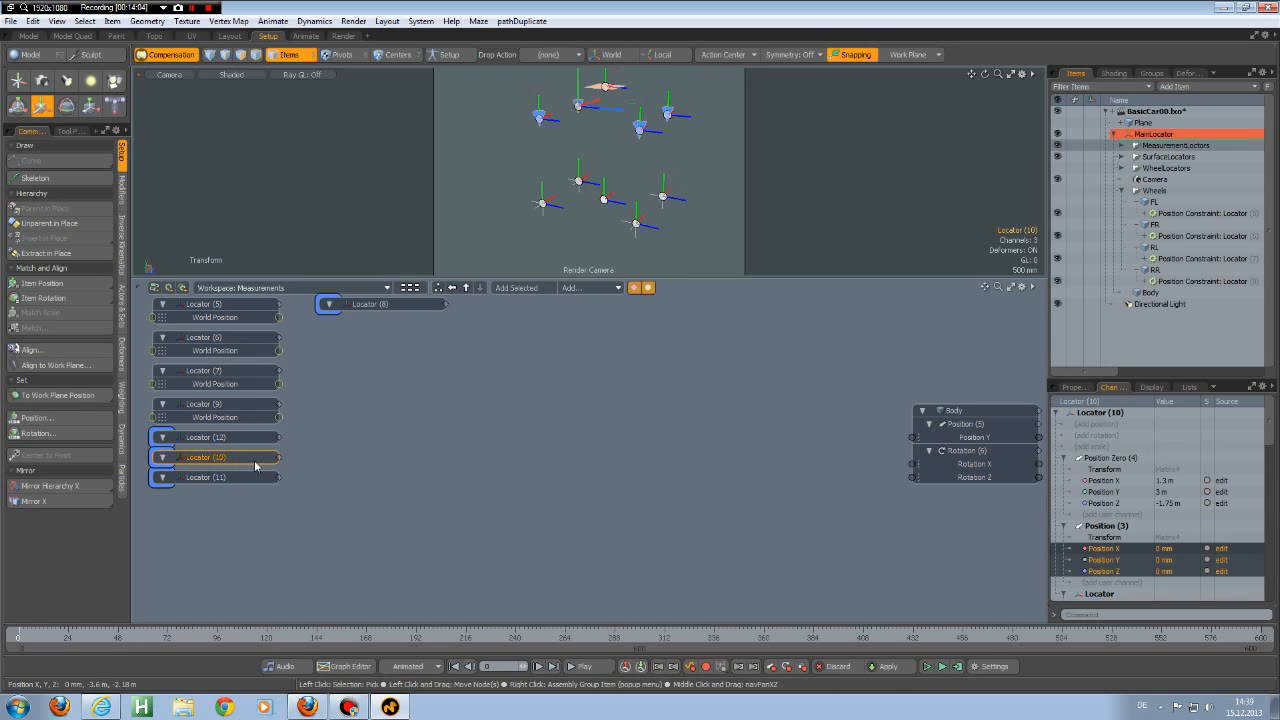
key("space")
left_click_drag(279, 457, 367, 461)
left_click_drag(251, 457, 426, 458)
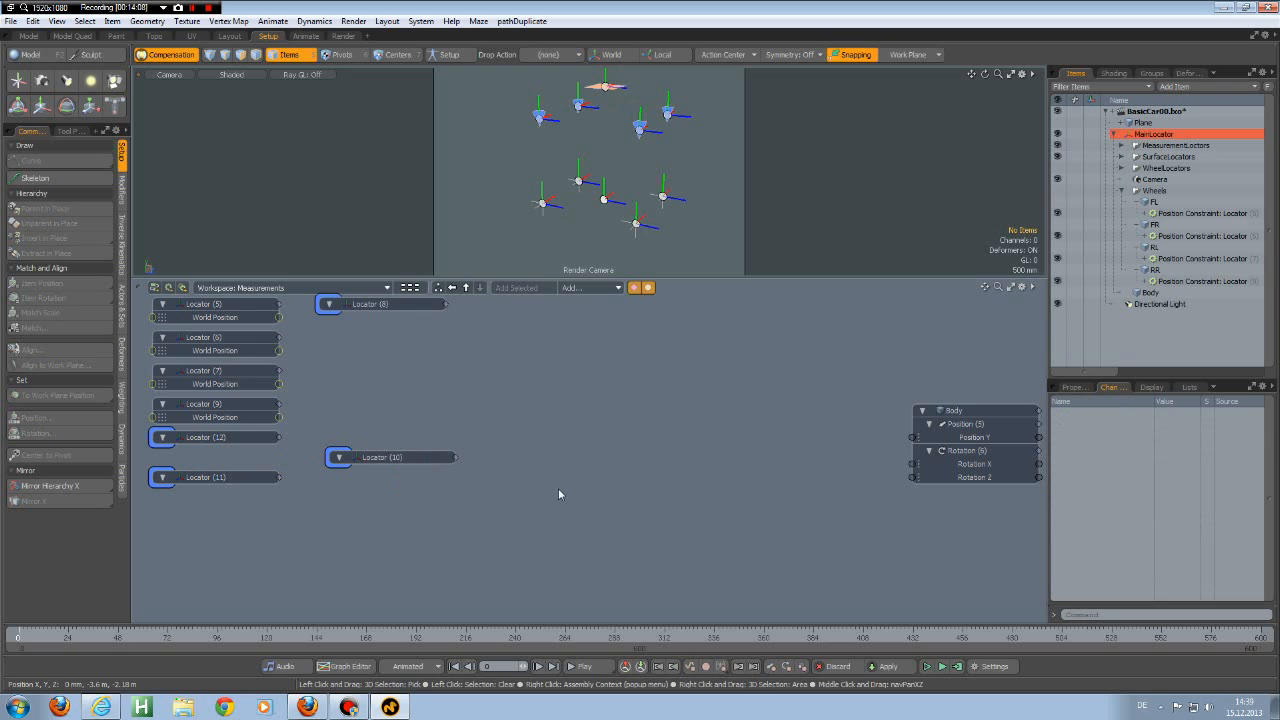
Step: Select Locators (8), (10), (12) and (11), and expose Locator (8)'s World Position channel on its schematic node
left_click(408, 304)
left_click(403, 459, "shift")
left_click(220, 440, "shift")
left_click(226, 476, "shift")
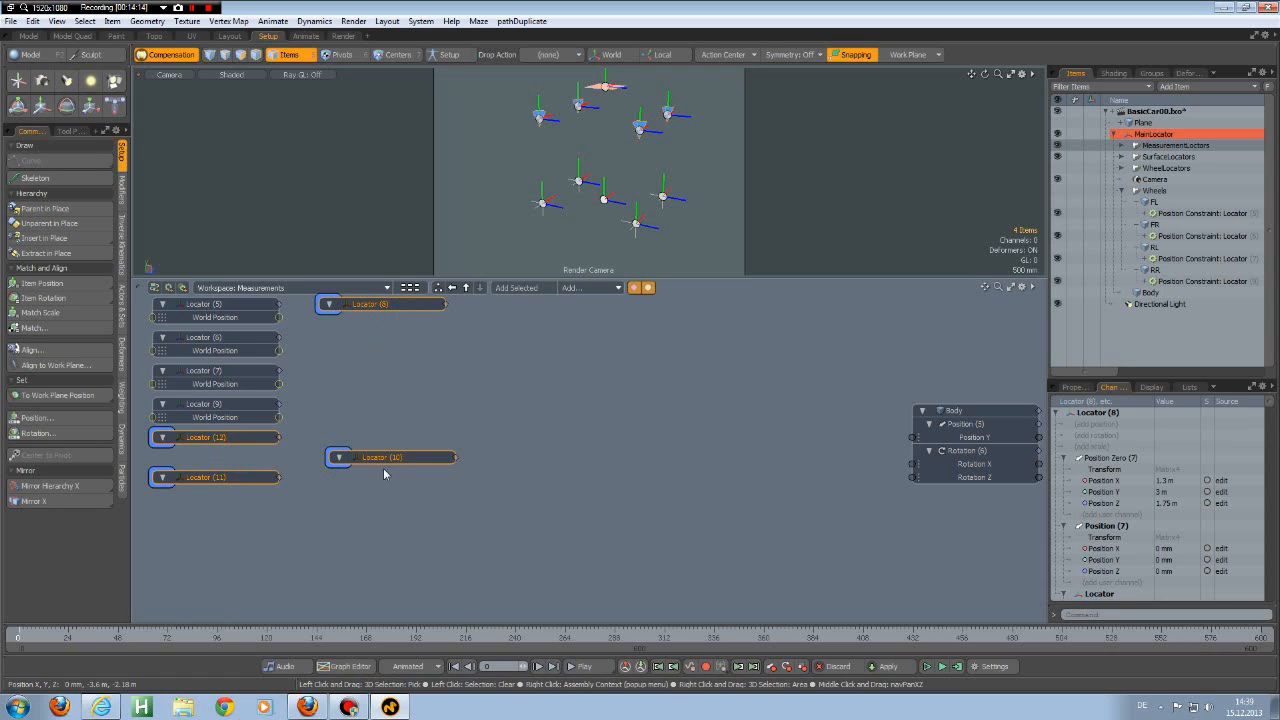
left_click(1254, 388)
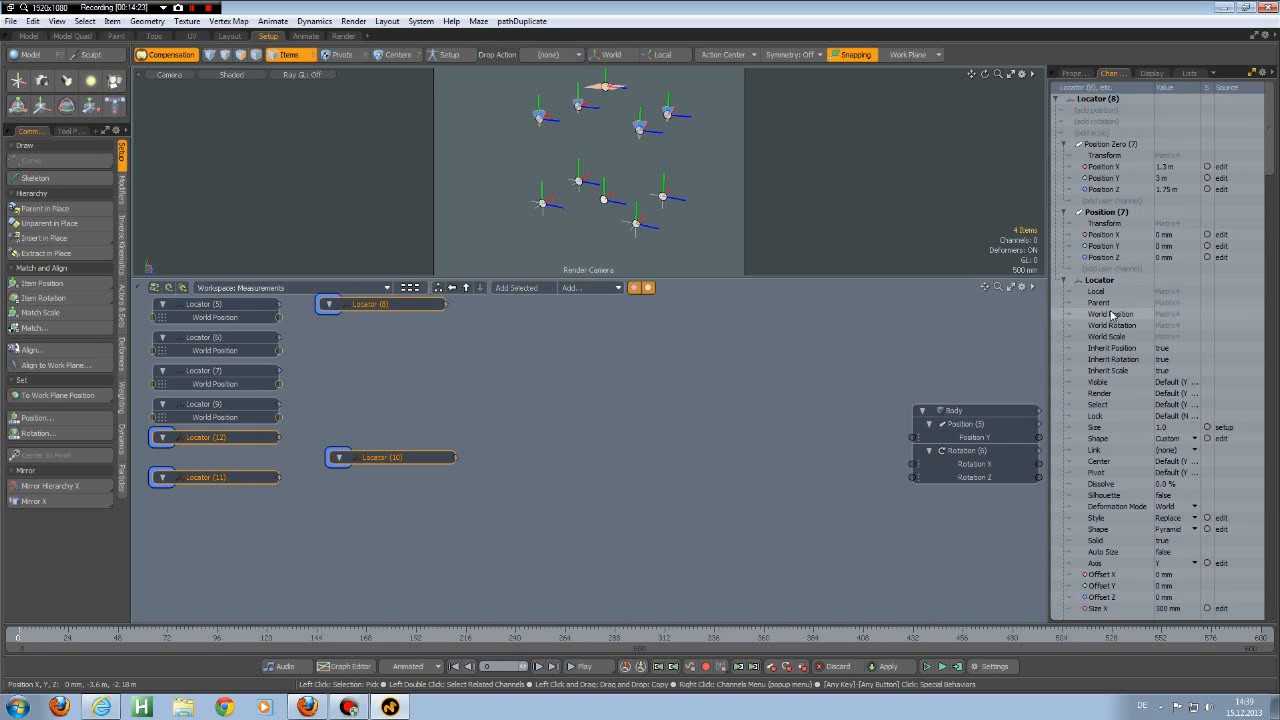
left_click_drag(1112, 317, 848, 351)
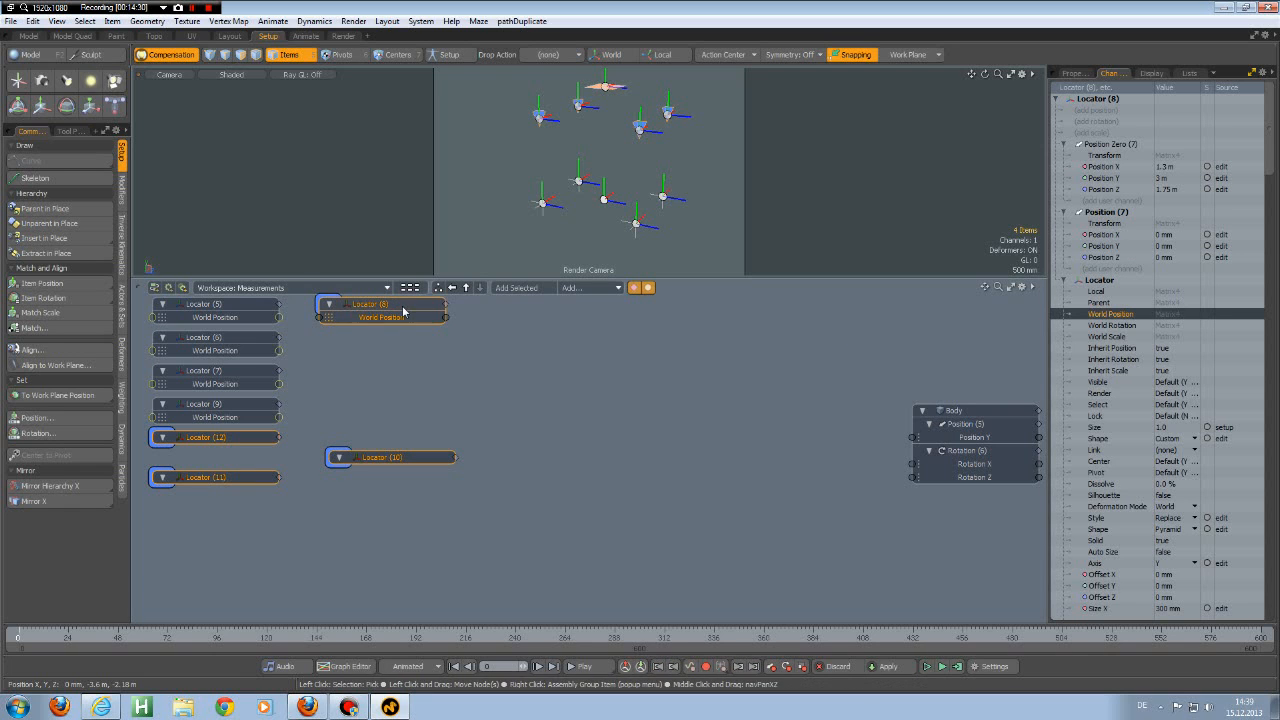
Step: Expose the World Position channels of Locator (10) and Locator (12) on their schematic nodes
scroll(1160, 427, "down", 5)
scroll(1158, 426, "down", 8)
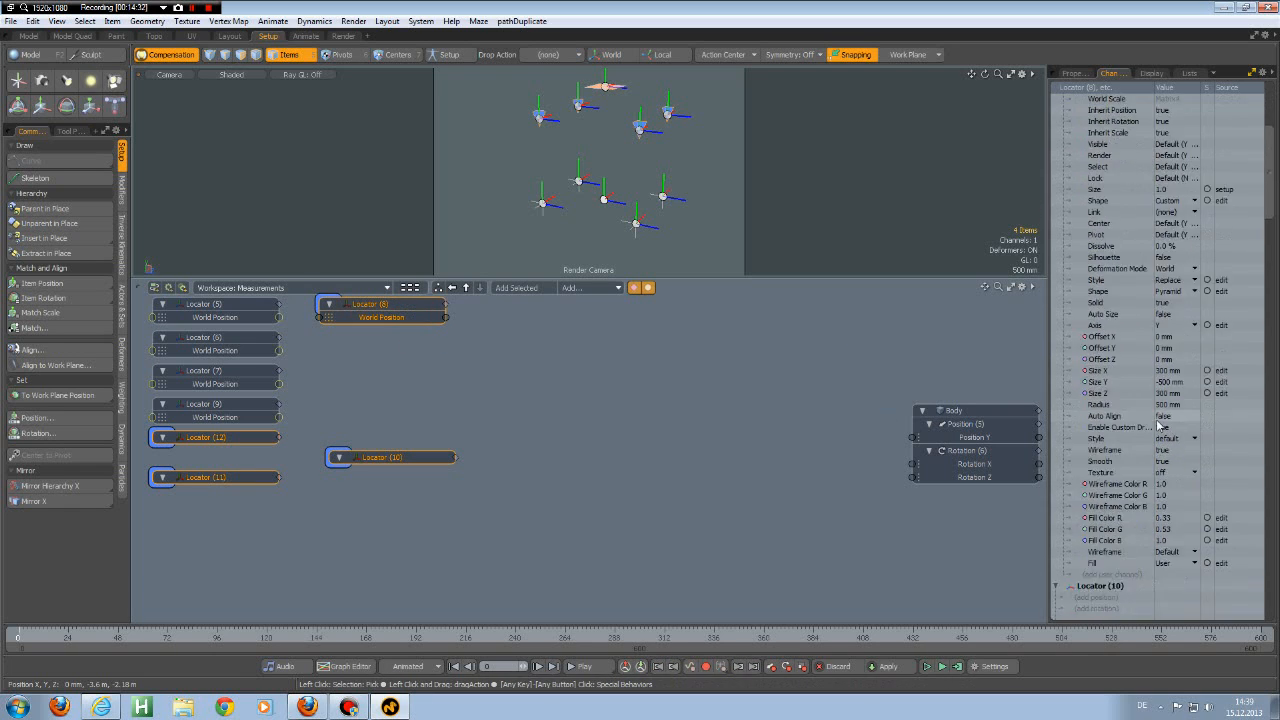
scroll(1158, 427, "down", 3)
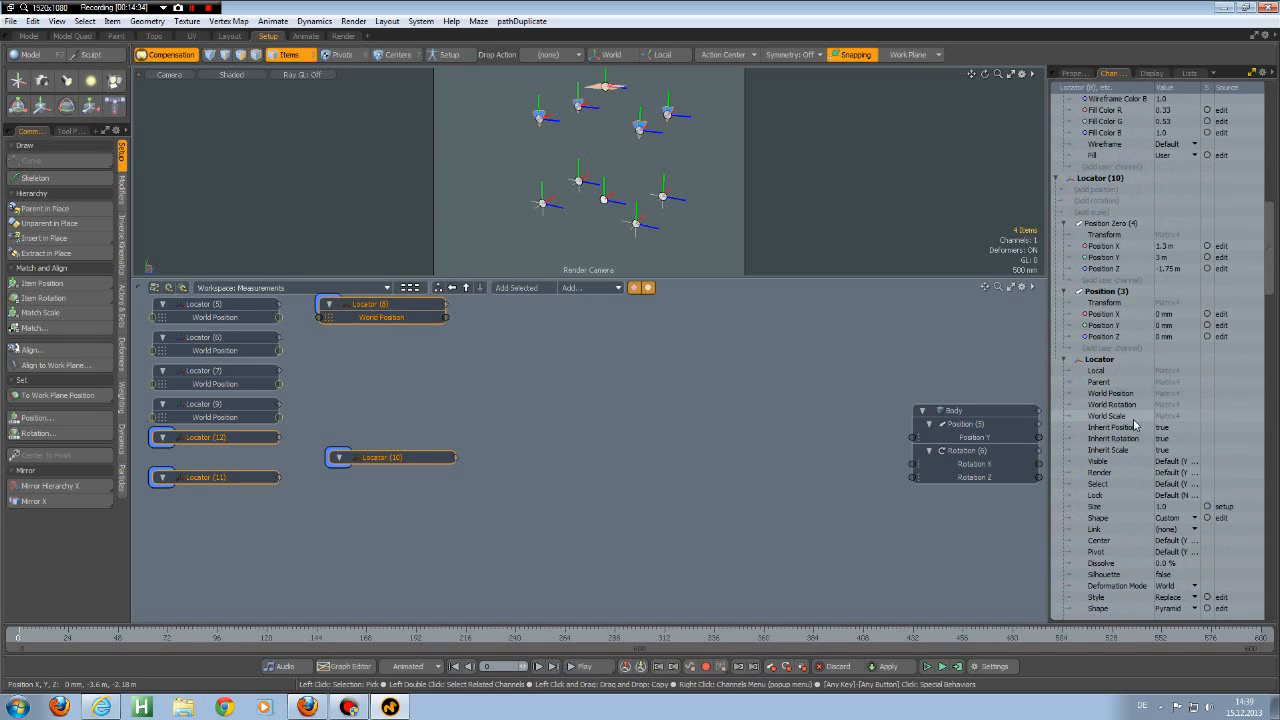
left_click_drag(1110, 393, 824, 398)
scroll(1170, 400, "down", 15)
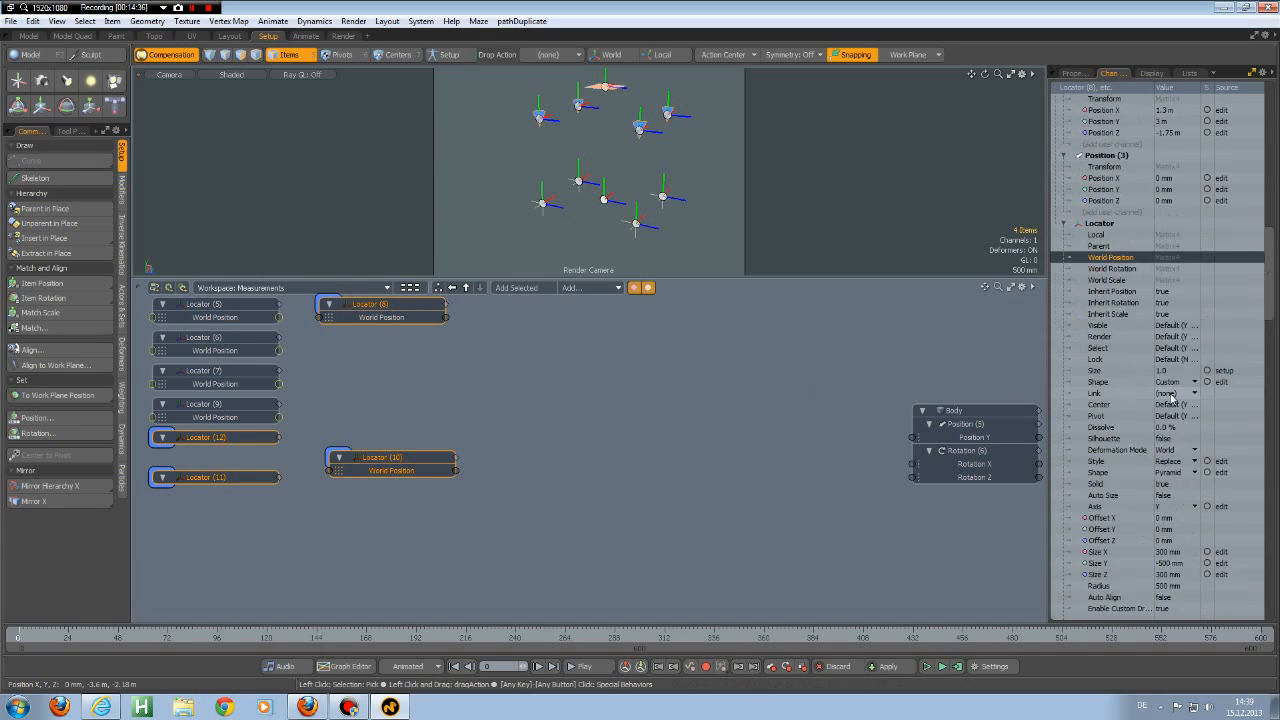
scroll(1172, 399, "down", 2)
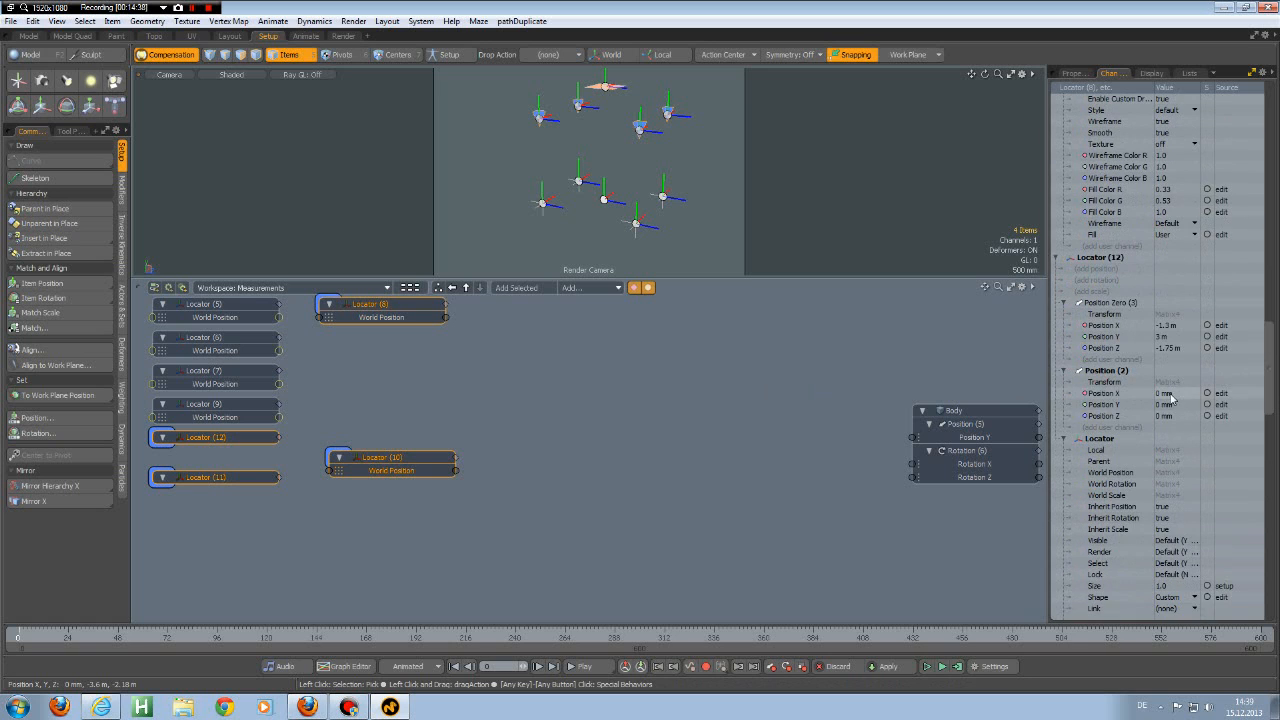
left_click(1114, 472)
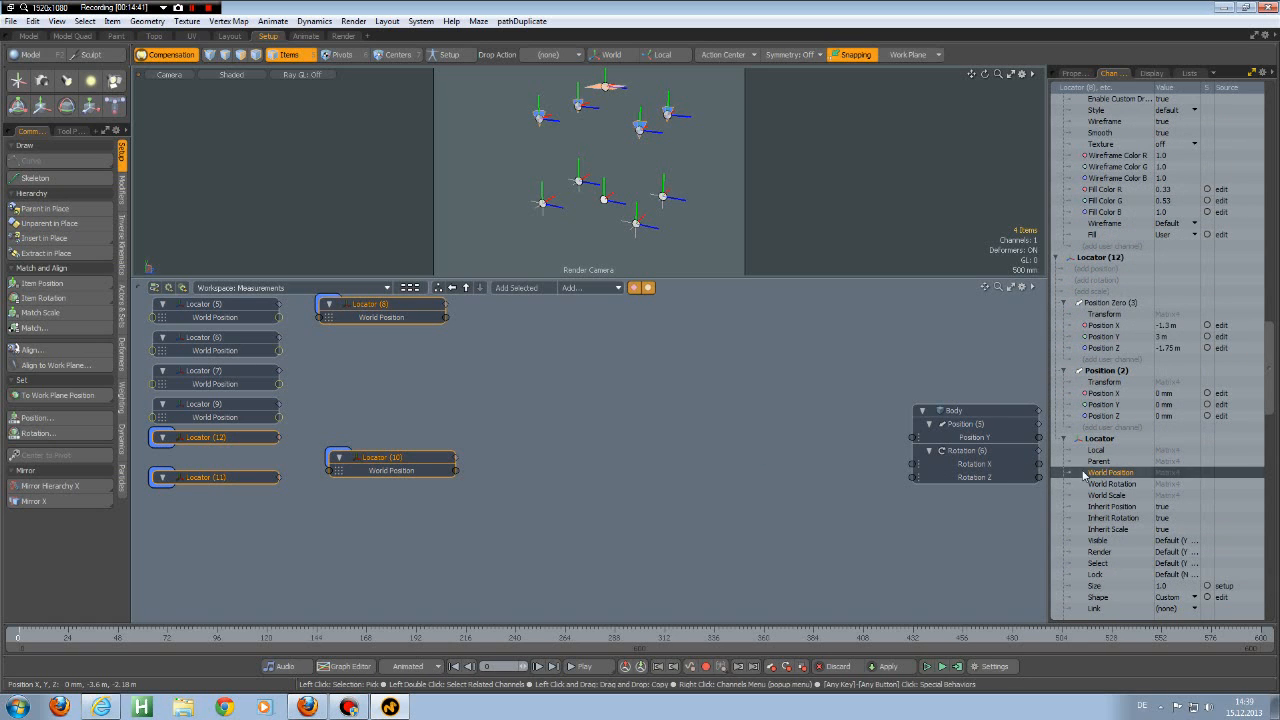
left_click_drag(1106, 478, 714, 437)
Step: Expose the World Position channel of Locator (11) on its schematic node
scroll(1108, 464, "down", 20)
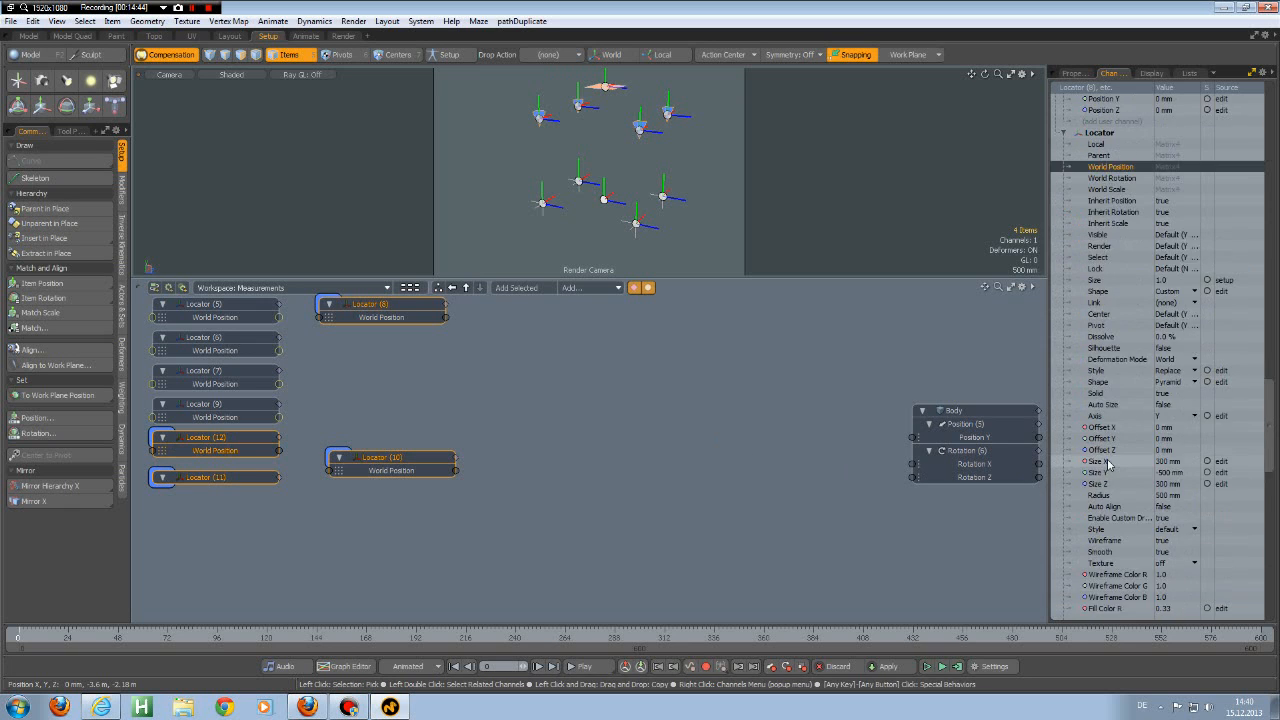
scroll(1108, 464, "down", 3)
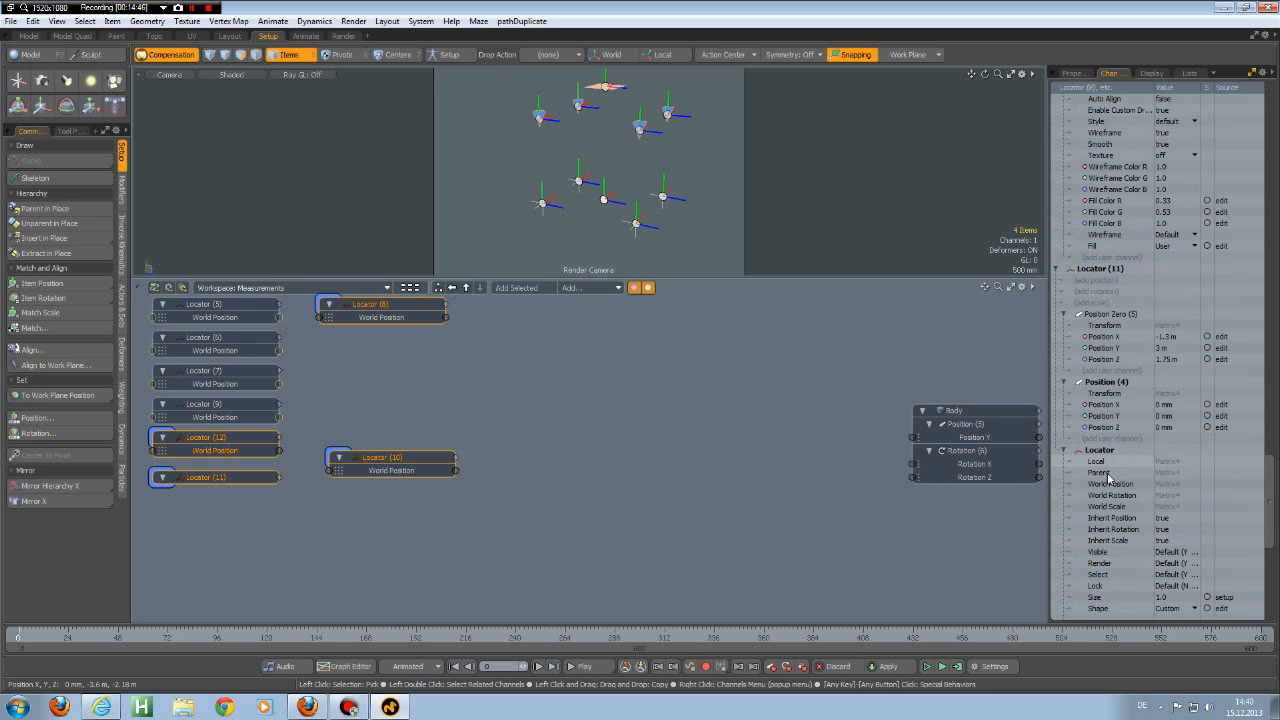
left_click(1110, 483)
left_click_drag(721, 461, 648, 449)
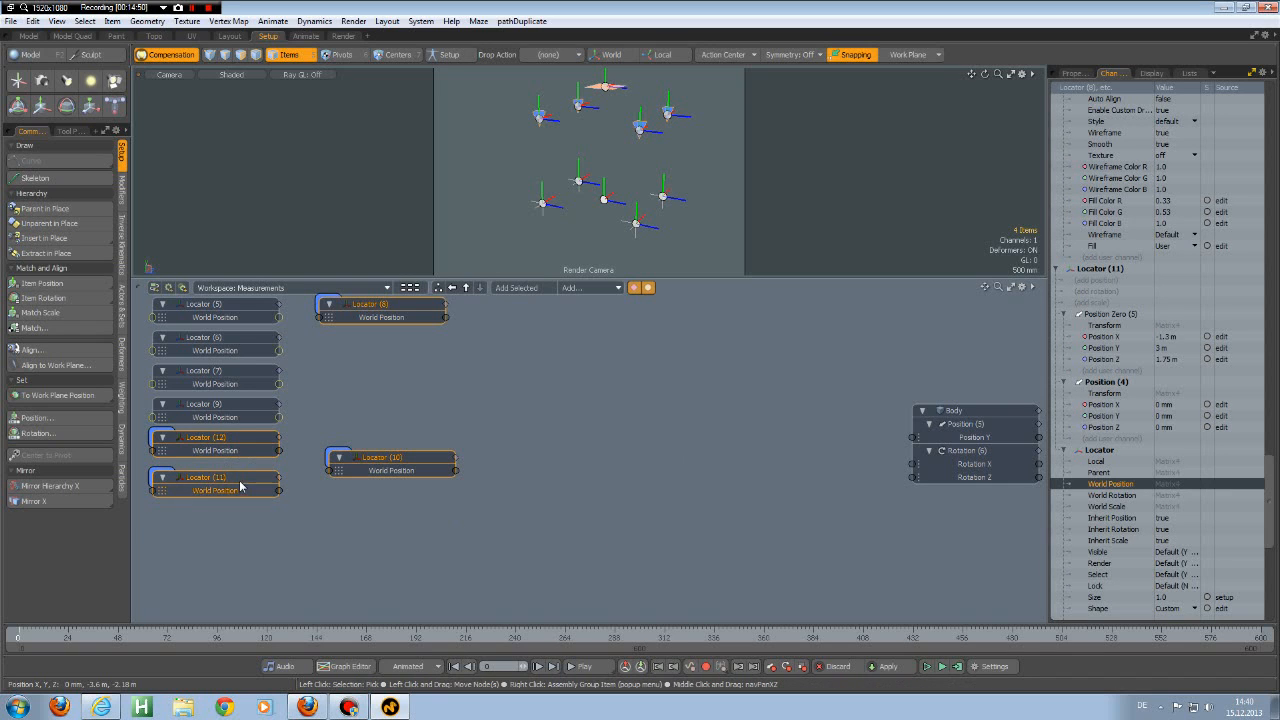
Step: Stack the Locator (8), (10), (11) and (12) nodes in that order beneath Locator (9), aligned with the other locators
left_click_drag(240, 481, 237, 590)
left_click(460, 440)
left_click_drag(403, 422, 252, 450)
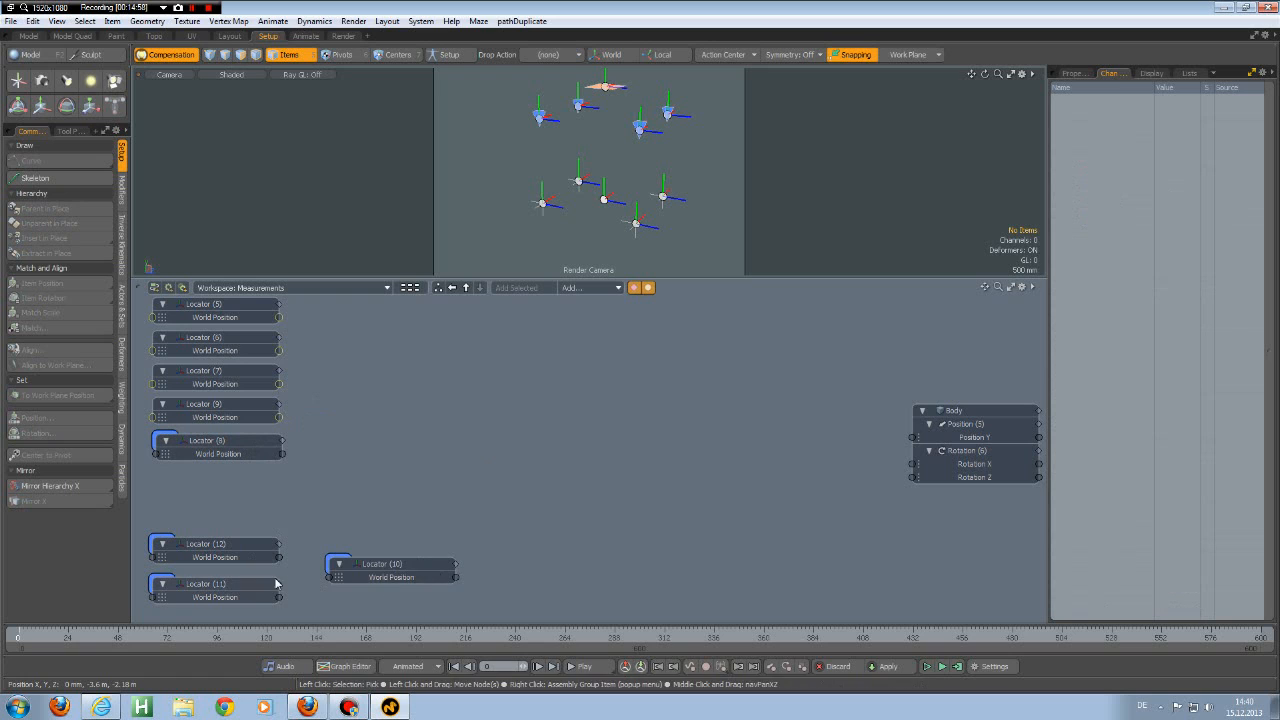
left_click_drag(414, 568, 238, 478)
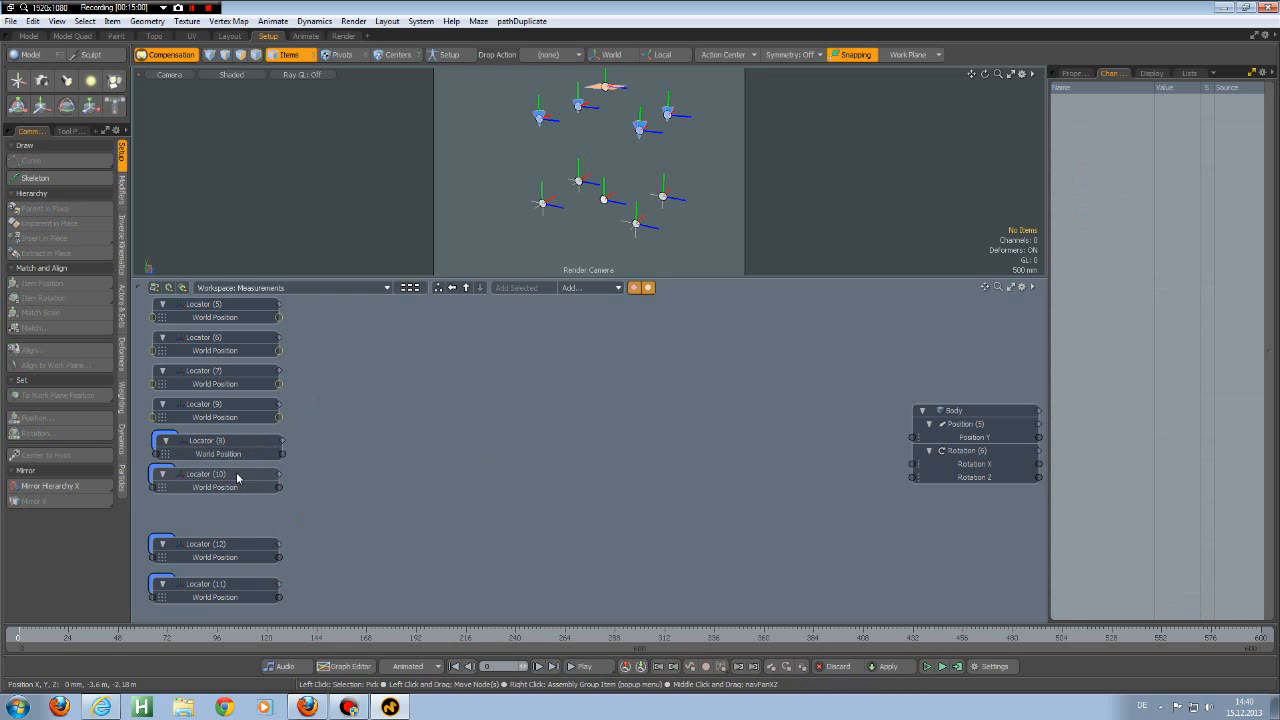
left_click_drag(228, 548, 215, 512)
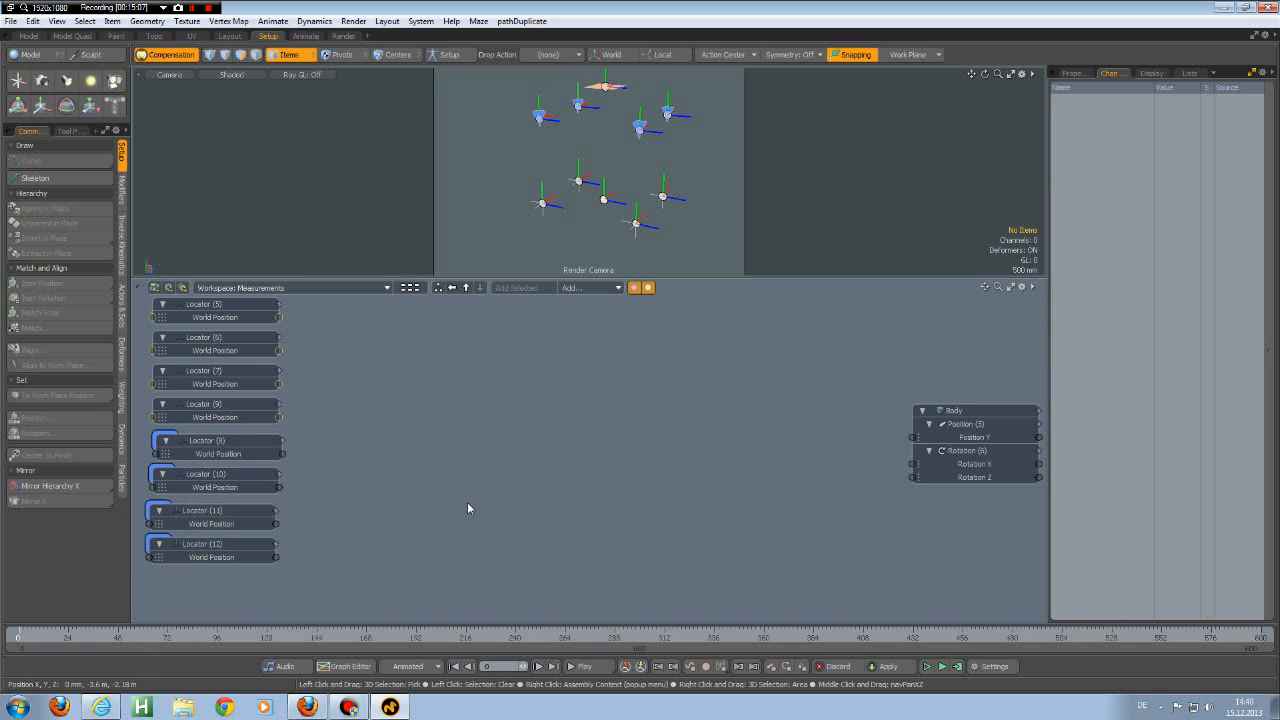
Step: Add a Measure Angle channel modifier to the Measurements workspace and place its node beside Locator (5)
key("alt")
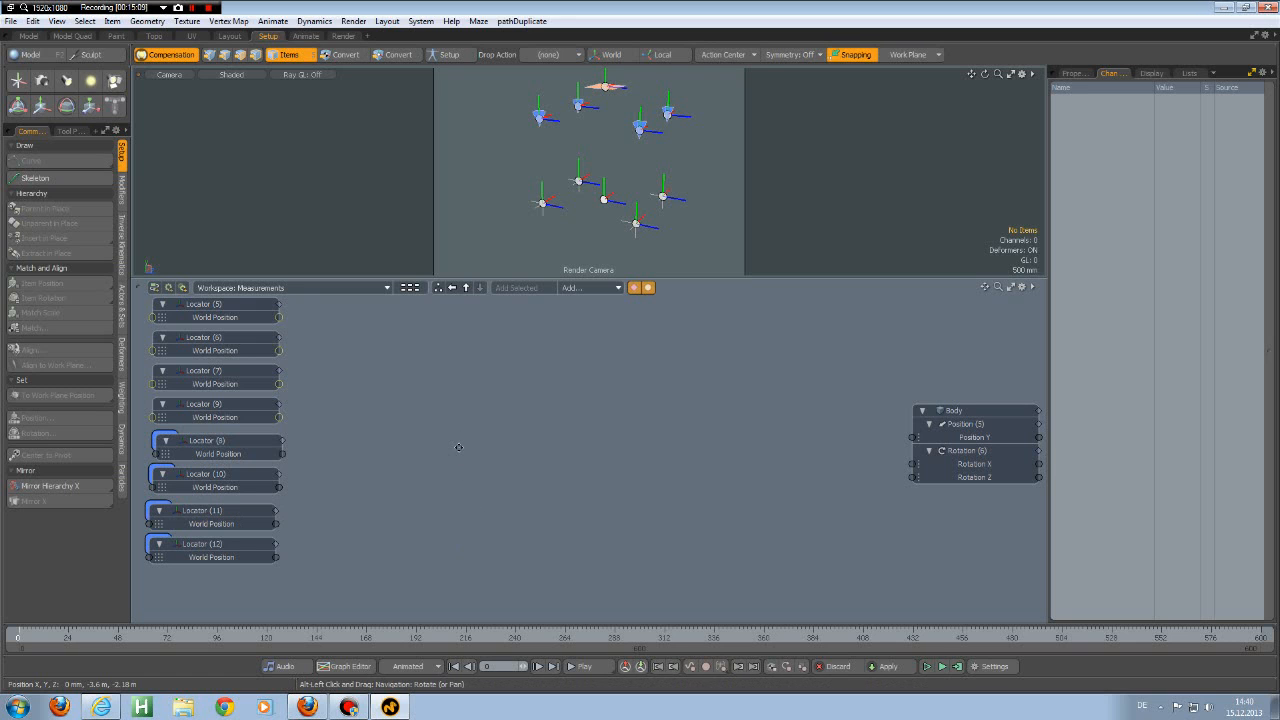
left_click_drag(460, 449, 466, 467, "alt+shift")
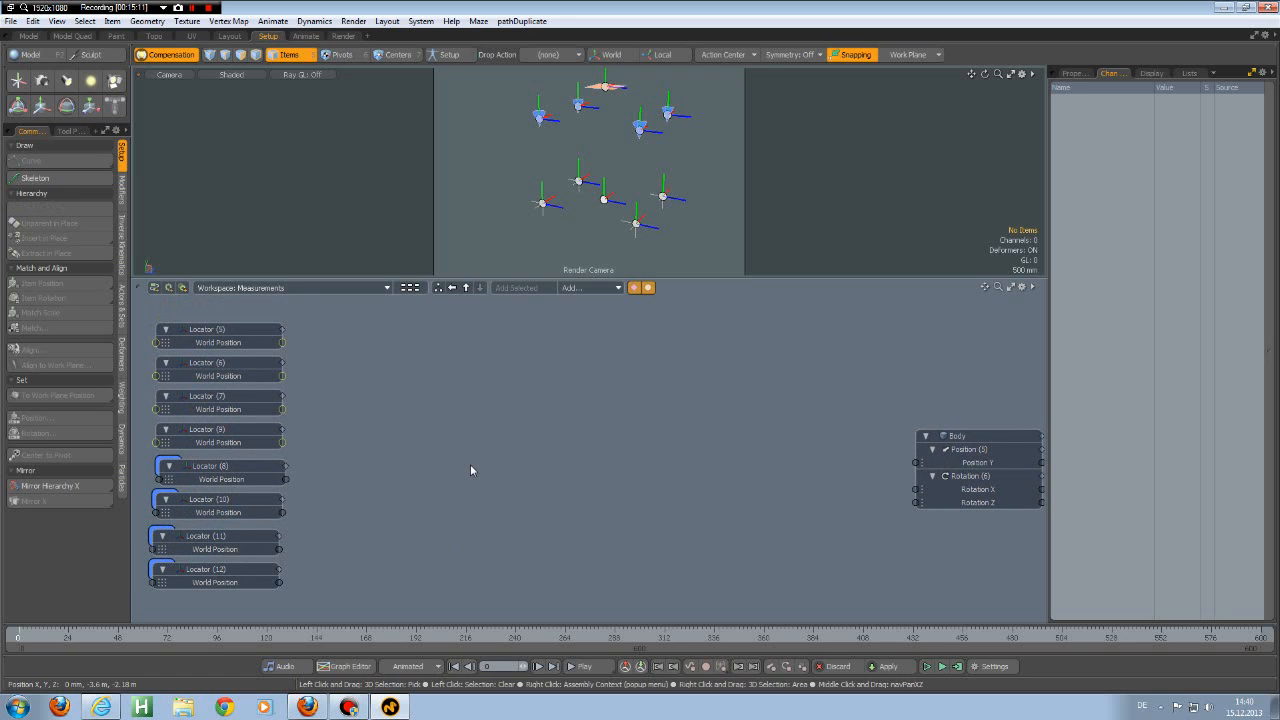
left_click(584, 290)
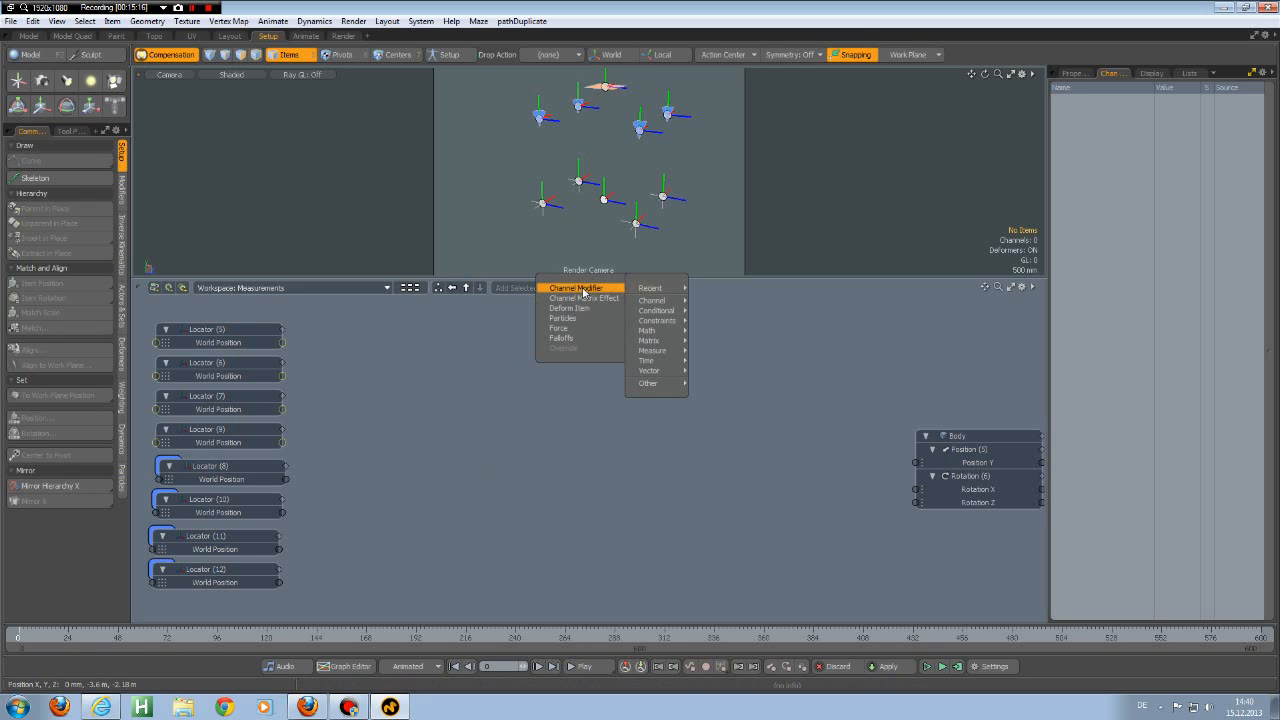
mouse_move(657, 356)
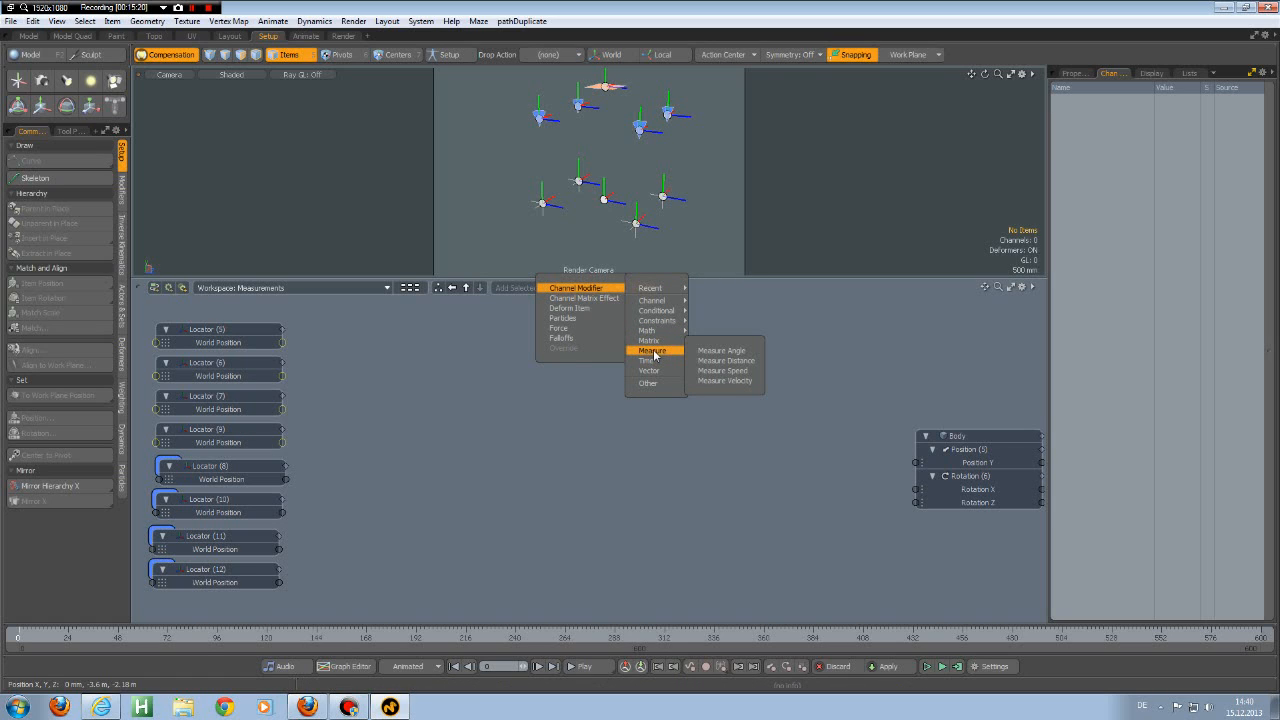
left_click(734, 351)
left_click_drag(643, 474, 453, 329)
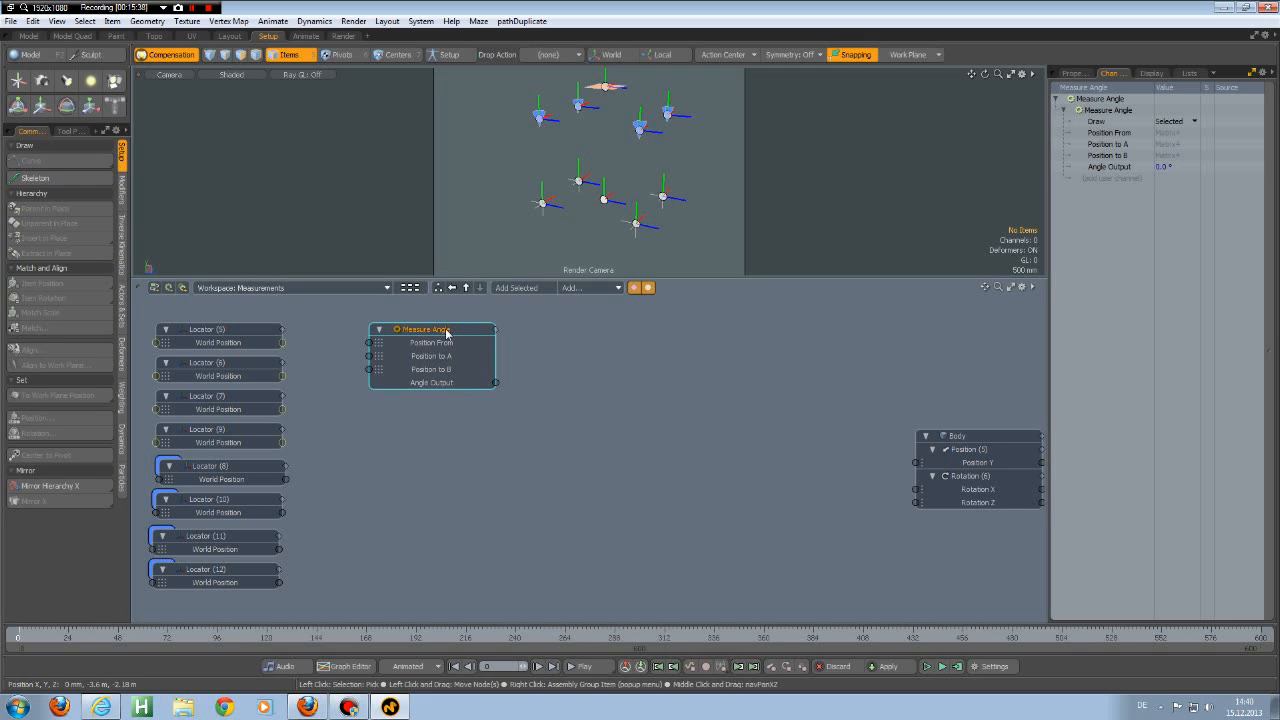
Step: Rename the Measure Angle node as Measure Angle Front
double_click(447, 331)
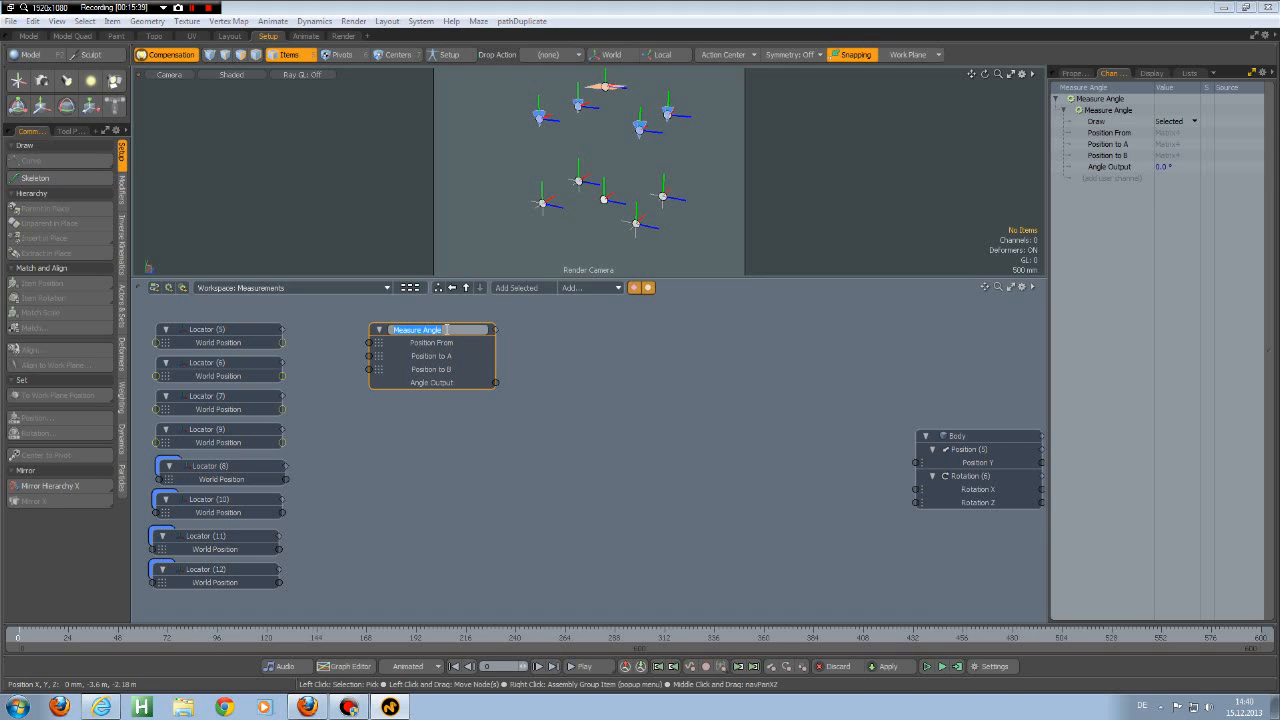
left_click(457, 331)
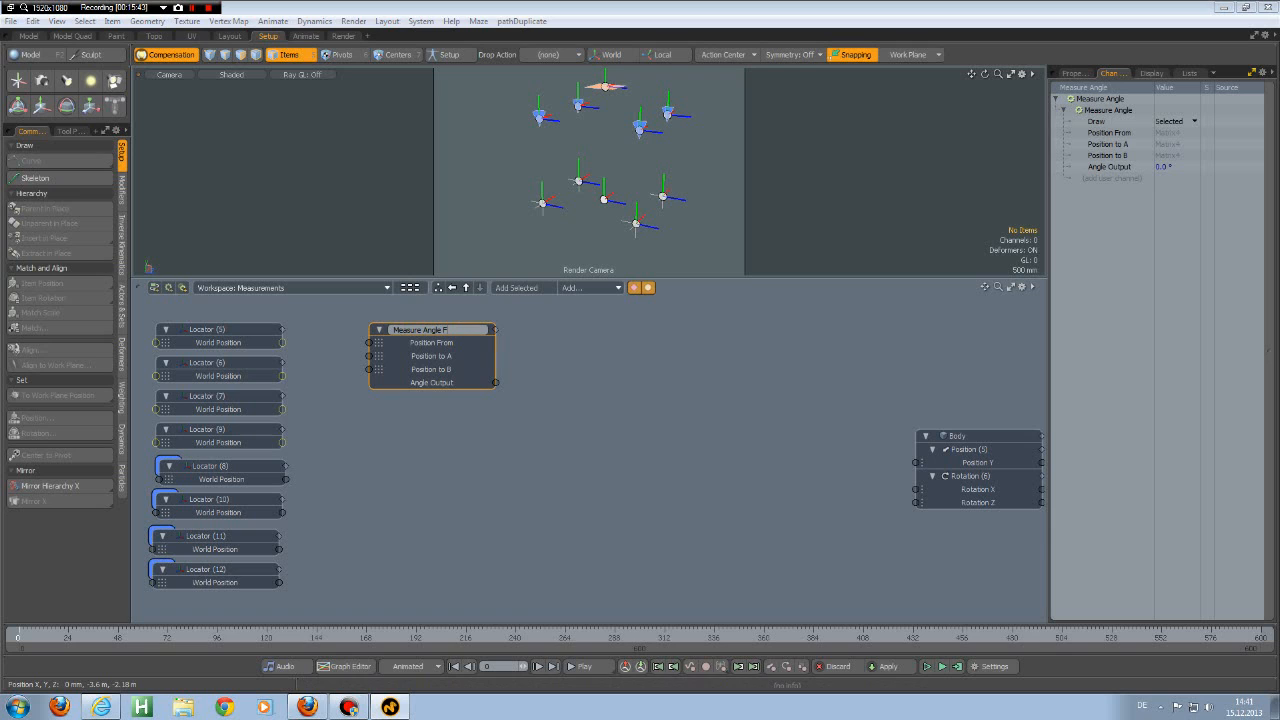
key("Return")
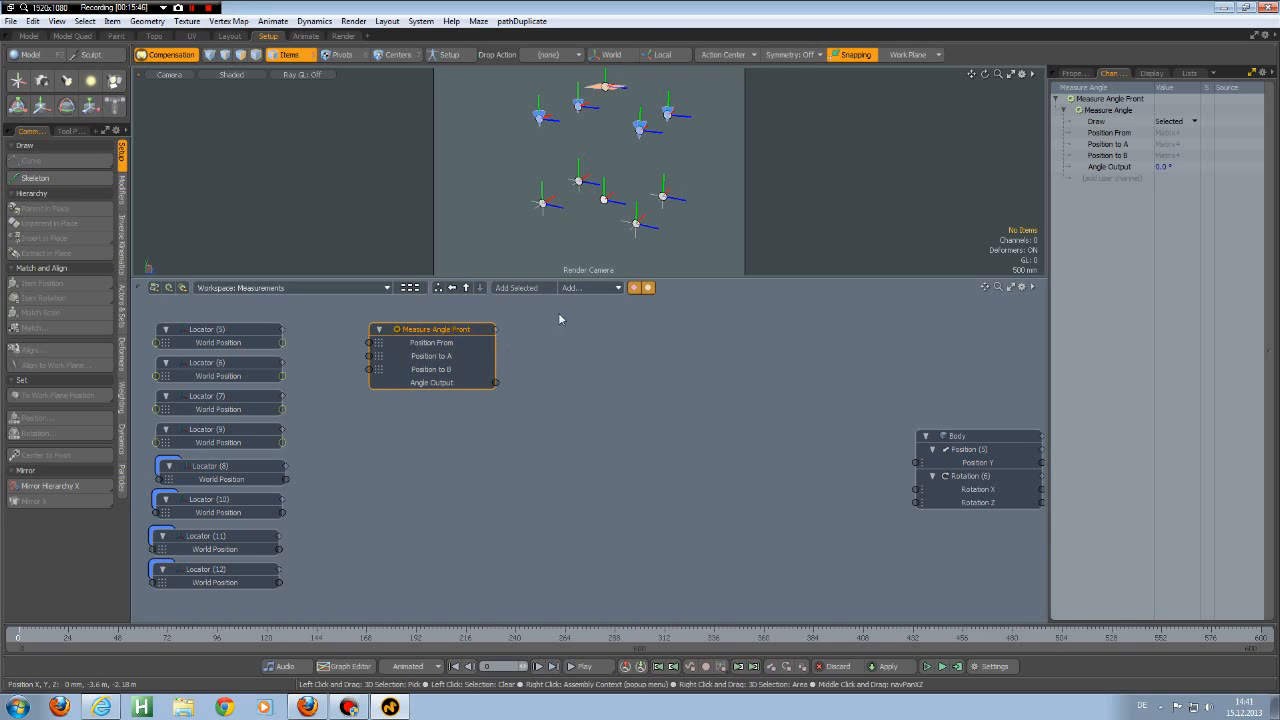
Step: Add a second Measure Angle modifier, name it Measure Angle Back, and place it directly beneath Measure Angle Front
left_click(585, 287)
mouse_move(655, 287)
left_click(730, 289)
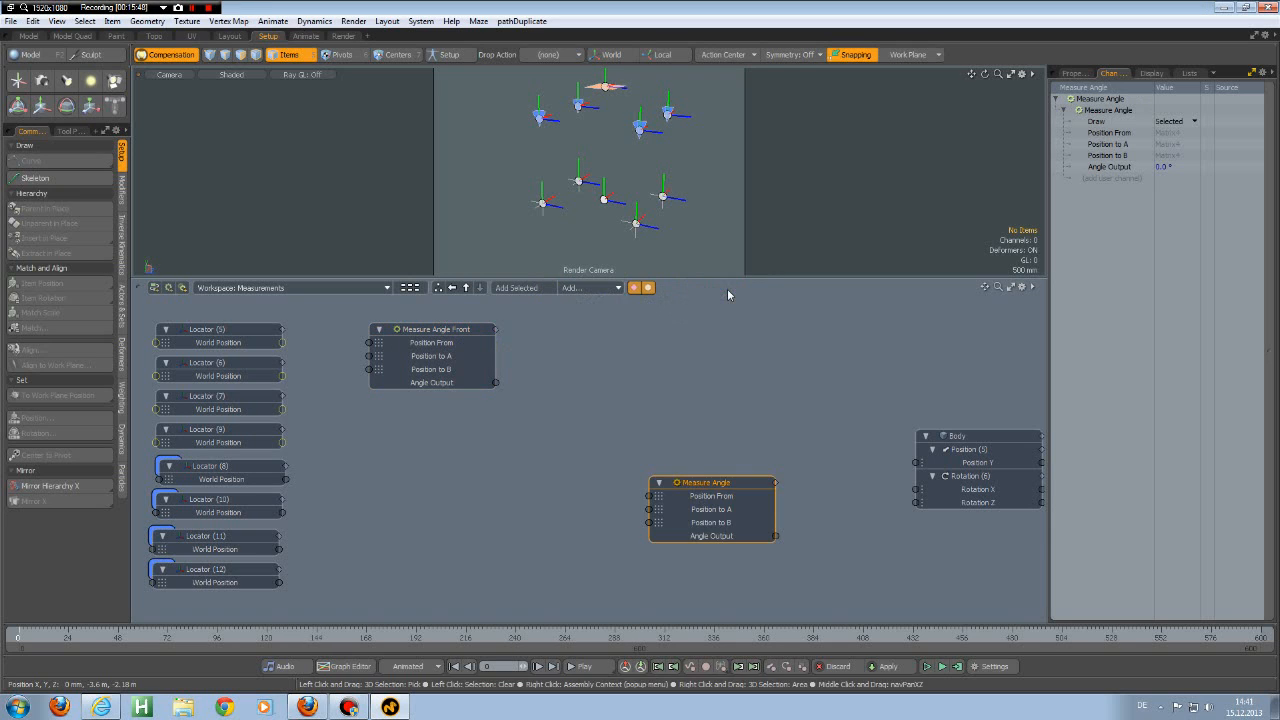
double_click(726, 483)
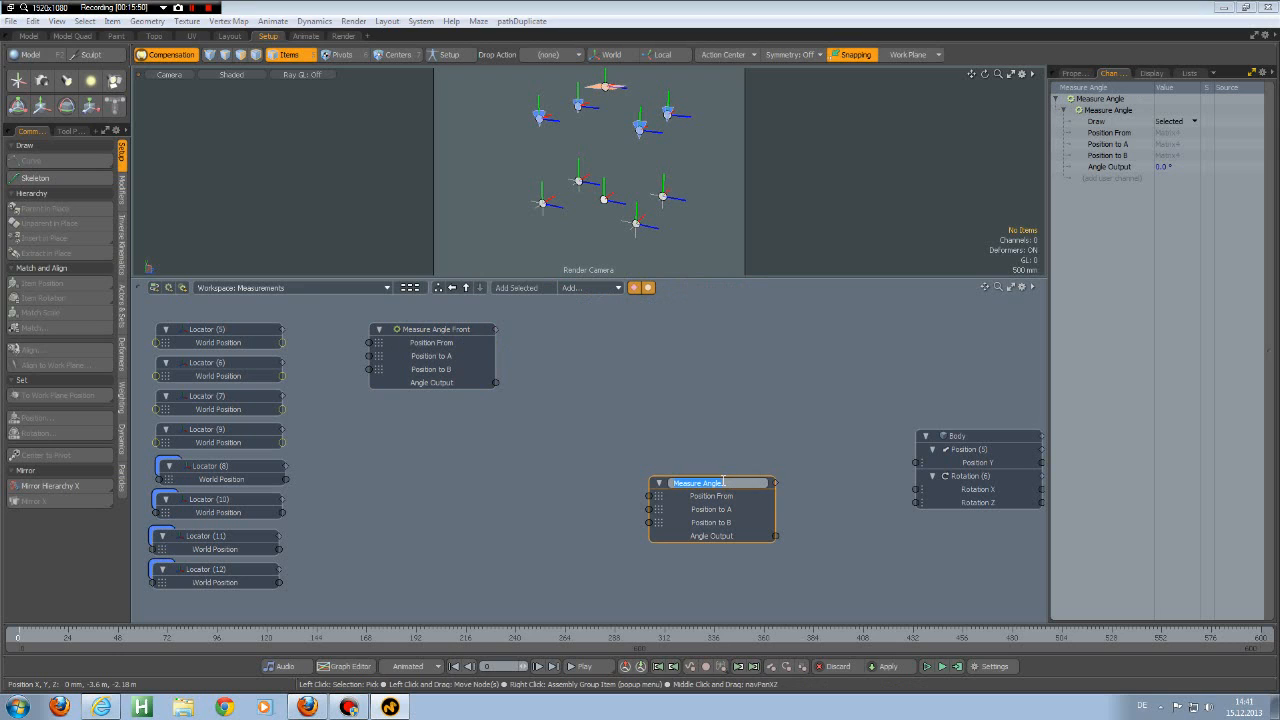
left_click(726, 483)
key("Return")
left_click_drag(720, 489, 445, 408)
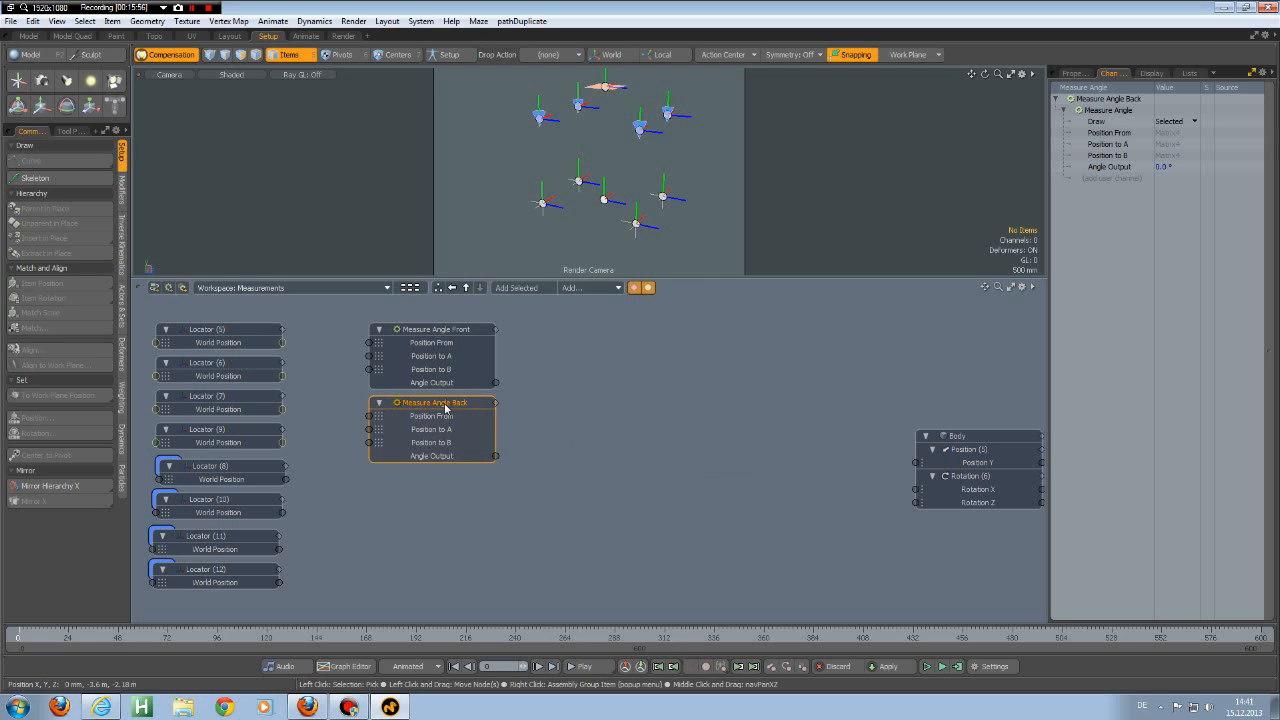
Step: Add a third Measure Angle modifier to the Measurements workspace
left_click(590, 287)
mouse_move(663, 288)
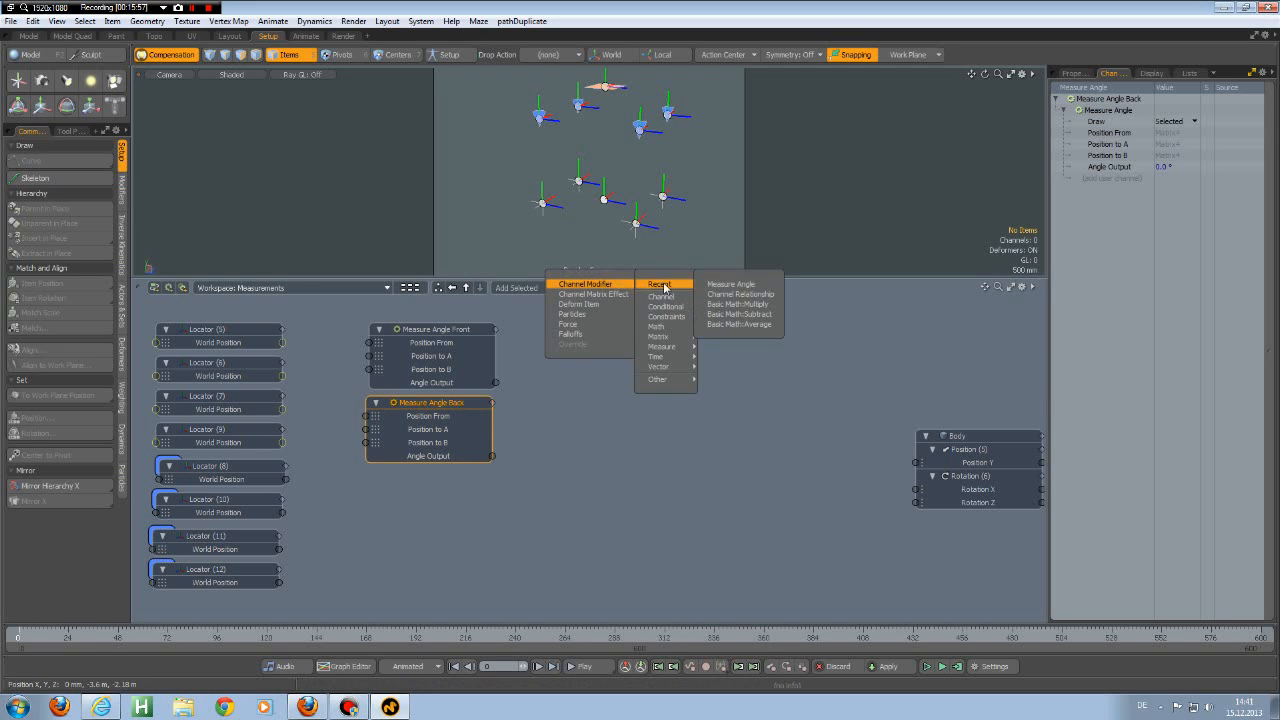
left_click(740, 285)
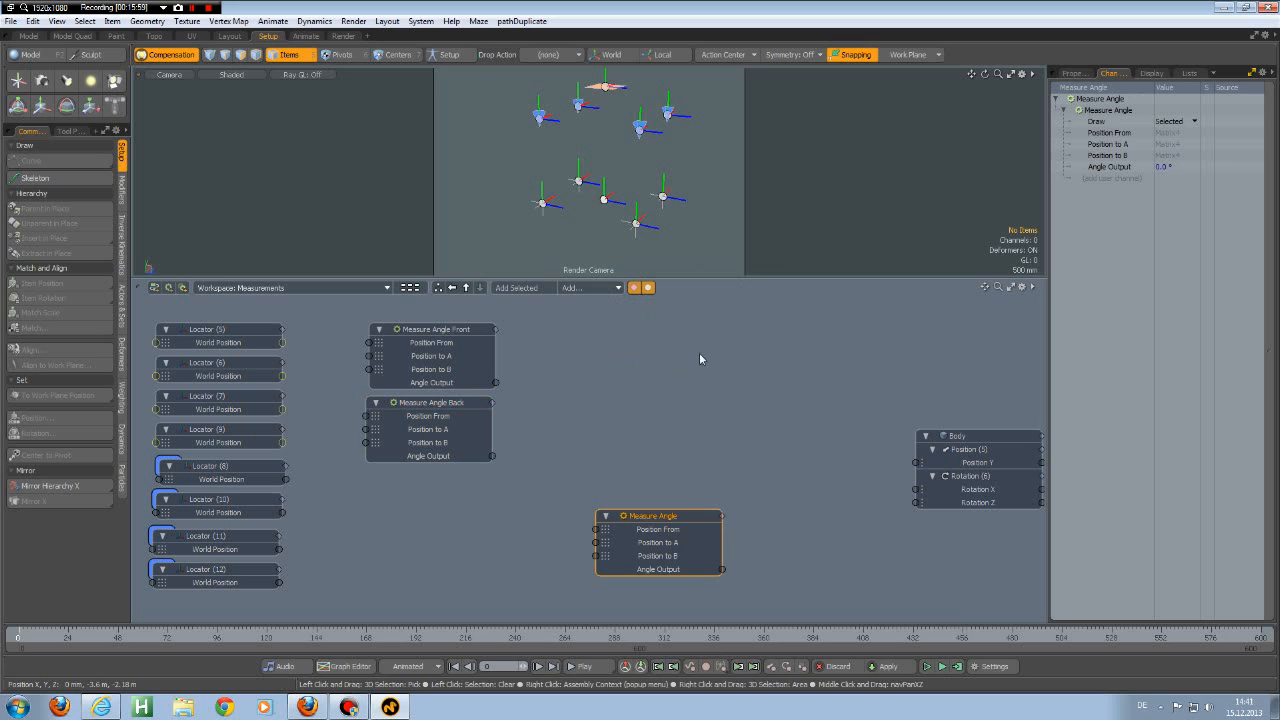
Step: Rename the new Measure Angle node as Measure Angle Left and place it beneath Measure Angle Back
left_click_drag(692, 519, 695, 517)
double_click(689, 513)
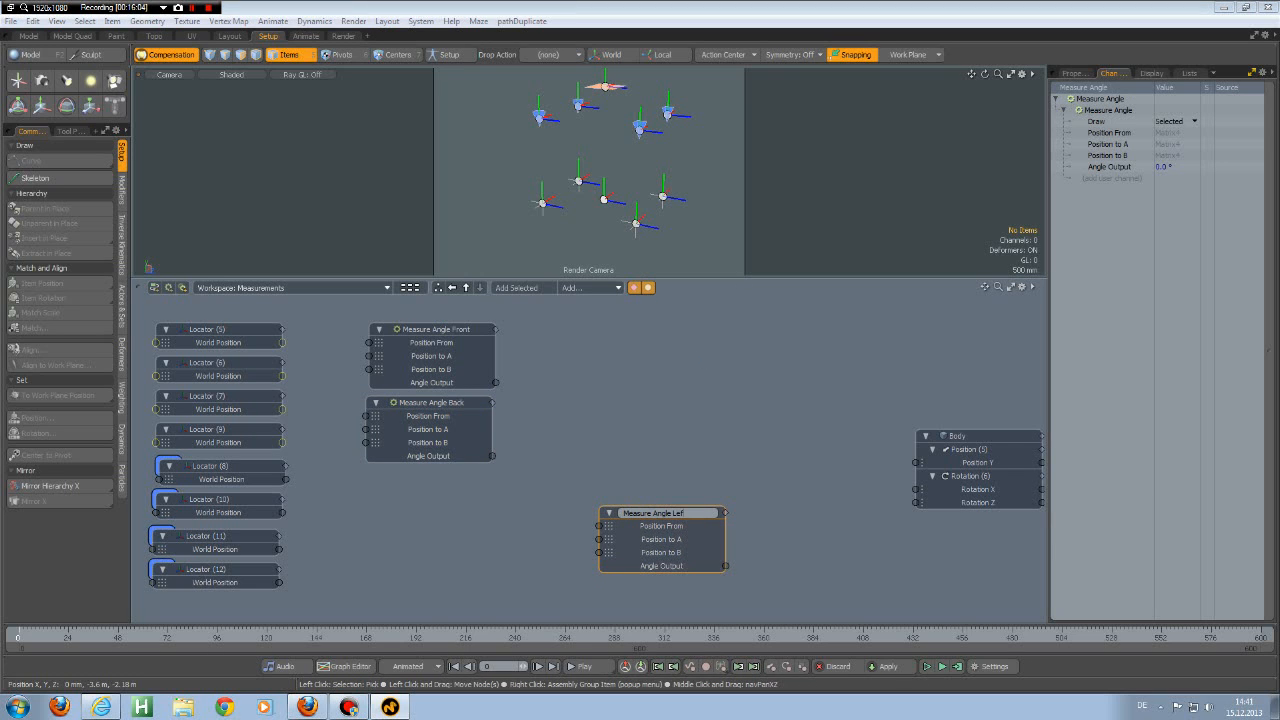
type("Left")
key("Return")
left_click_drag(694, 514, 461, 479)
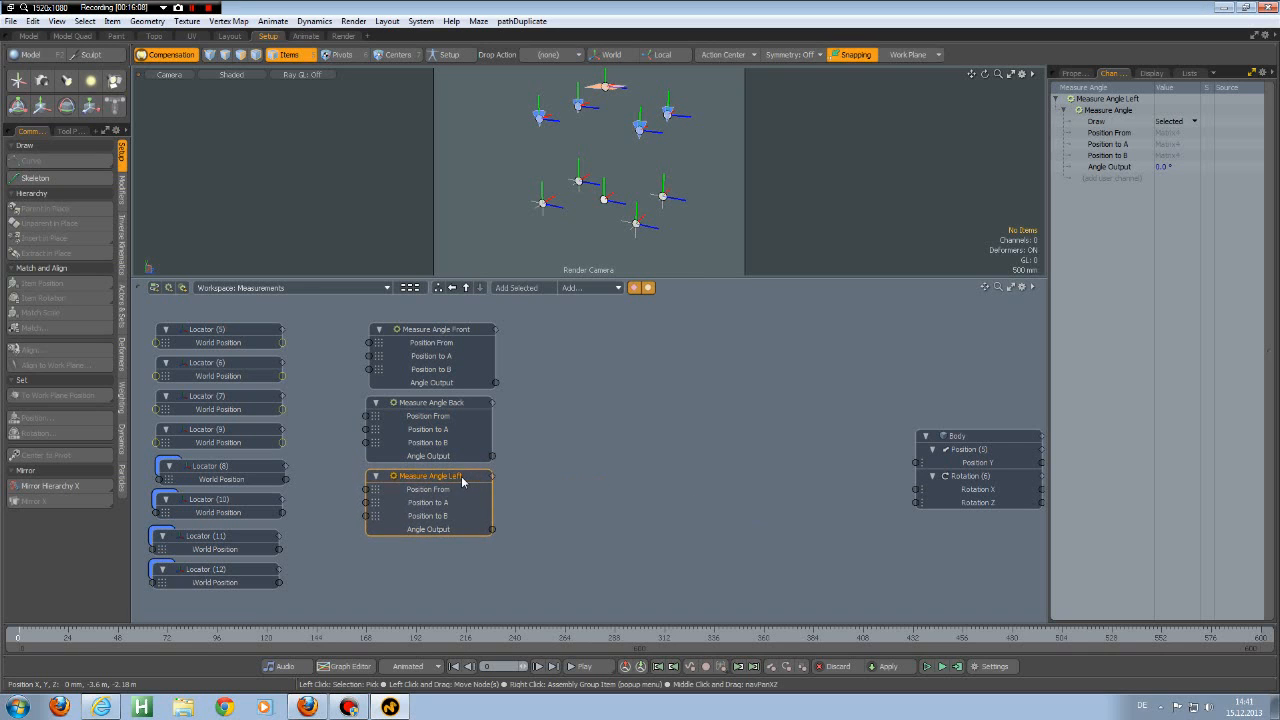
Step: Add another Measure Angle channel modifier, rename it Measure Angle Right and place it beneath Measure Angle Left
left_click(572, 288)
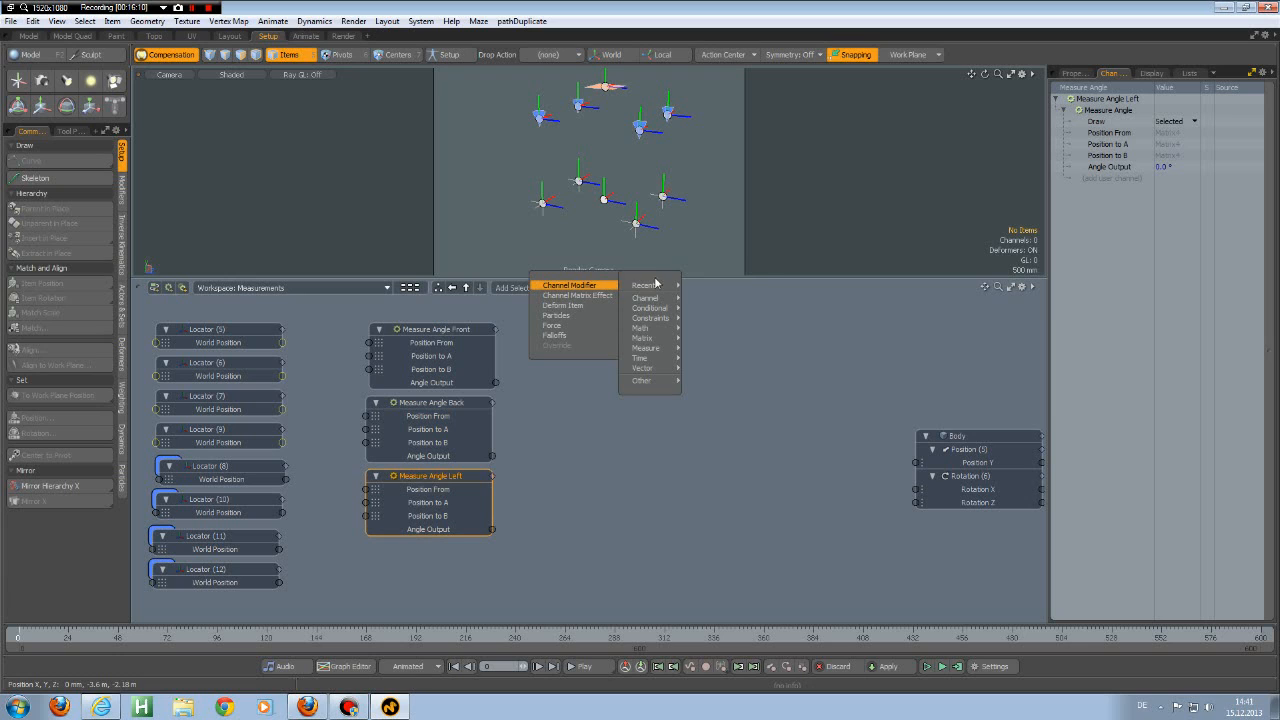
mouse_move(650, 285)
left_click(732, 288)
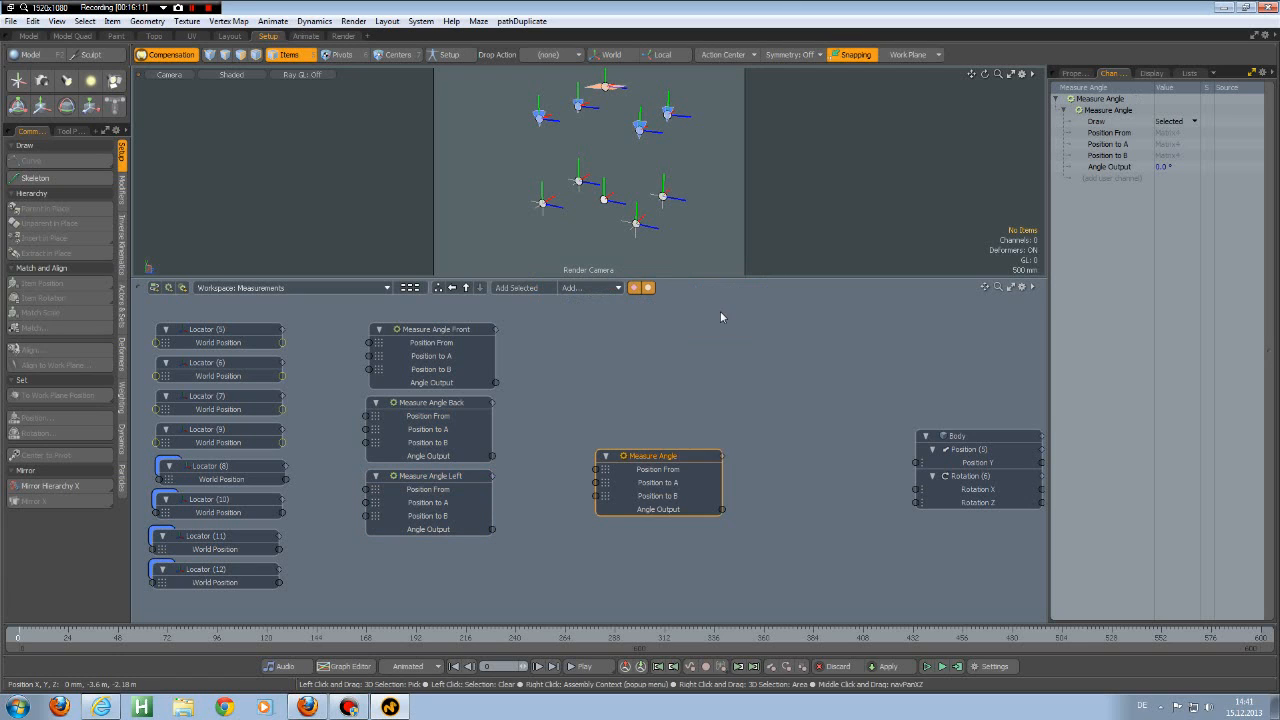
double_click(686, 459)
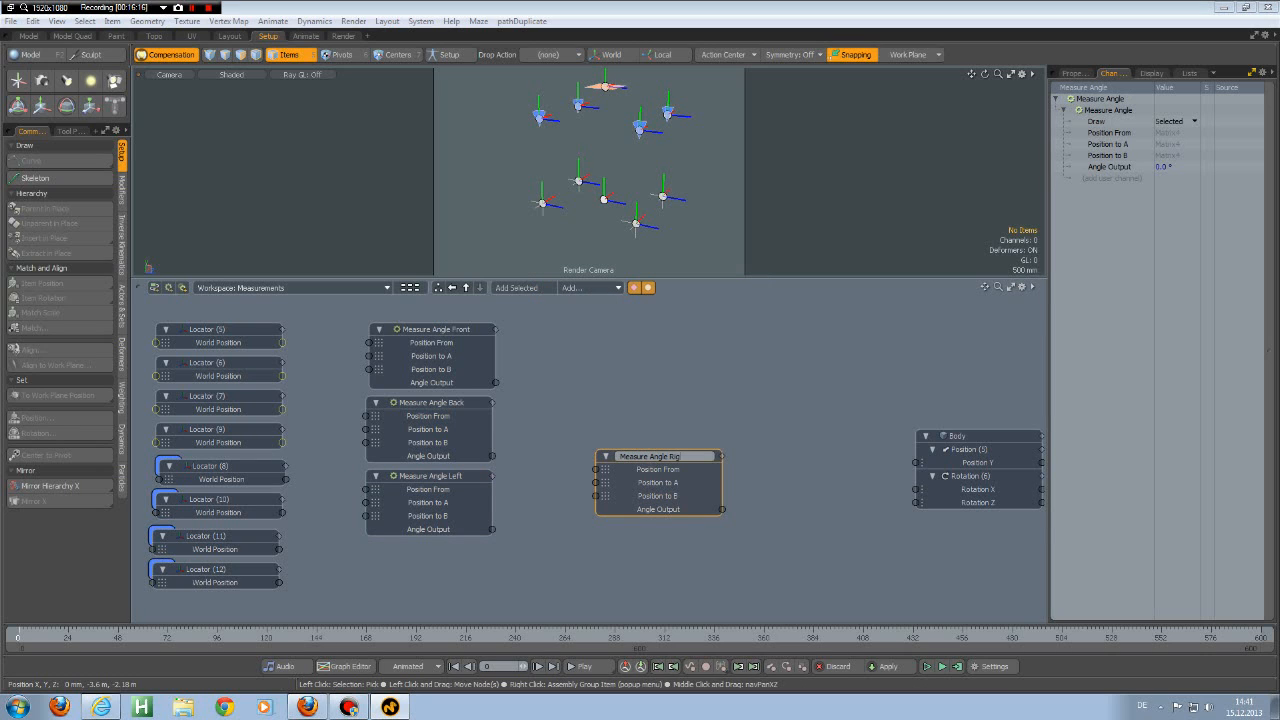
key("Return")
left_click_drag(689, 458, 456, 555)
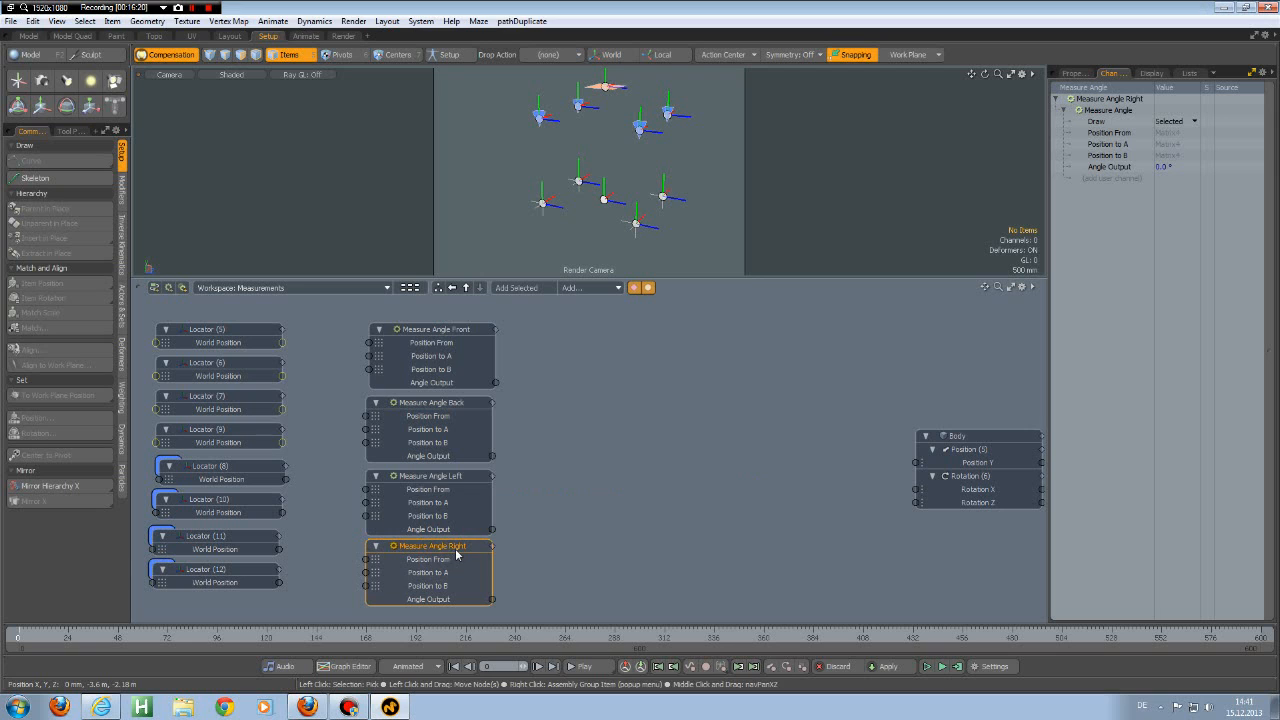
Step: Space out the Measure Angle Front, Back and Left nodes evenly above Measure Angle Right in the schematic
left_click_drag(441, 331, 441, 318)
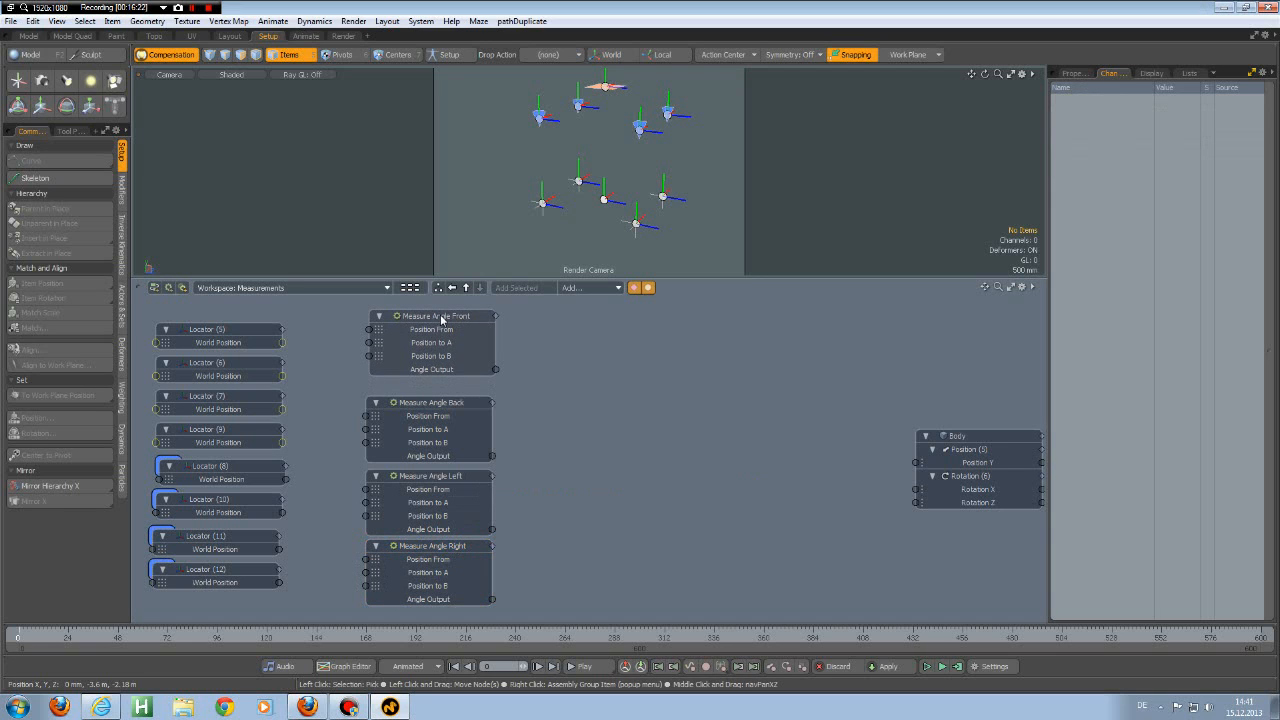
left_click_drag(420, 406, 421, 396)
left_click_drag(413, 481, 408, 474)
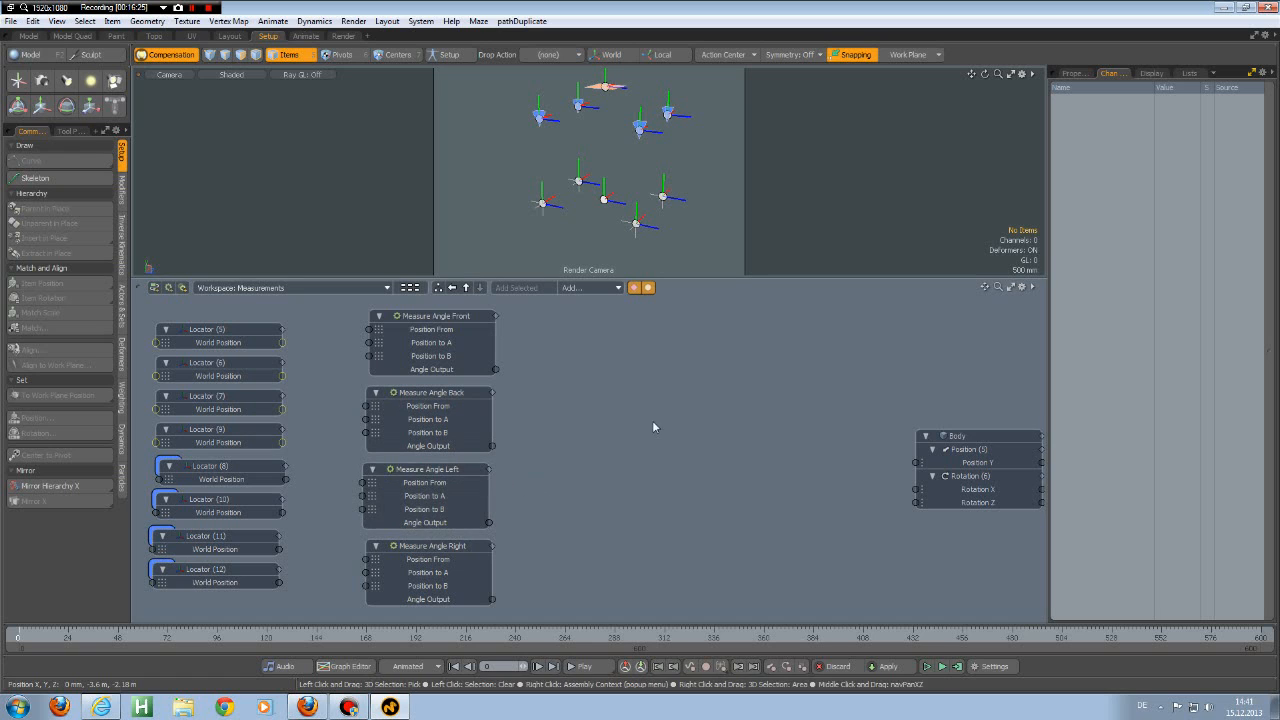
Step: Set the 3D viewport to show item centers for selected items only
left_click_drag(572, 249, 580, 245, "alt")
scroll(575, 215, "up", 1)
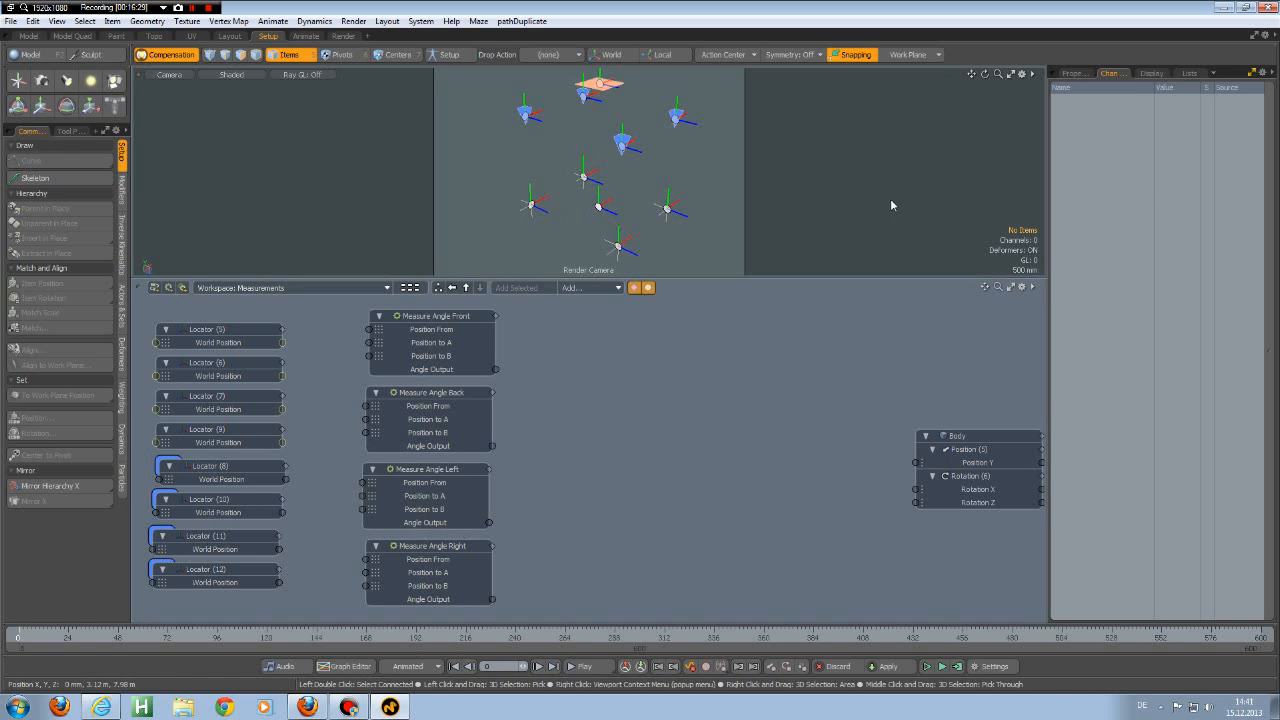
key("o")
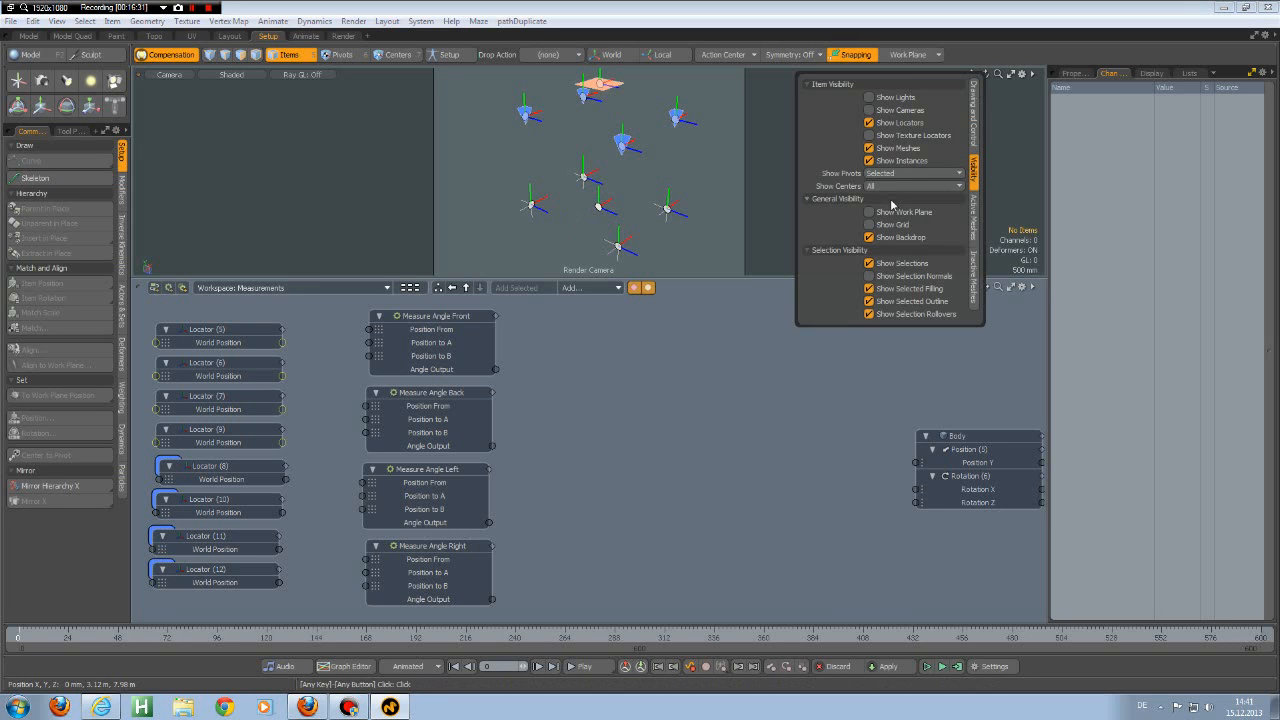
left_click(884, 187)
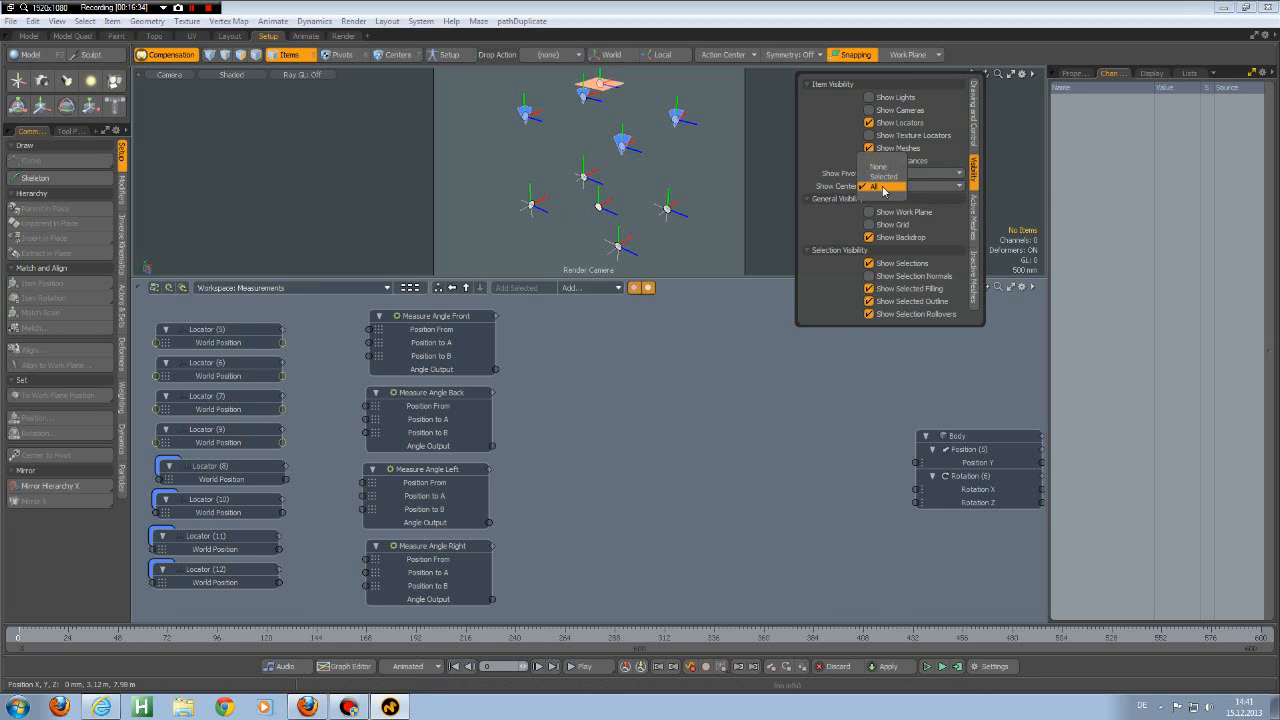
left_click(888, 178)
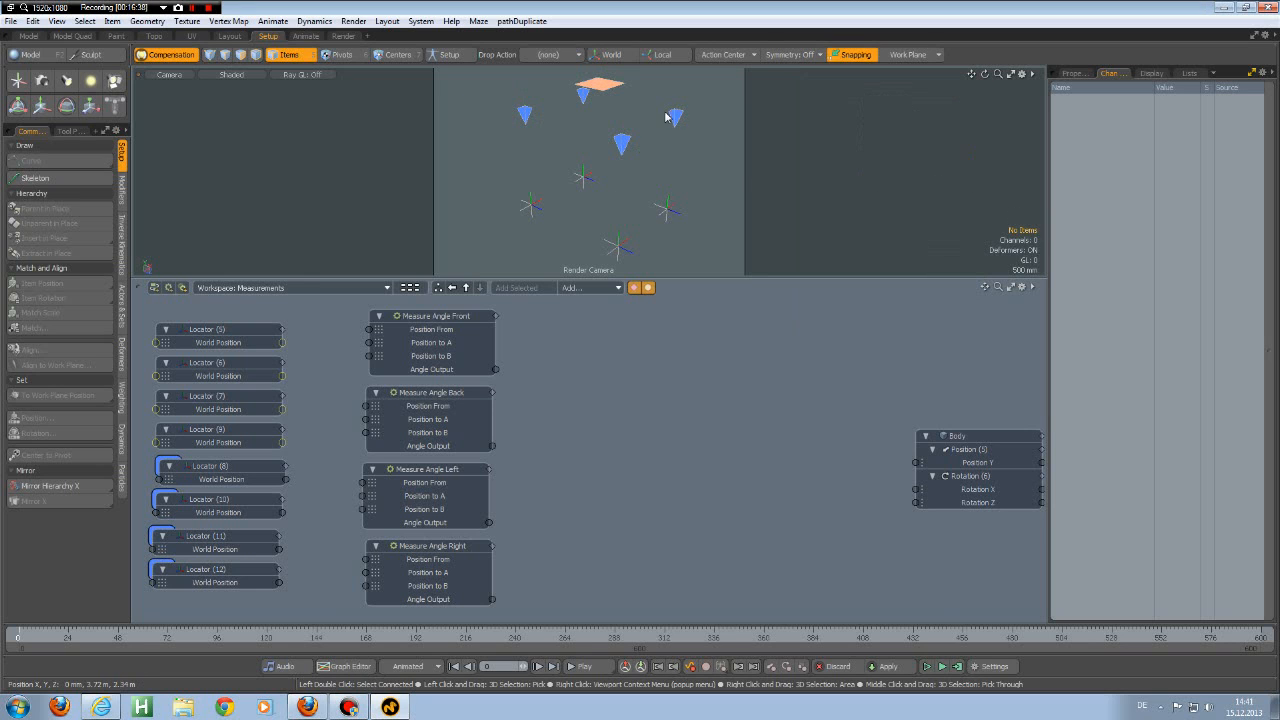
left_click_drag(645, 167, 642, 145, "alt")
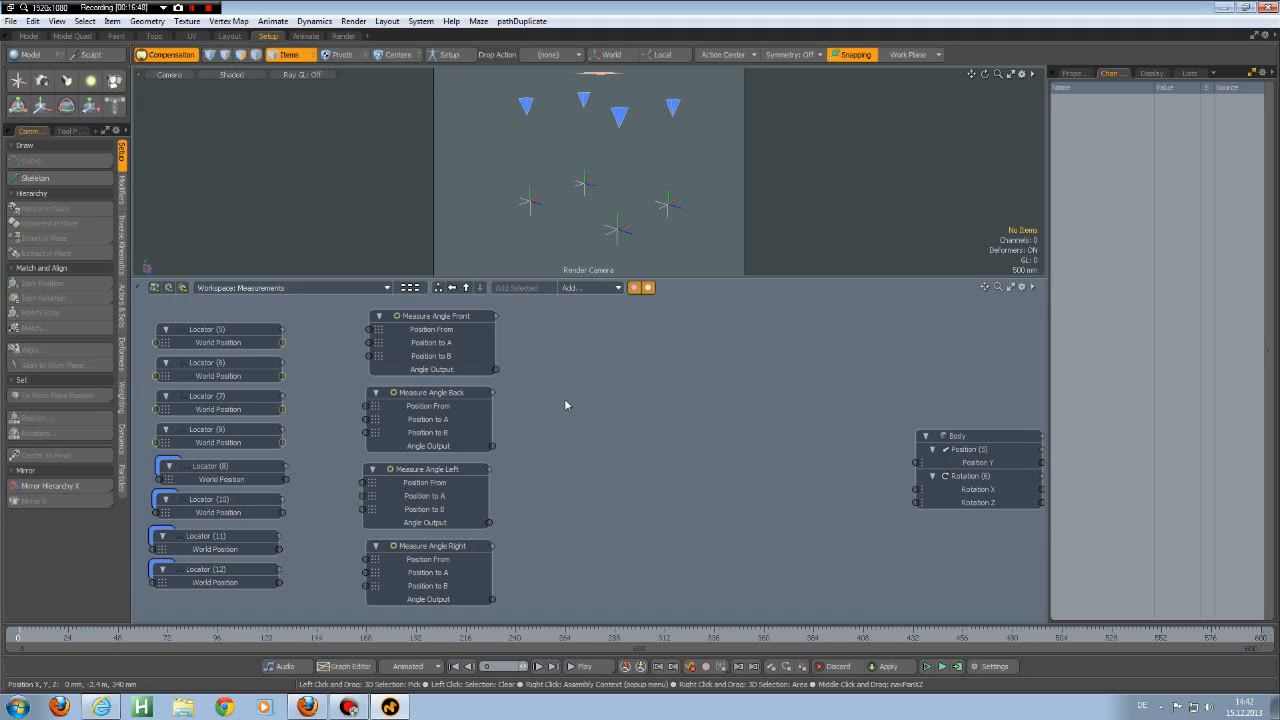
Step: Link the World Positions of Locators (5), (6) and (12) to Measure Angle Front's Position From, to A and to B, and check its angle display
left_click(531, 204)
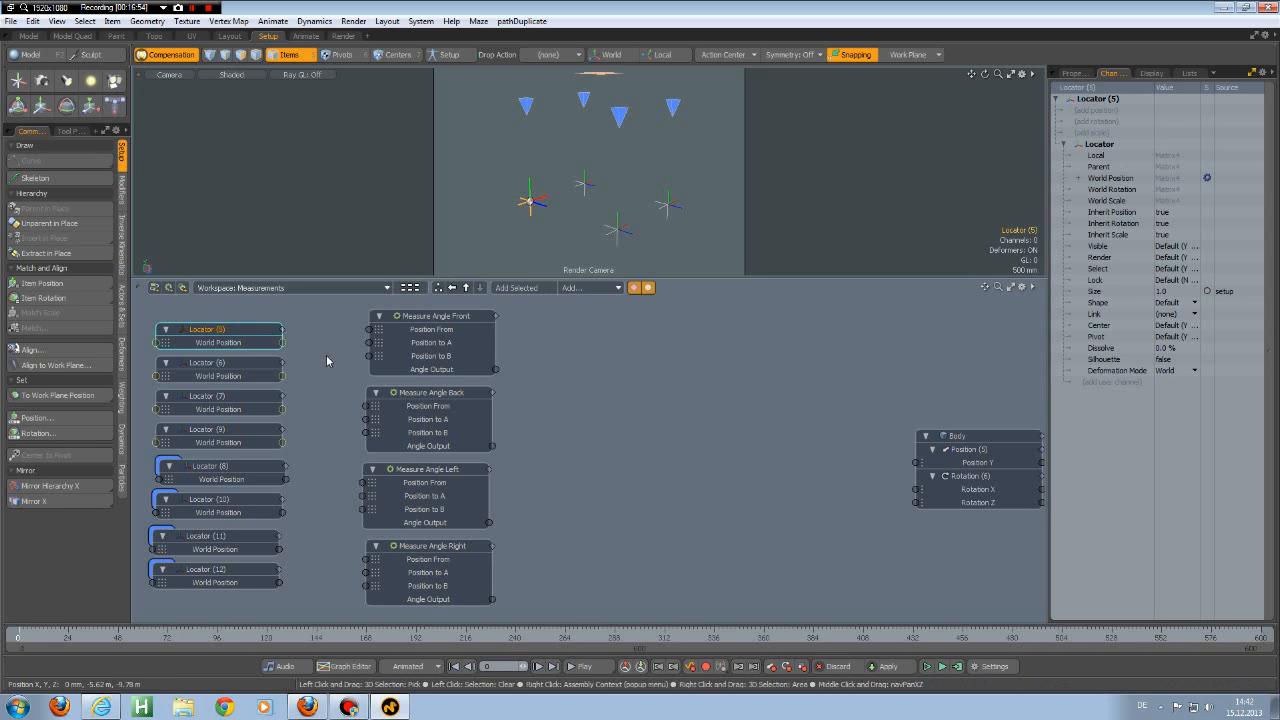
left_click_drag(283, 343, 369, 331)
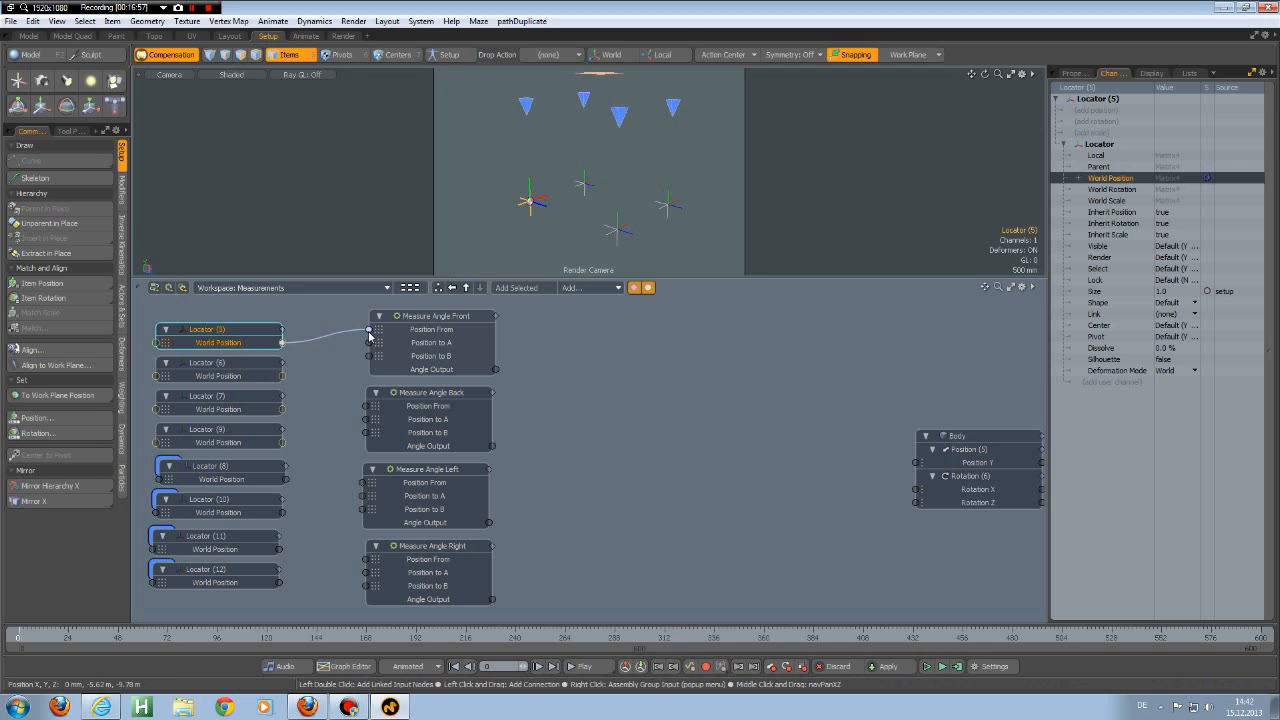
left_click(586, 185)
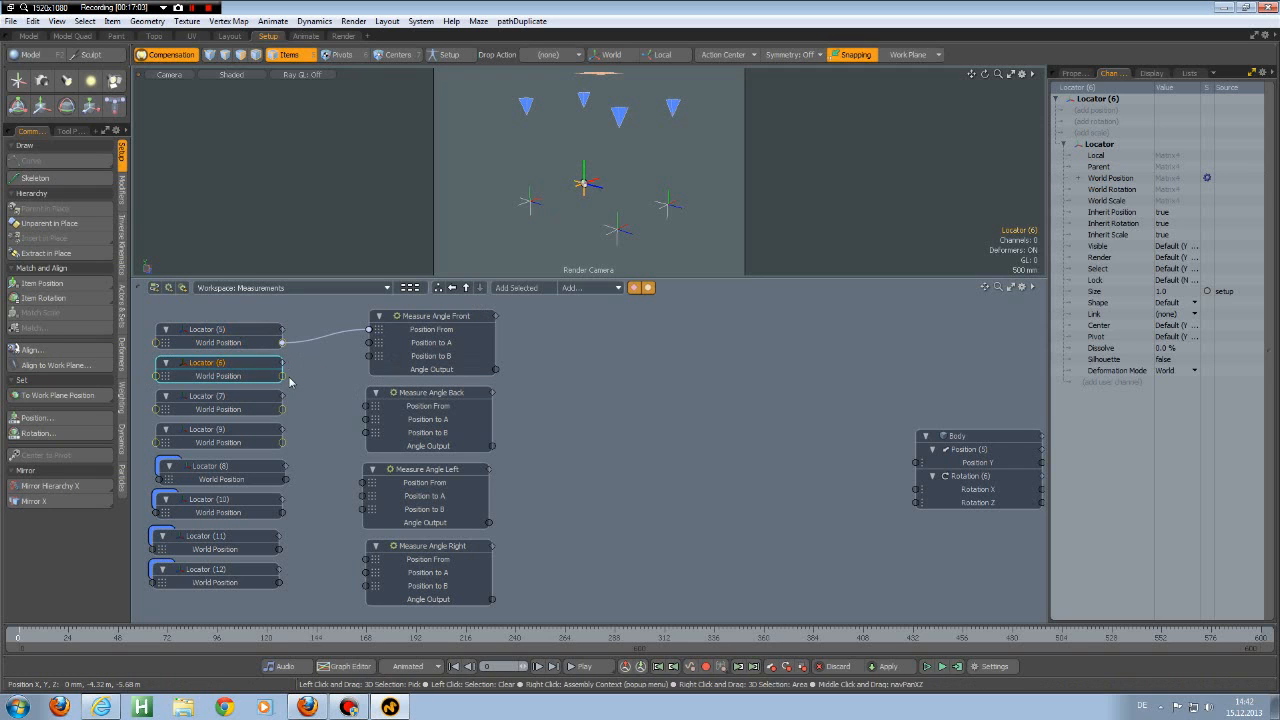
left_click_drag(282, 376, 370, 342)
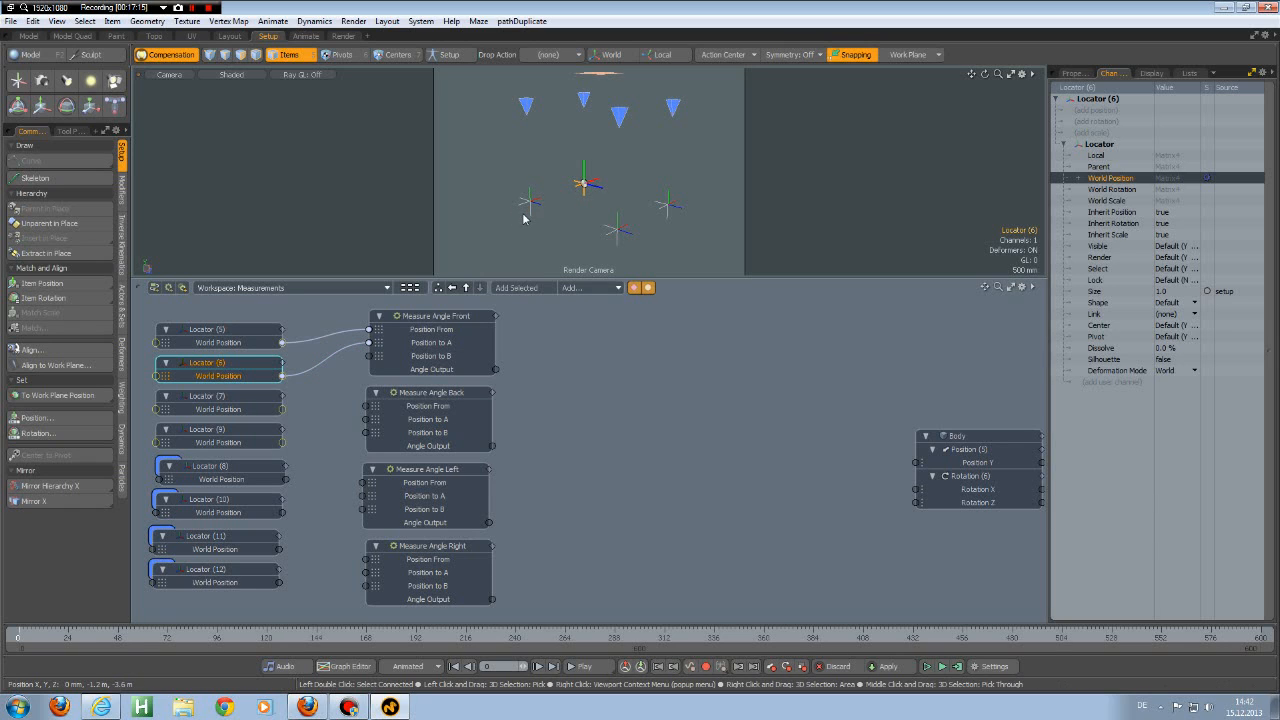
left_click(526, 104)
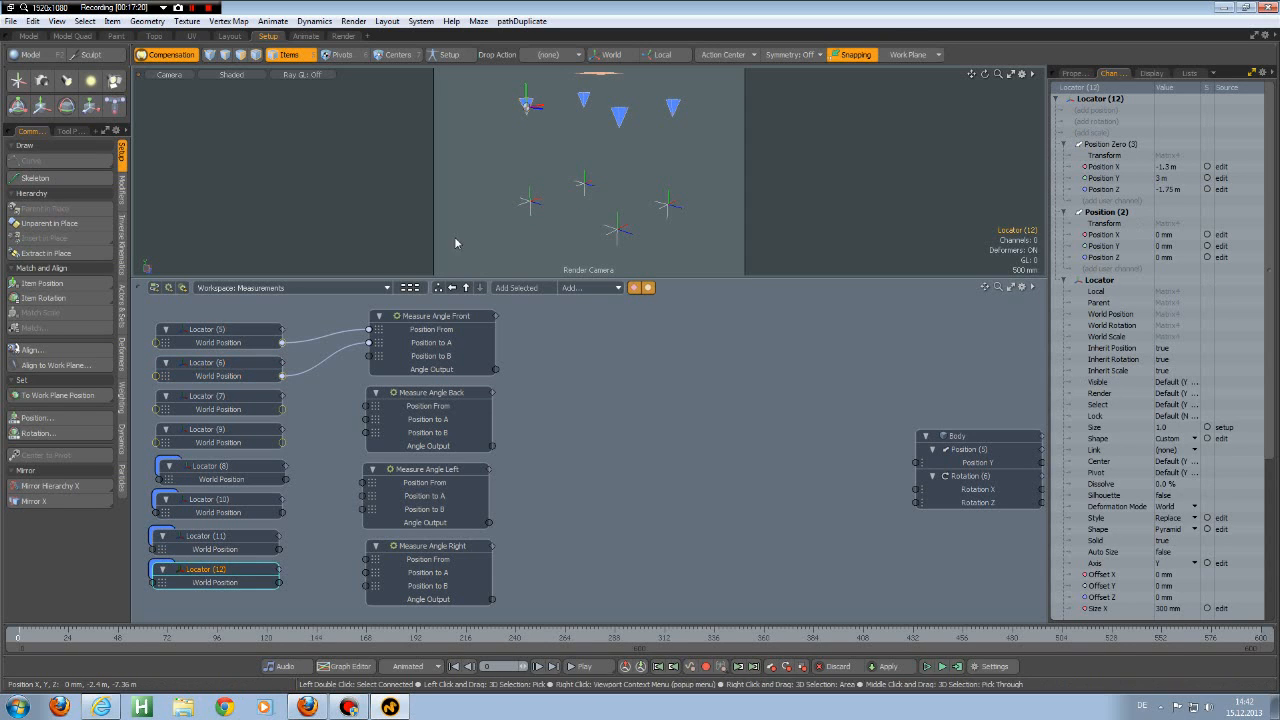
left_click_drag(282, 584, 370, 356)
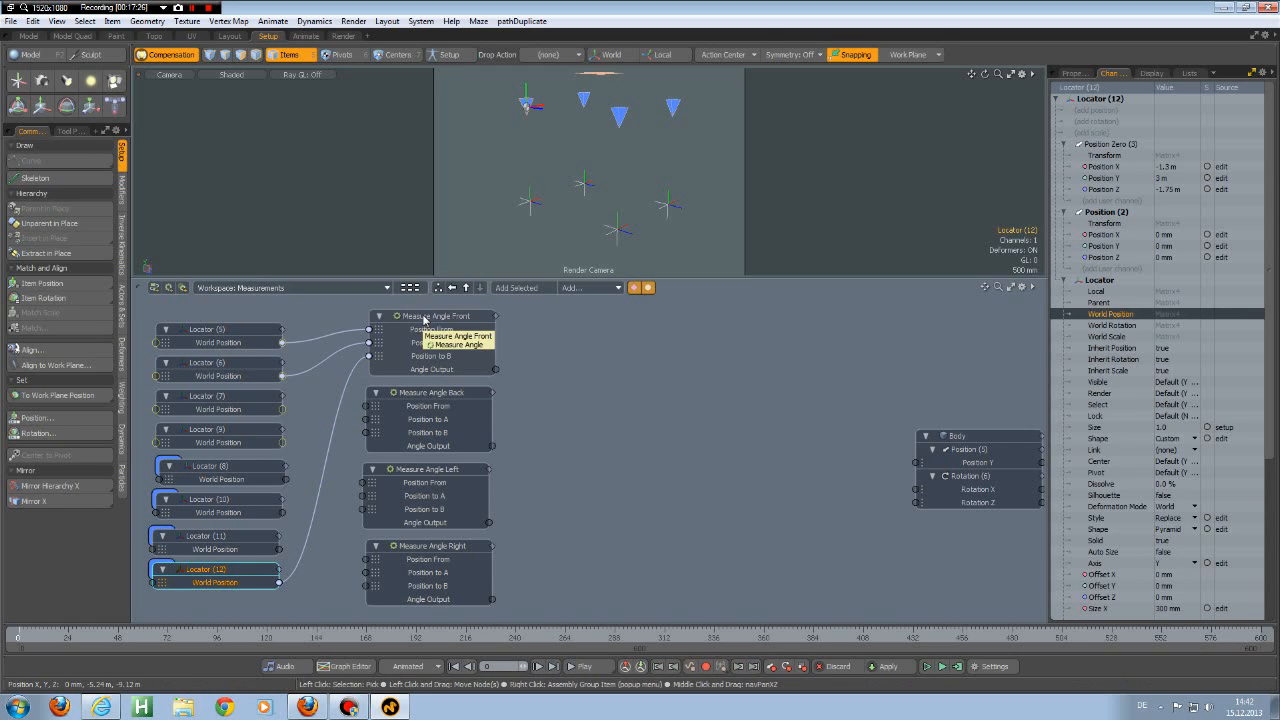
left_click(424, 318)
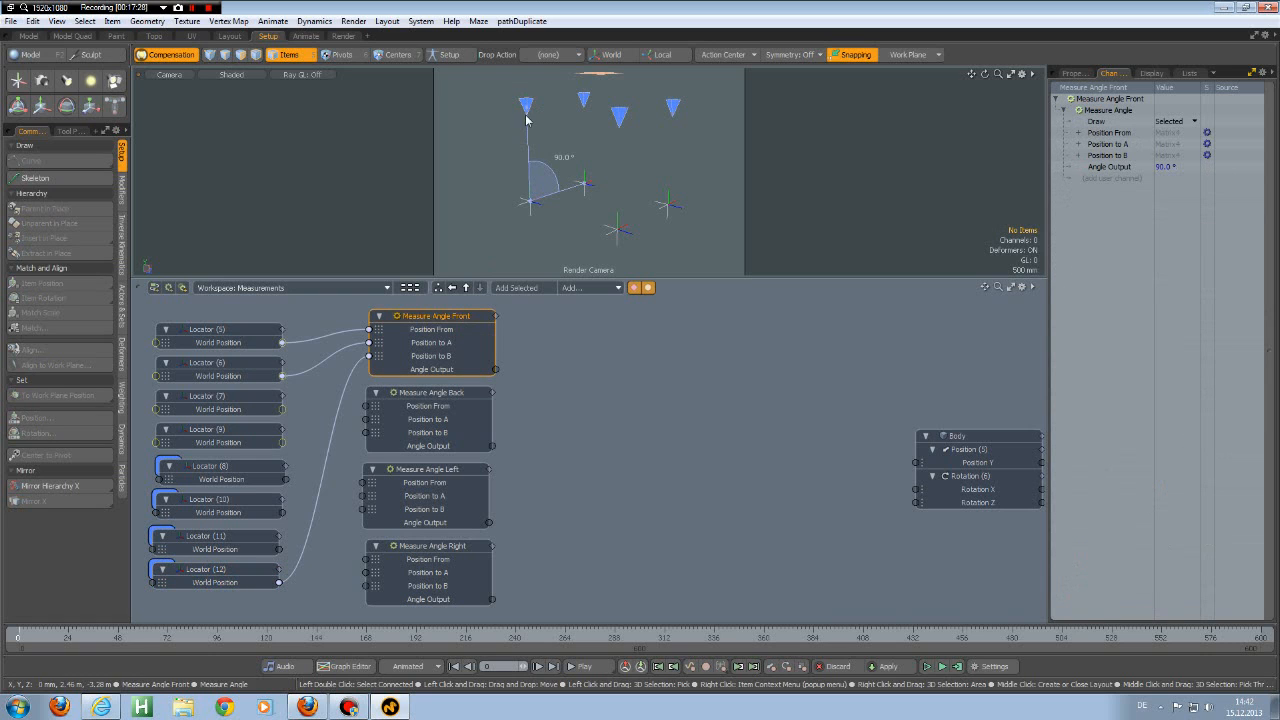
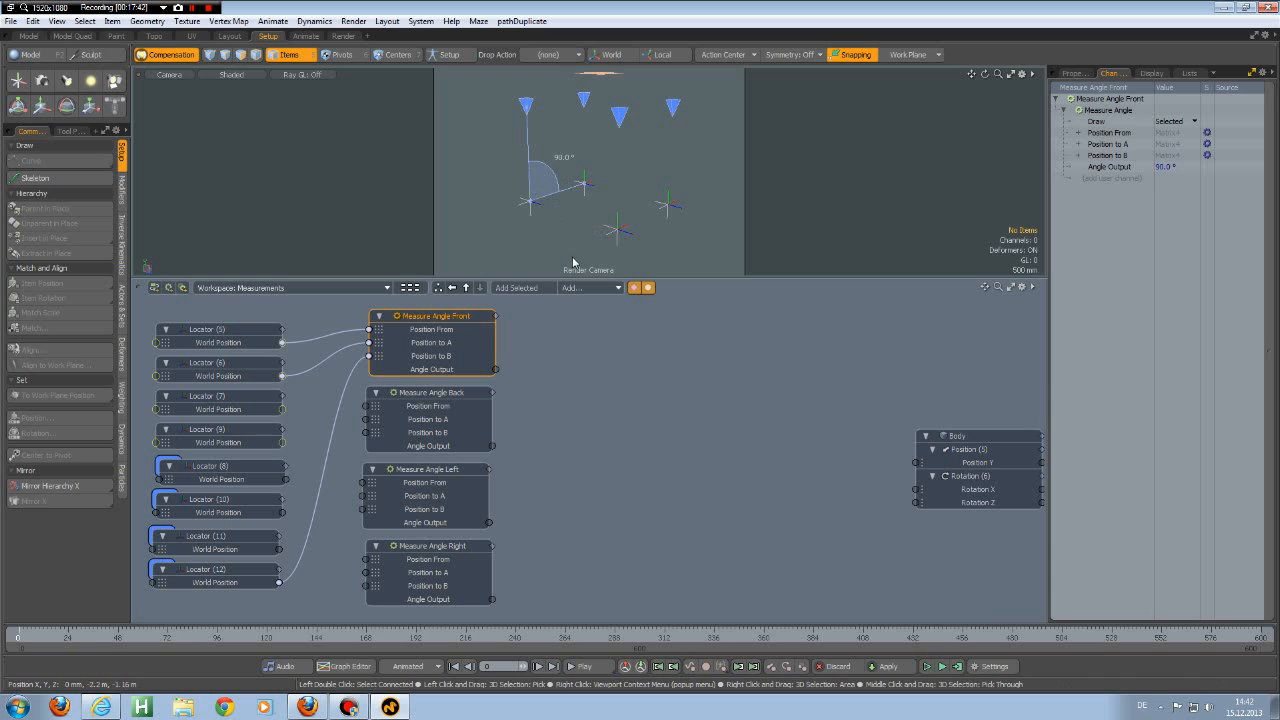
left_click(558, 351)
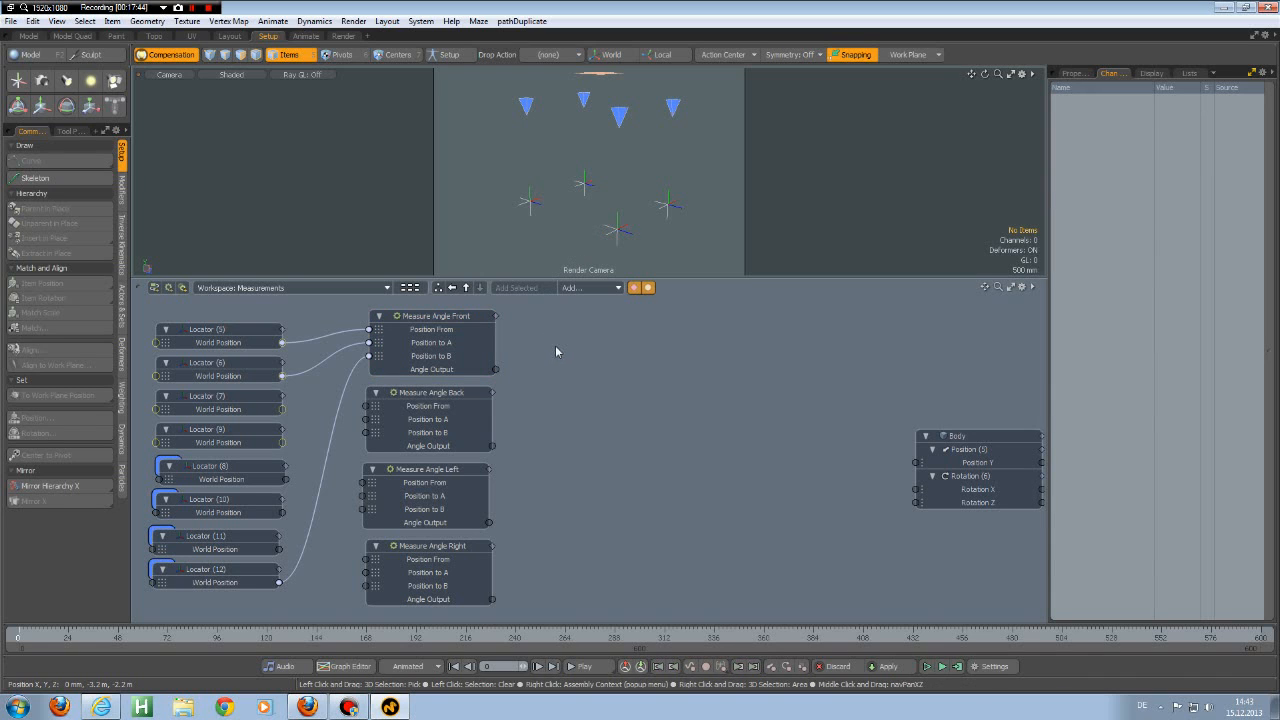
Step: Link the World Positions of Locators (7), (9) and (11) to Measure Angle Back's Position From, Position to A and Position to B
left_click(620, 232)
left_click_drag(282, 410, 368, 406)
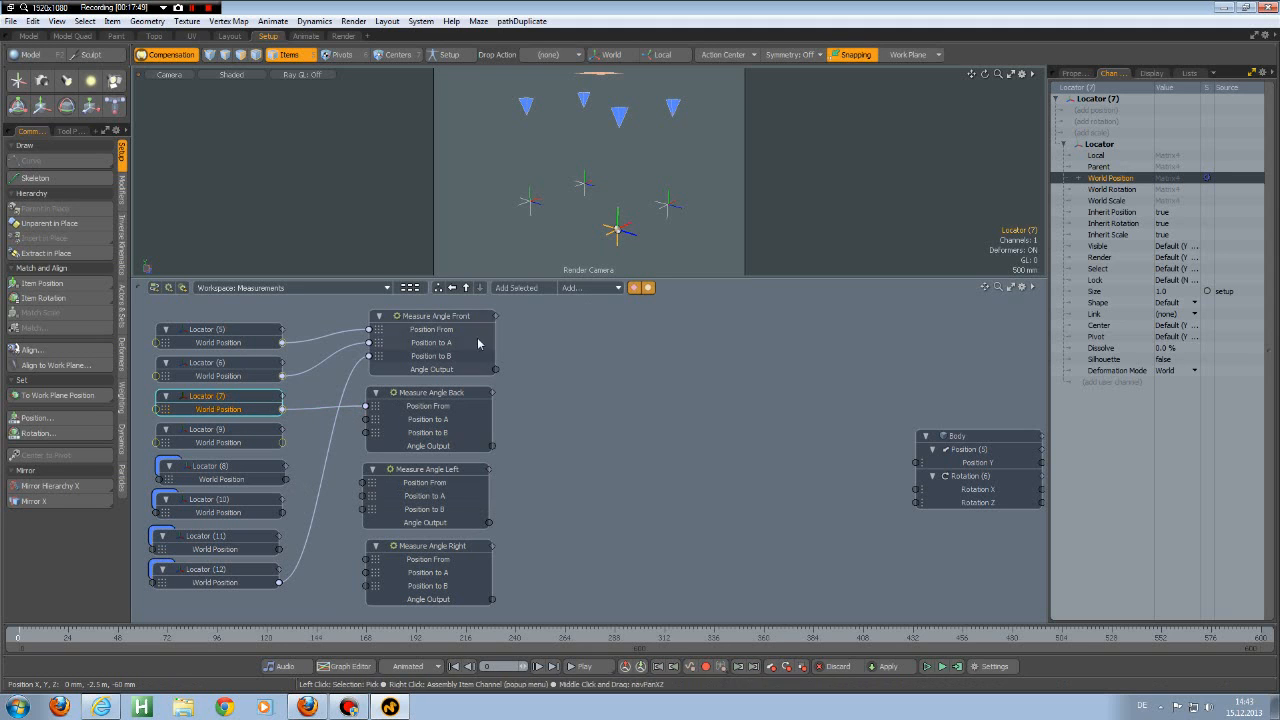
left_click(668, 205)
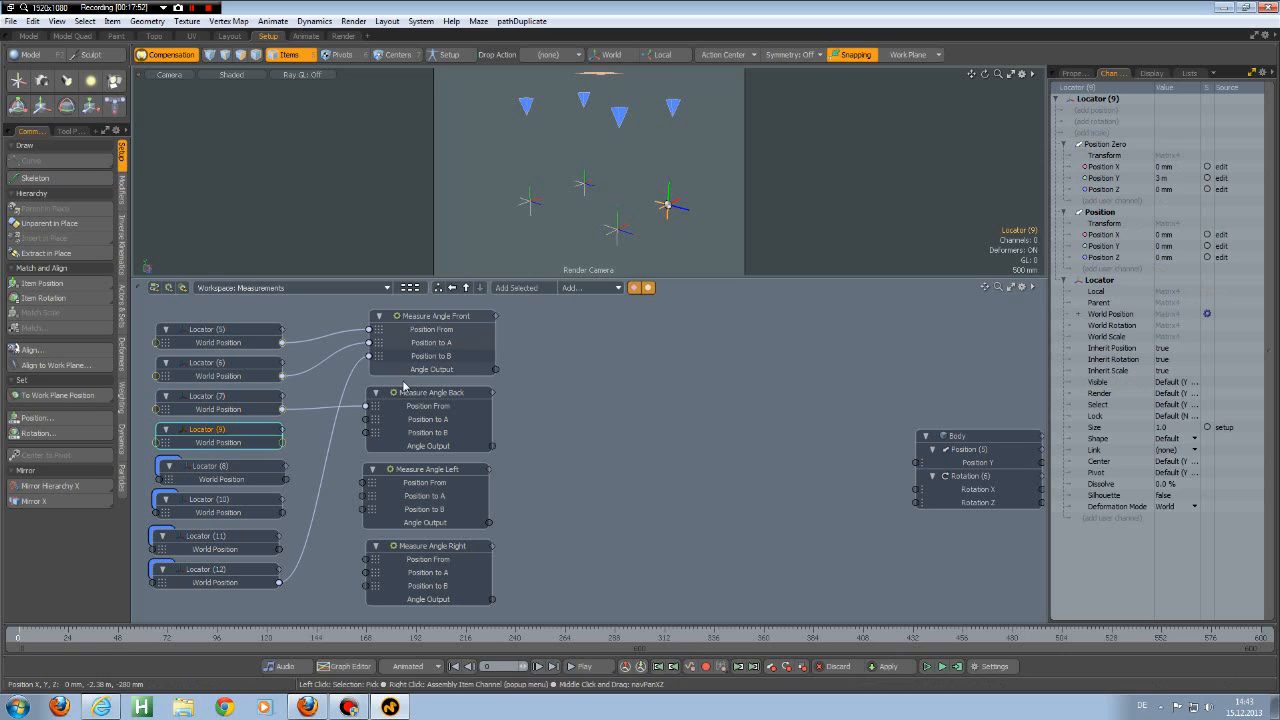
left_click_drag(282, 442, 368, 420)
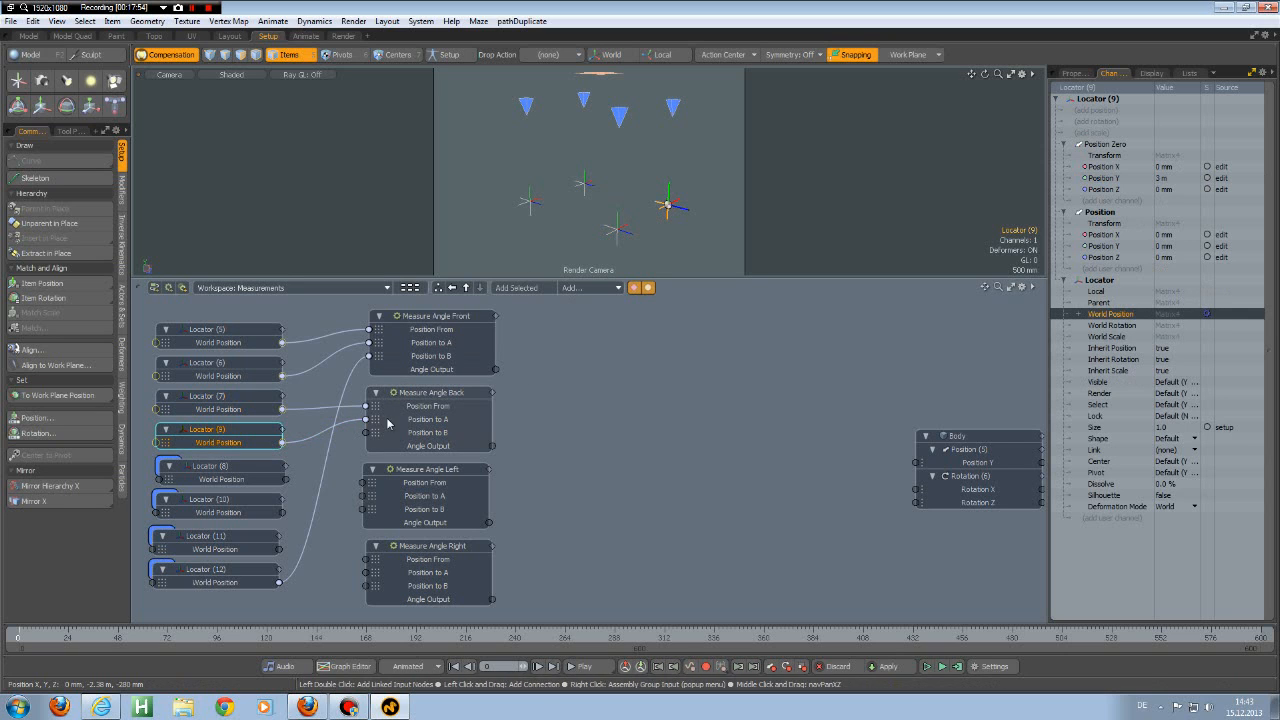
left_click(620, 118)
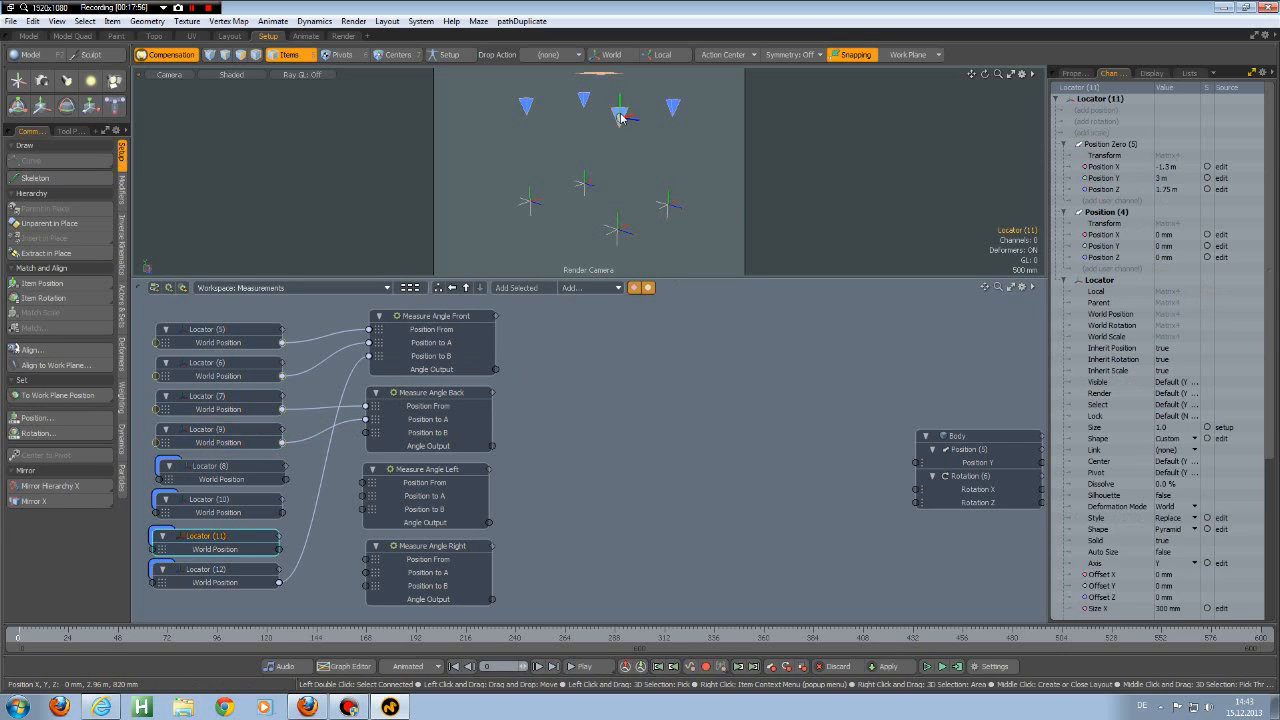
left_click_drag(279, 549, 366, 433)
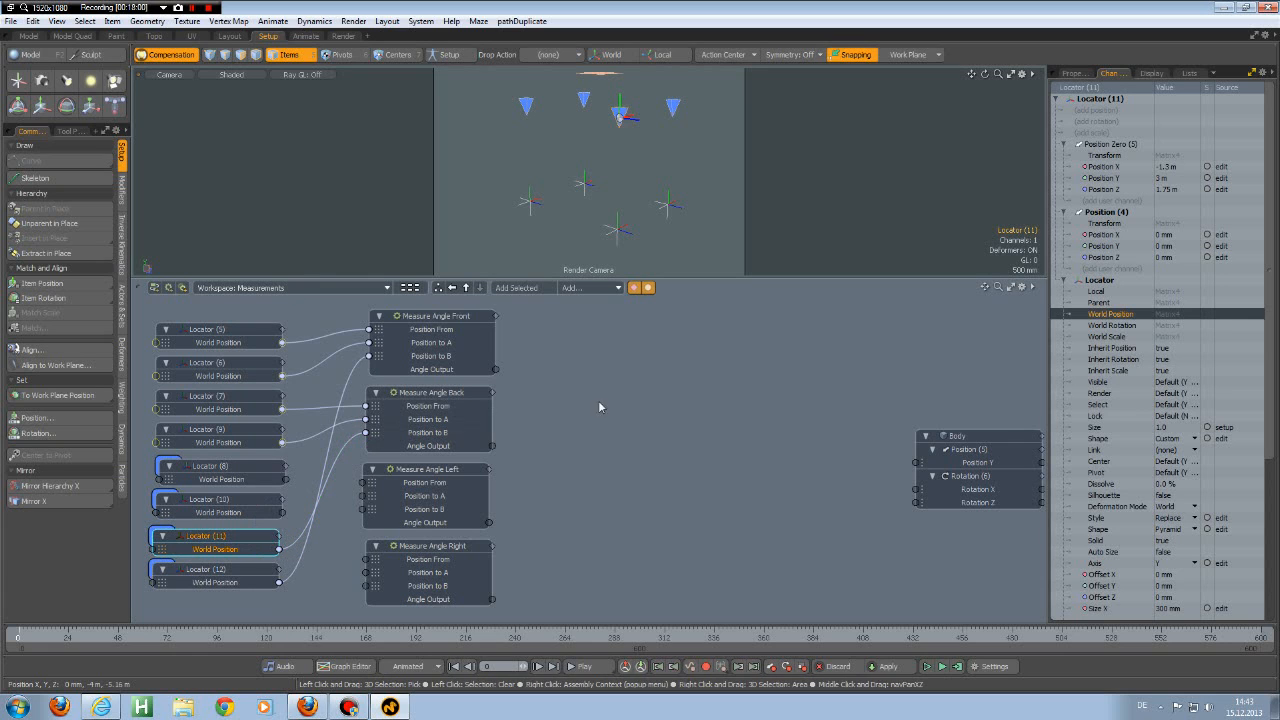
left_click(600, 400)
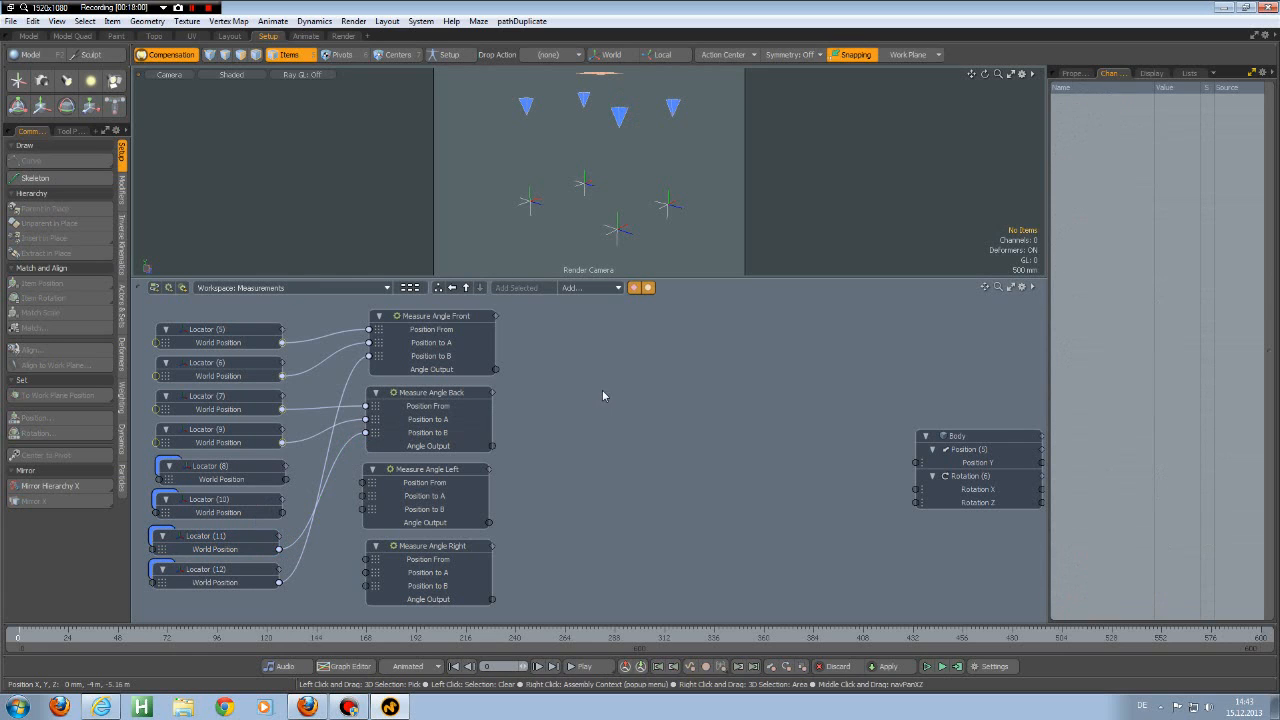
Step: Link the World Positions of Locators (5), (7) and (12) to Measure Angle Left's Position From, Position to A and Position to B
left_click(531, 203)
left_click_drag(282, 342, 363, 483)
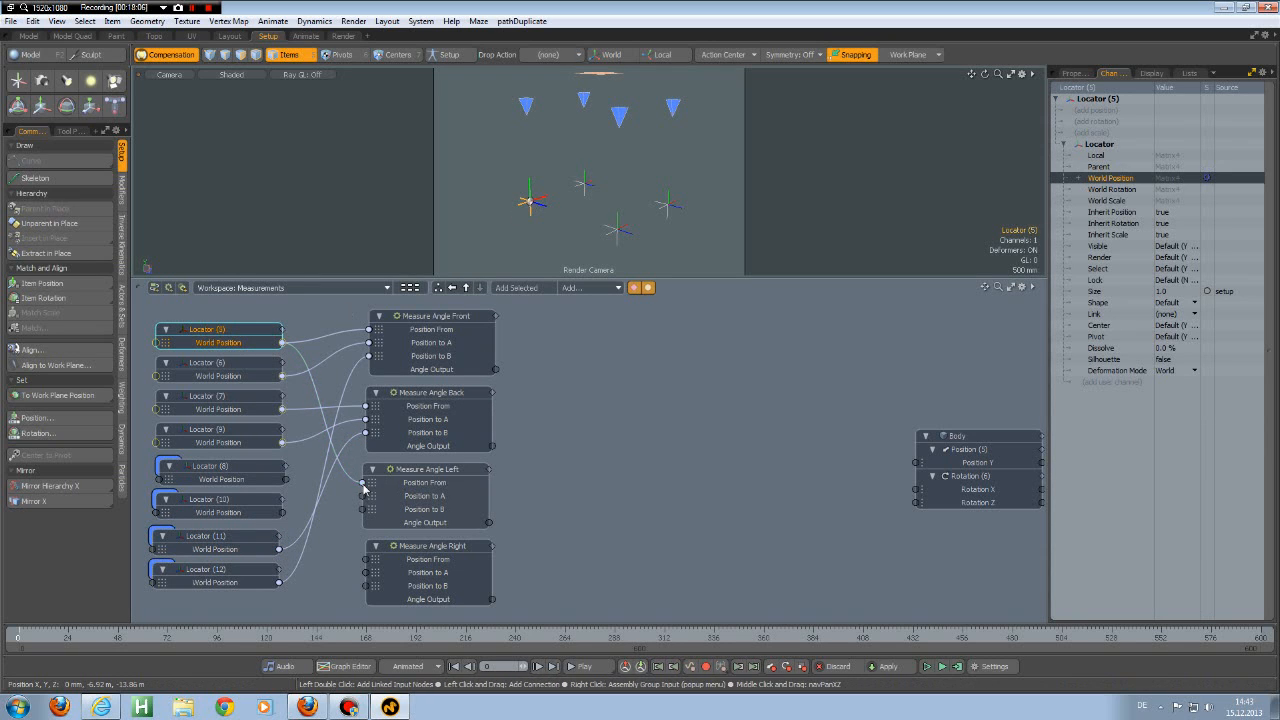
left_click(616, 230)
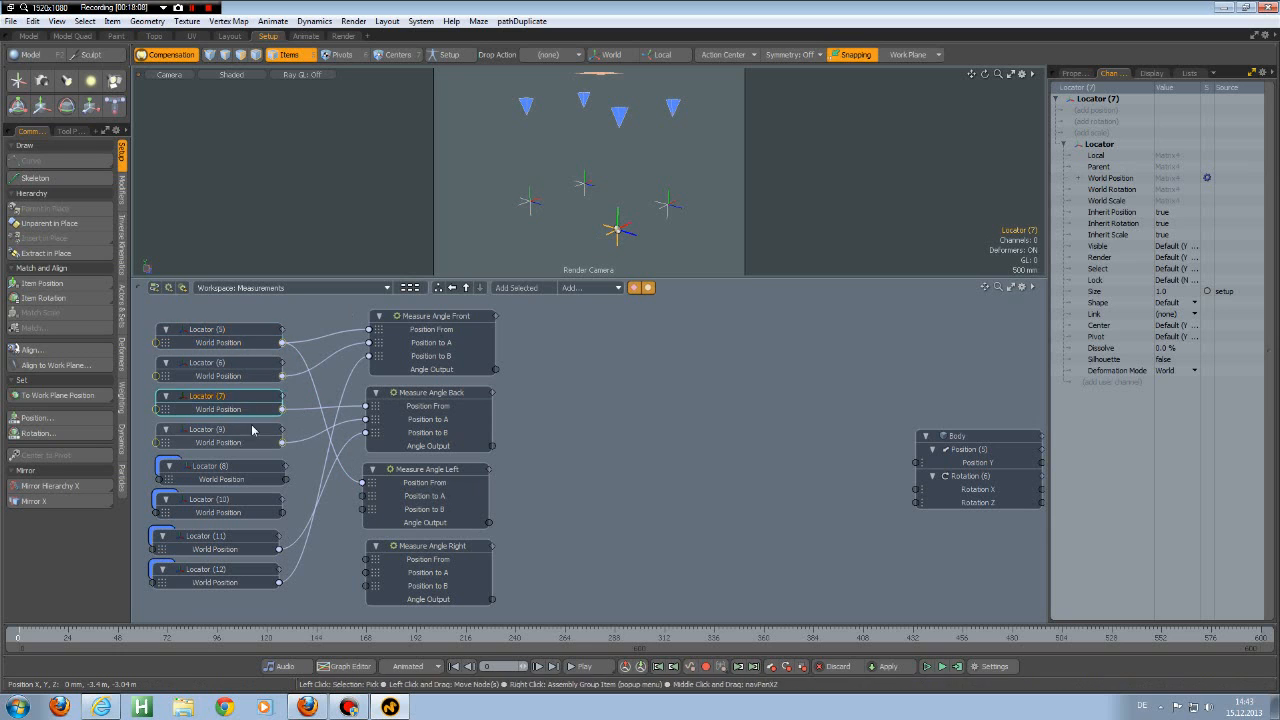
left_click_drag(282, 410, 369, 497)
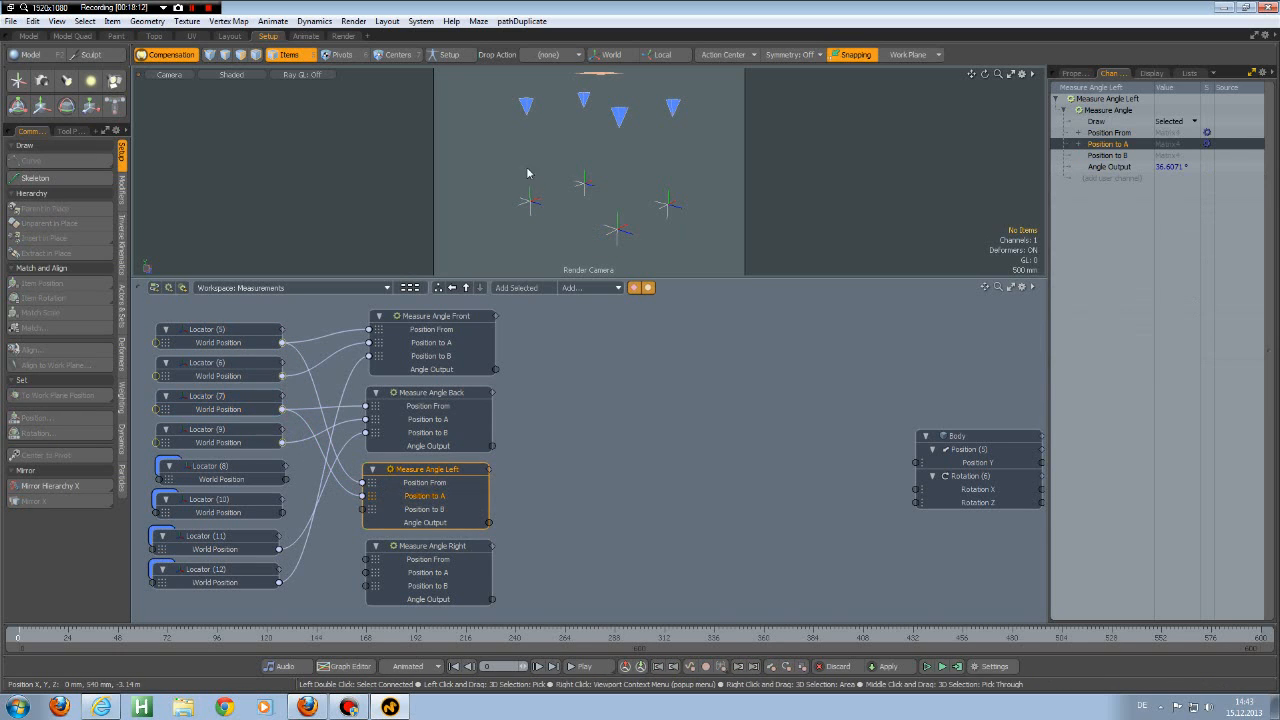
left_click(528, 105)
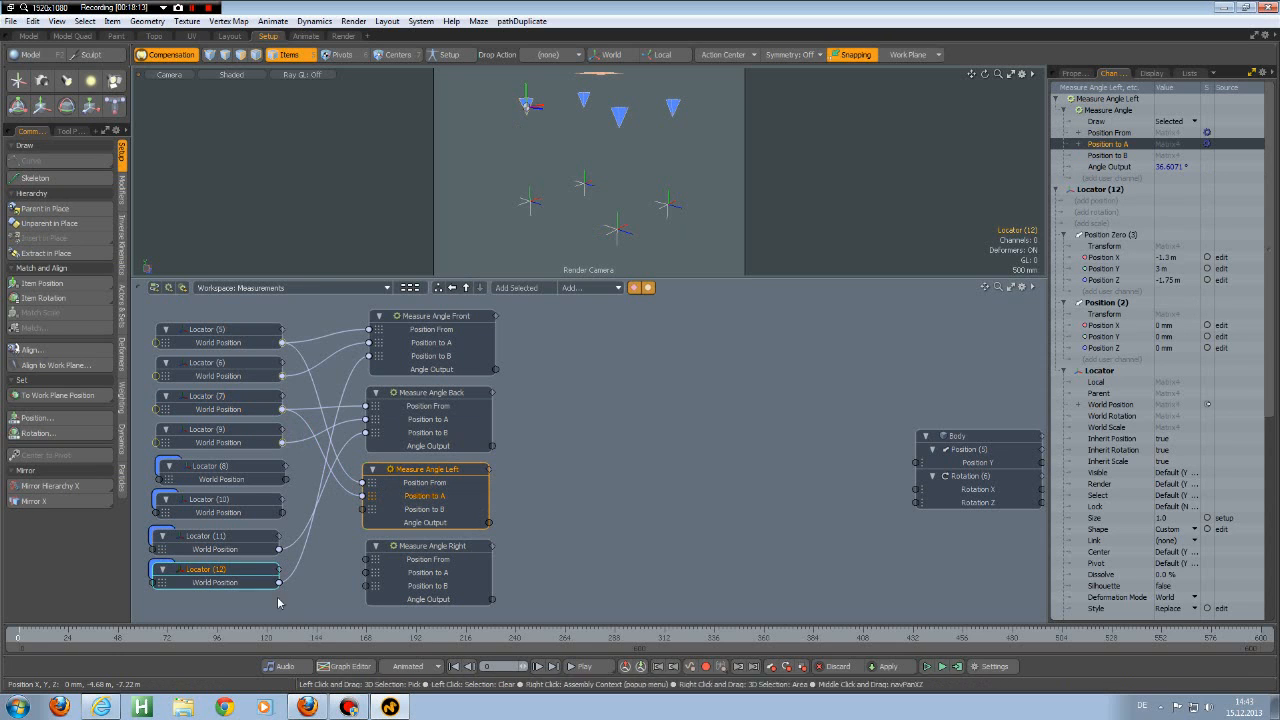
left_click_drag(278, 585, 432, 497)
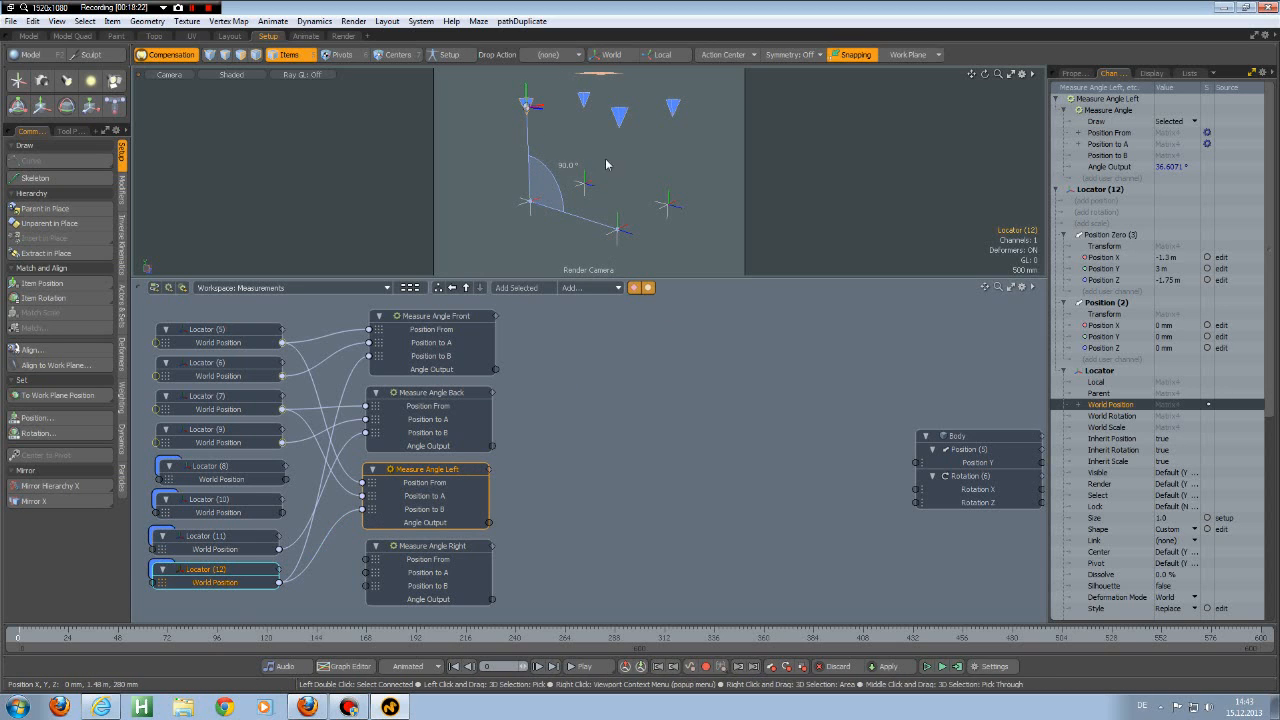
Step: Link the World Positions of Locators (6), (9) and (10) to Measure Angle Right's Position From, Position to A and Position to B
left_click(585, 185)
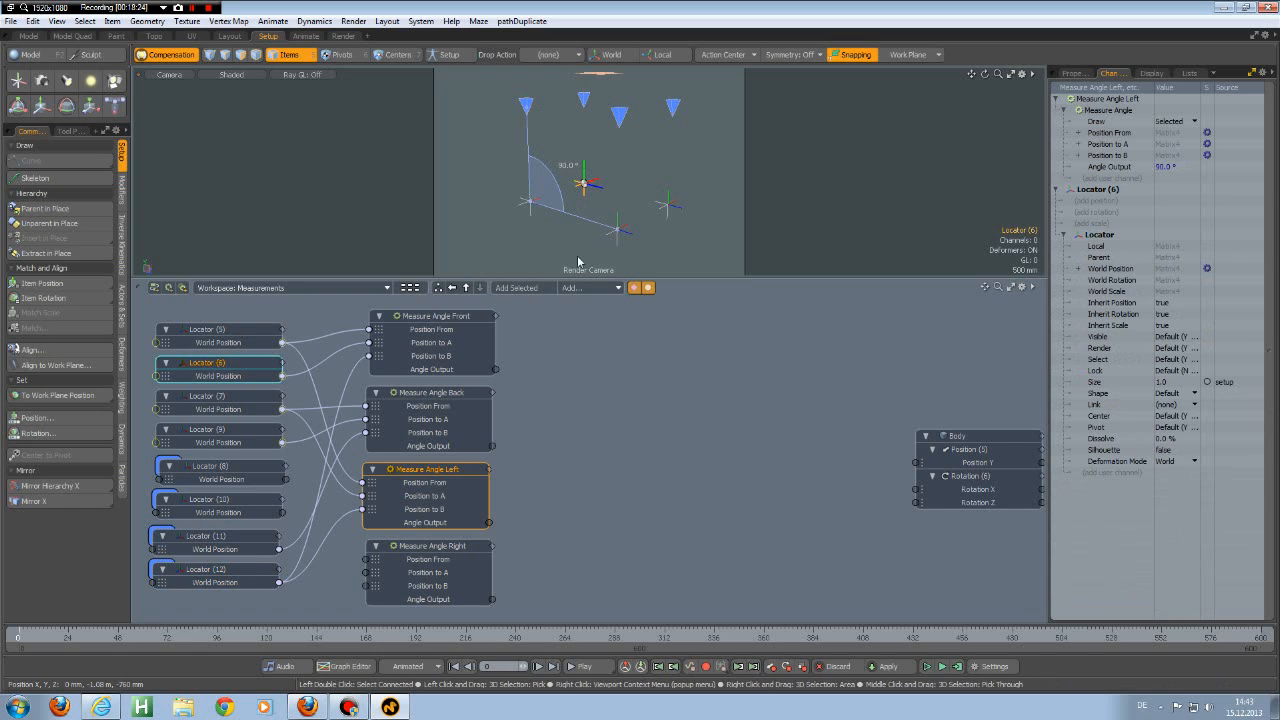
left_click_drag(283, 377, 366, 567)
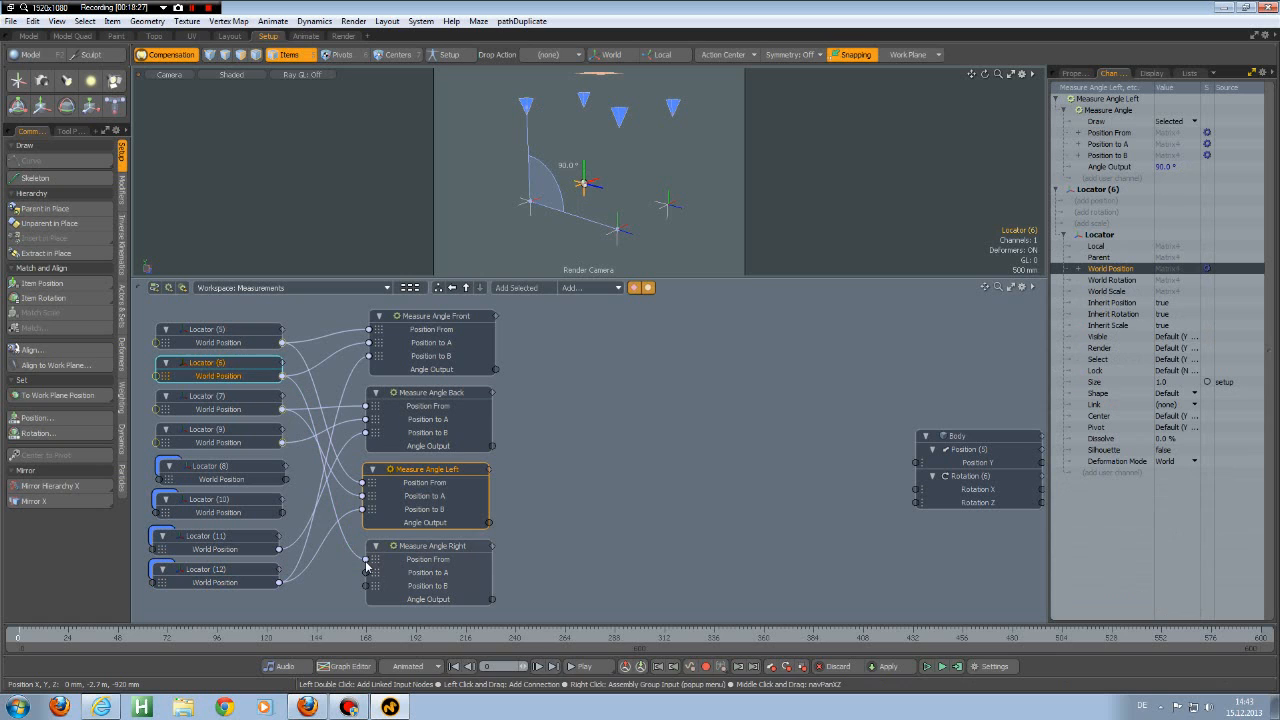
left_click(668, 205)
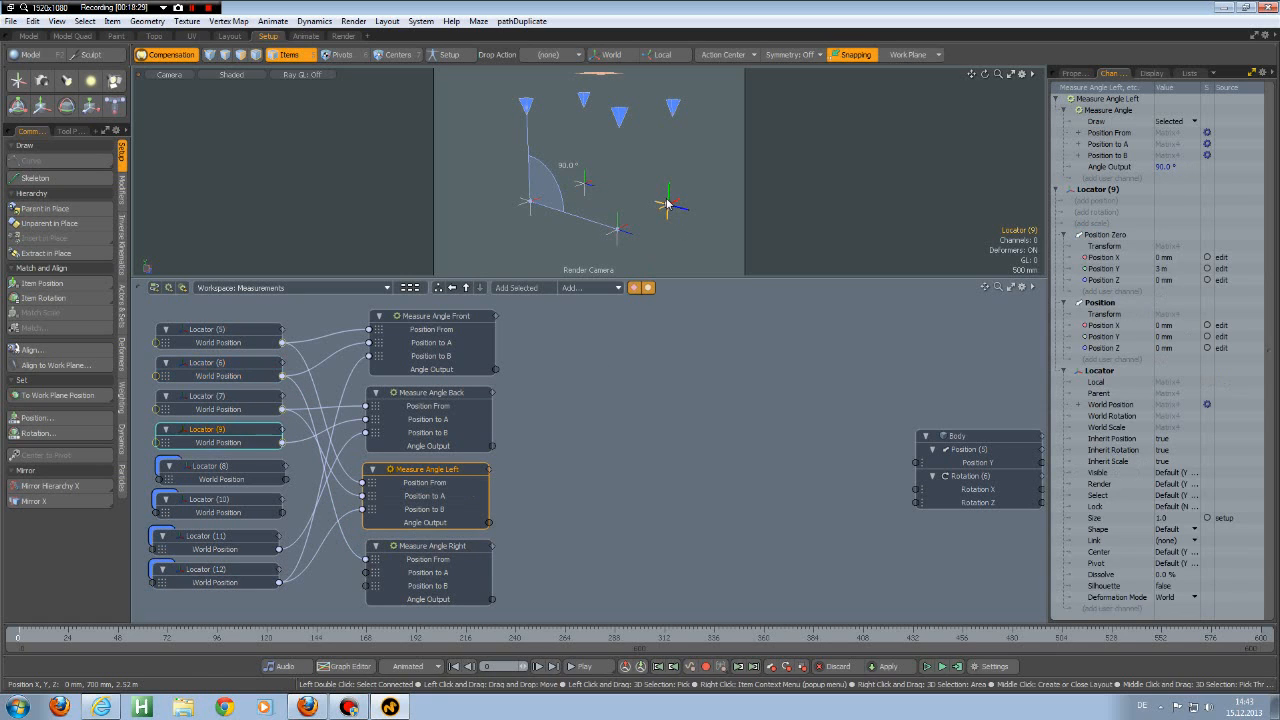
left_click_drag(283, 443, 366, 573)
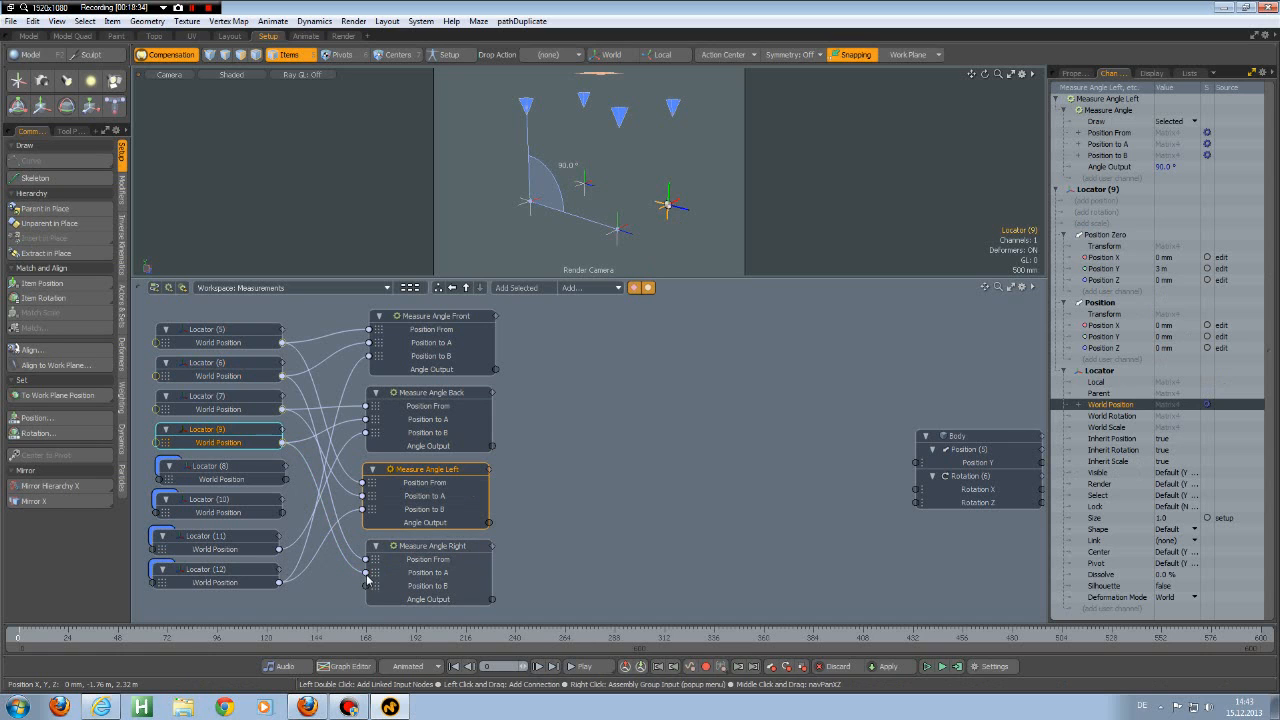
left_click(586, 99)
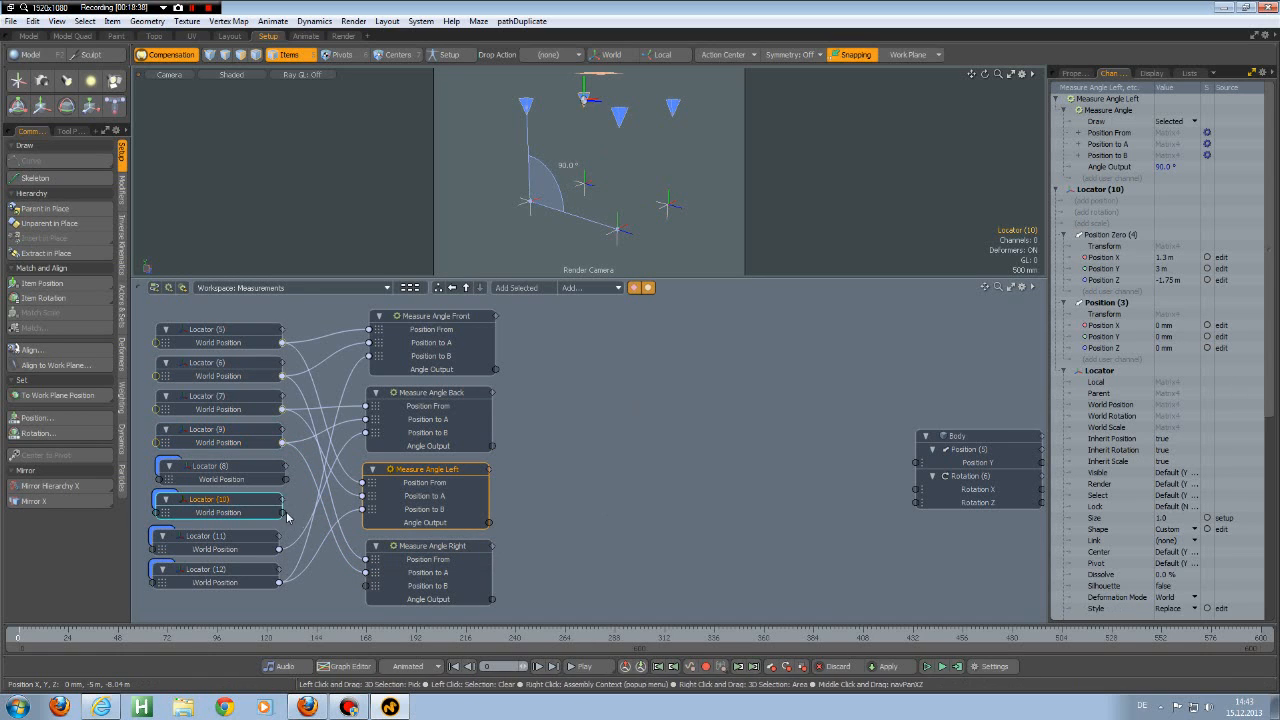
left_click_drag(284, 514, 365, 590)
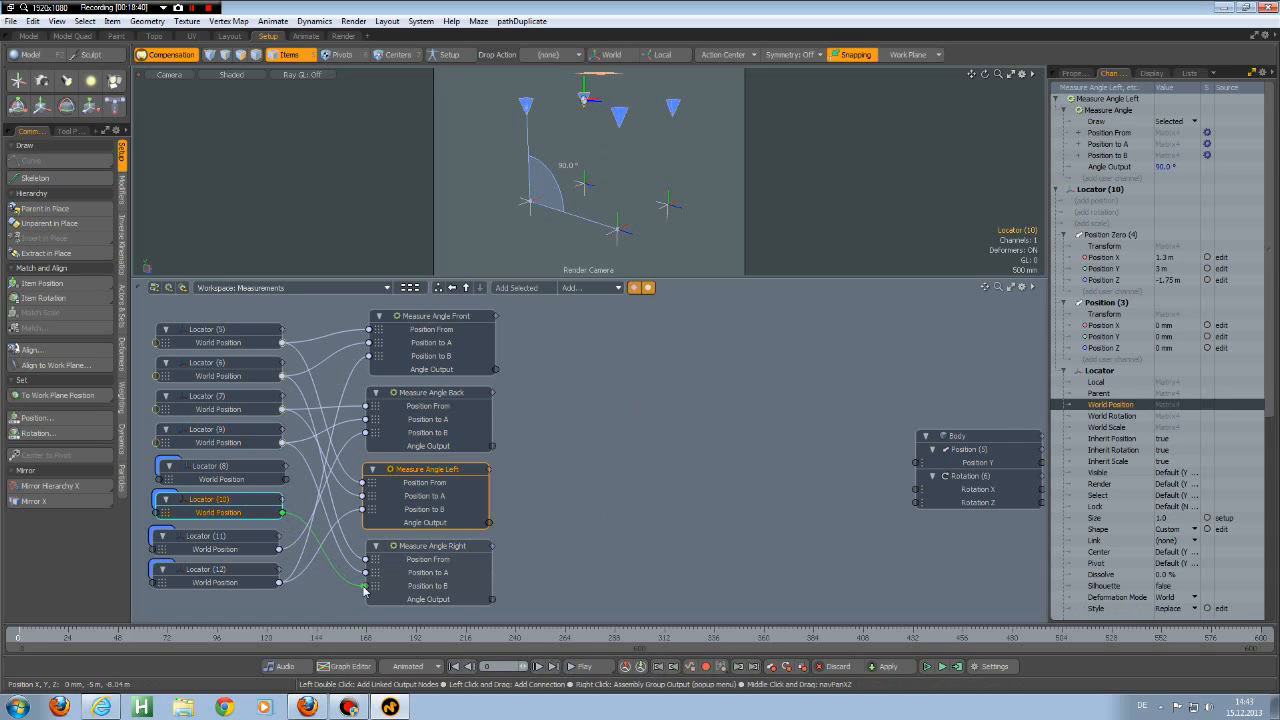
Step: Select all four Measure Angle nodes and play the animation in an enlarged 3D view to check their angles, finishing at frame 0
left_click(442, 549)
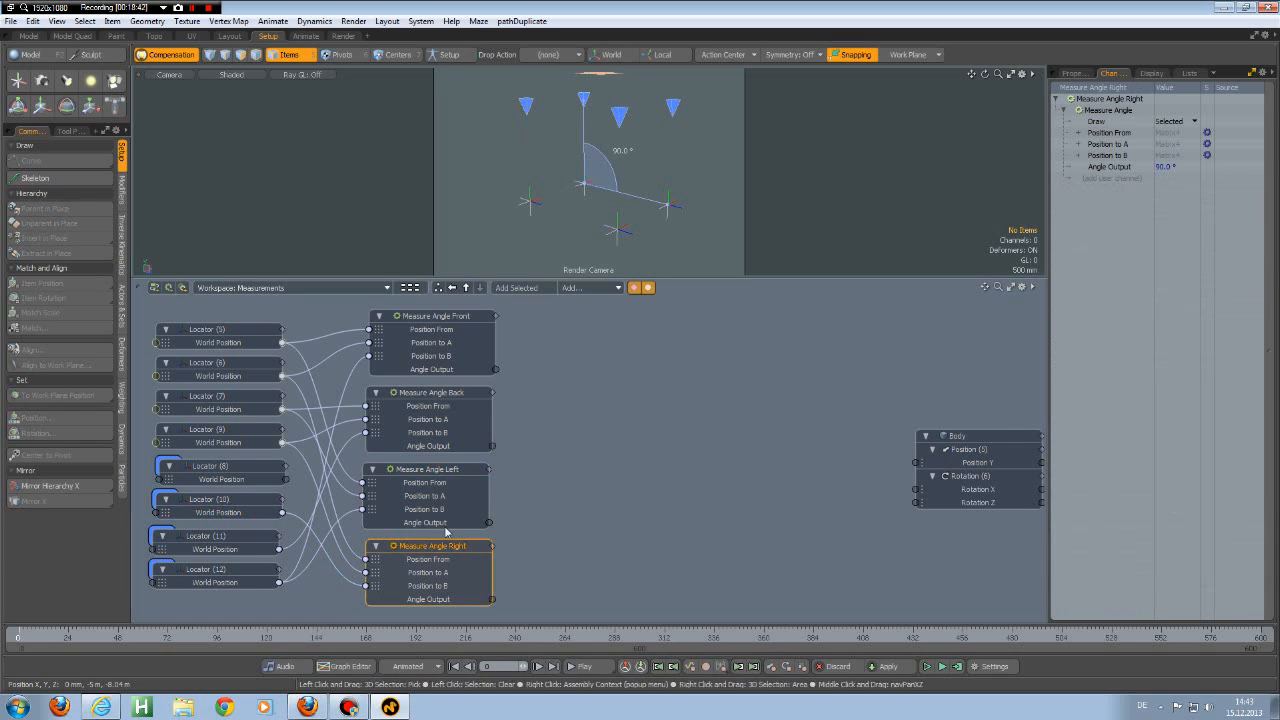
left_click(430, 470, "shift")
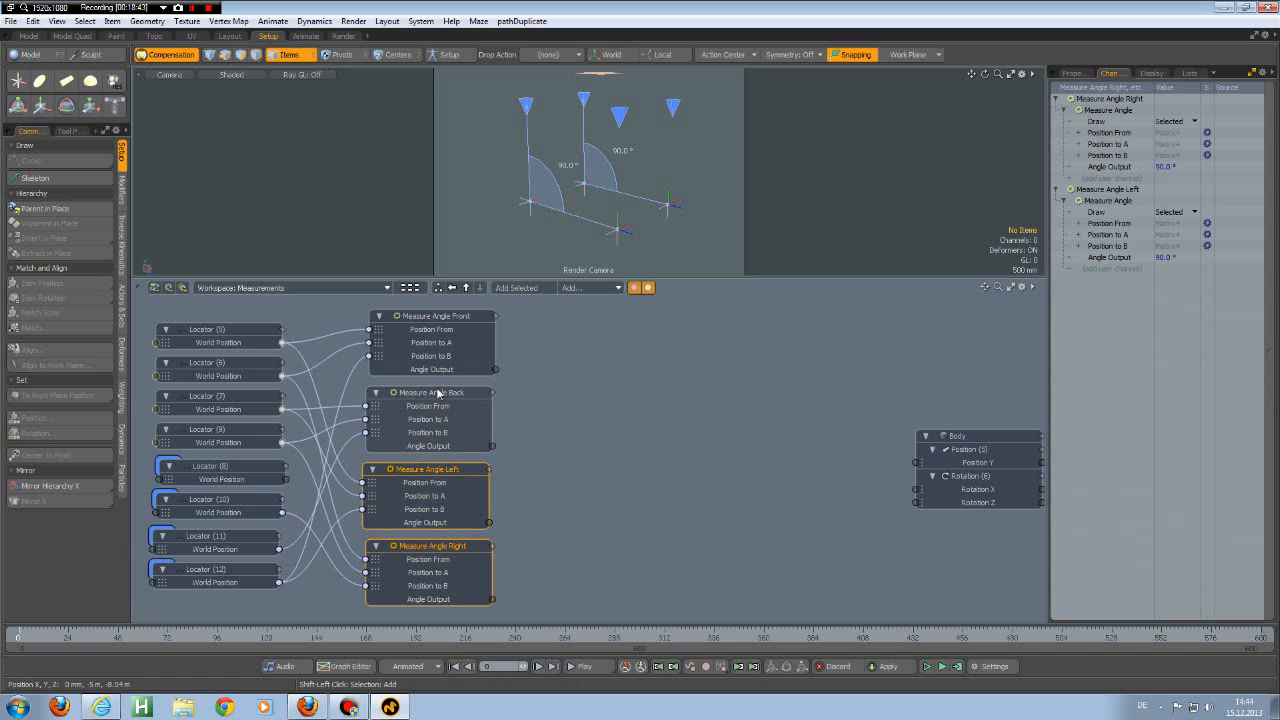
left_click(440, 393, "shift")
left_click(450, 321, "shift")
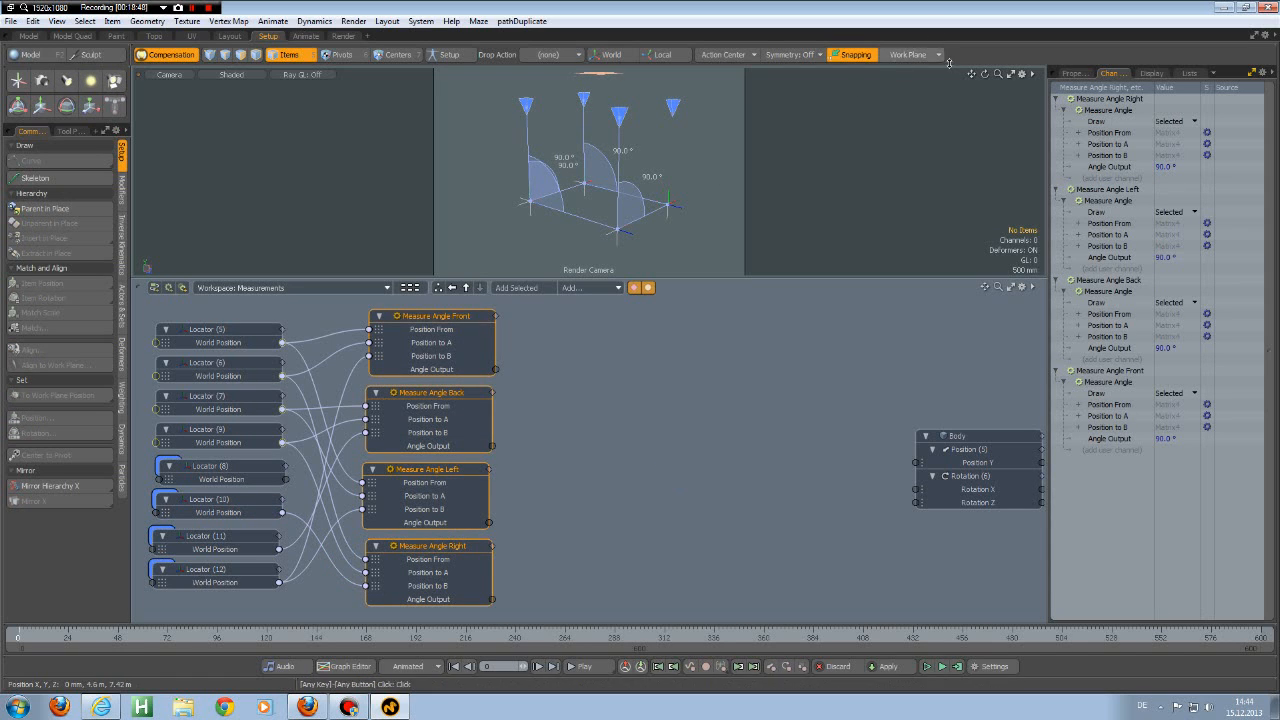
left_click(1010, 75)
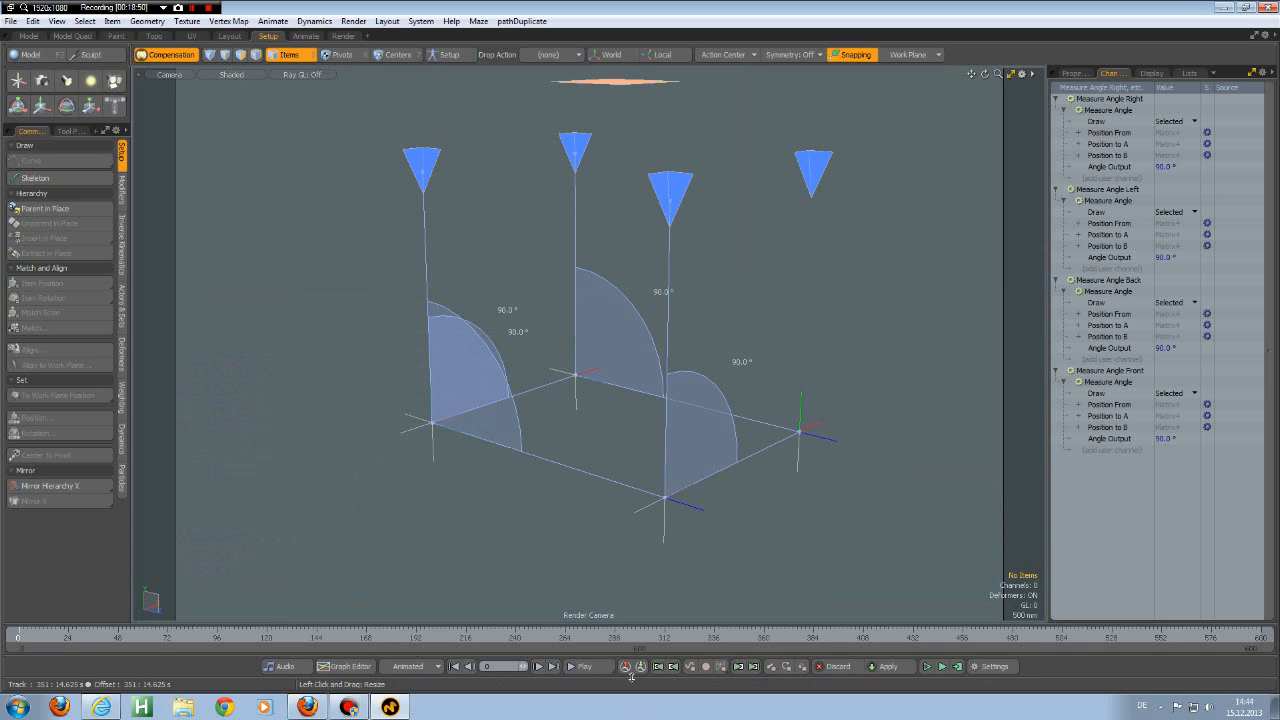
left_click(584, 666)
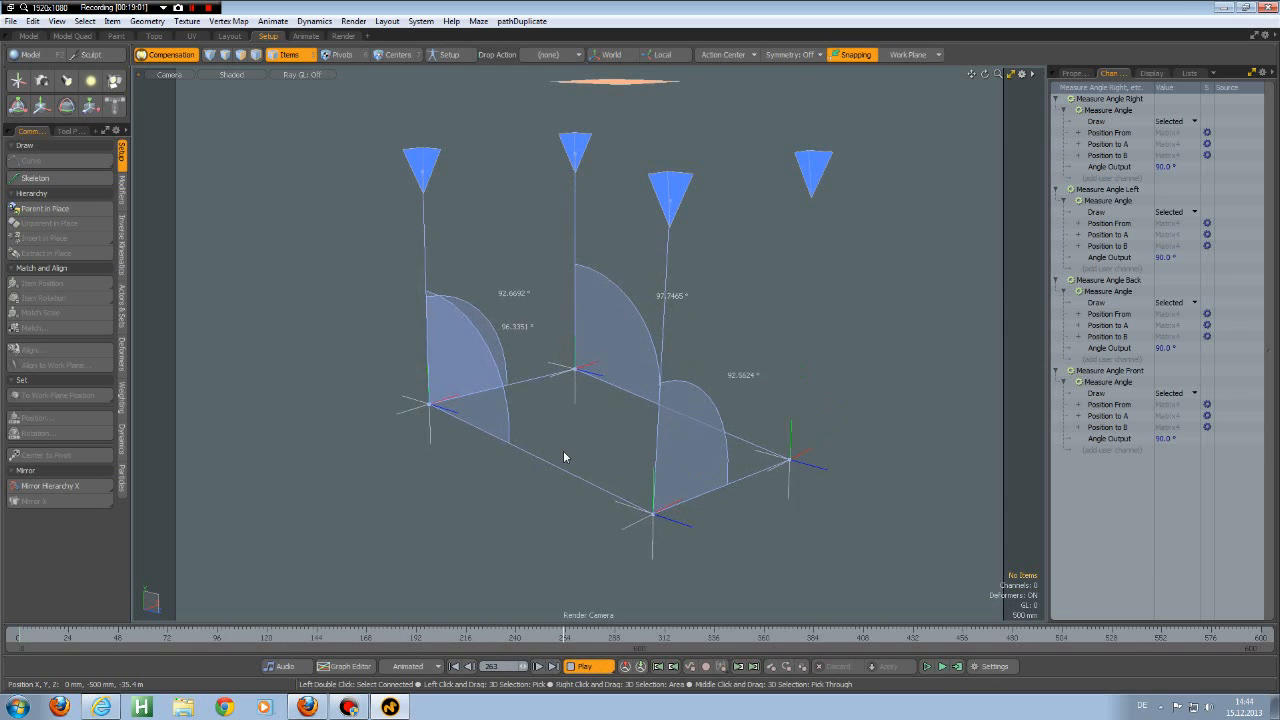
left_click(584, 666)
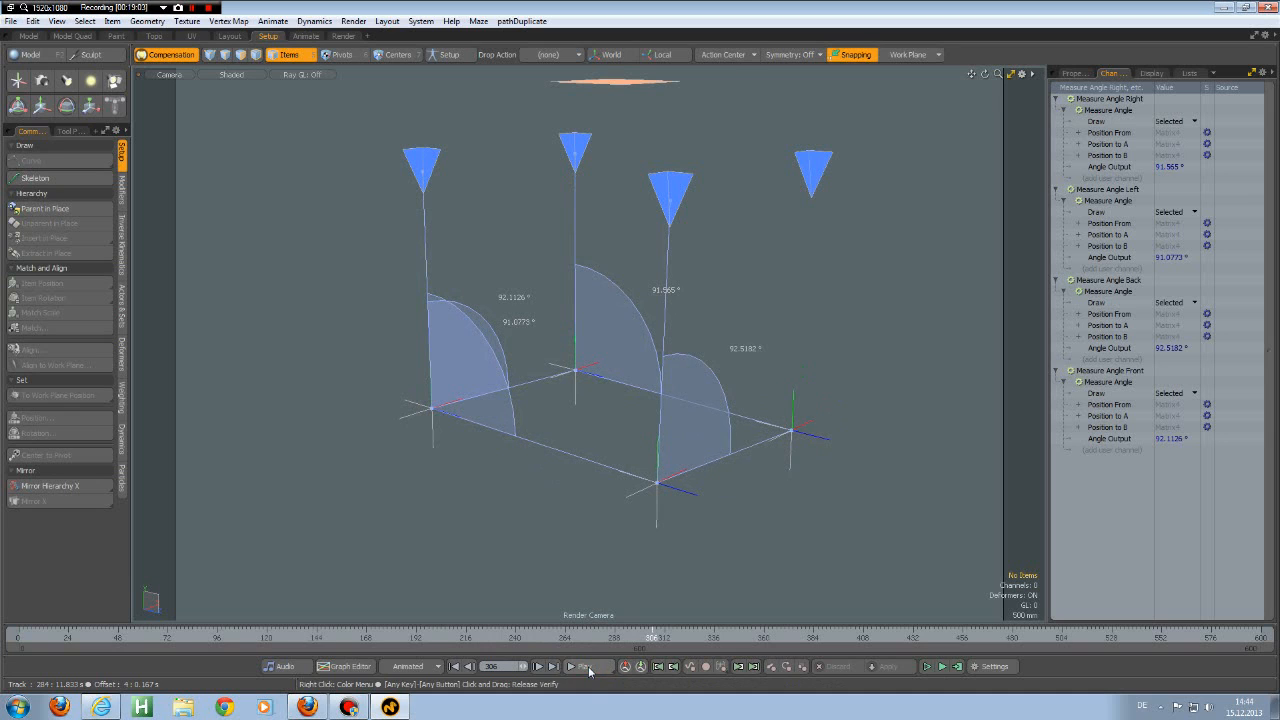
left_click(454, 667)
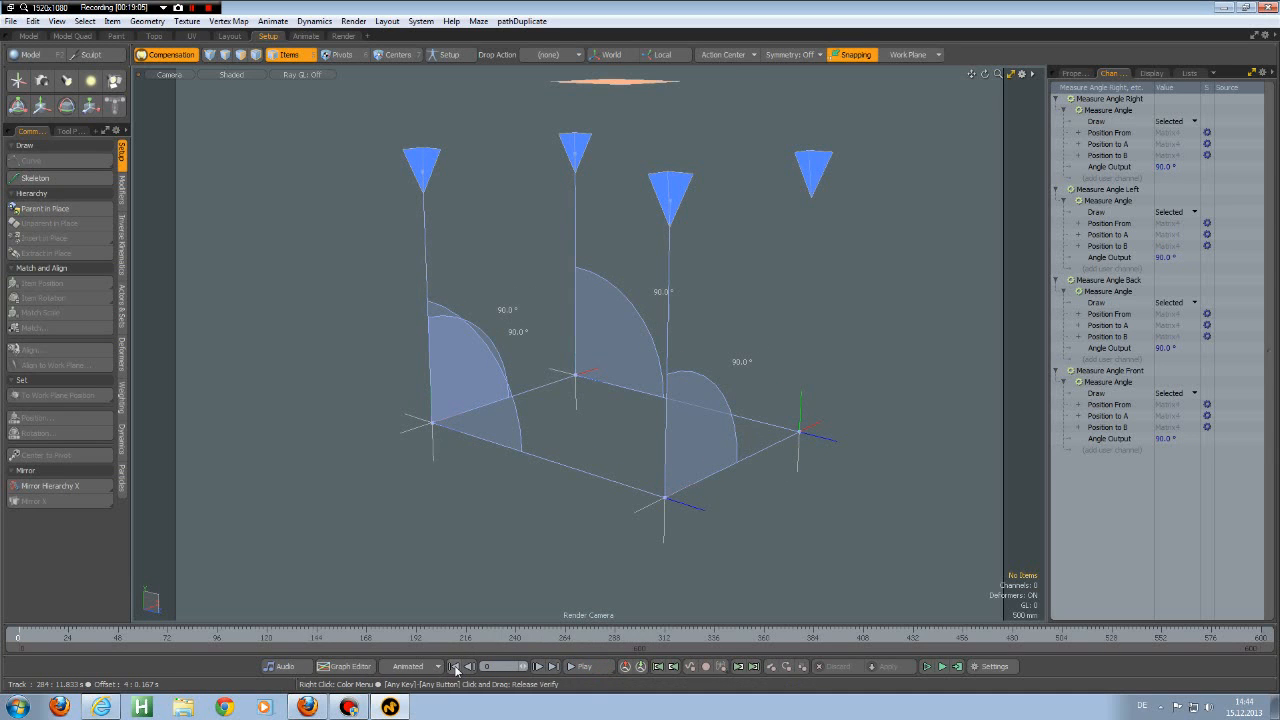
left_click(1012, 75)
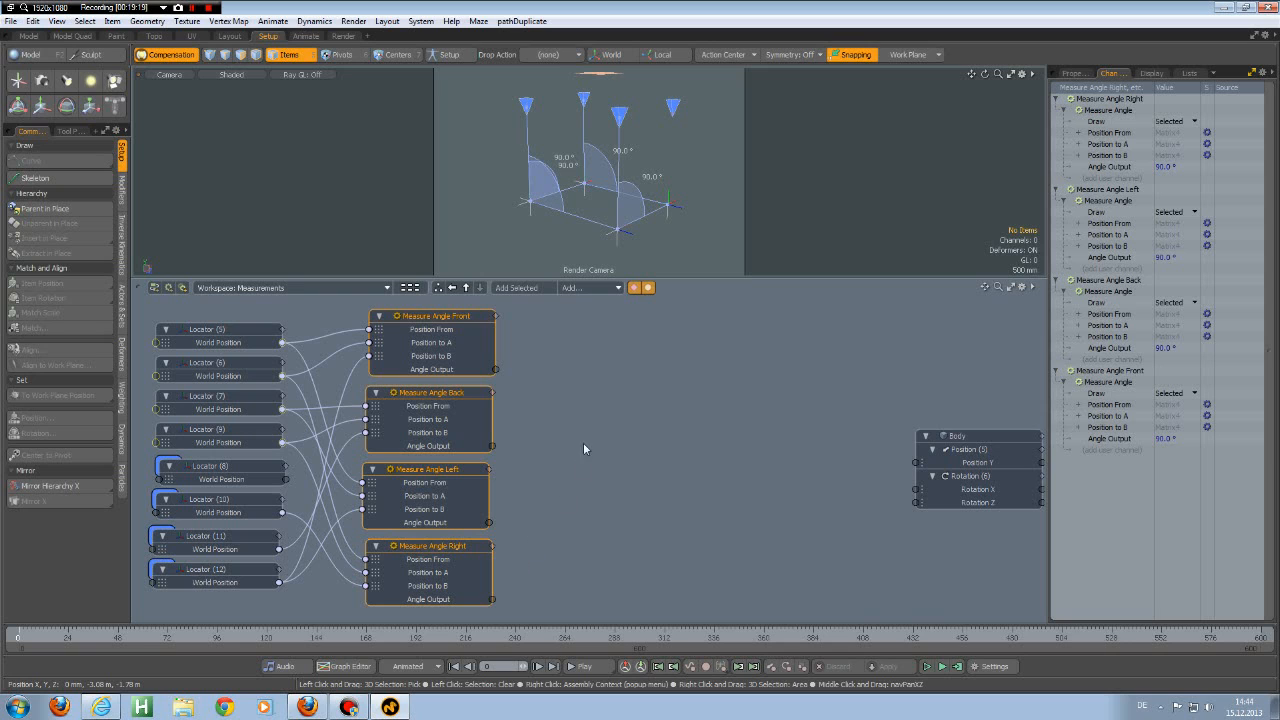
Step: Add two Basic Math: Average modifiers to the schematic, placing one beside the Front/Back angle nodes and one beside the Left/Right nodes
left_click(589, 379)
left_click(573, 287)
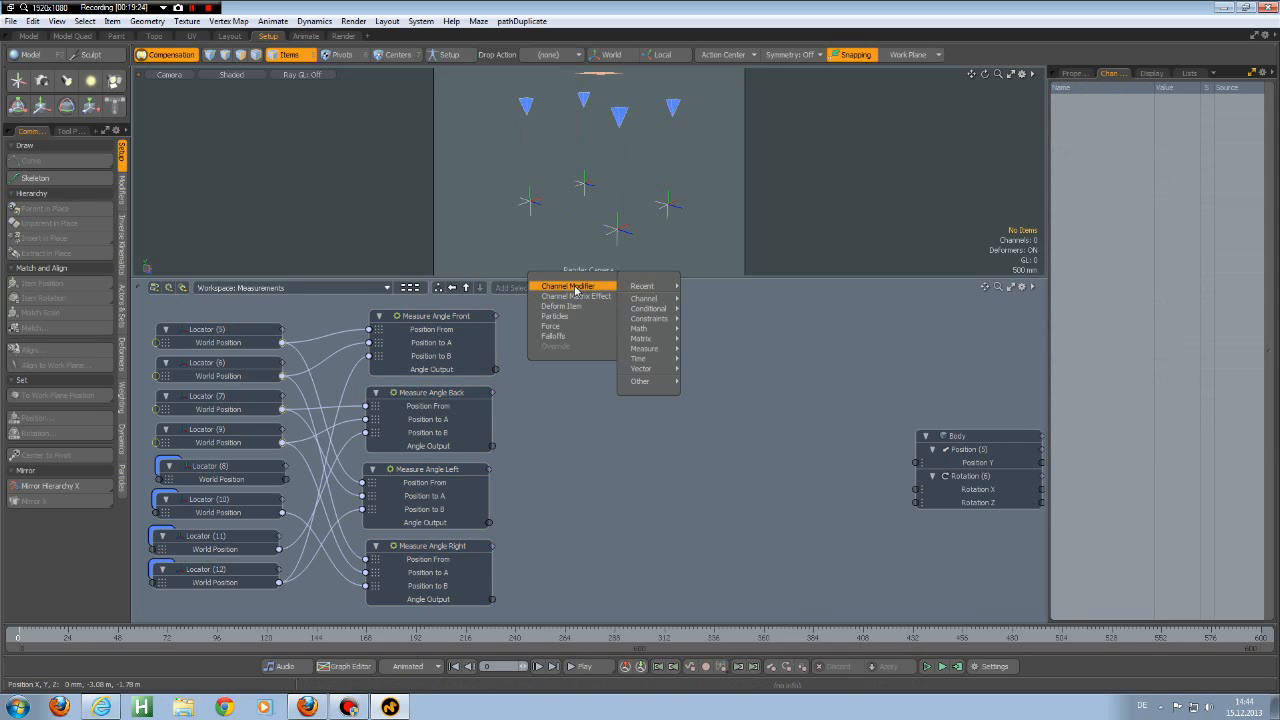
mouse_move(640, 328)
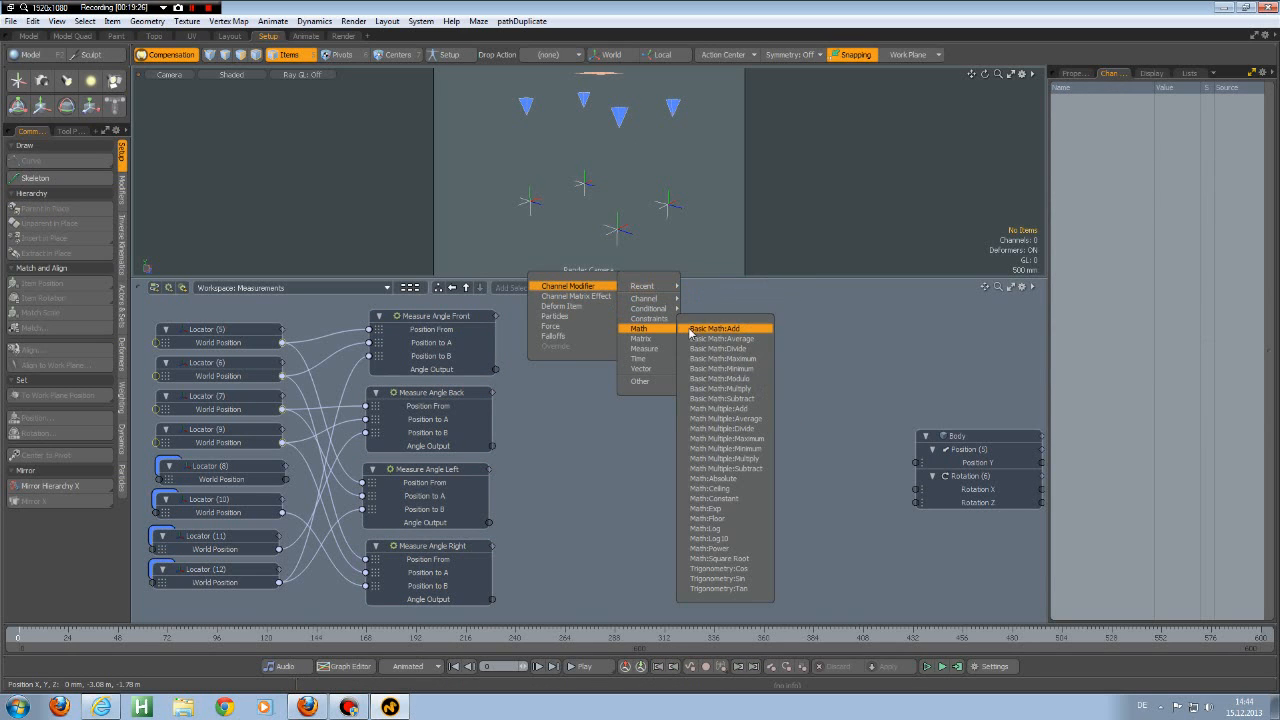
left_click(724, 341)
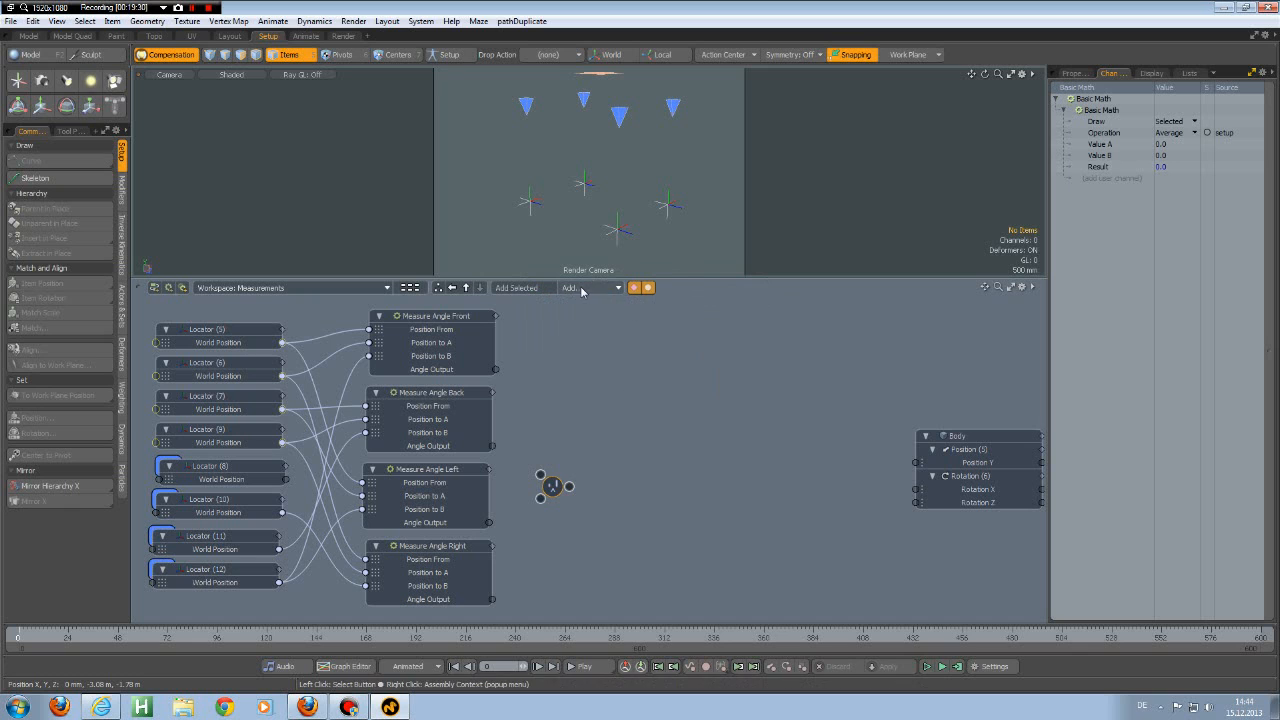
left_click(590, 288)
mouse_move(648, 288)
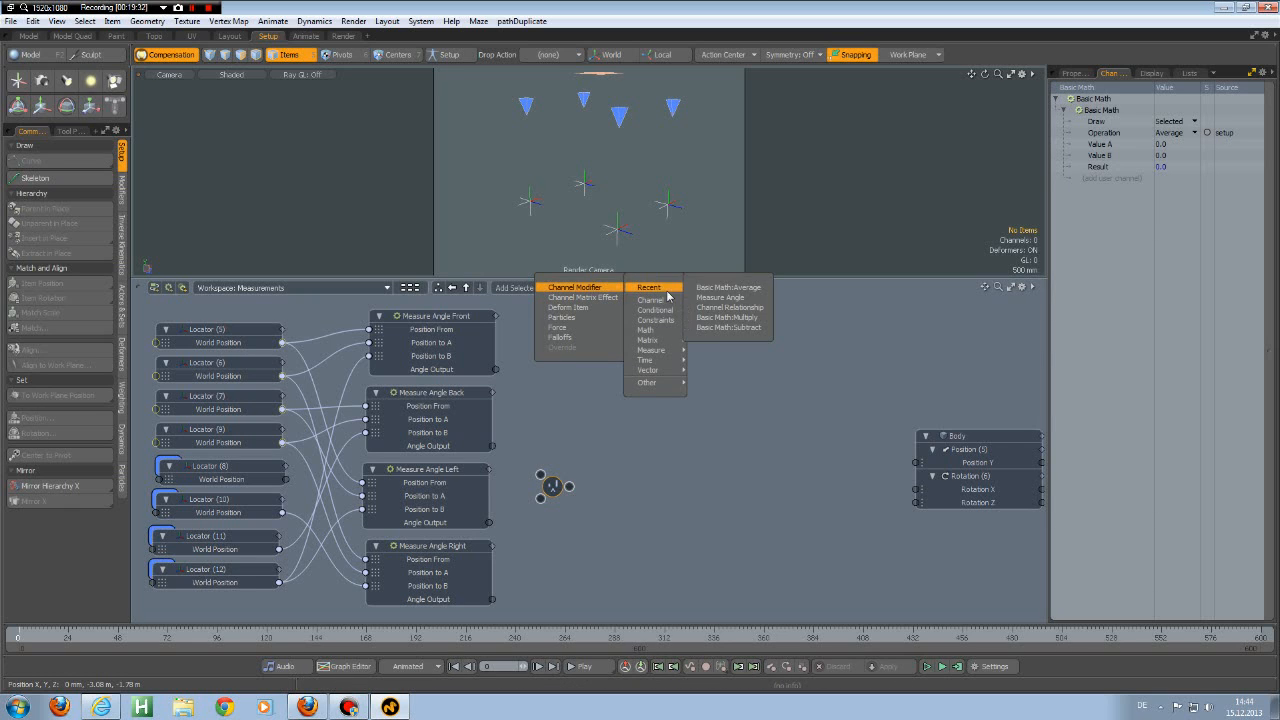
left_click(729, 288)
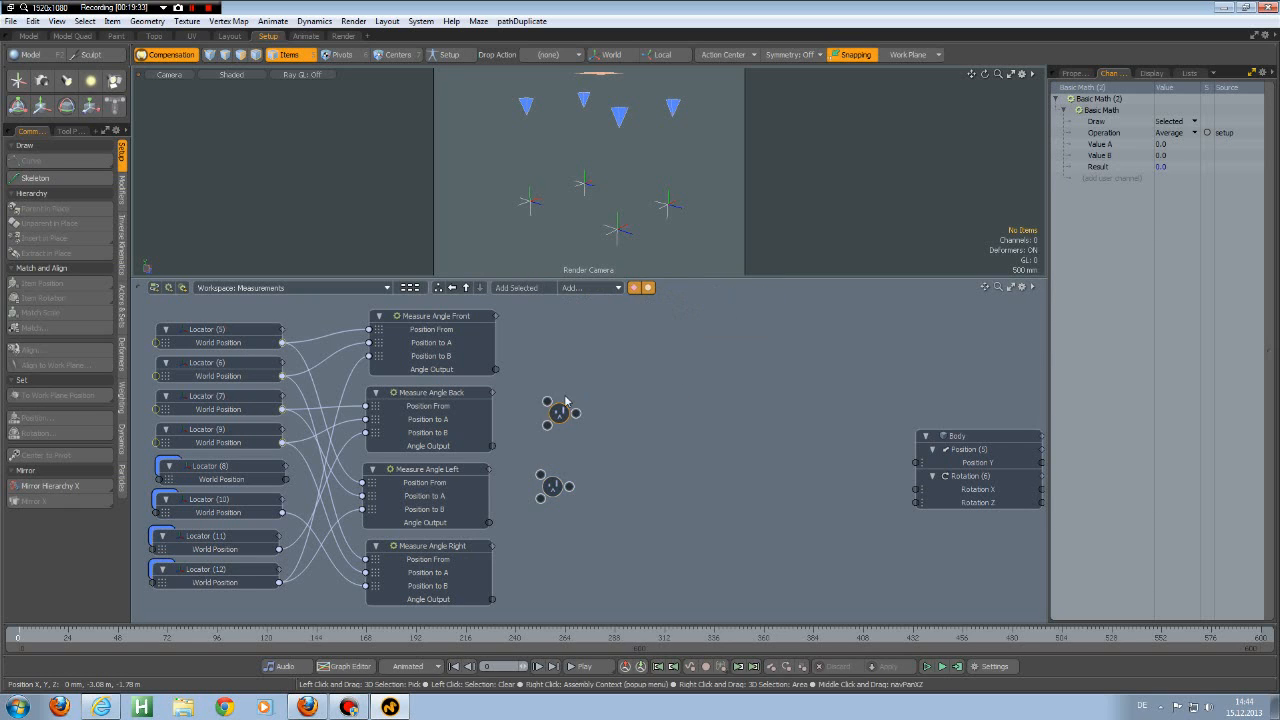
left_click_drag(561, 410, 556, 380)
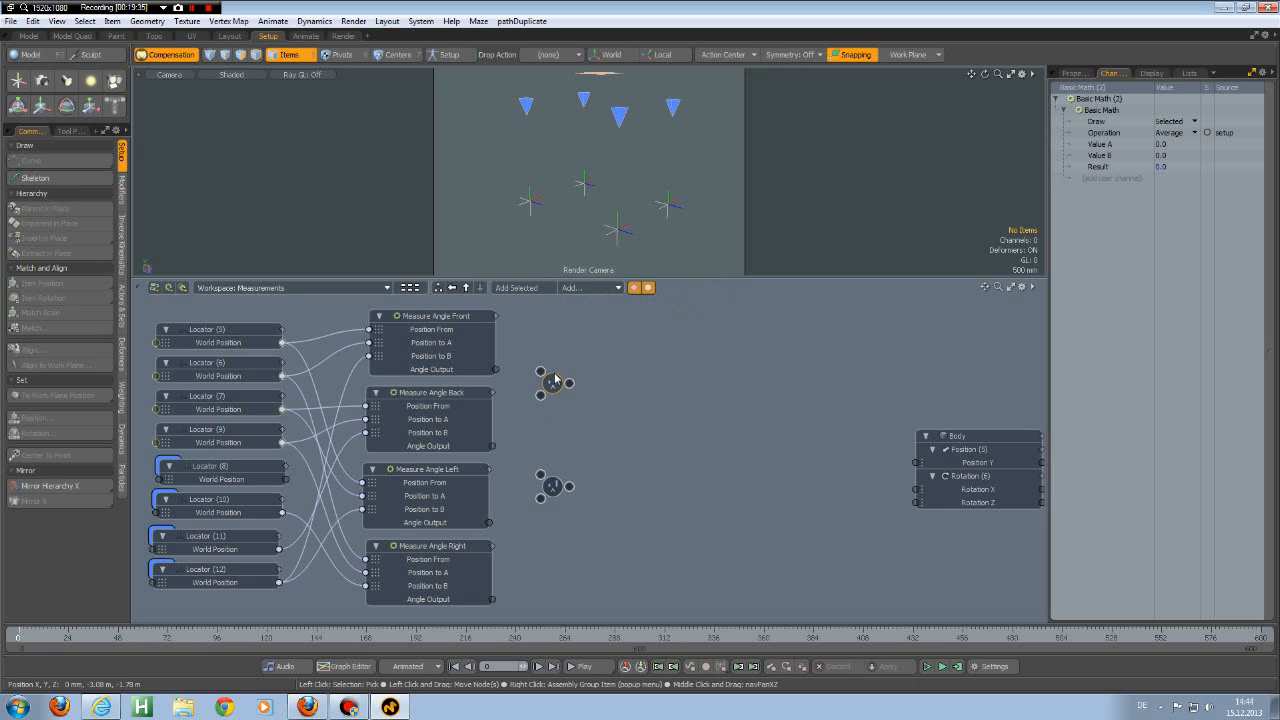
left_click_drag(555, 486, 556, 532)
Step: Link the Front and Back Angle Outputs to the upper Average node and the Left and Right Angle Outputs to the lower one
left_click_drag(493, 601, 541, 524)
left_click_drag(491, 446, 544, 371)
left_click(556, 382)
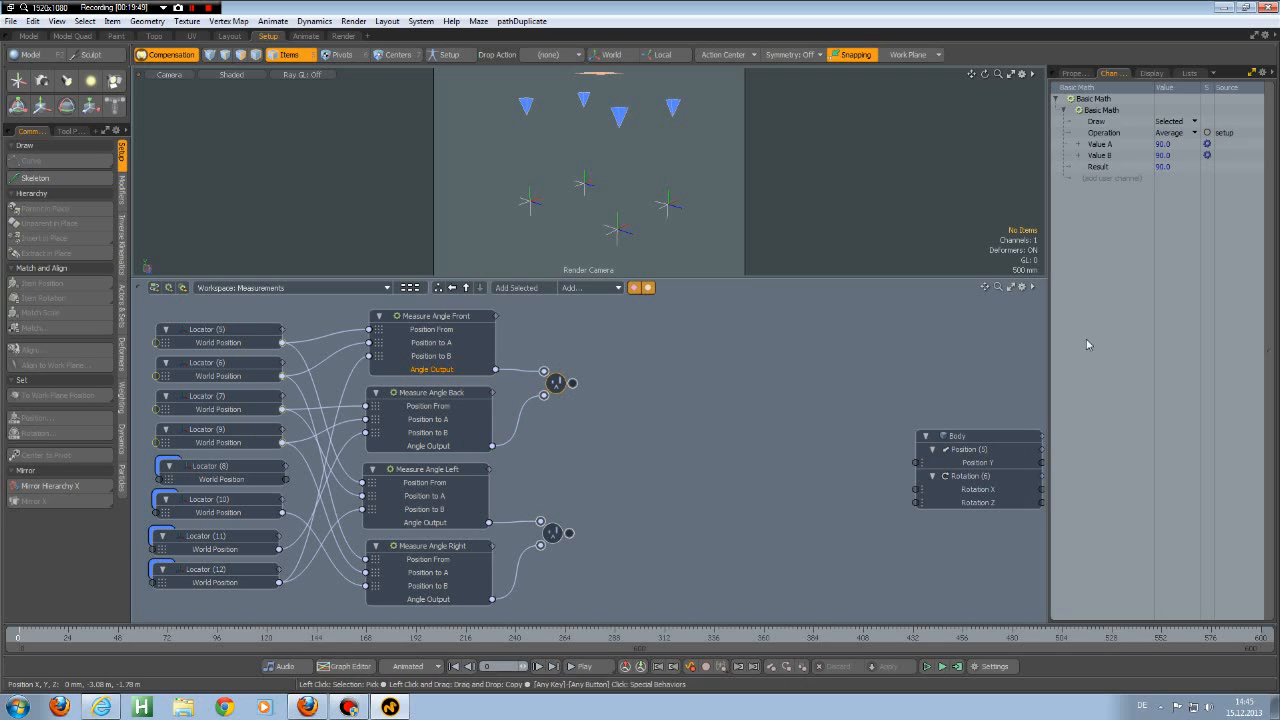
Step: Make the Body item visible and link the Front/Back Average result to Body's Rotation Z, trying Rotation X first
left_click(1252, 75)
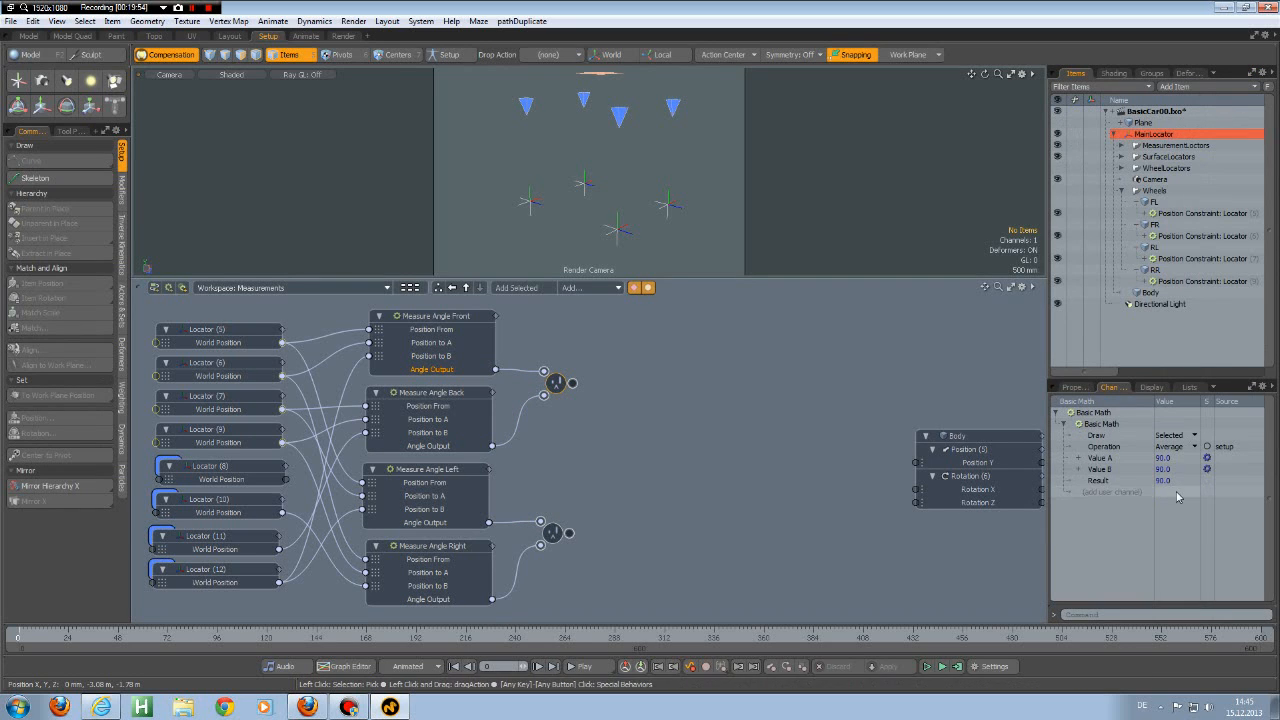
left_click(1058, 292)
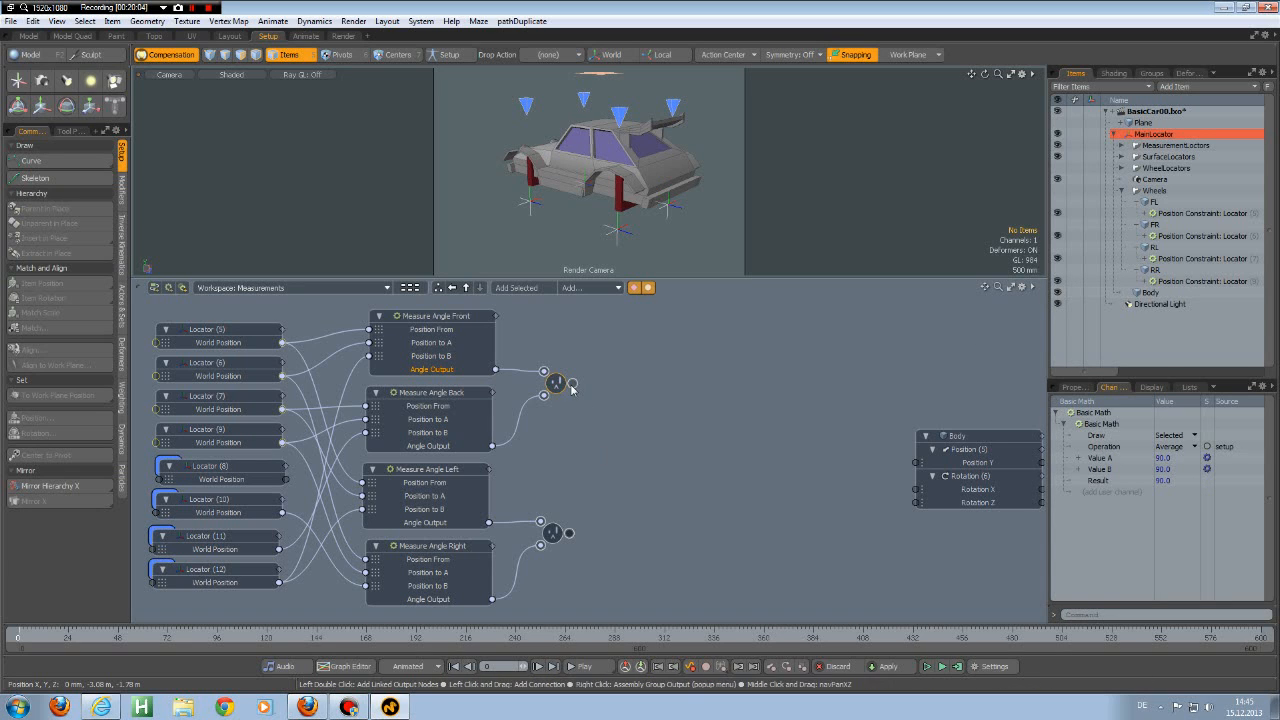
left_click_drag(572, 383, 914, 496)
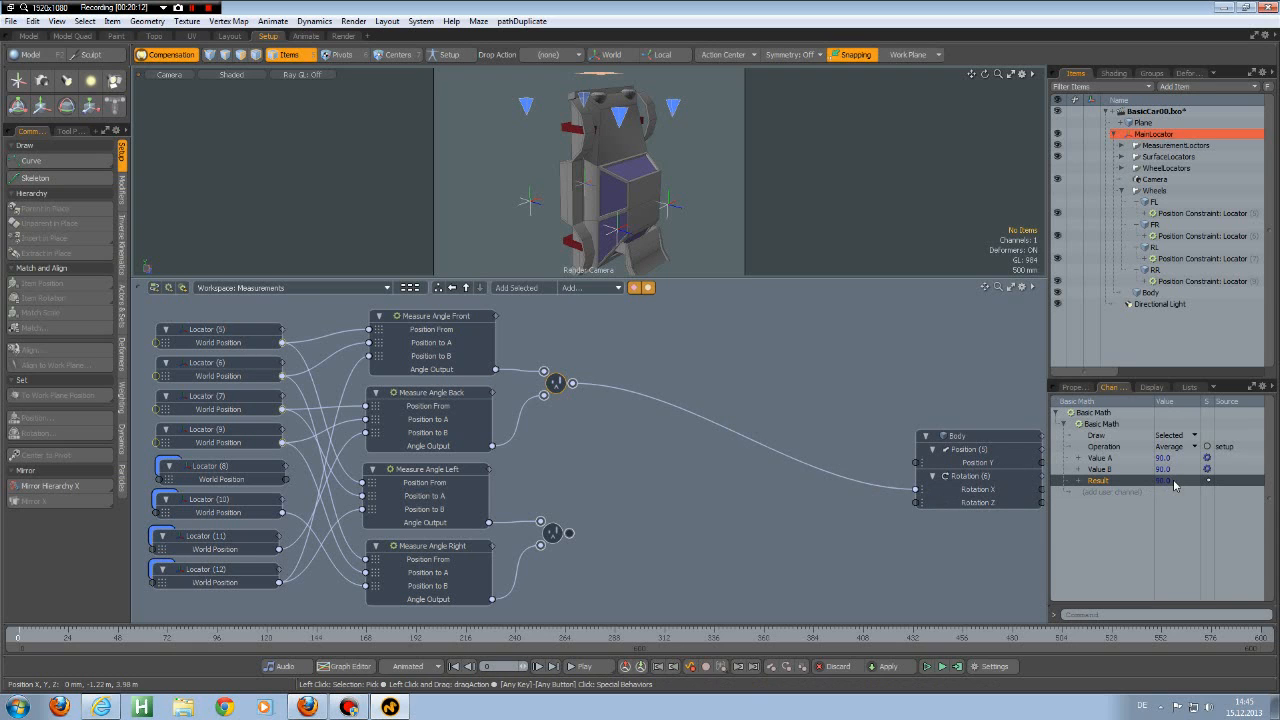
left_click_drag(916, 489, 917, 503)
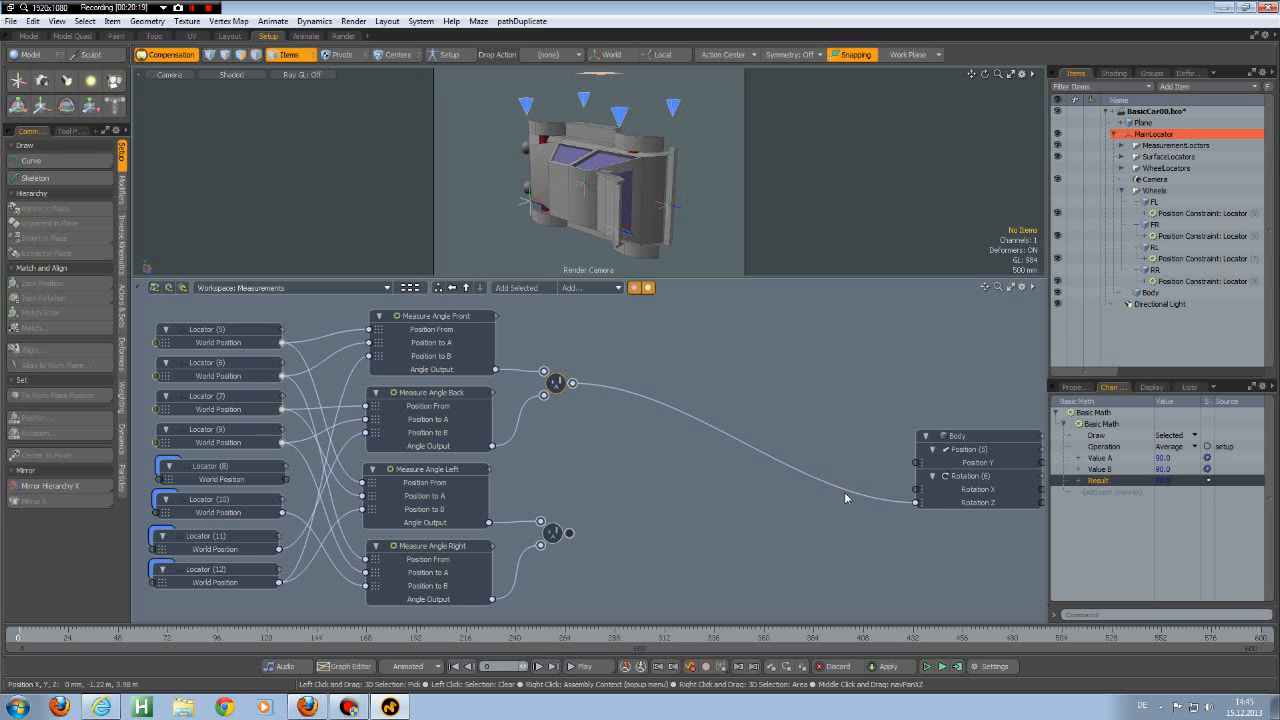
mouse_move(912, 503)
left_mouse_down()
mouse_move(892, 488)
mouse_move(916, 503)
left_mouse_up()
Step: Insert a Basic Math: Subtract modifier into the link from the Front/Back Average to Rotation Z and place it near the Average node
left_click(711, 391)
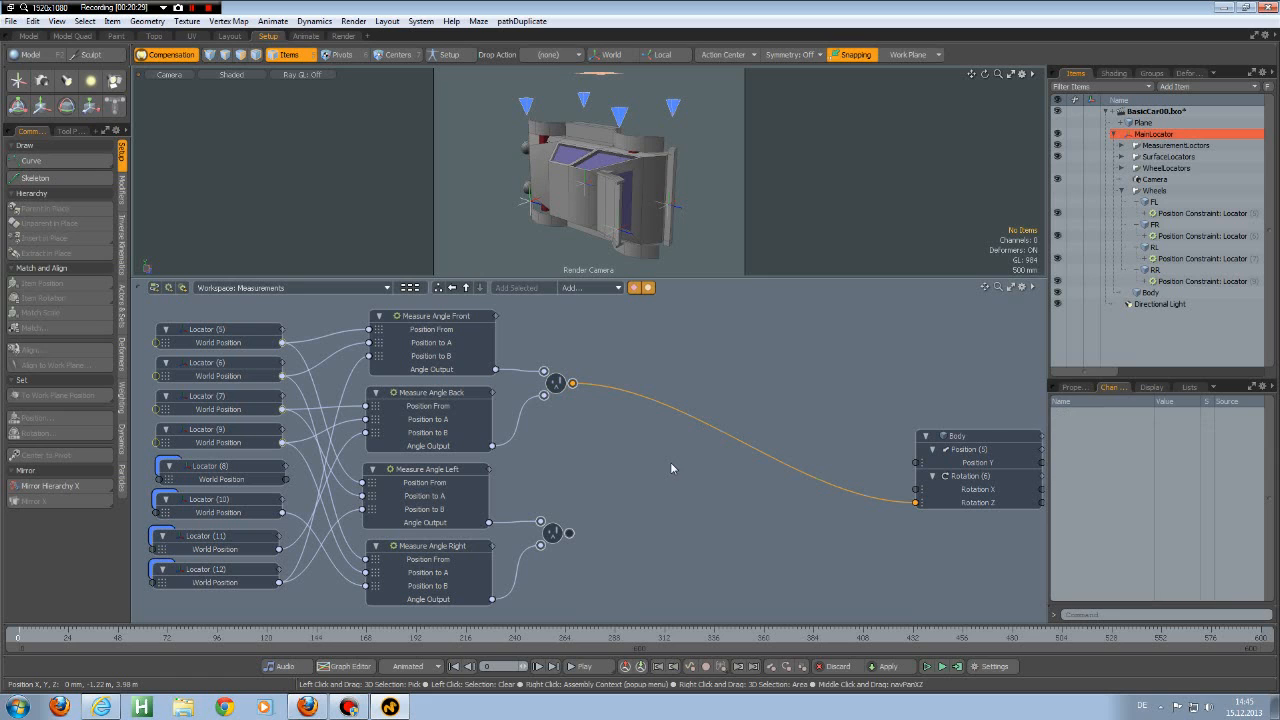
left_click(594, 288)
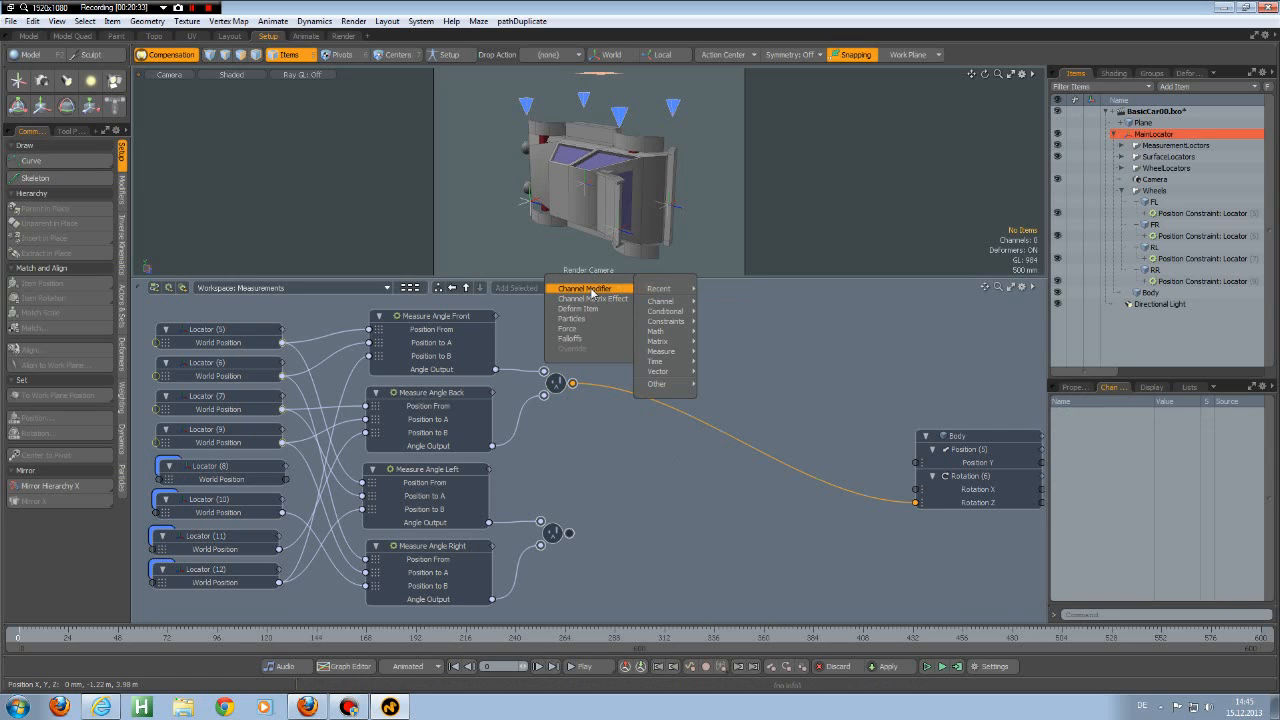
mouse_move(675, 335)
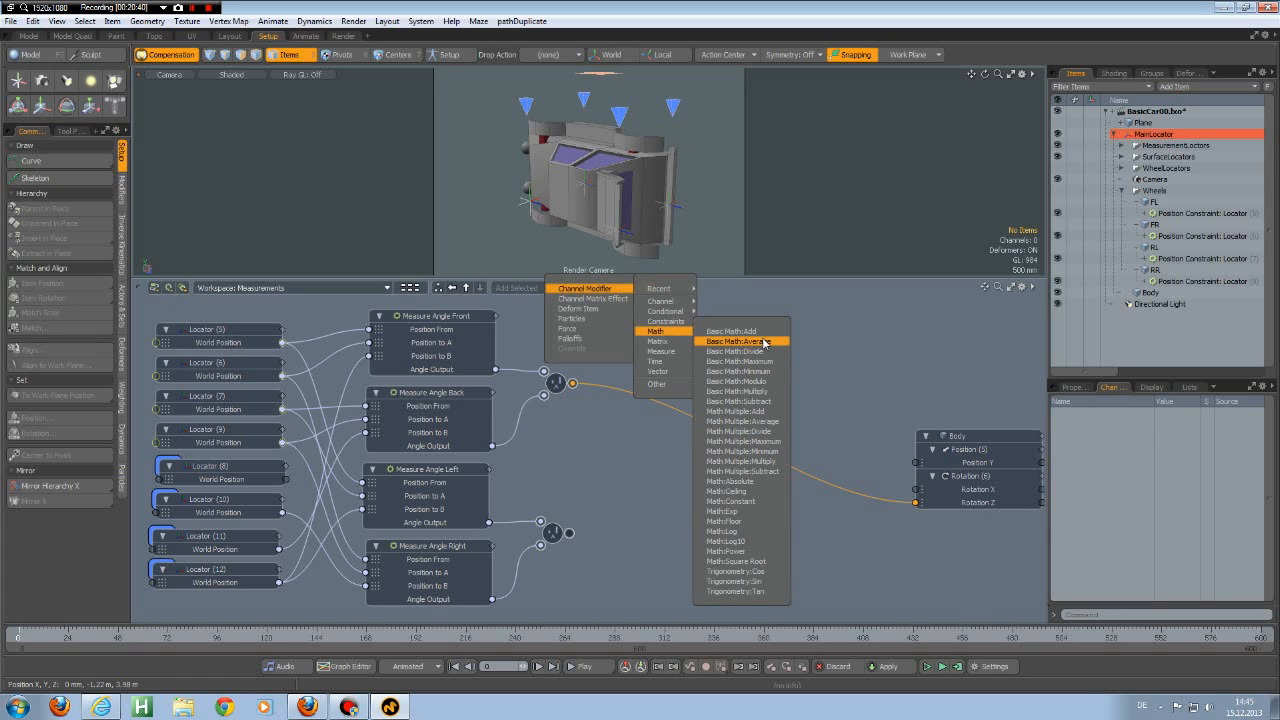
left_click(766, 401)
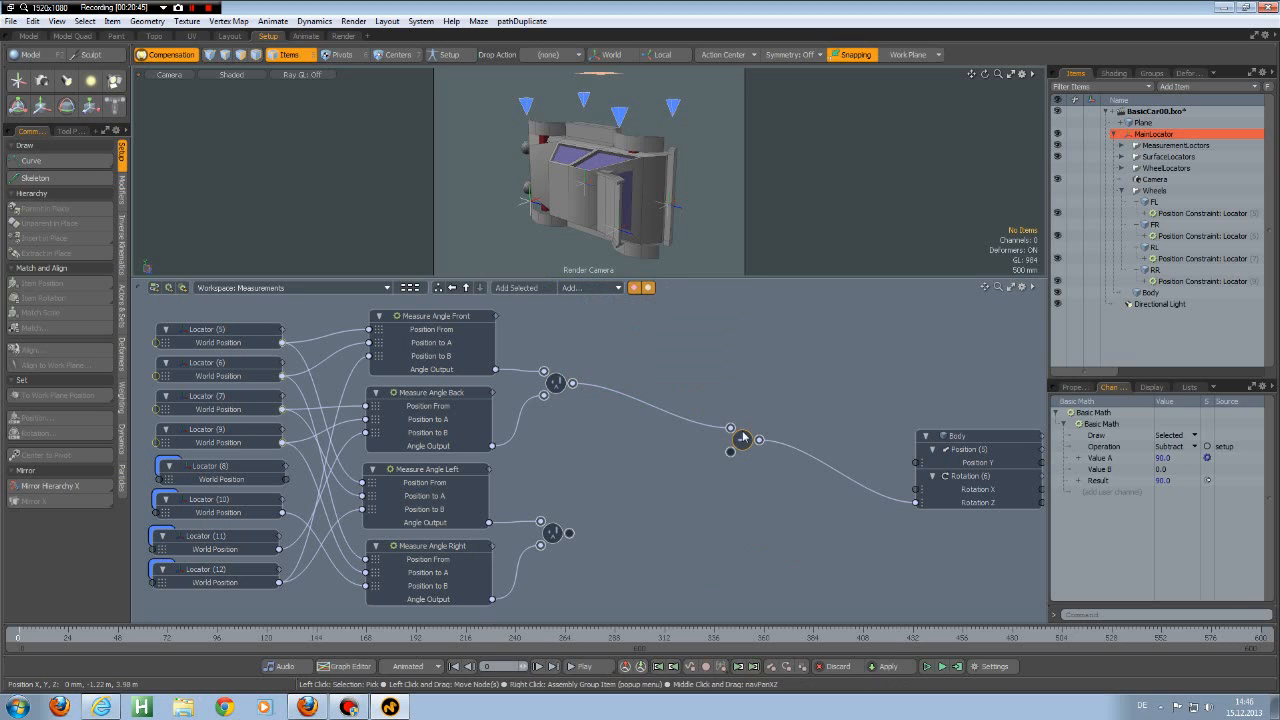
left_click_drag(741, 438, 645, 393)
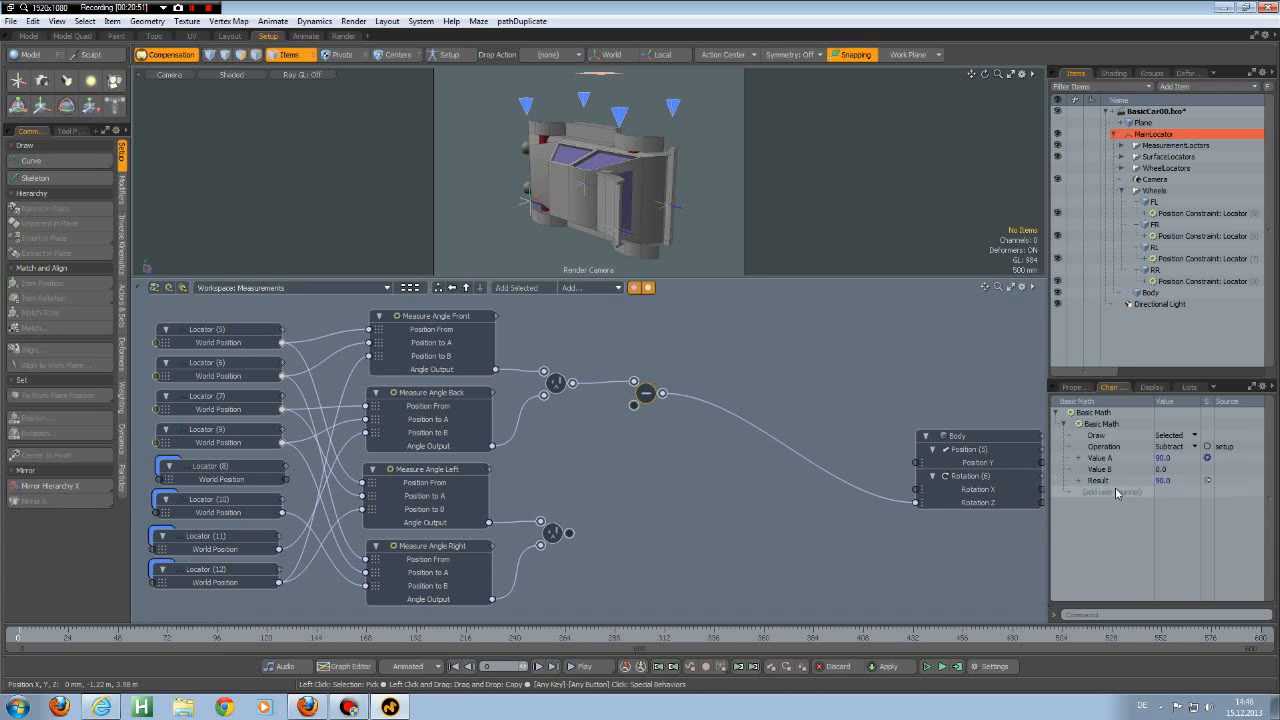
Step: Set the Subtract node's Value B to 90 and make the Plane item visible
left_click(1174, 470)
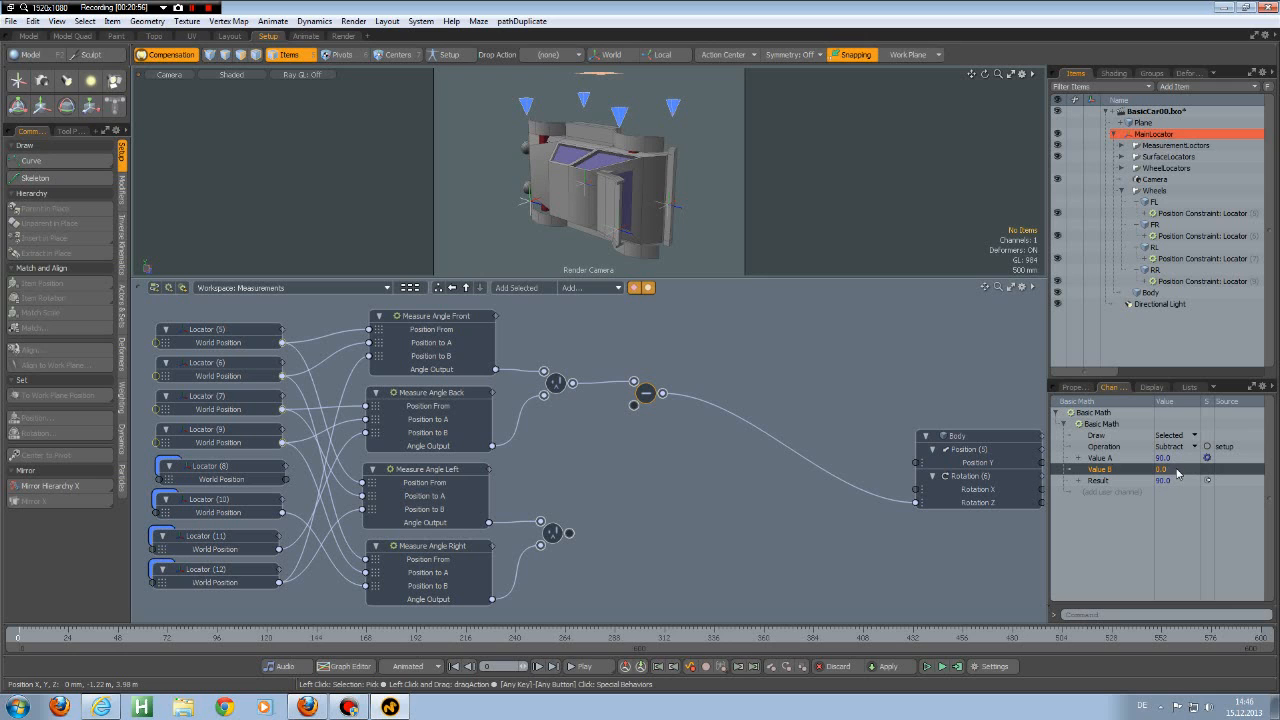
key("9")
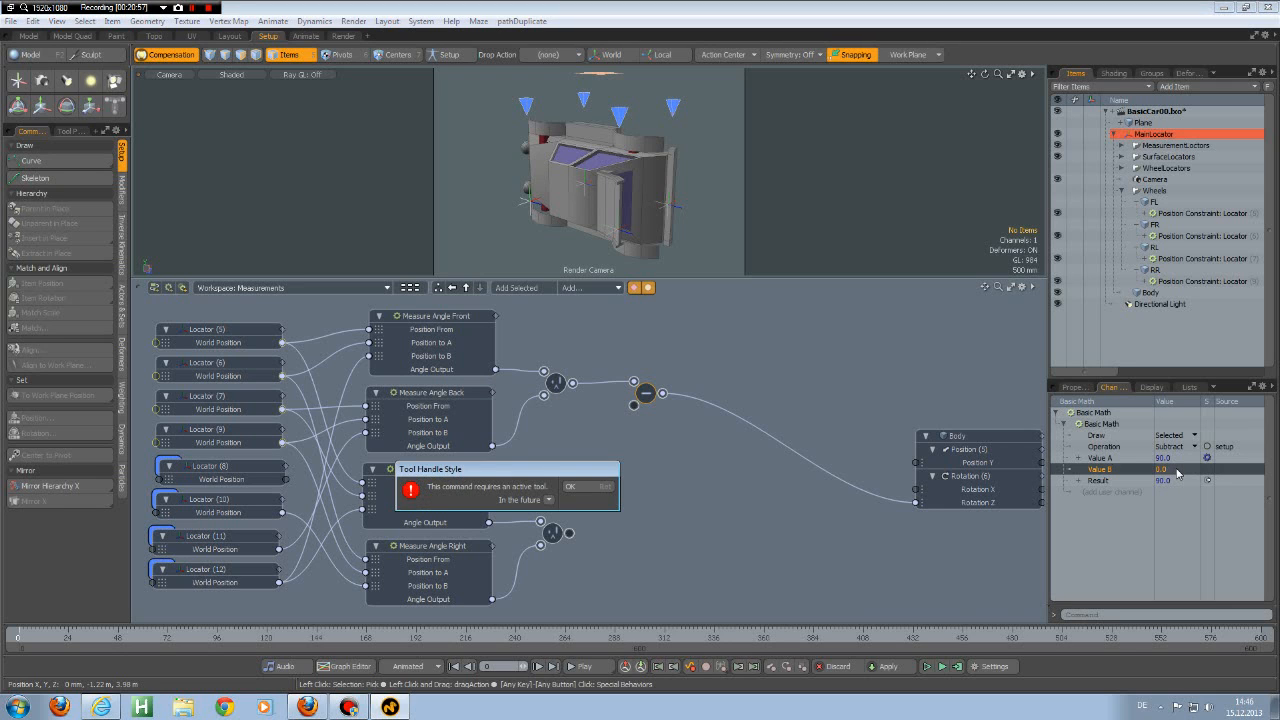
key("Return")
double_click(1178, 470)
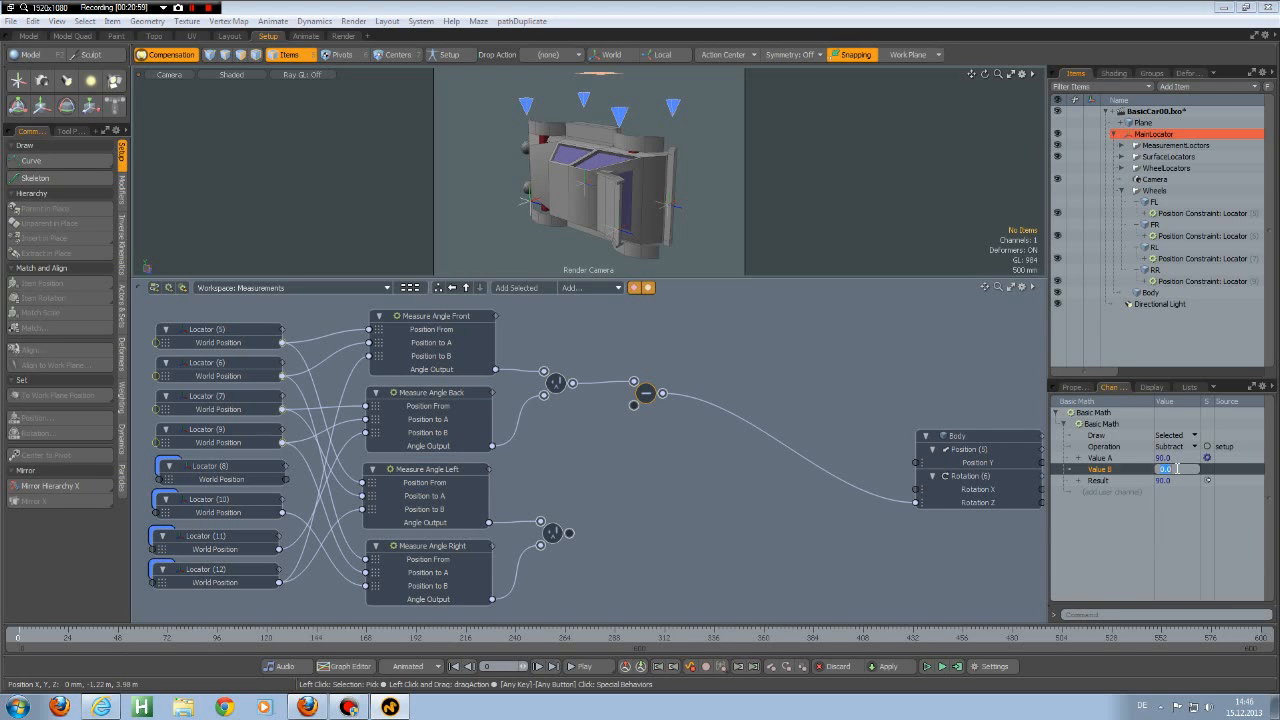
key("Return")
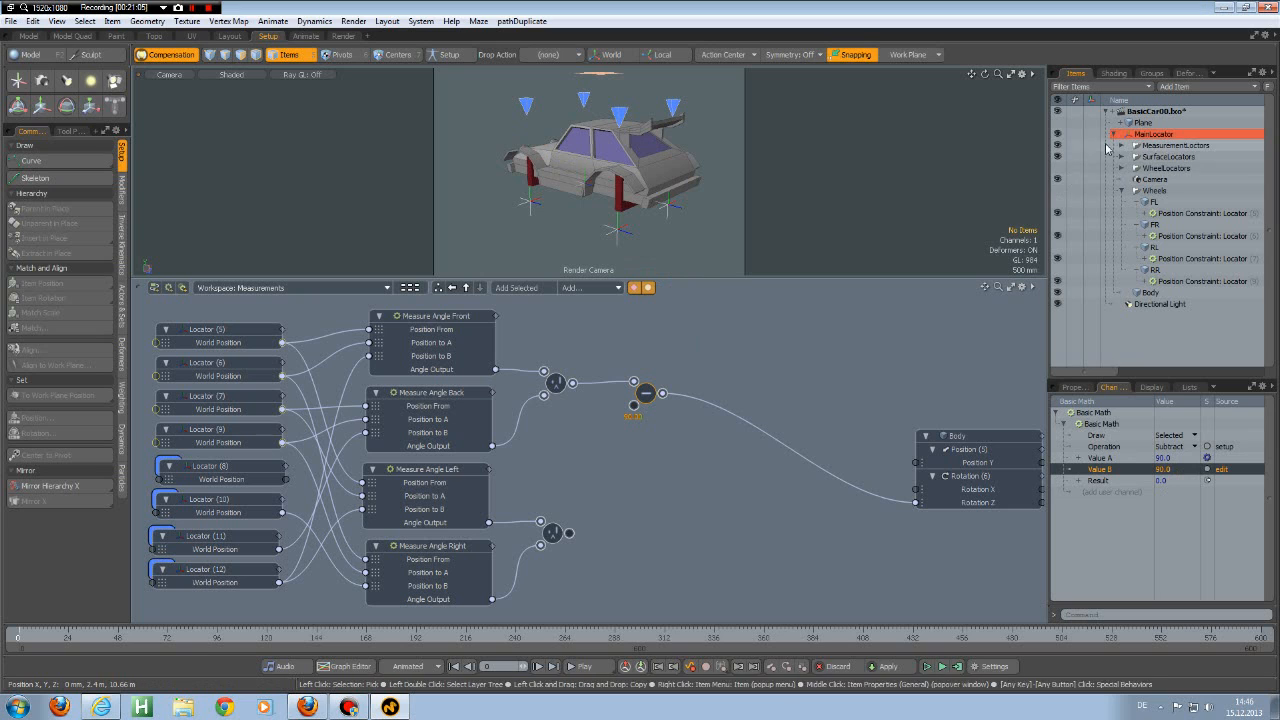
left_click(1059, 122)
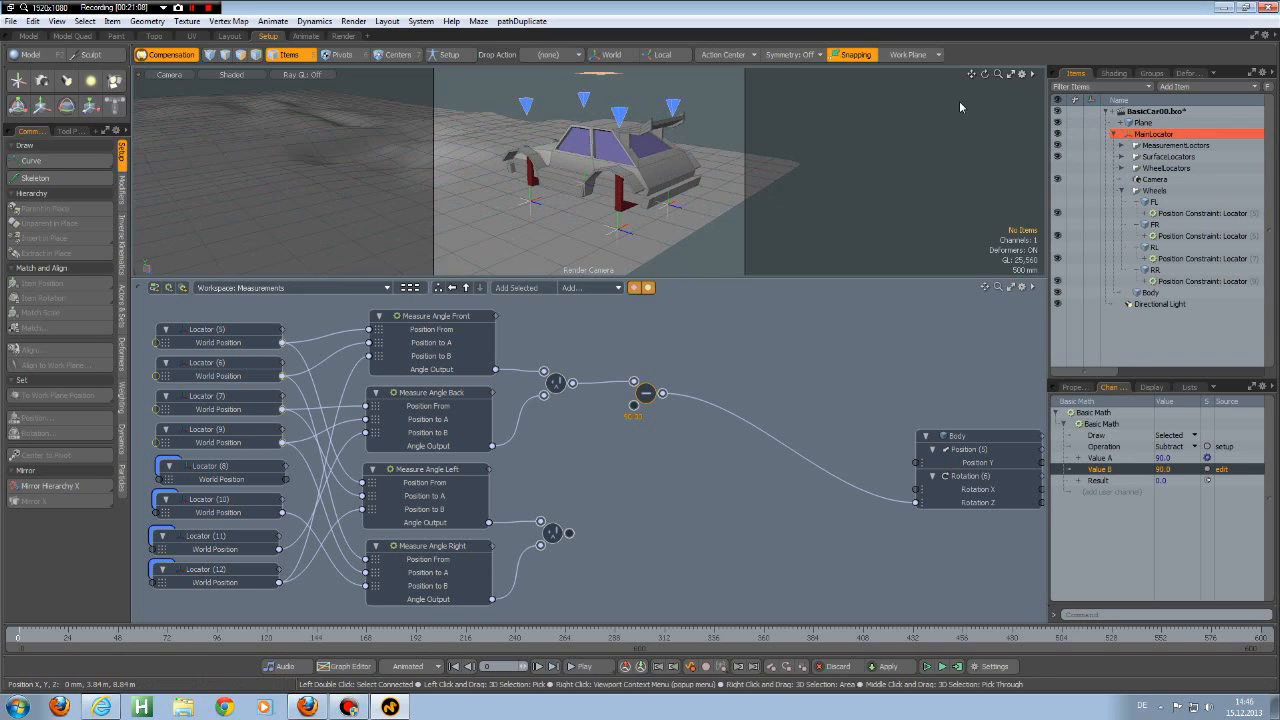
Step: Play the animation in an enlarged camera view to check the Body's tilt, rewind to frame 0 and restore the layout
left_click(1010, 75)
left_click(584, 667)
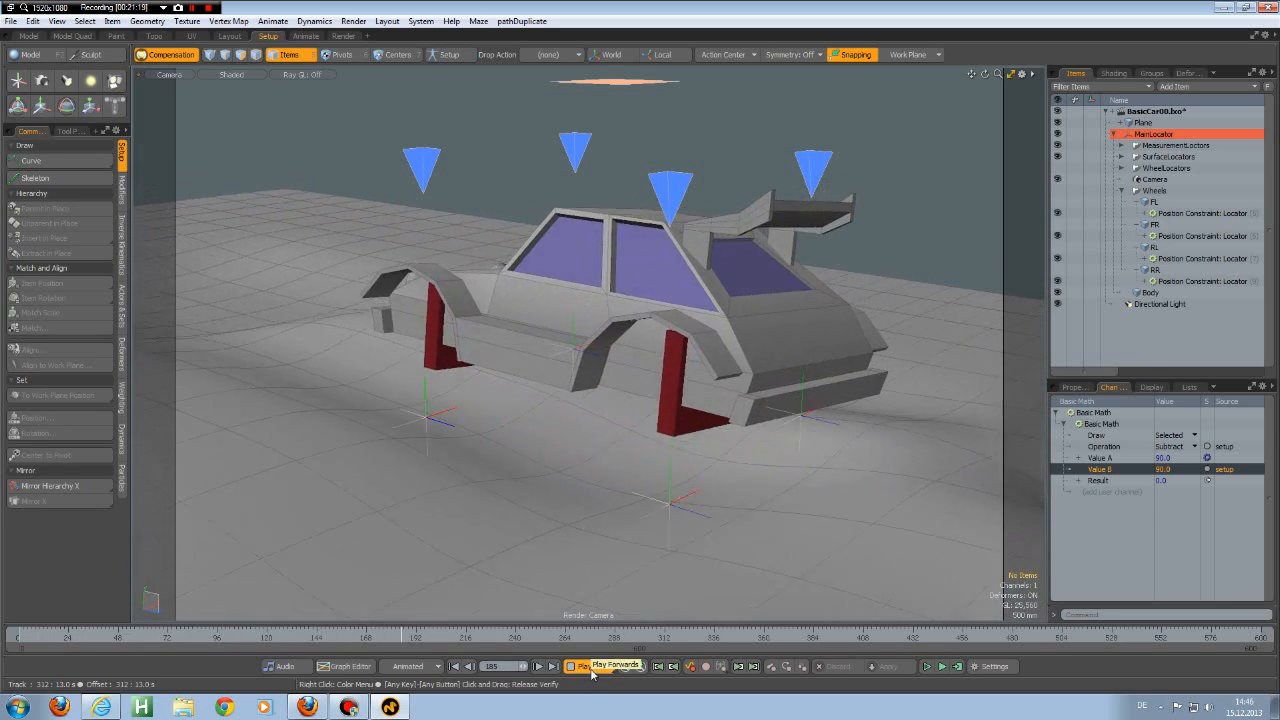
left_click(589, 670)
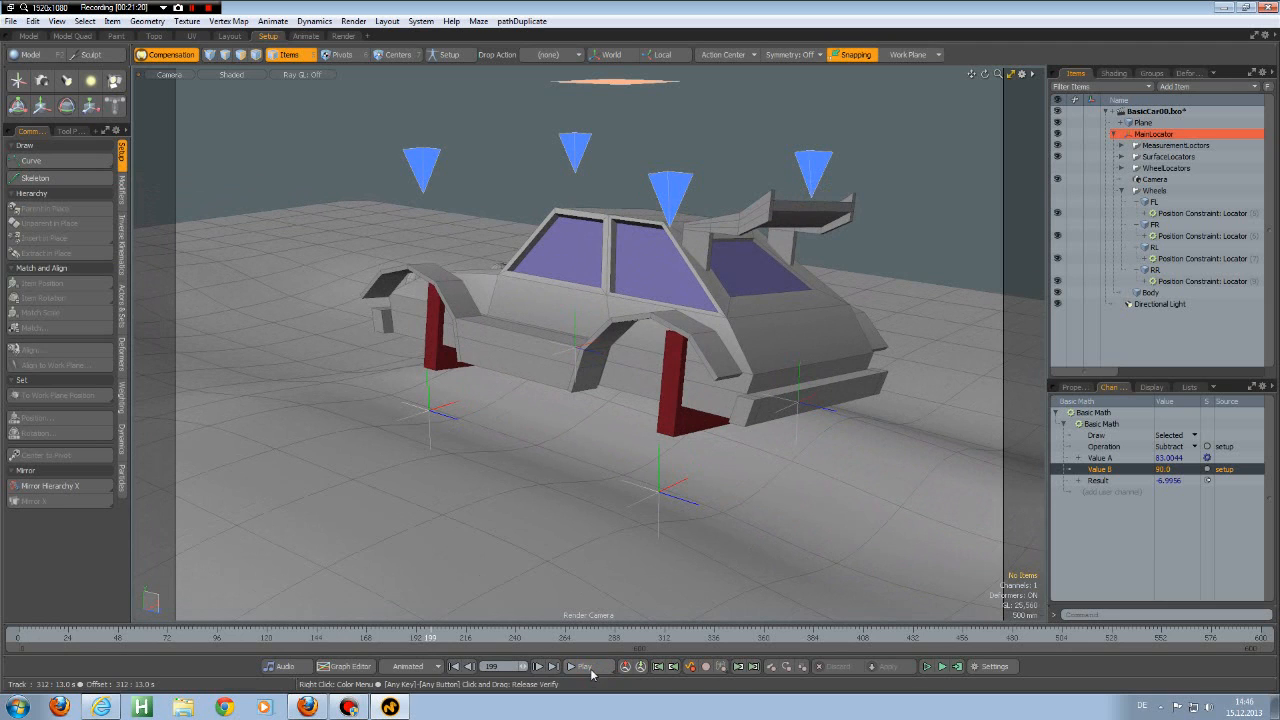
left_click(454, 667)
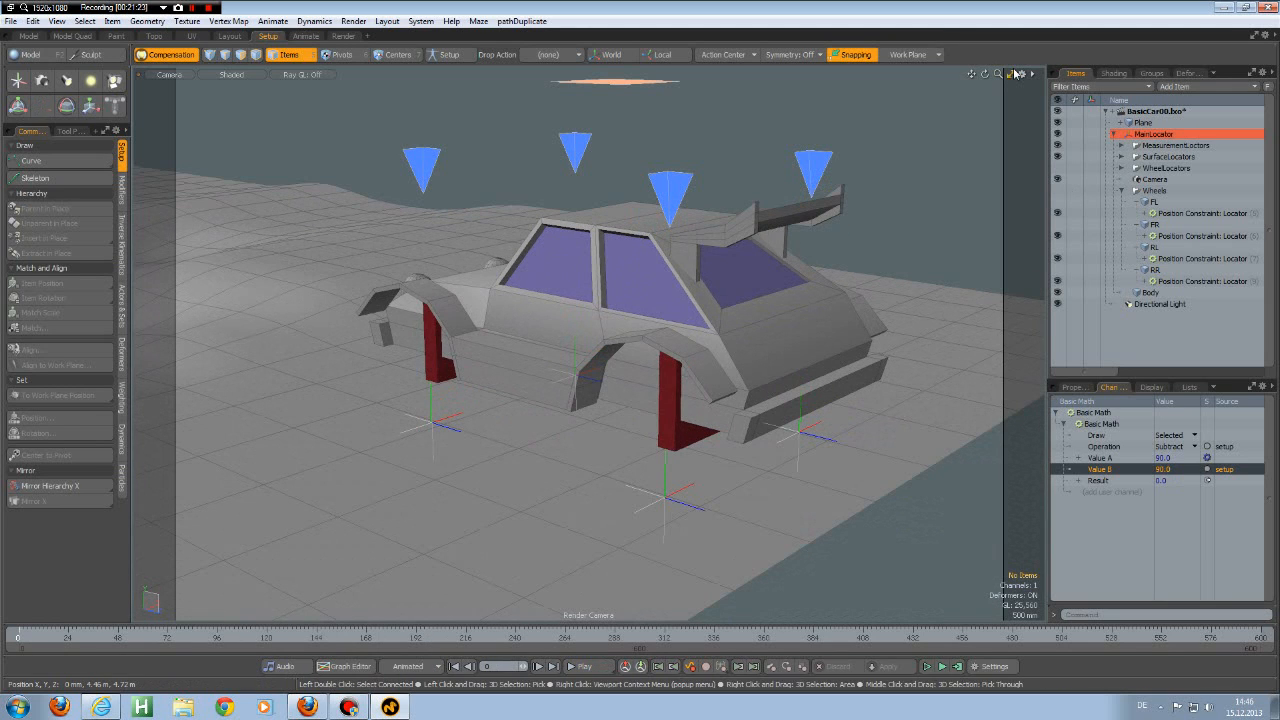
left_click(1012, 74)
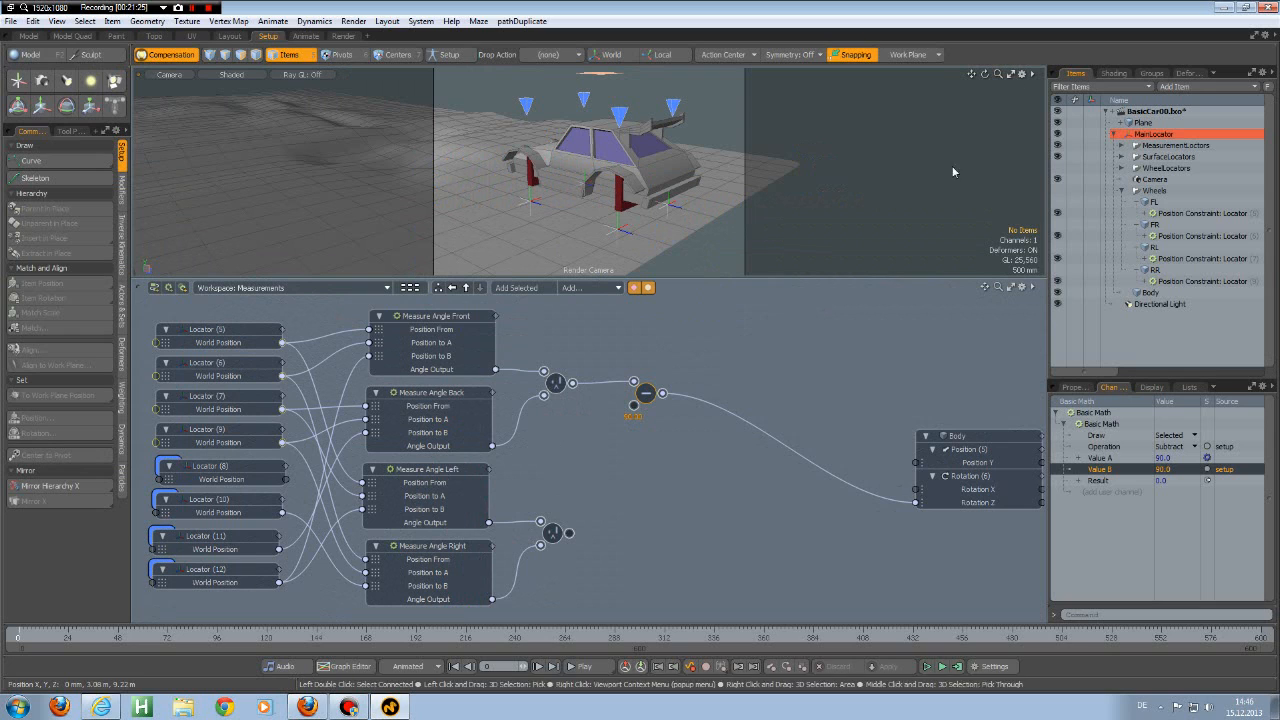
Step: Insert a Basic Math: Multiply modifier between the Subtract node and the Body's Rotation Z, and set its Value B to -1
left_click(762, 435)
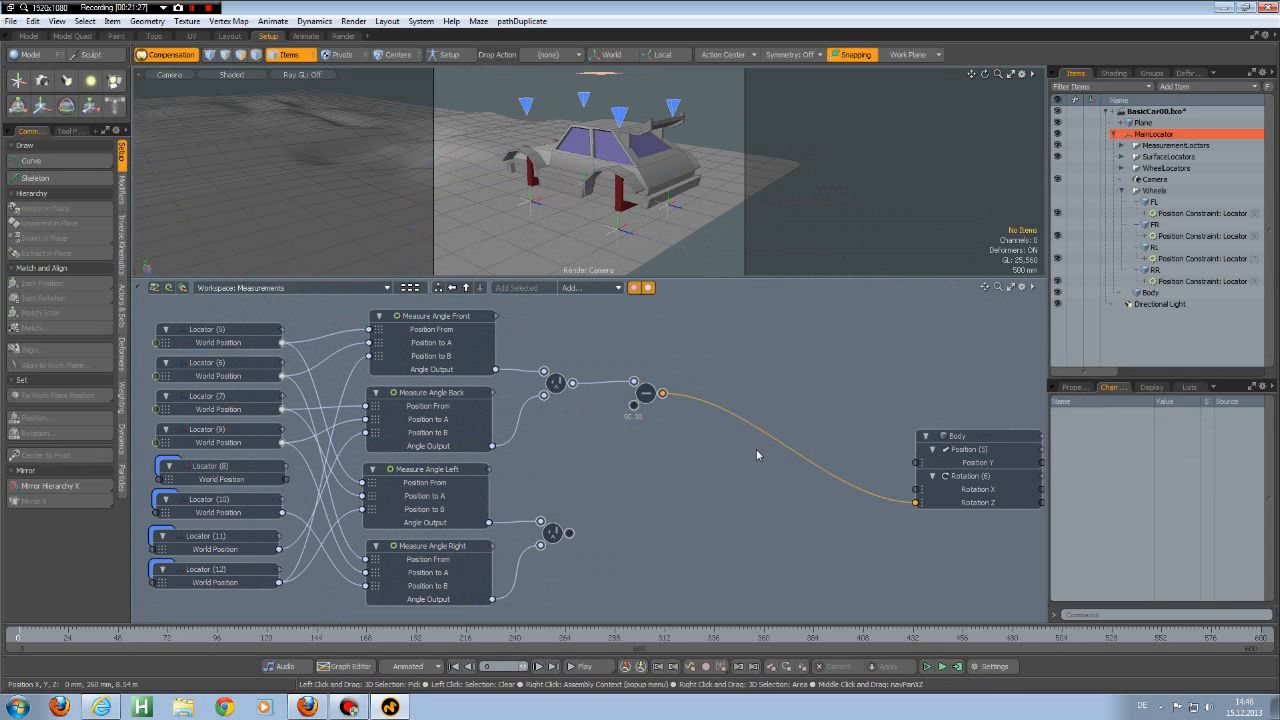
left_click(598, 288)
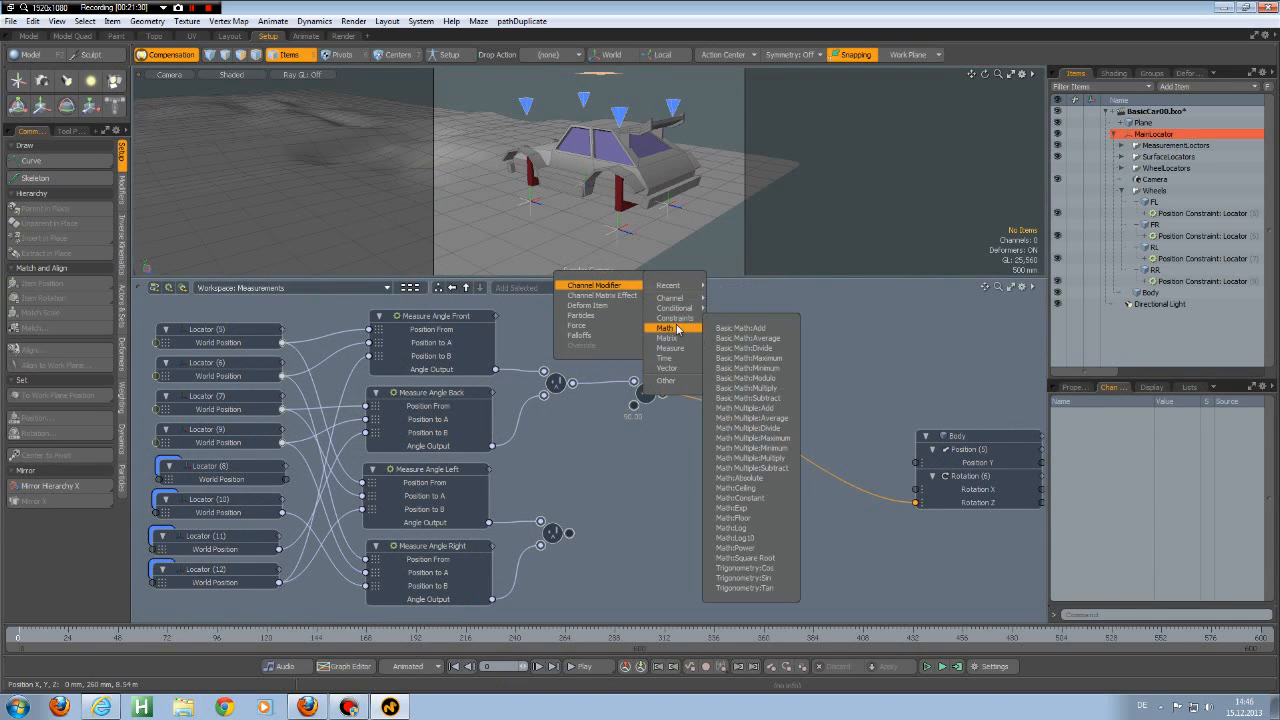
left_click(778, 388)
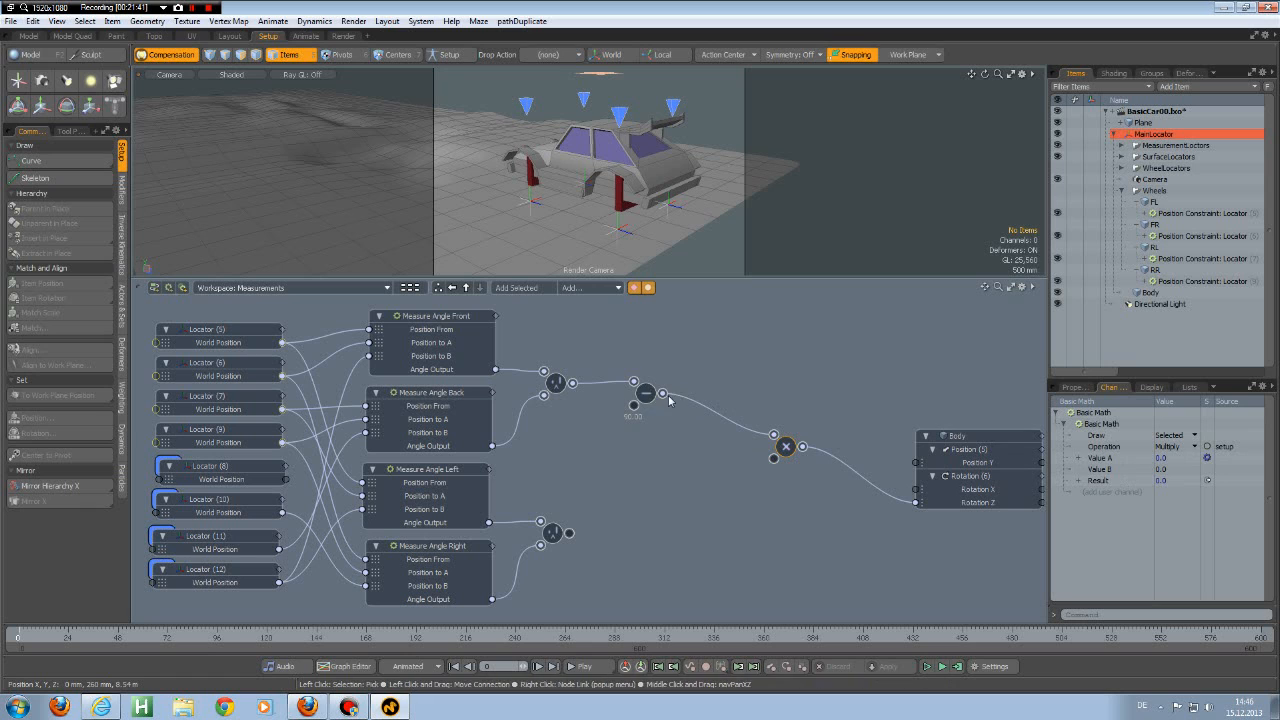
left_click(1163, 470)
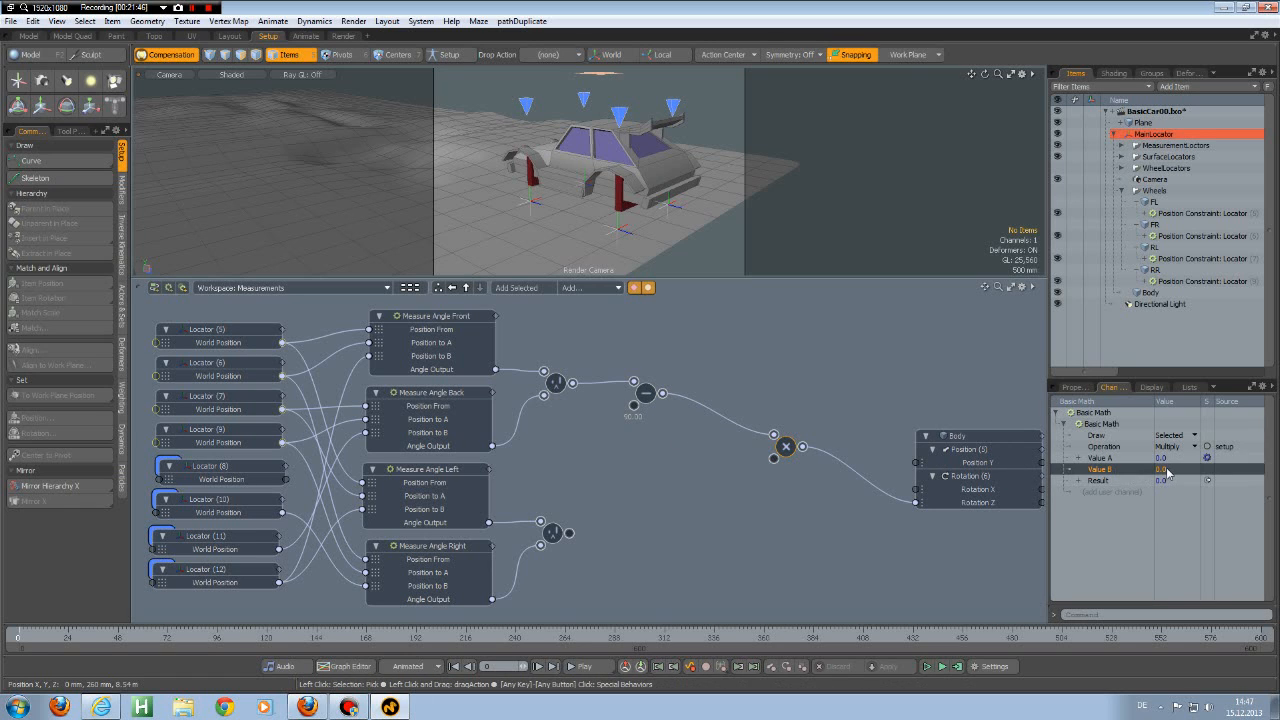
double_click(1164, 470)
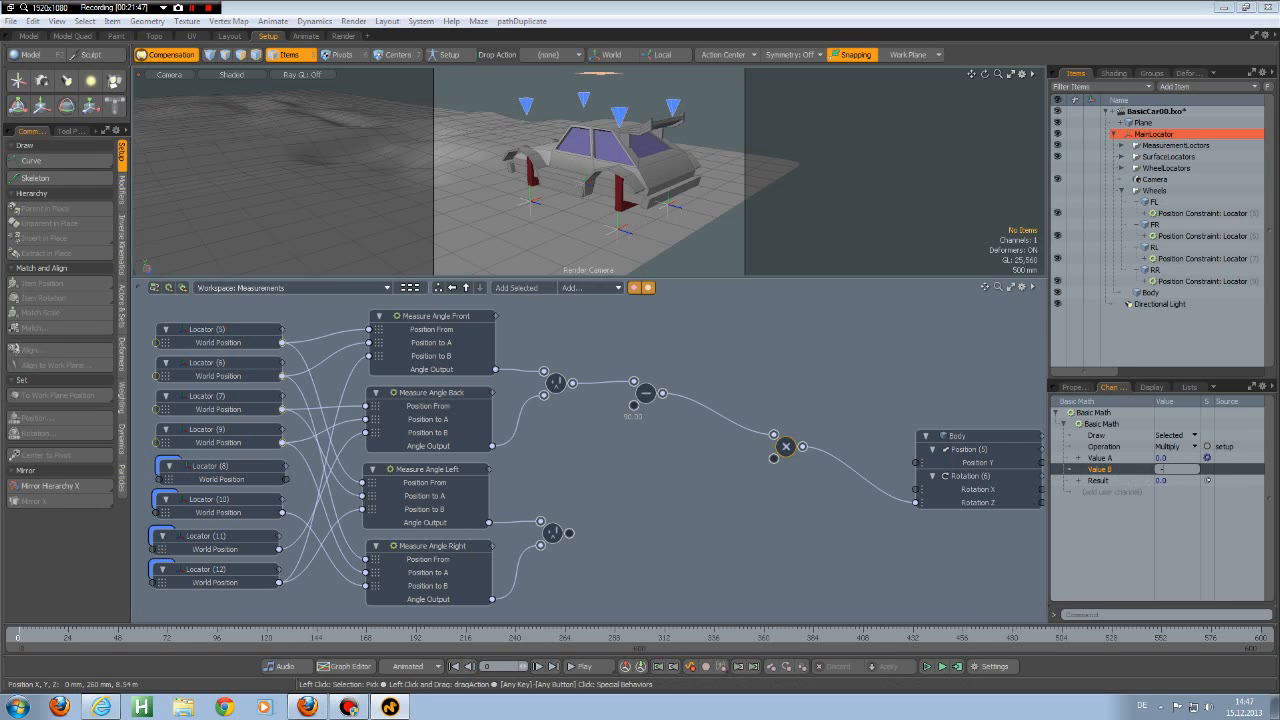
type("-1")
key("Return")
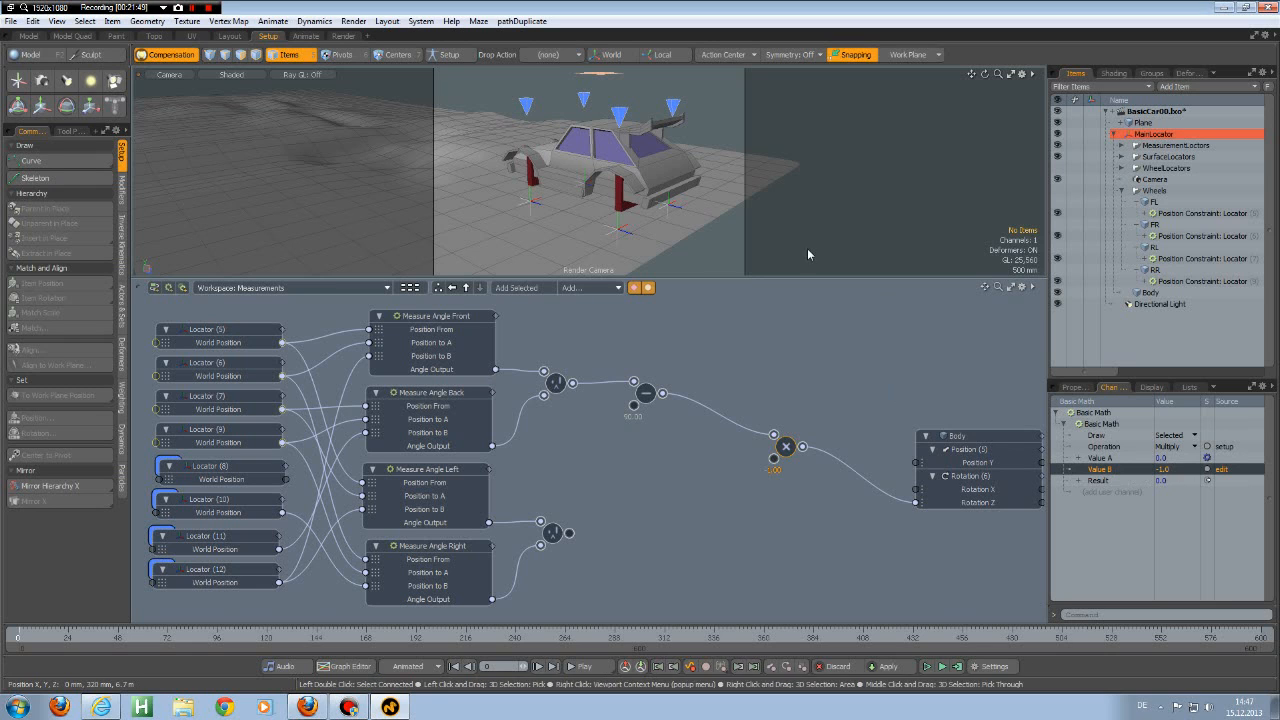
Step: Play the animation to check the Body's rotation over the terrain with the inverted angle, and rewind to the start
left_click(588, 668)
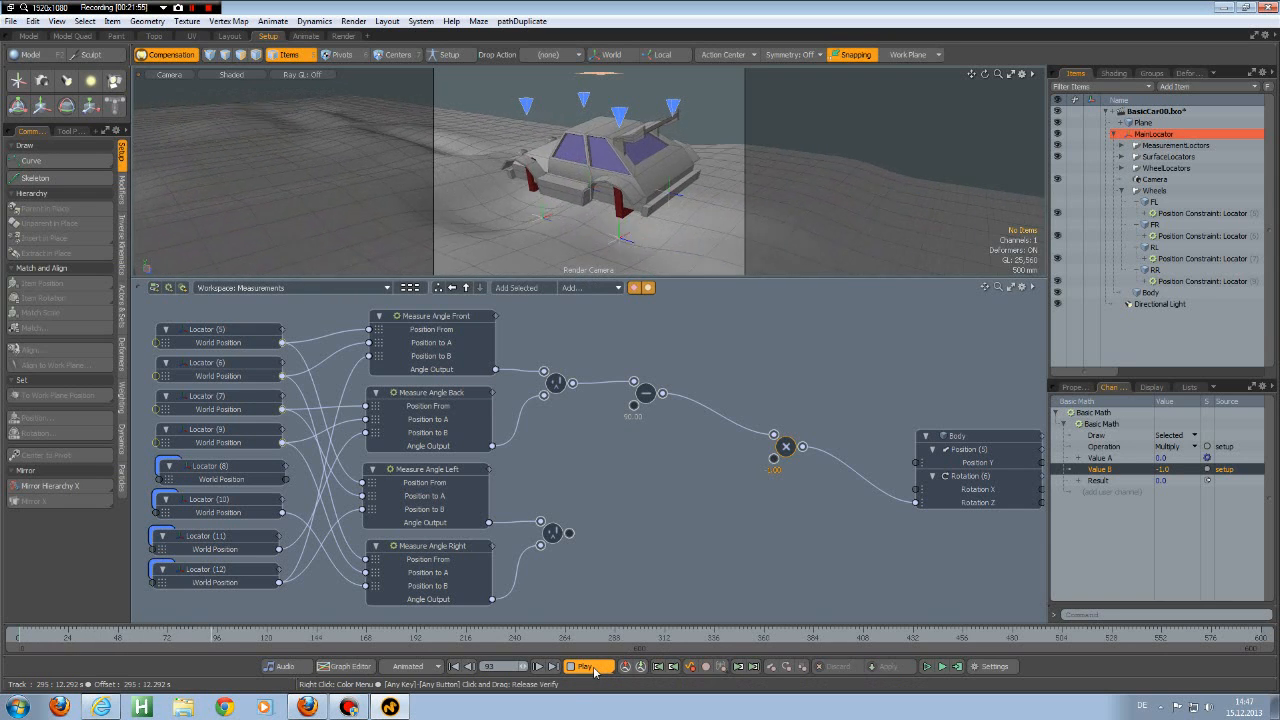
left_click(590, 668)
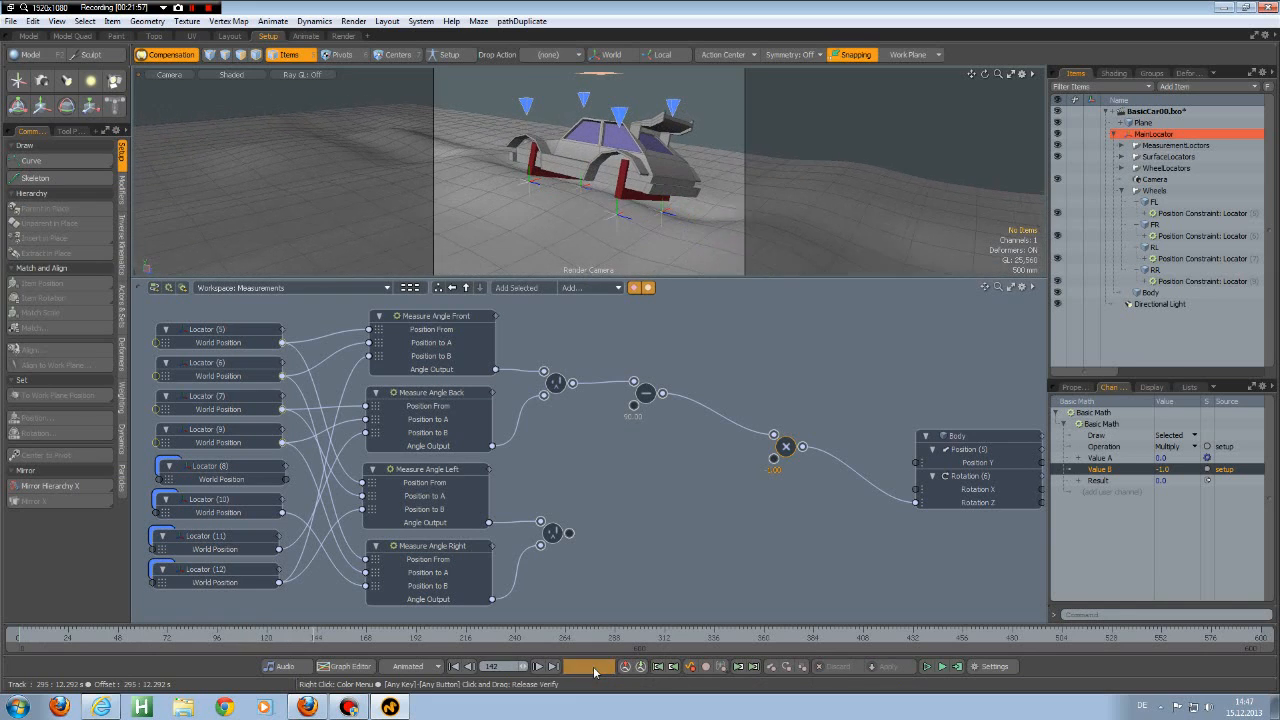
left_click(455, 667)
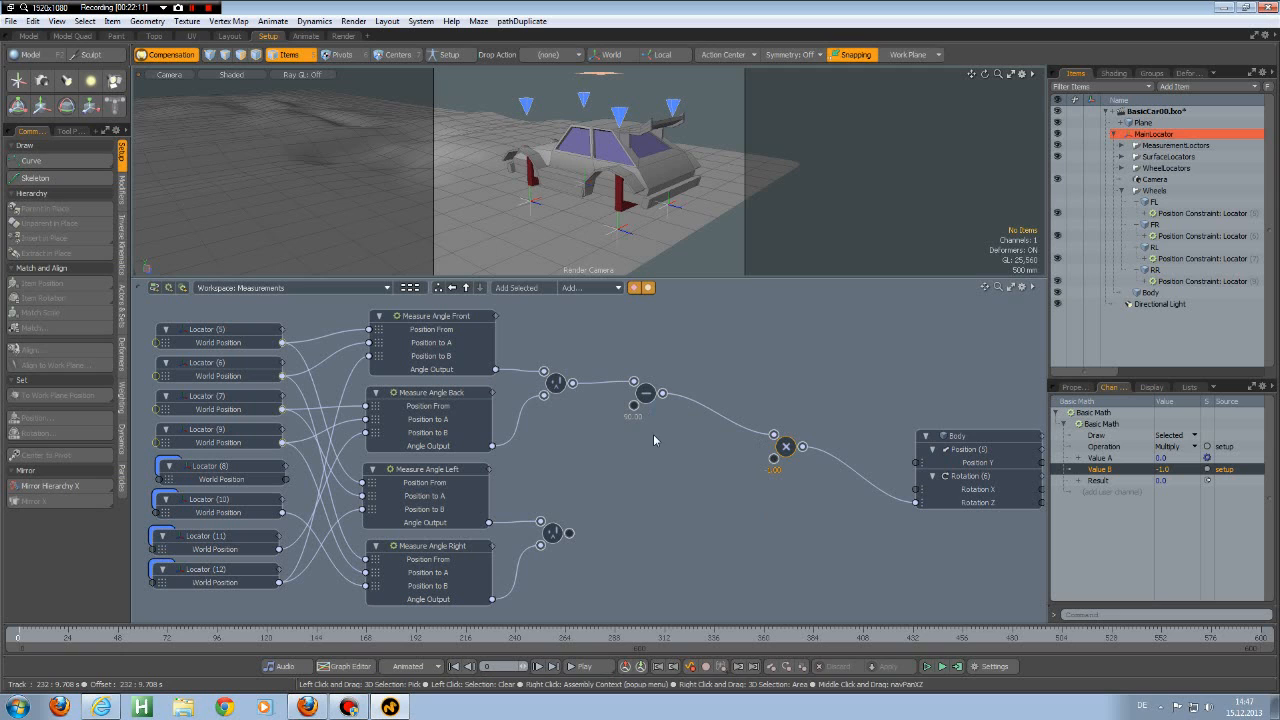
Step: Add a Channel Relationship modifier near the lower Average node, linking that node's result to its Input and its Output to Body's Rotation X
left_click(590, 288)
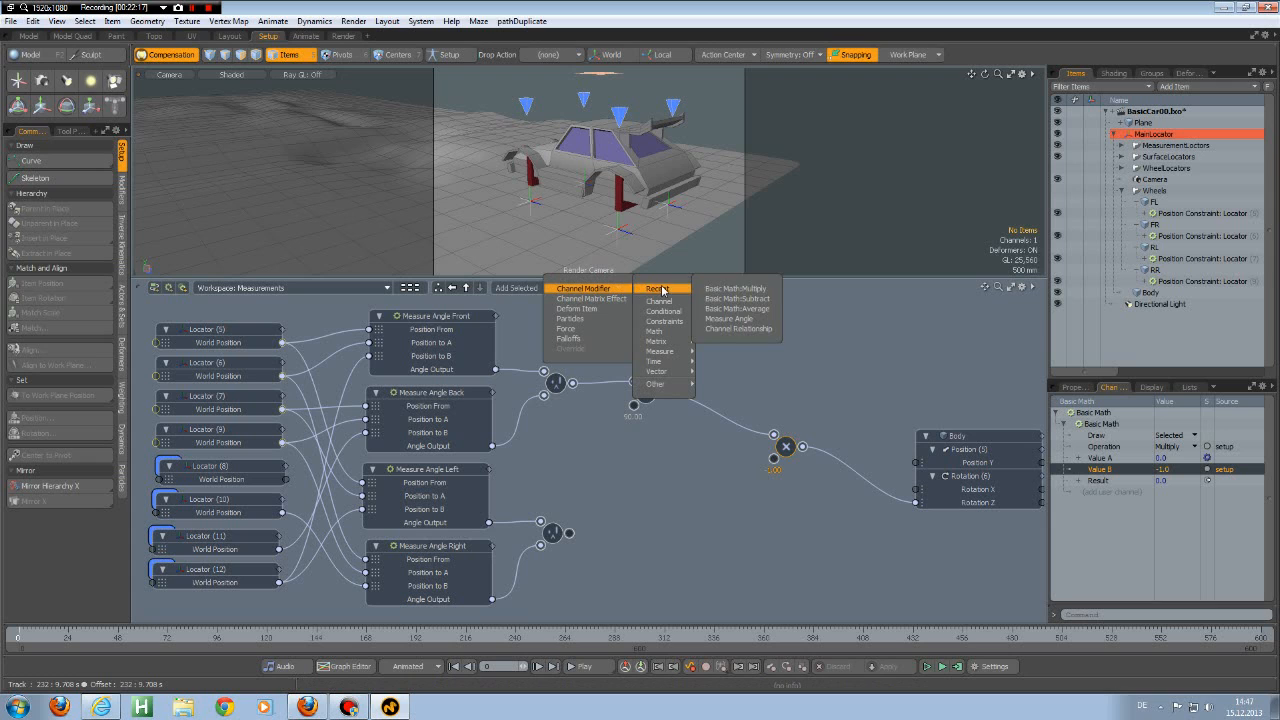
mouse_move(667, 290)
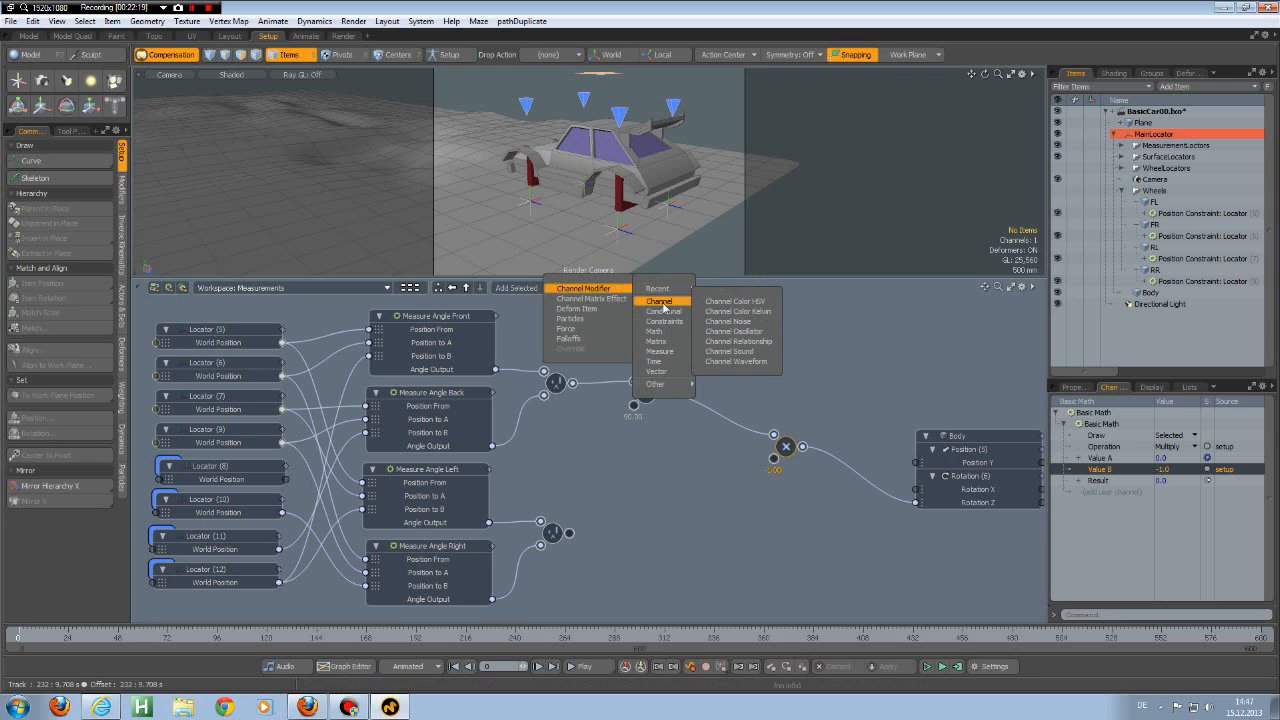
left_click(747, 343)
left_click_drag(701, 404, 735, 521)
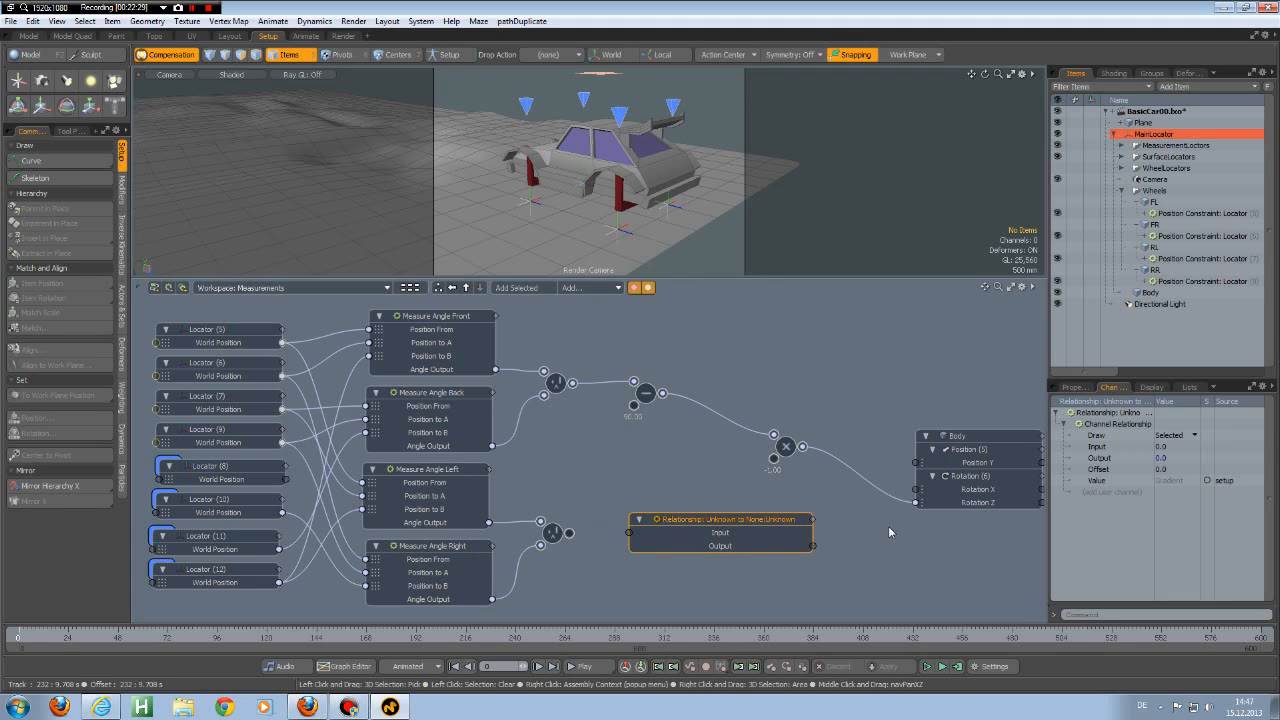
mouse_move(626, 537)
left_mouse_down()
mouse_move(612, 533)
mouse_move(629, 533)
left_mouse_up()
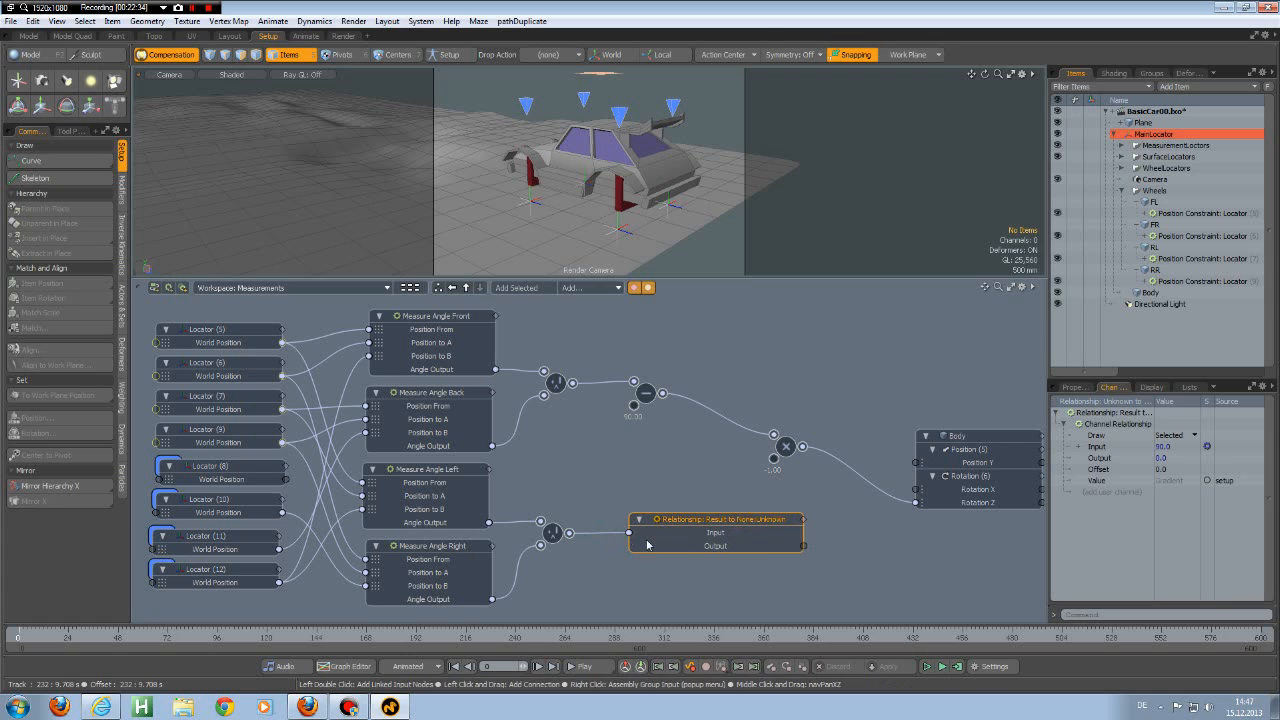
left_click_drag(803, 545, 914, 490)
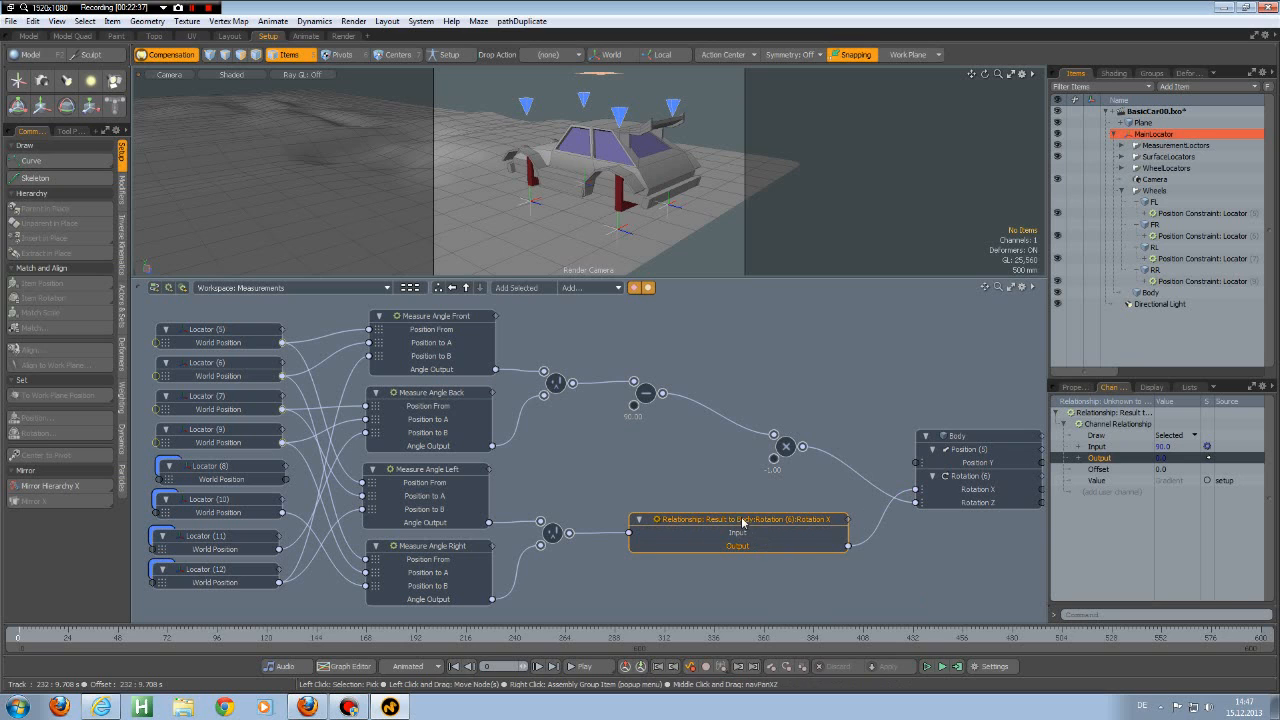
left_click_drag(743, 522, 727, 523)
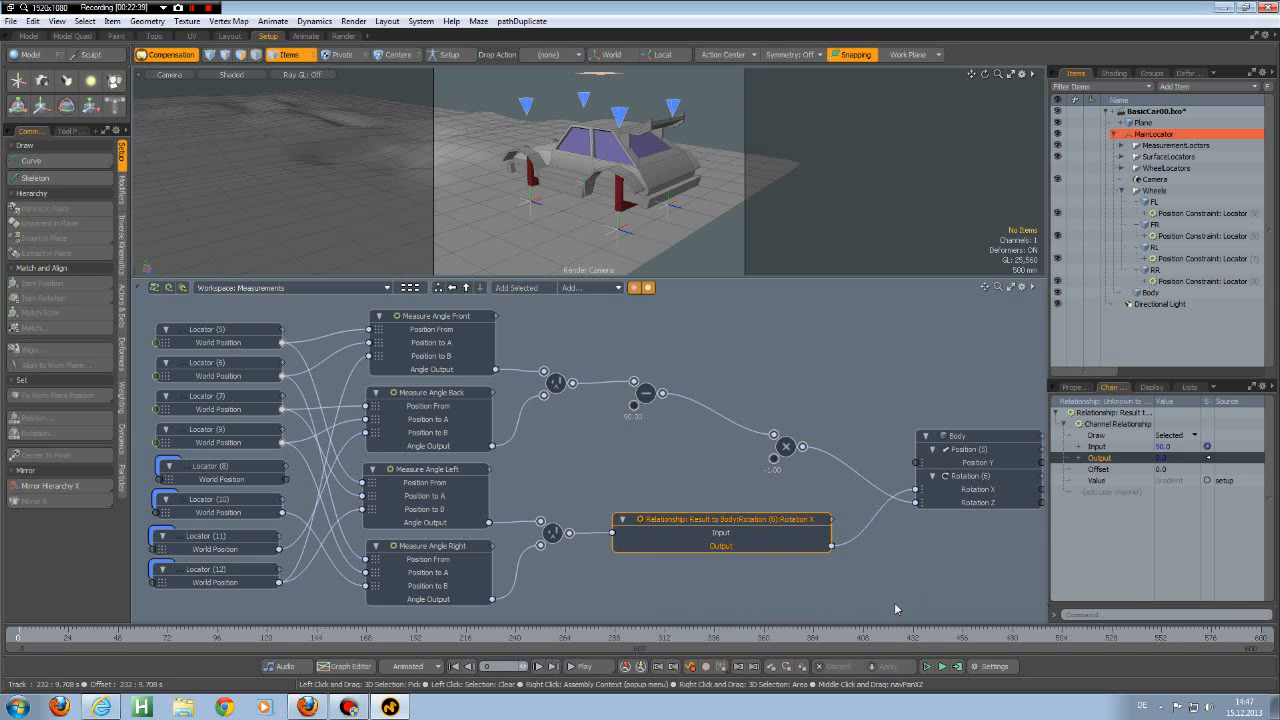
Step: Show the Channel Relationship's driver controls, place them clear of the car, and open its Value curve in the Graph Editor
double_click(714, 520)
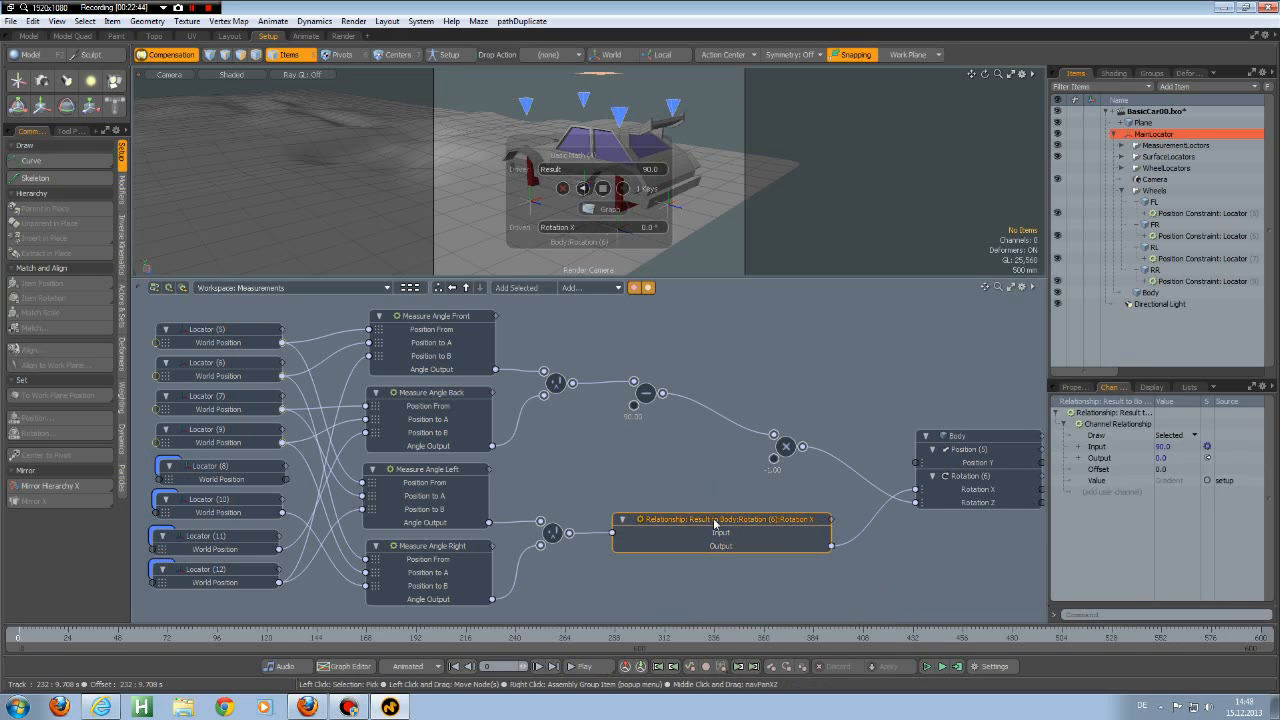
left_click_drag(527, 140, 834, 116)
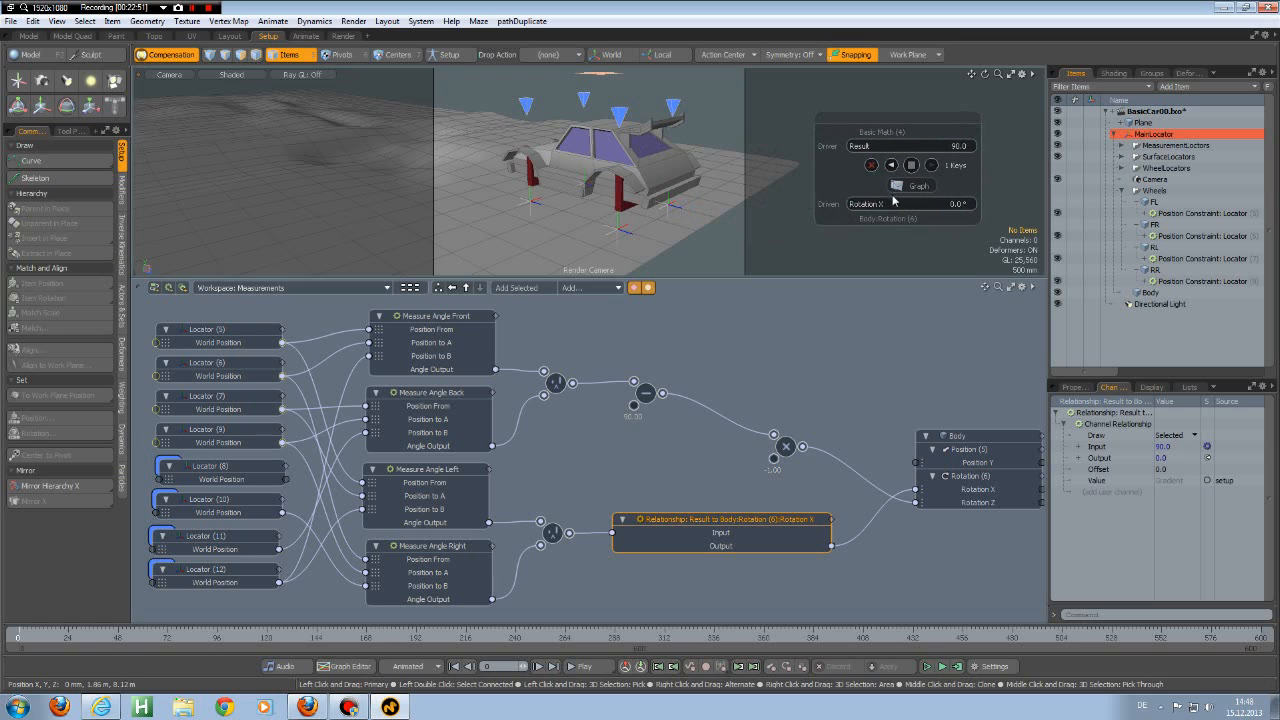
left_click(897, 187)
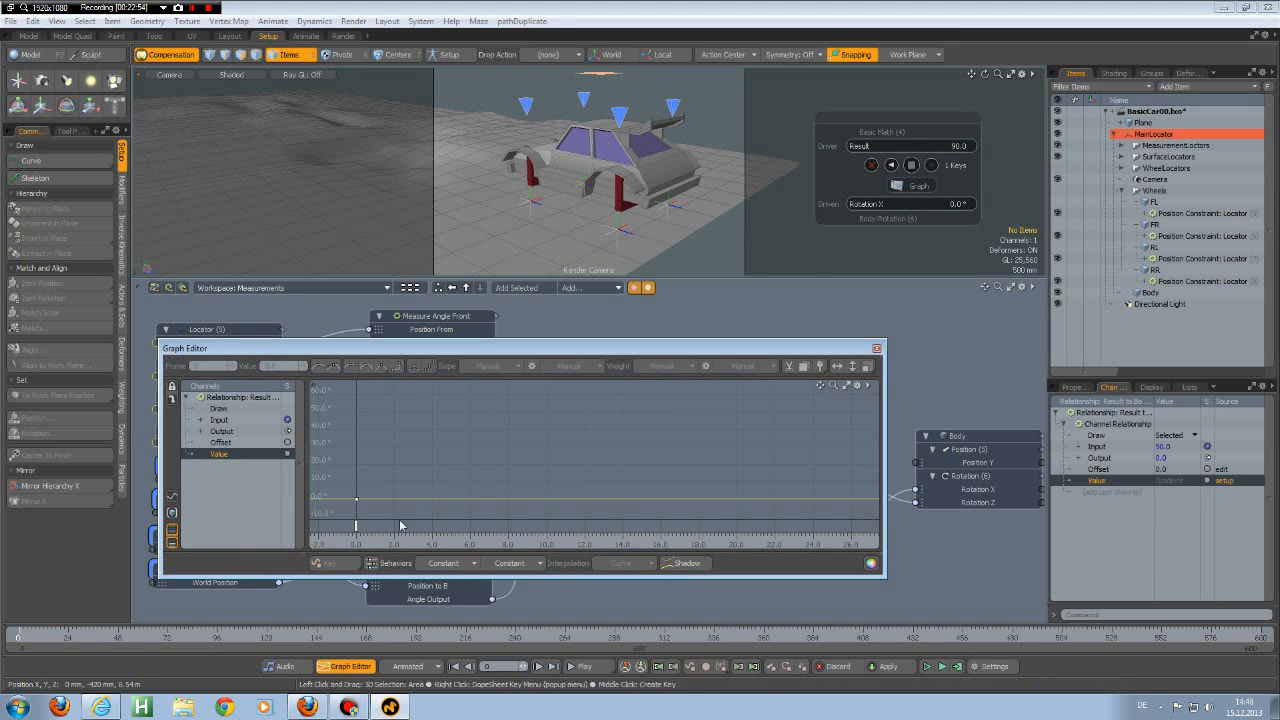
left_click(207, 366)
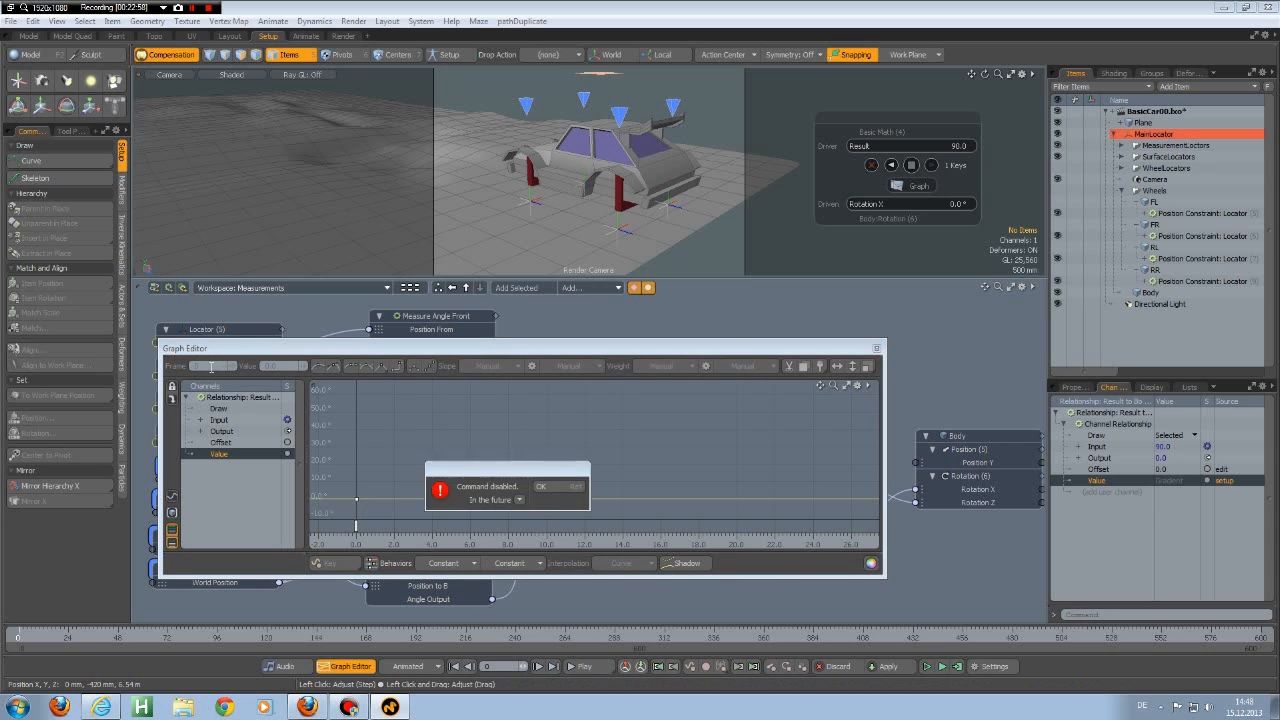
left_click(568, 489)
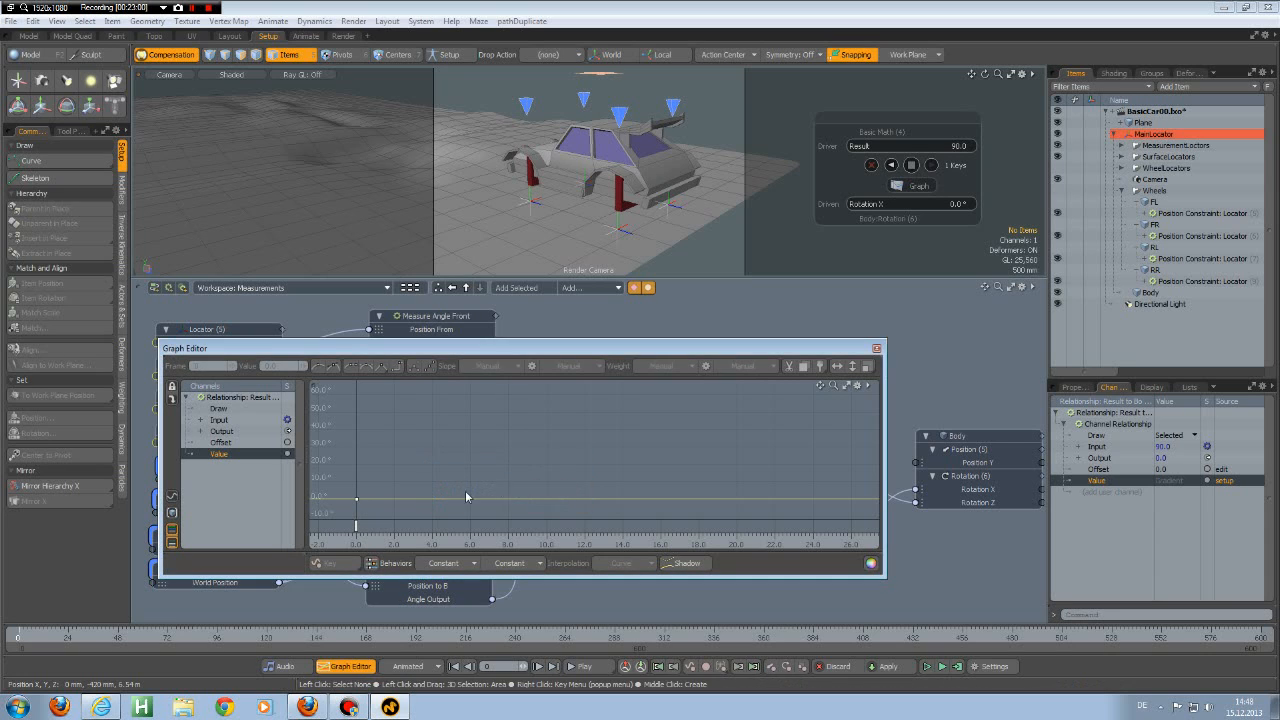
Step: Set the input of the Value curve's existing key to 90
left_click_drag(356, 530, 372, 533)
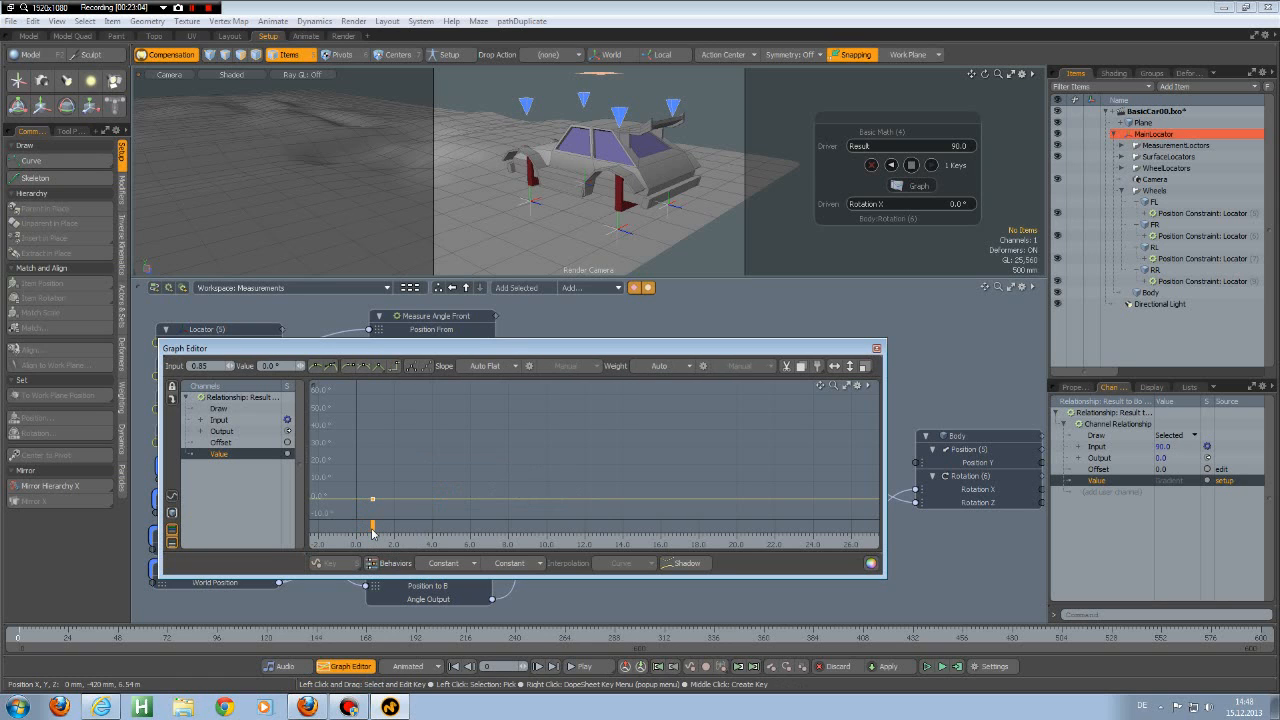
left_click(222, 366)
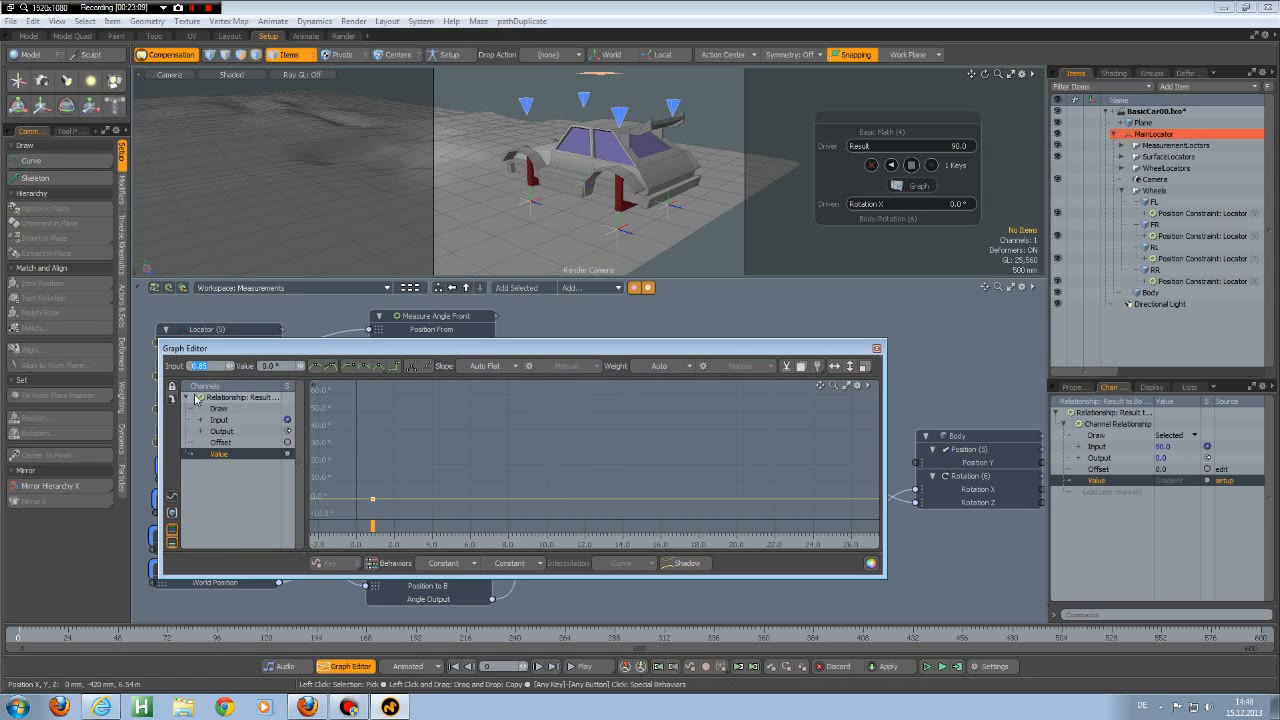
type("90")
Step: Create a second key on the Value curve at an input of about 100, to the right of the key at 90
scroll(733, 462, "down", 7)
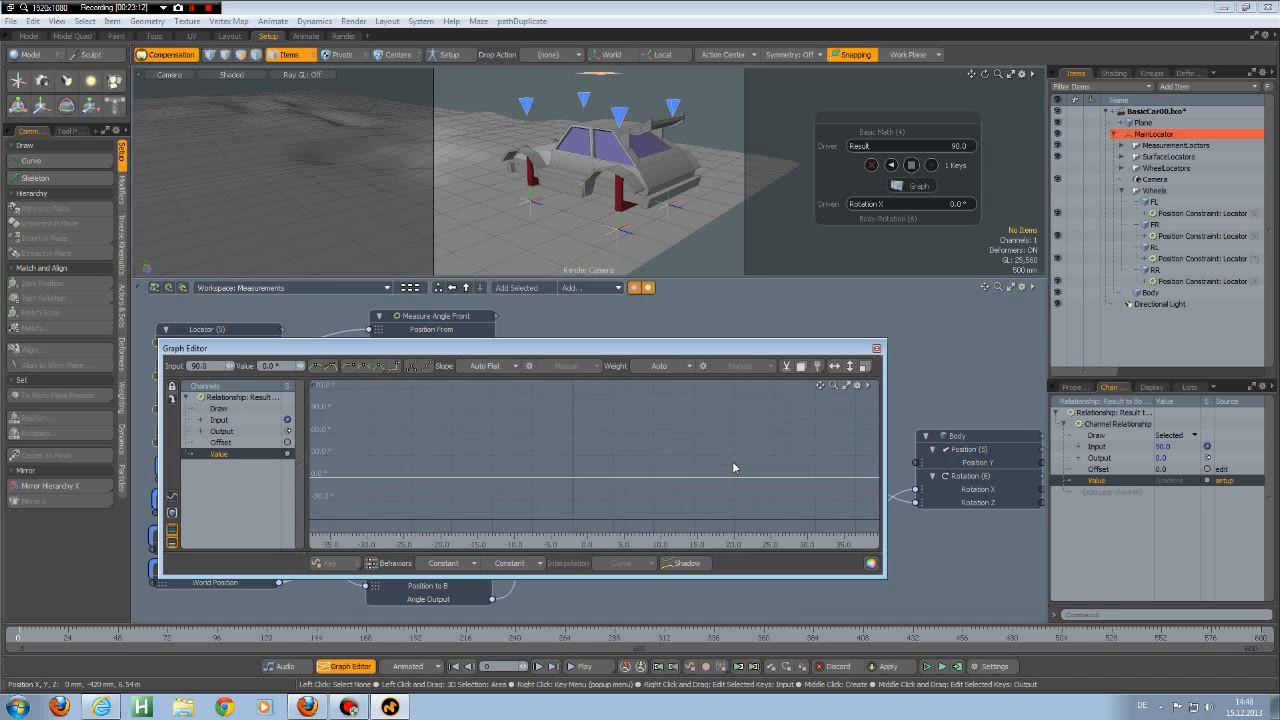
left_click_drag(762, 473, 565, 469, "alt")
scroll(592, 477, "up", 2)
scroll(592, 479, "up", 3)
left_click(566, 479)
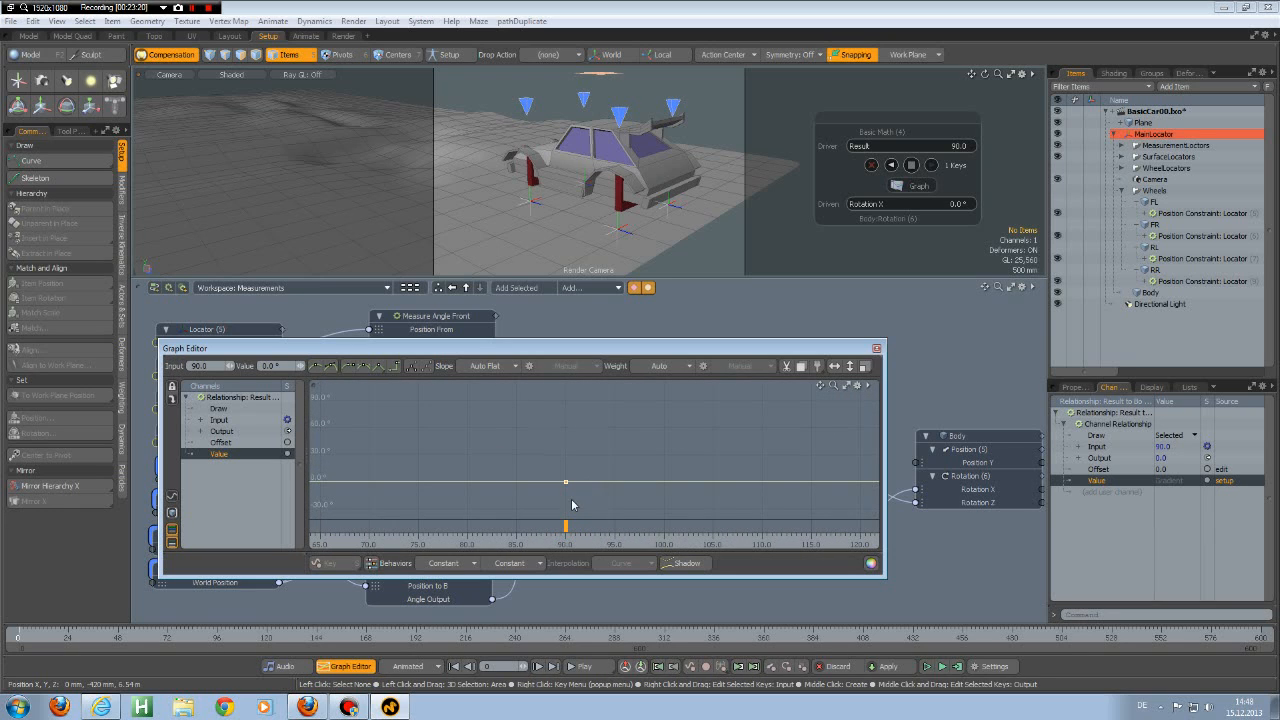
scroll(572, 505, "up", 3)
scroll(575, 501, "up", 1)
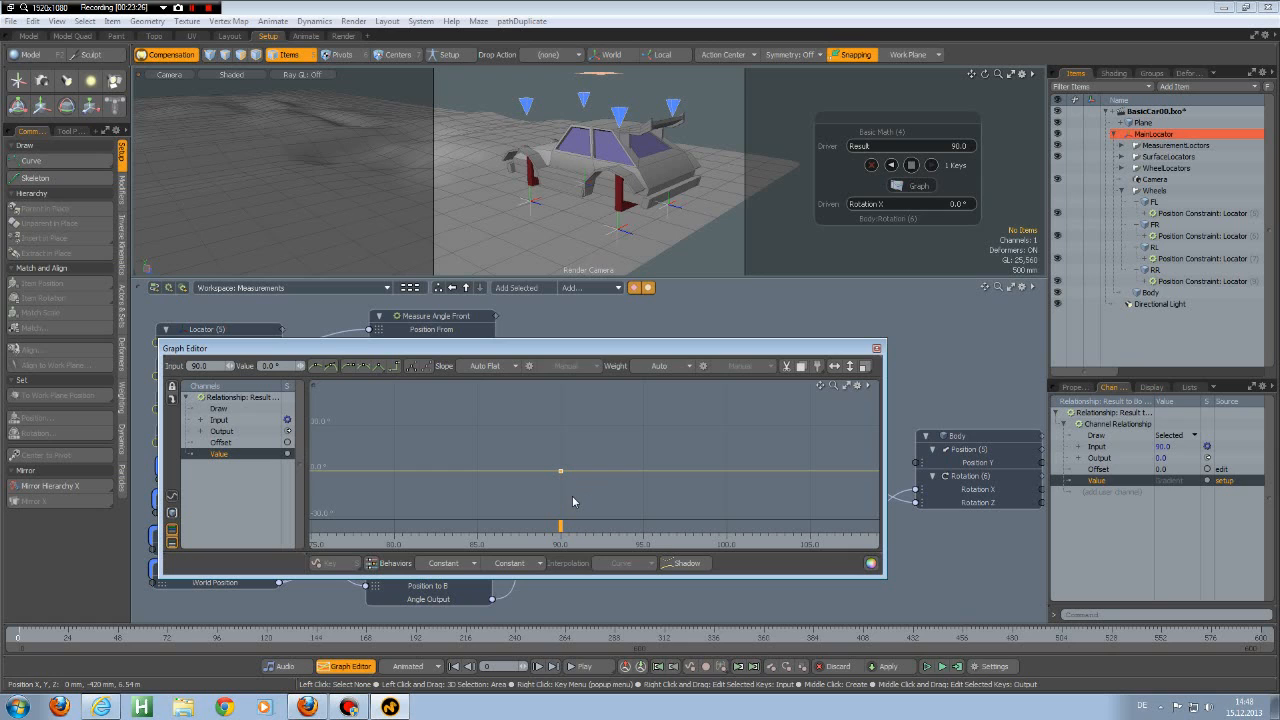
middle_click(728, 470)
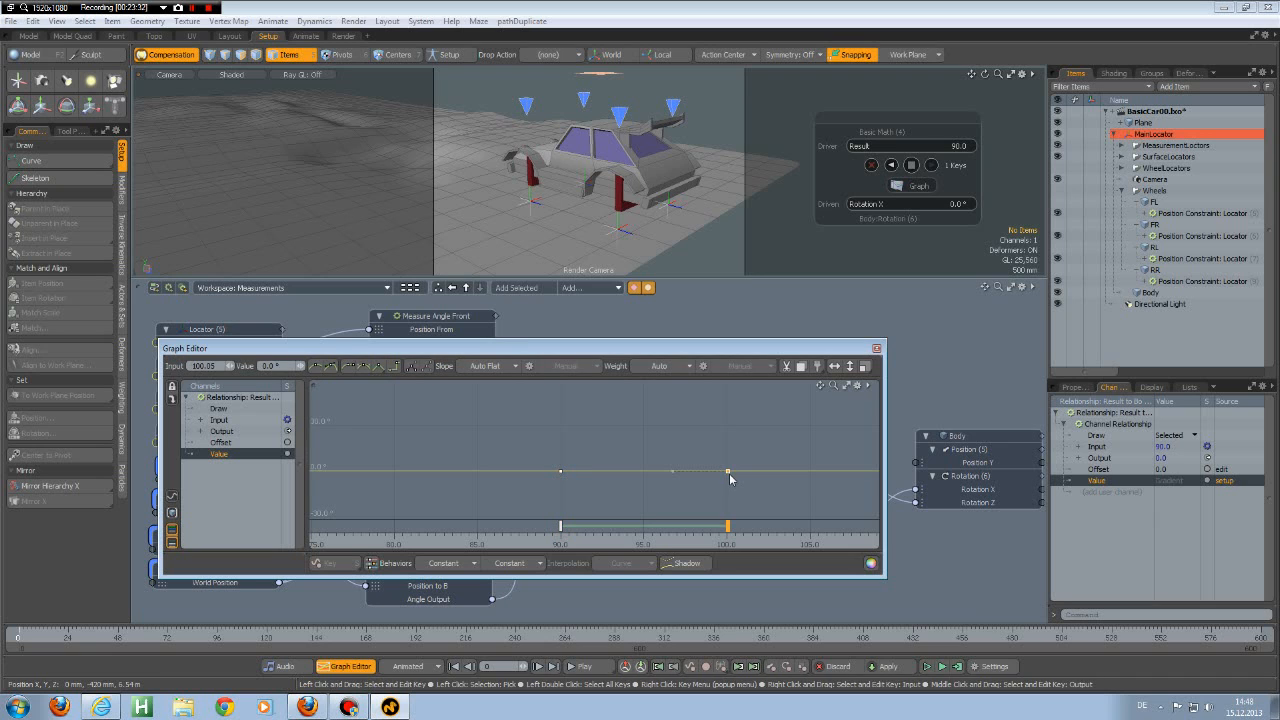
Step: Set the second key's input to exactly 100 and its value to 10°
left_click(222, 364)
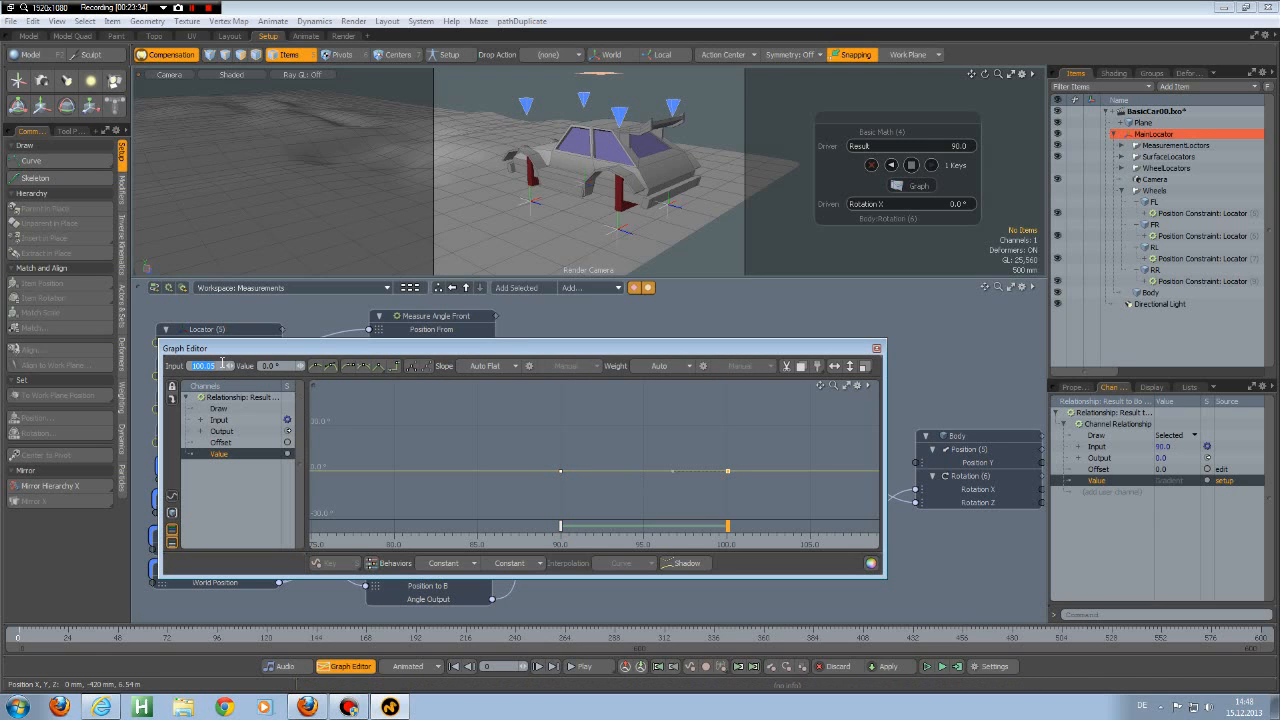
type("1")
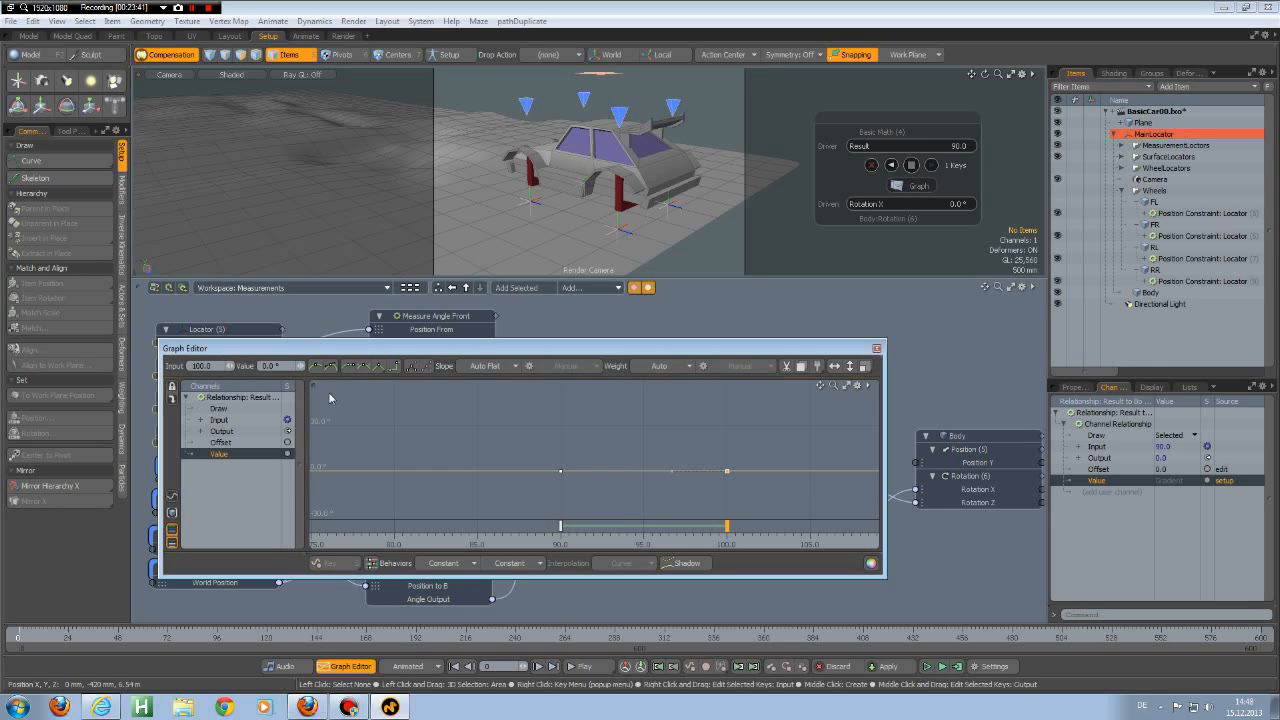
left_click(287, 366)
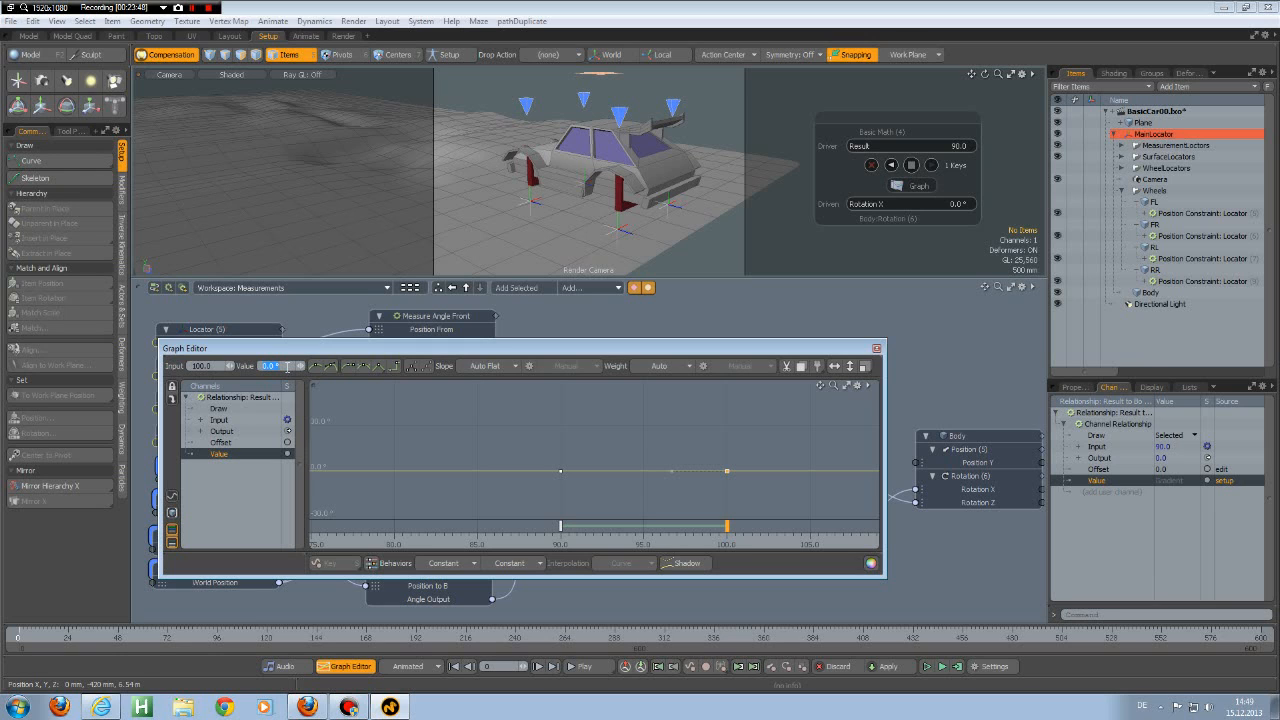
type("1")
key("Return")
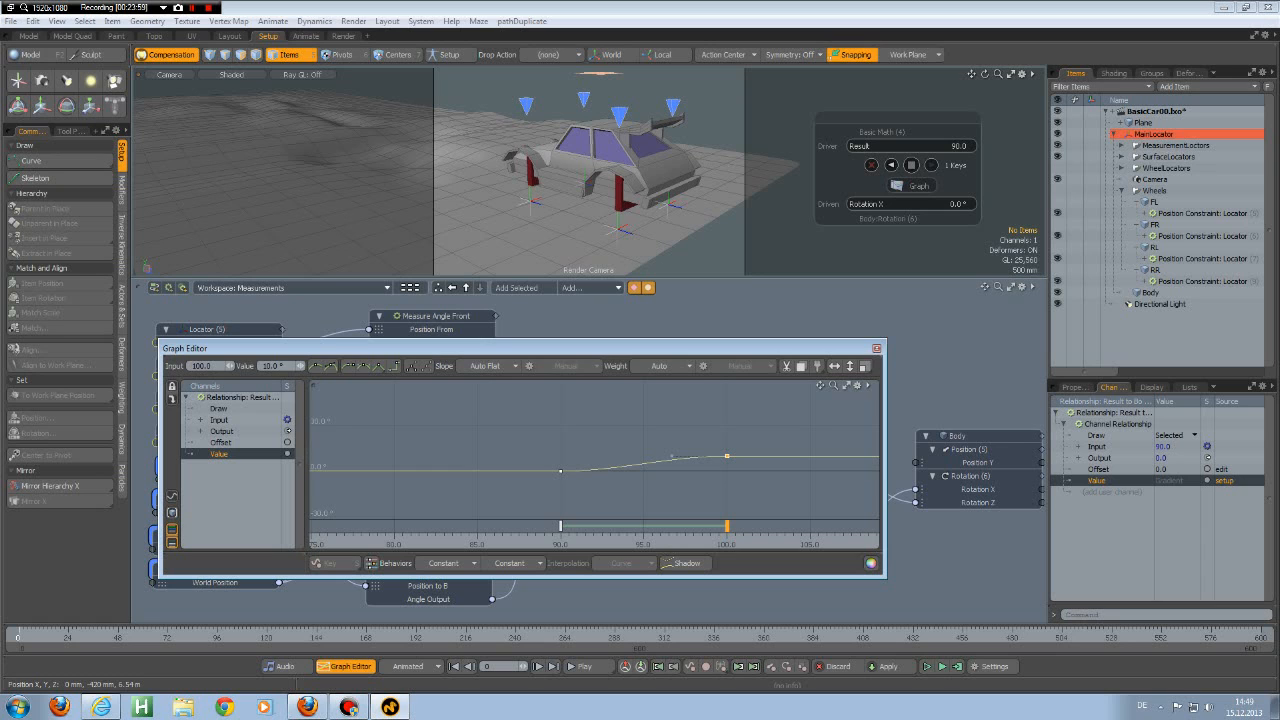
Step: Set the Value curve's behavior before the first key and after the last key to Linear, and close the Graph Editor
left_click(454, 566)
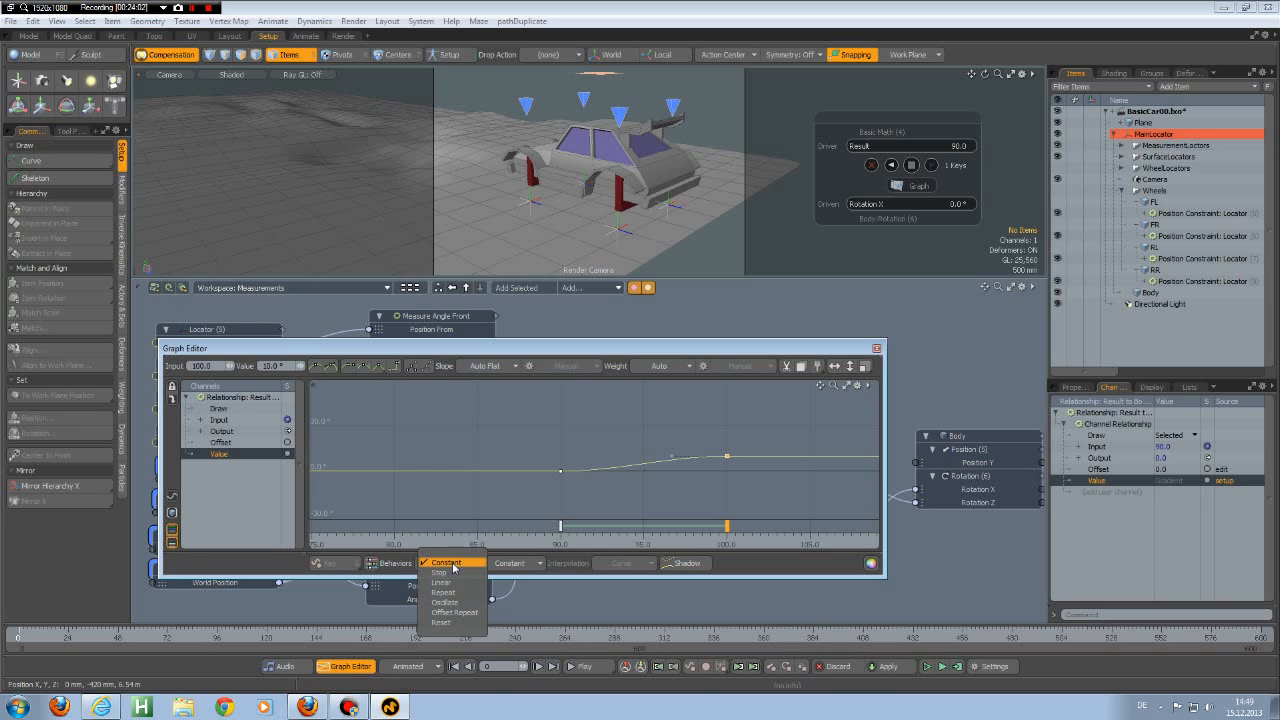
left_click(441, 582)
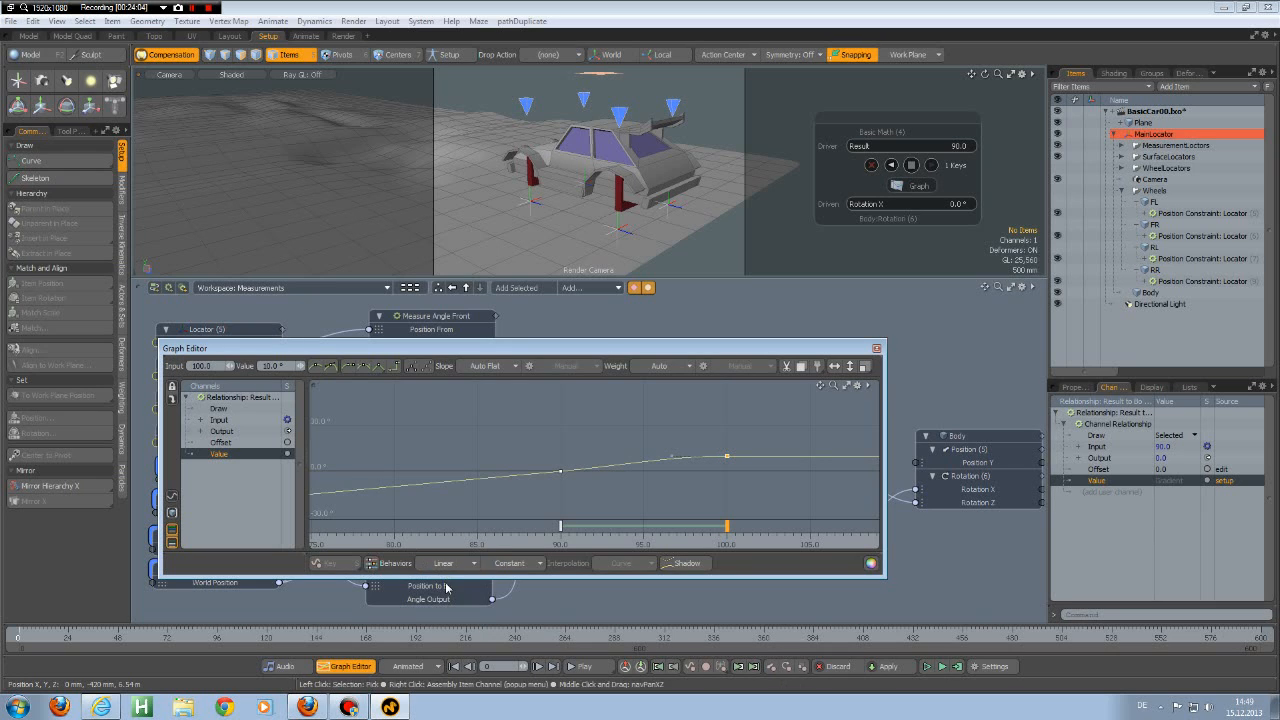
left_click(508, 564)
left_click(503, 582)
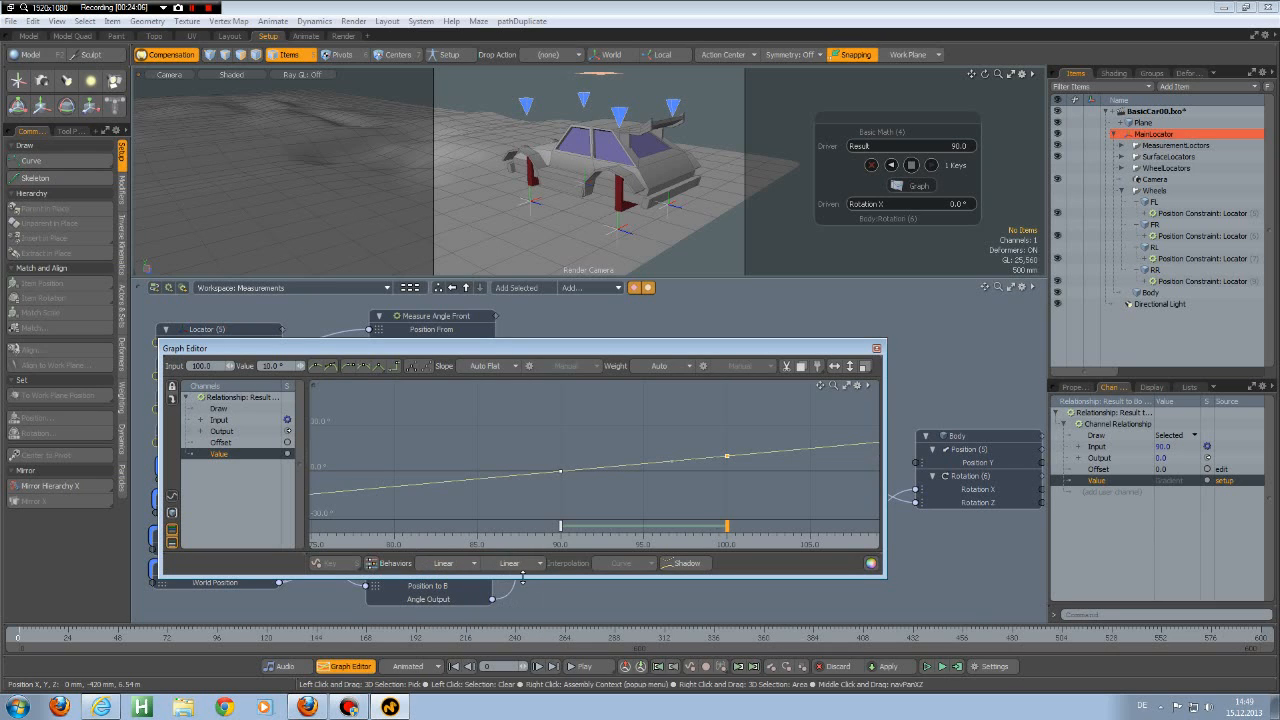
left_click(876, 349)
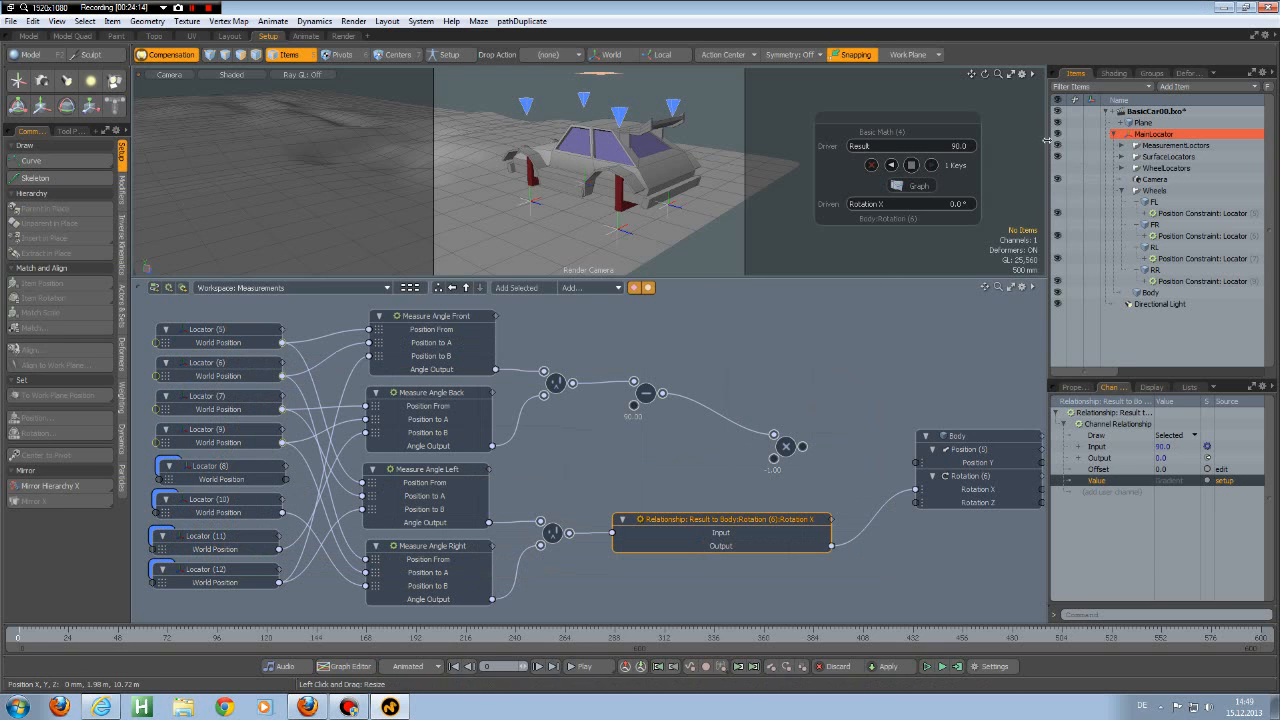
Step: Play the animation in the maximized camera viewport to check the Body's X rotation, and return to frame 0
left_click(1013, 80)
left_click(1012, 77)
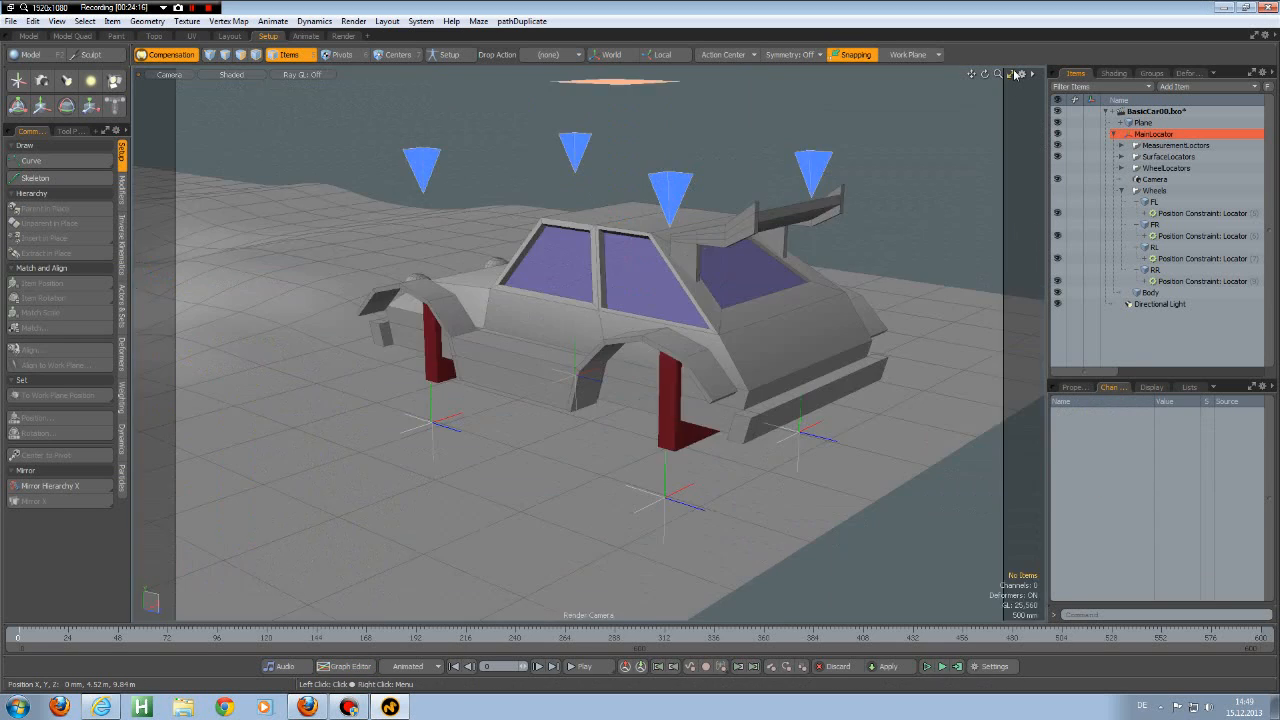
left_click(585, 668)
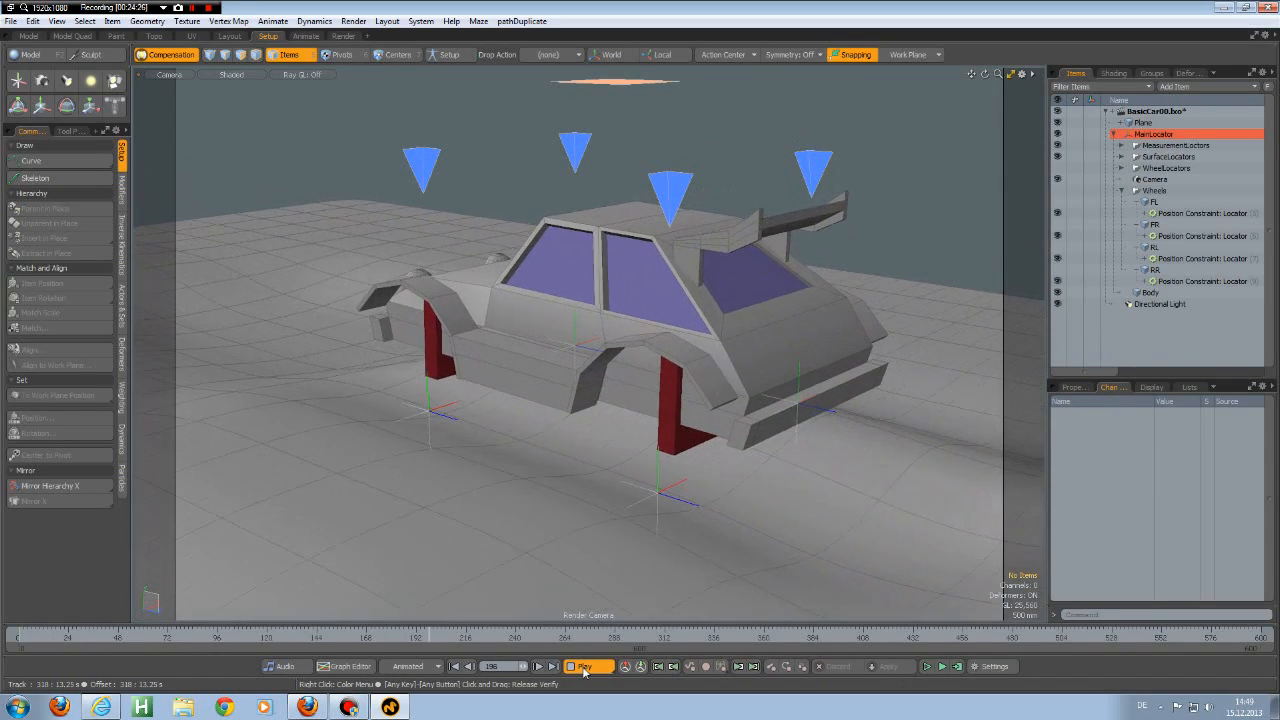
left_click(584, 667)
left_click(462, 667)
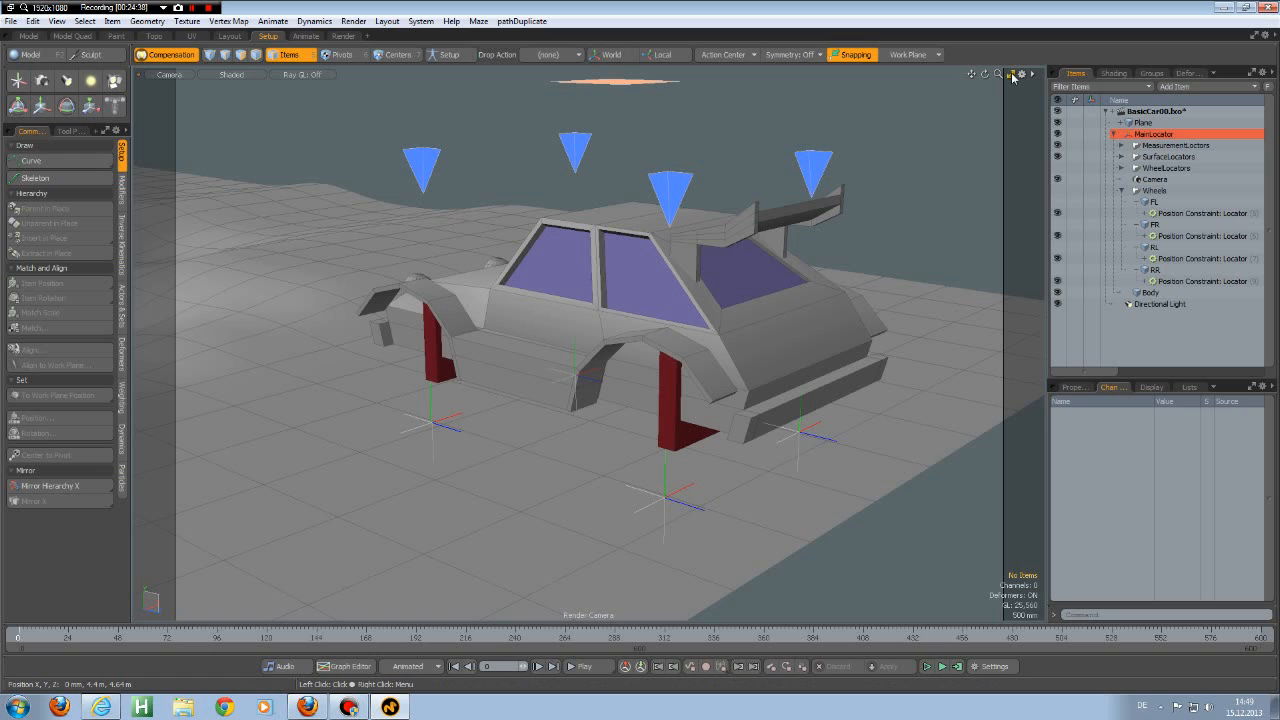
Step: Make the Wheels group visible and connect the multiply node's output to Body's Rotation Z
left_click(1057, 191)
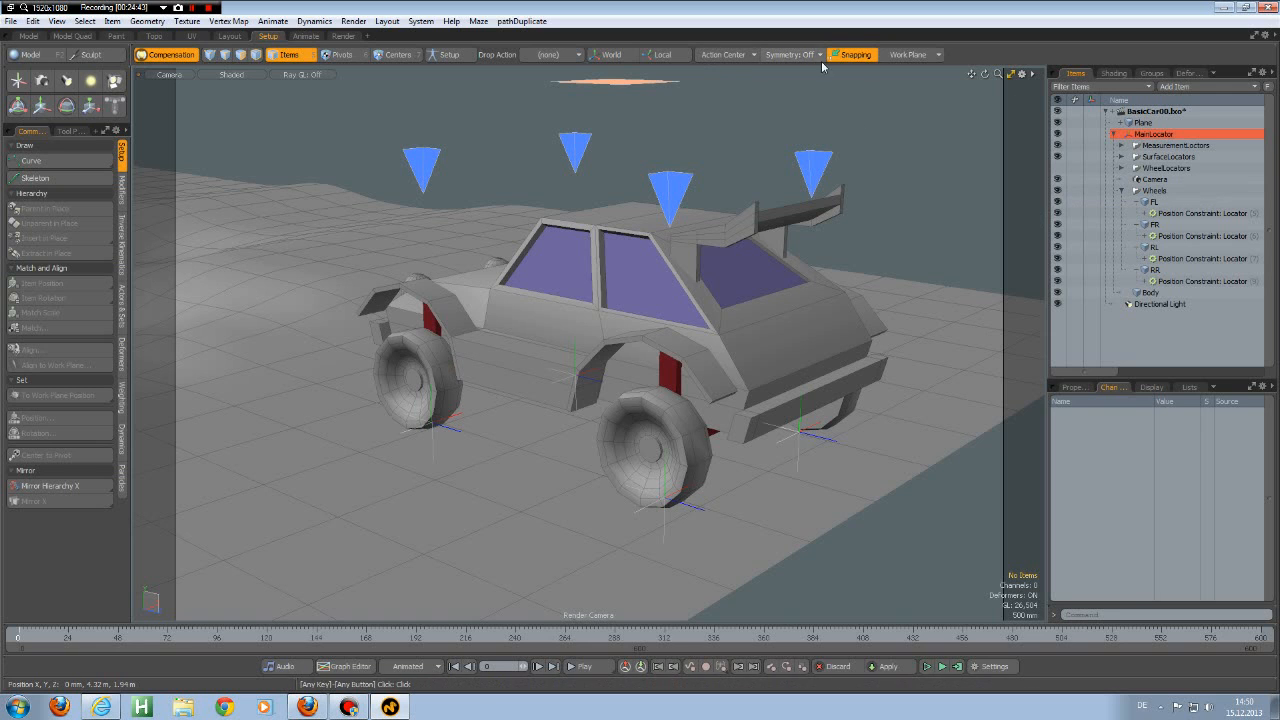
left_click(1011, 74)
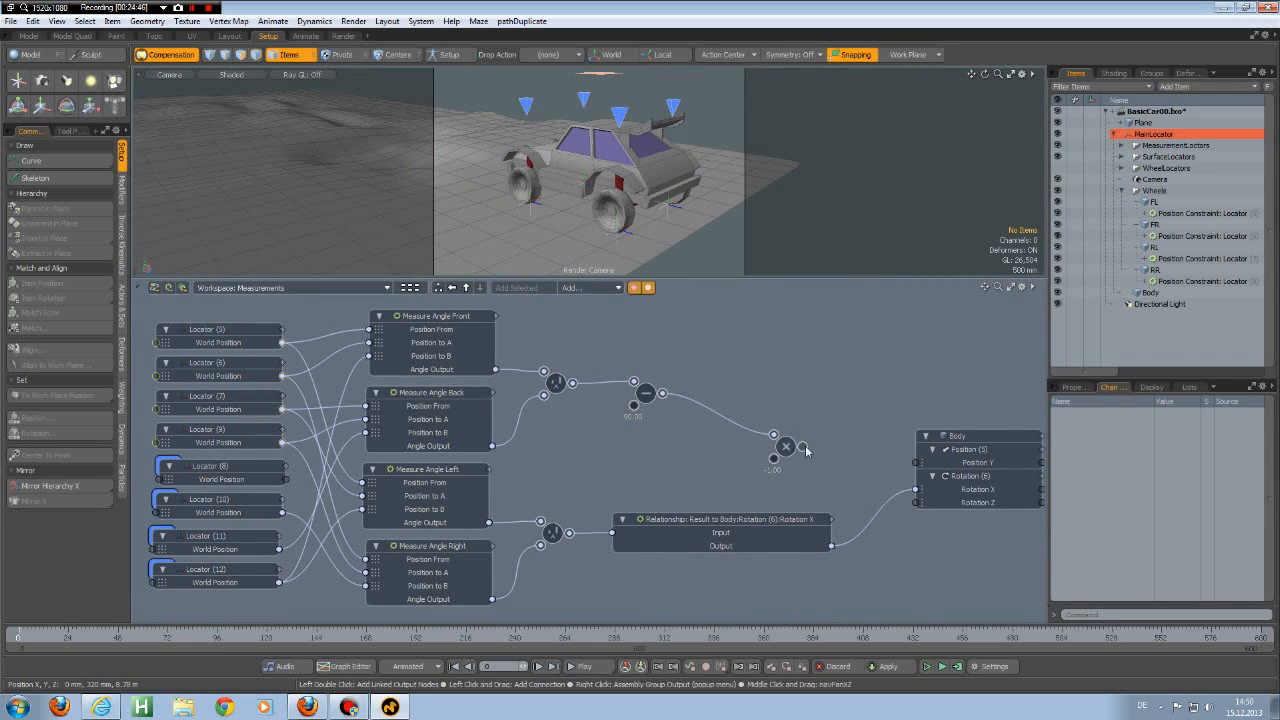
left_click_drag(802, 447, 916, 502)
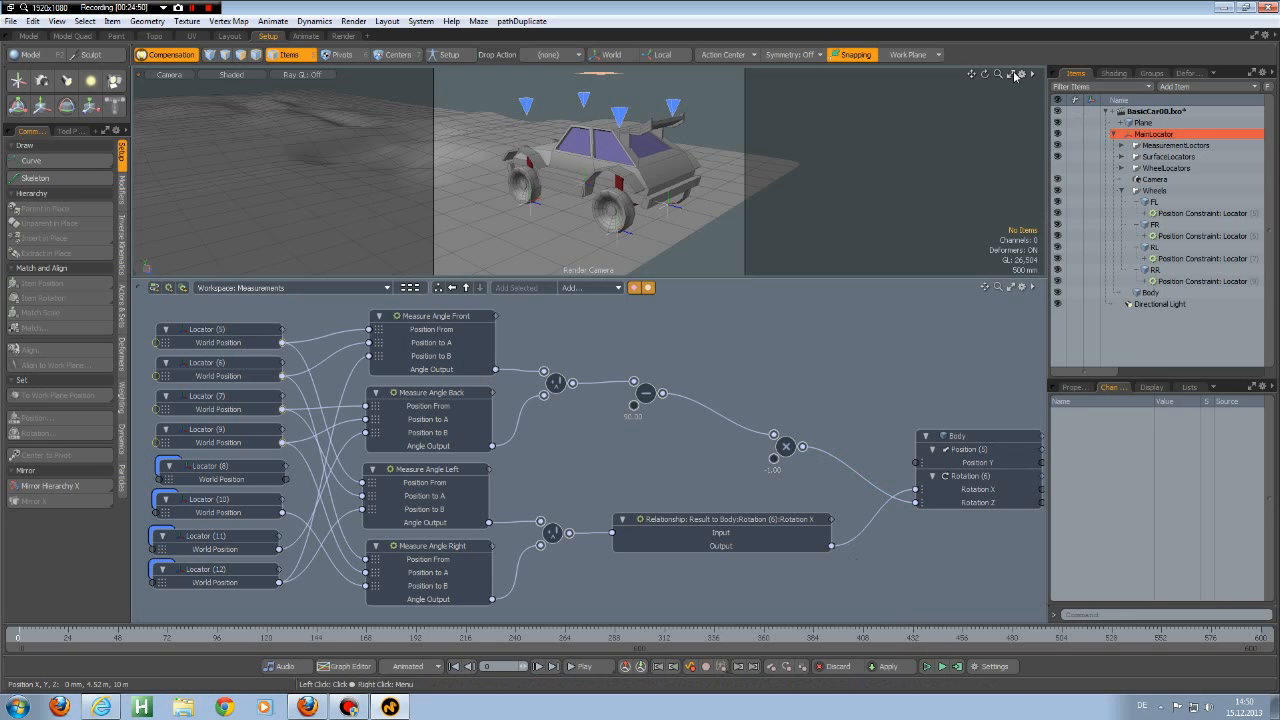
Step: Frame the car from its front side in the maximized camera viewport and parent Camera to MainLocator
left_click(1013, 75)
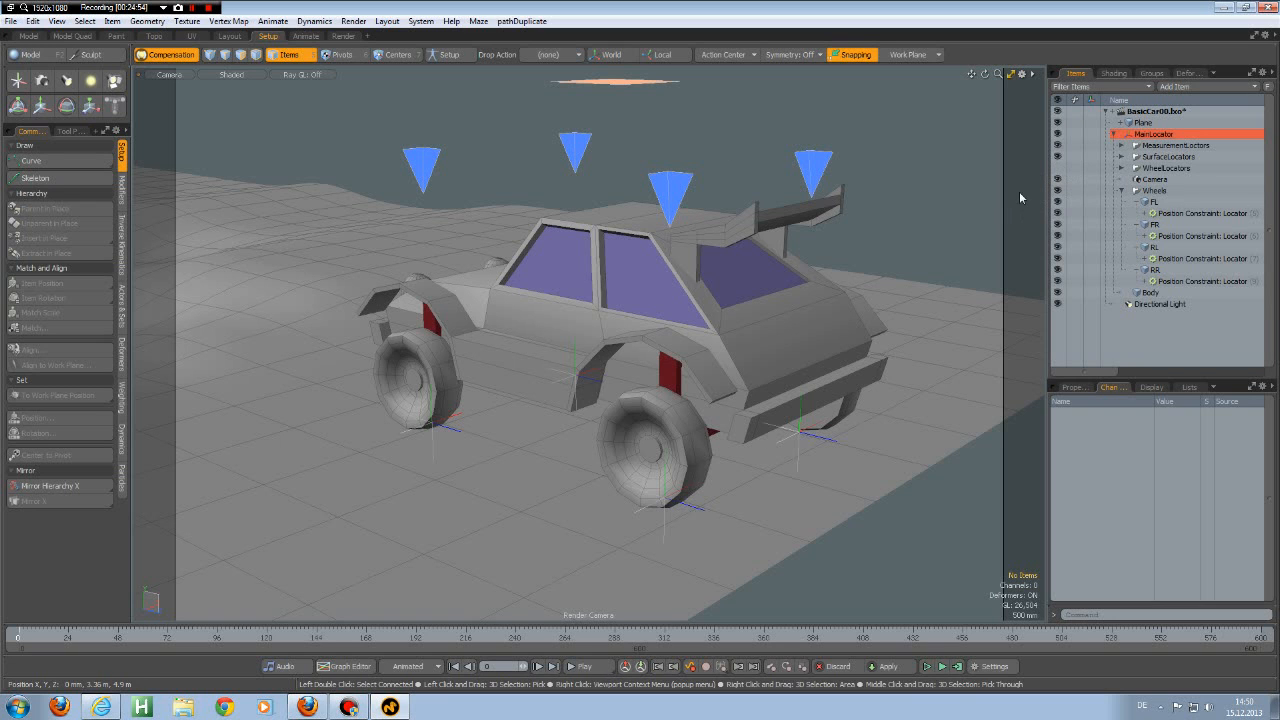
left_click_drag(830, 227, 752, 278, "alt")
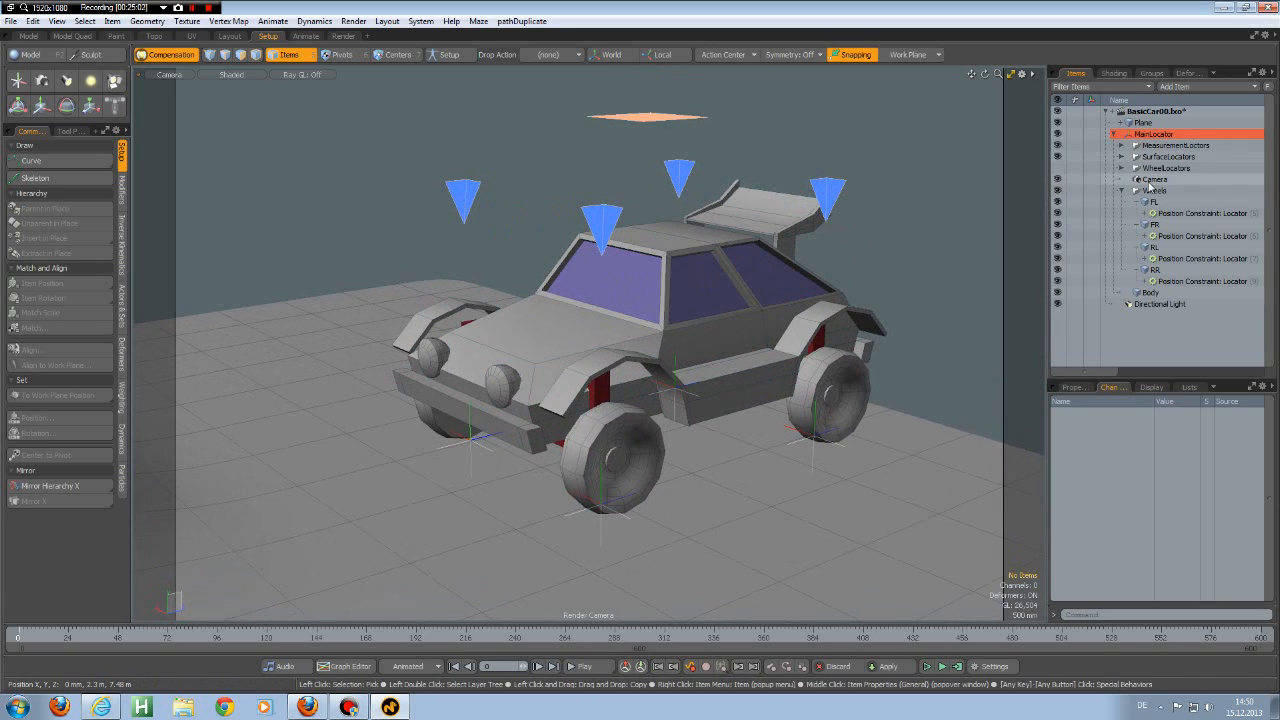
left_click_drag(1150, 182, 1153, 140)
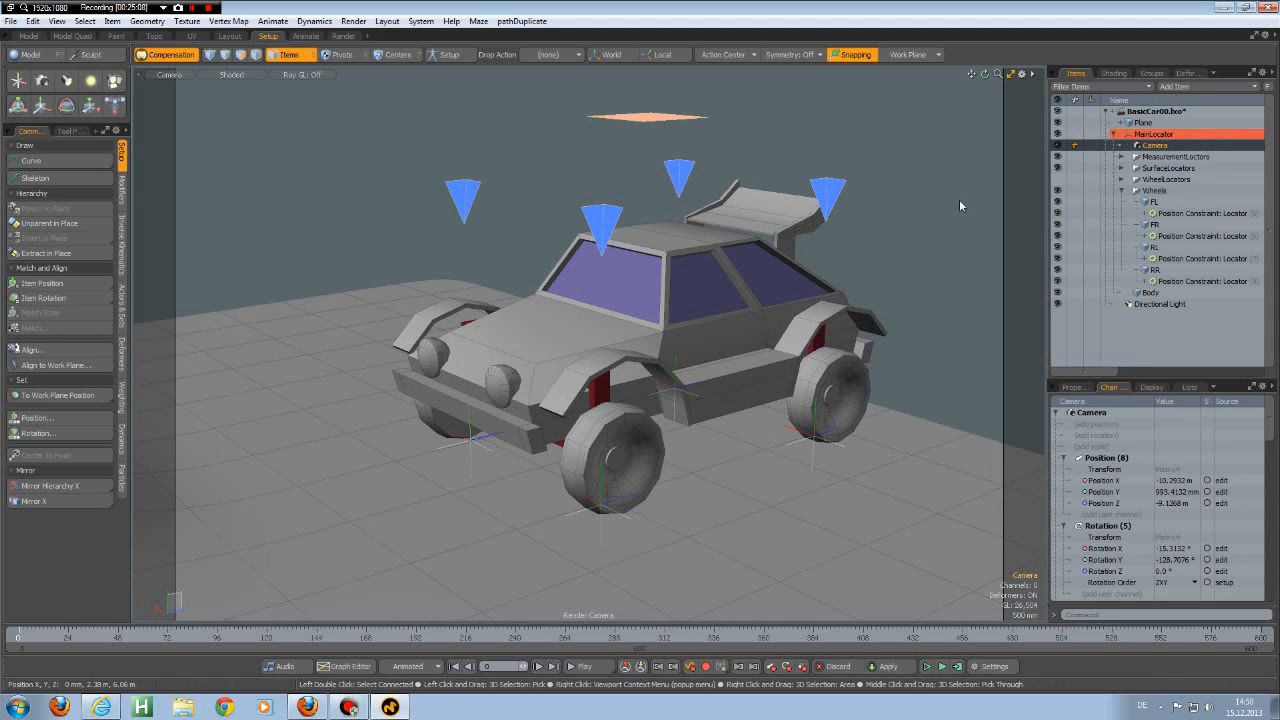
Step: Hide the locators in the camera viewport and turn the camera to a lower, more frontal view of the car
key("o")
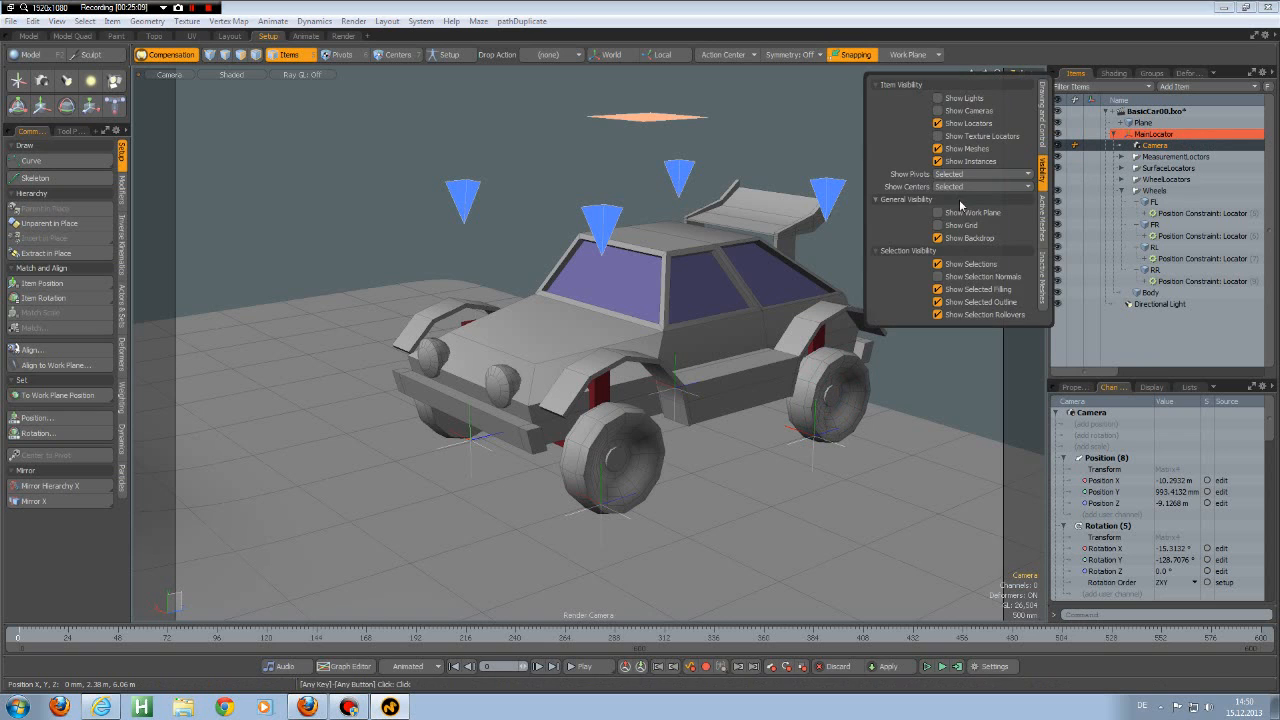
left_click(938, 123)
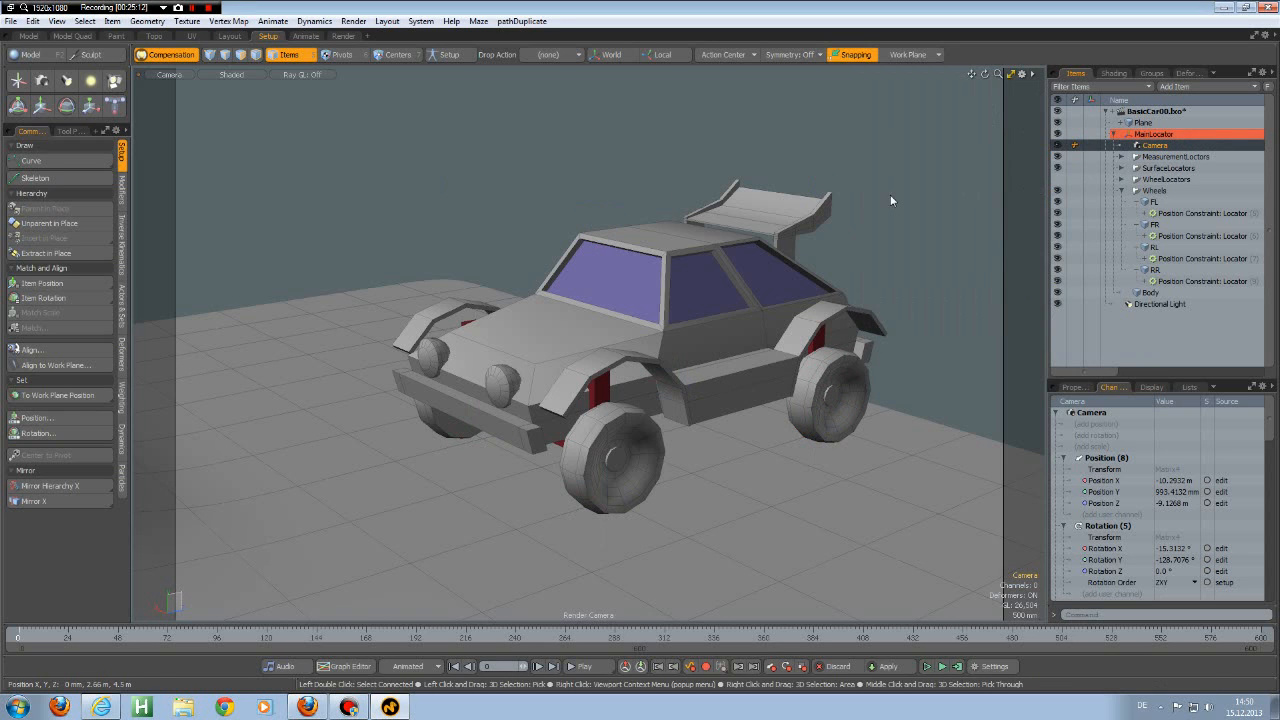
left_click_drag(906, 274, 862, 295, "alt")
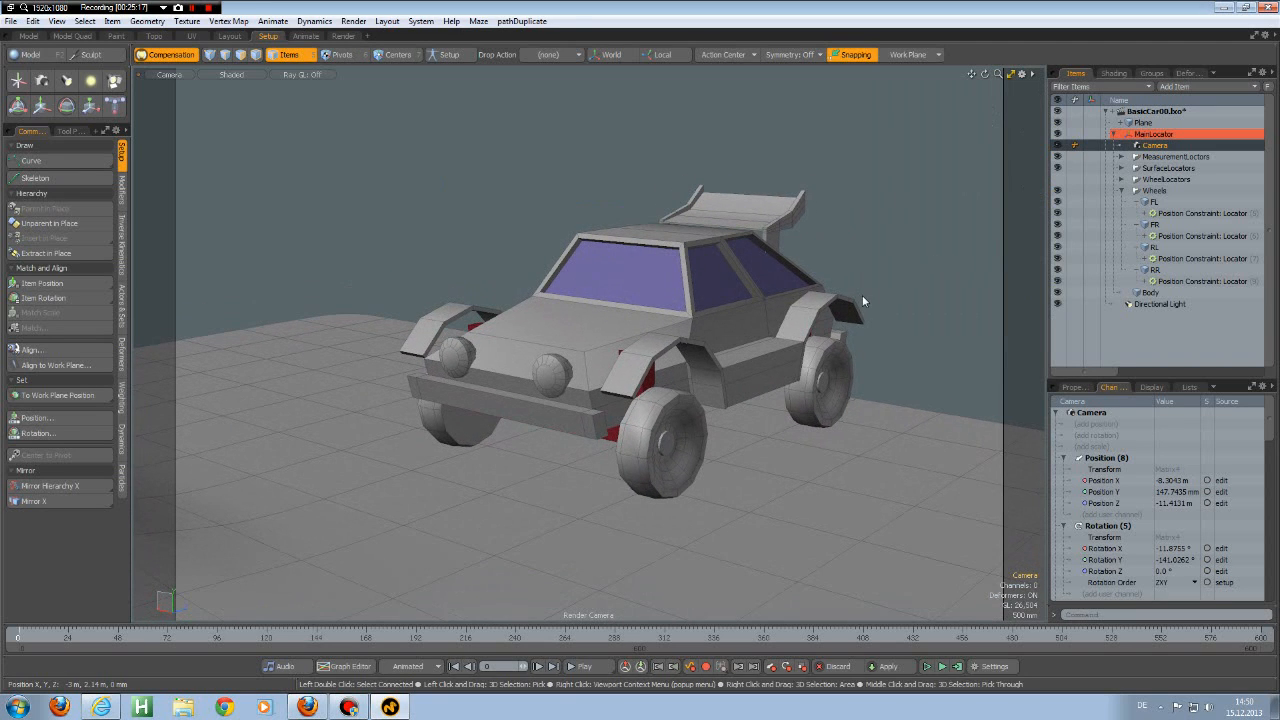
Step: Play the animation to check how the Body and wheels follow the terrain, and return to frame 0
left_click(584, 667)
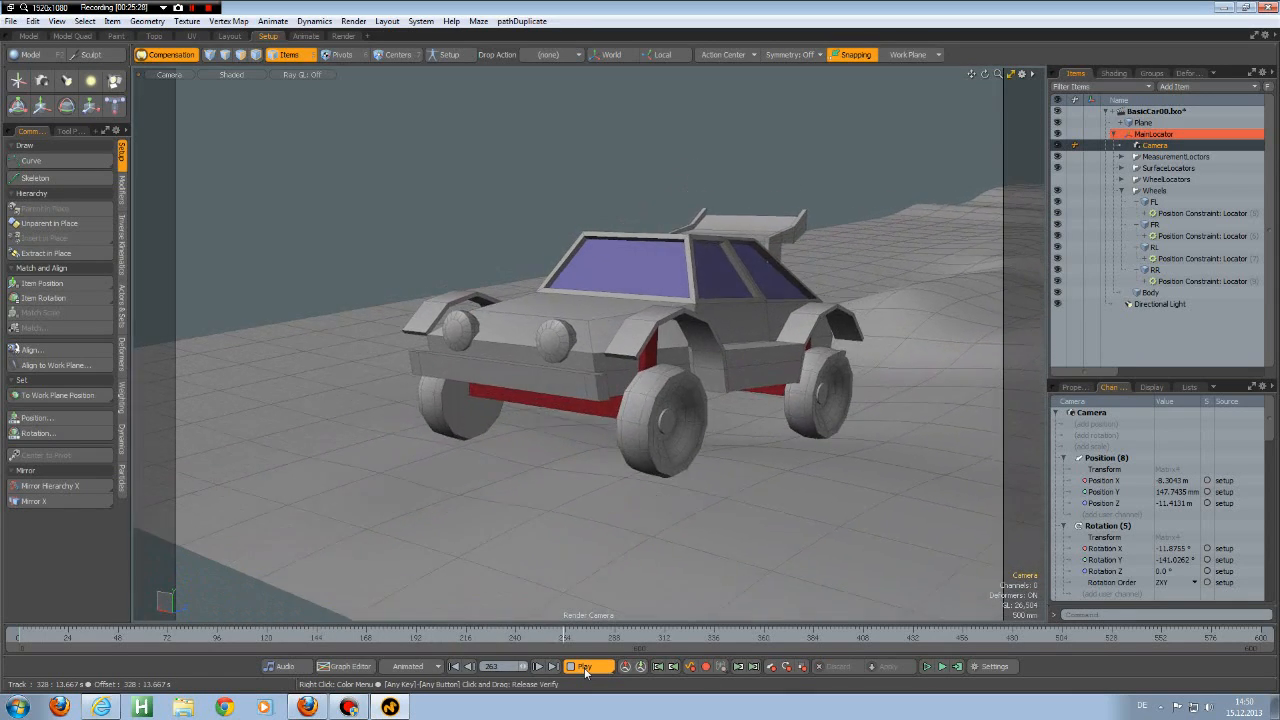
left_click(585, 668)
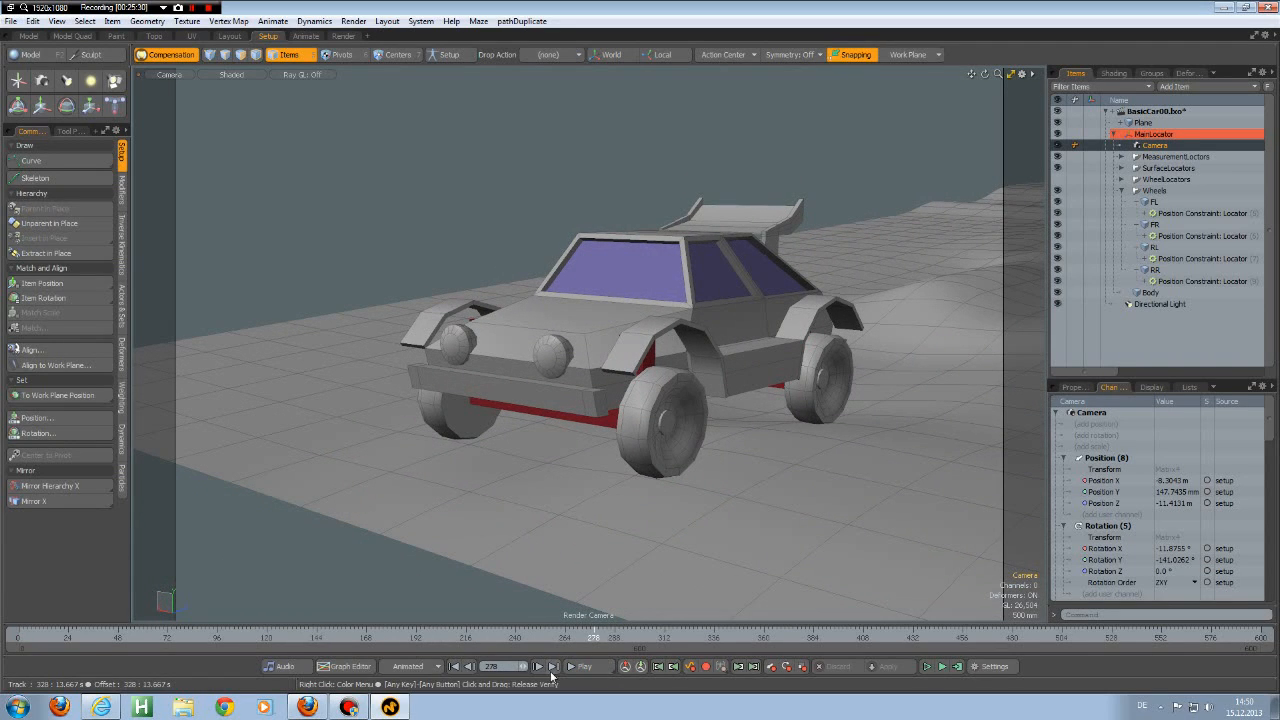
left_click(453, 666)
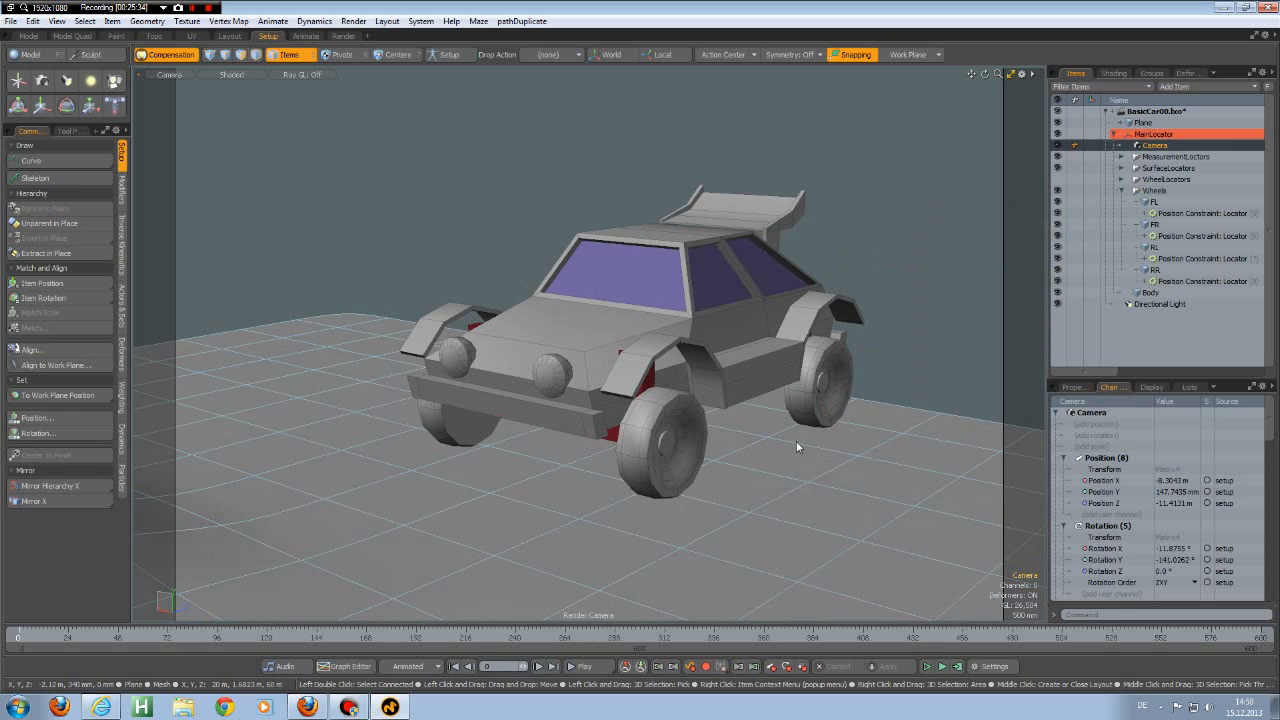
Step: Restore the schematic view, add a Measure Distance channel modifier, and place it above the subtract node
left_click(1016, 76)
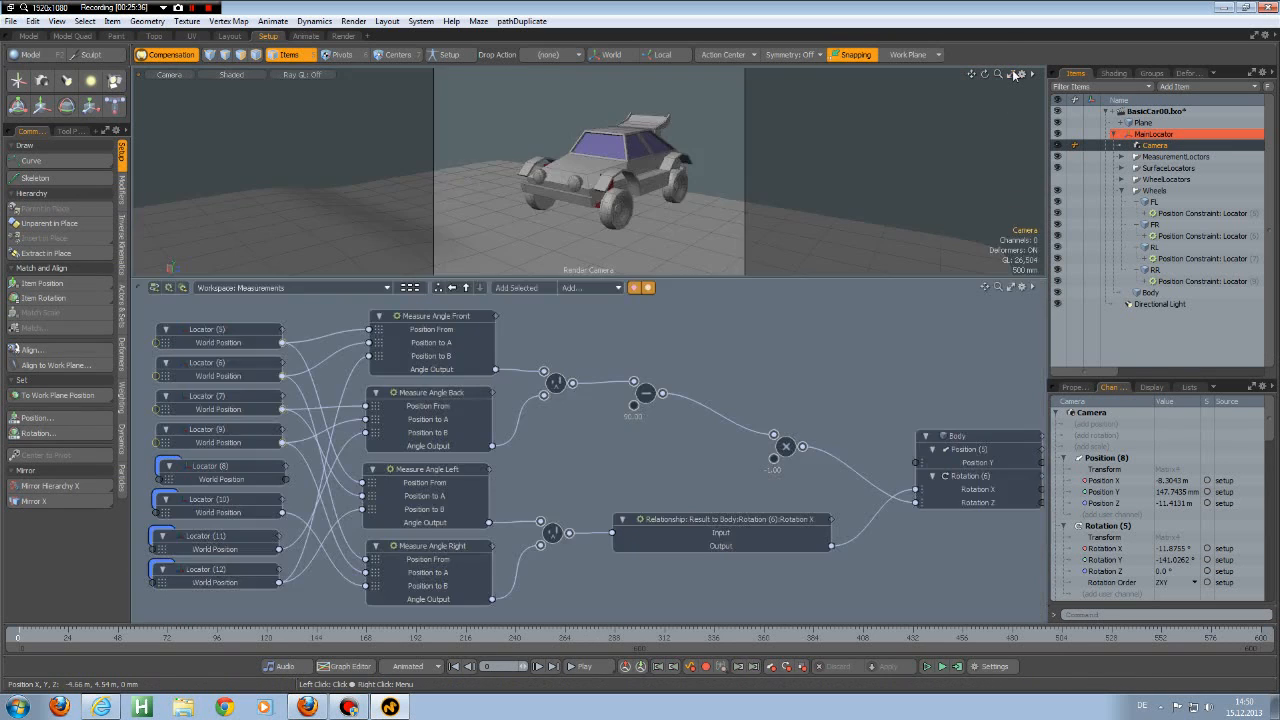
left_click(590, 288)
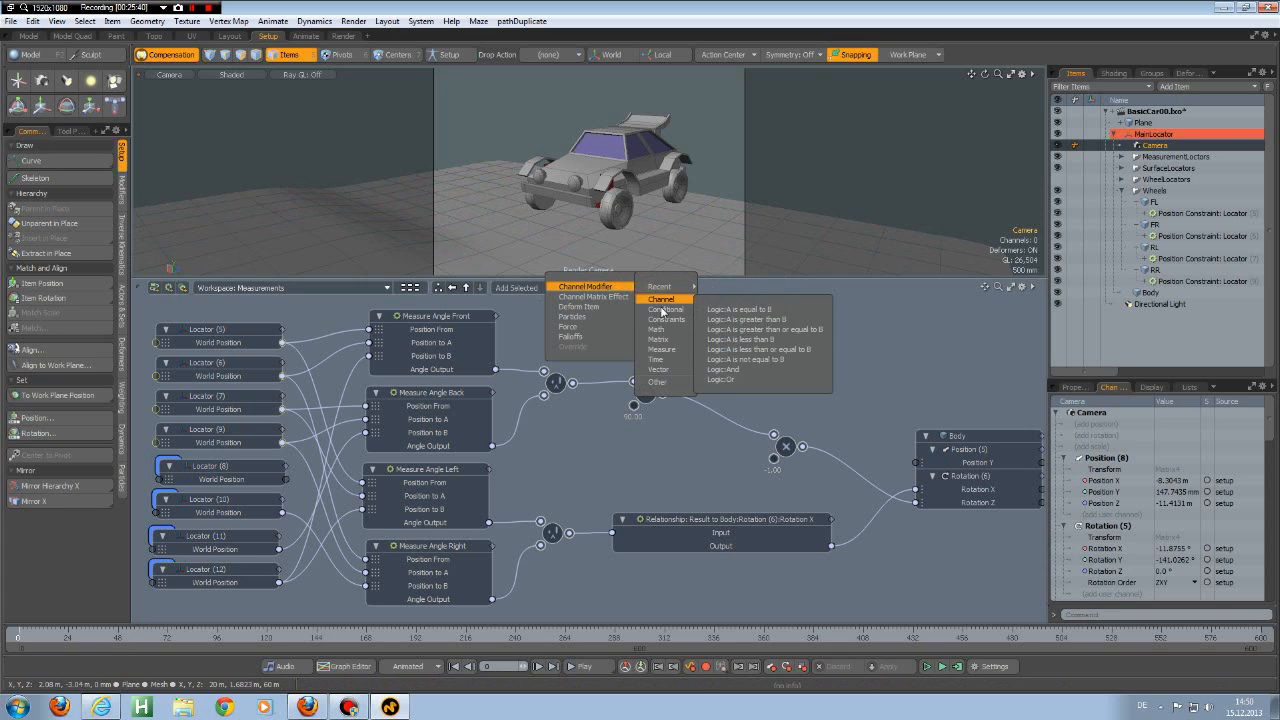
mouse_move(686, 352)
left_click(735, 359)
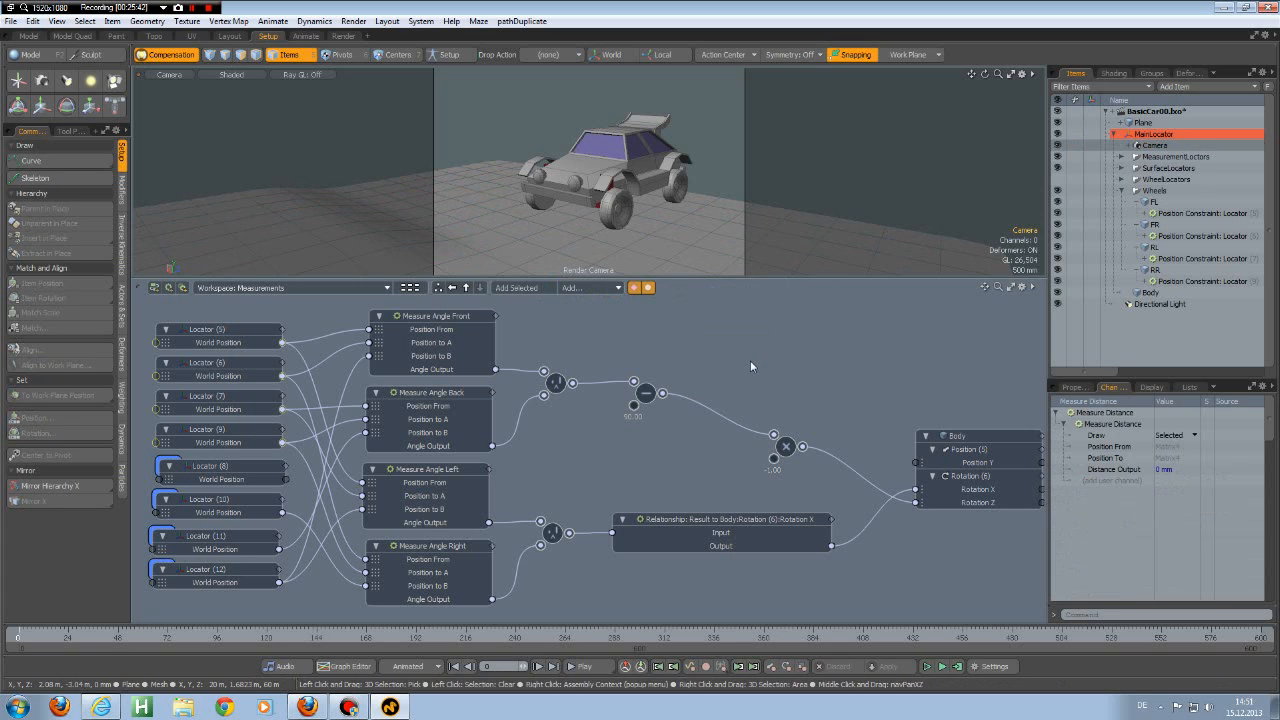
left_click_drag(600, 455, 706, 324)
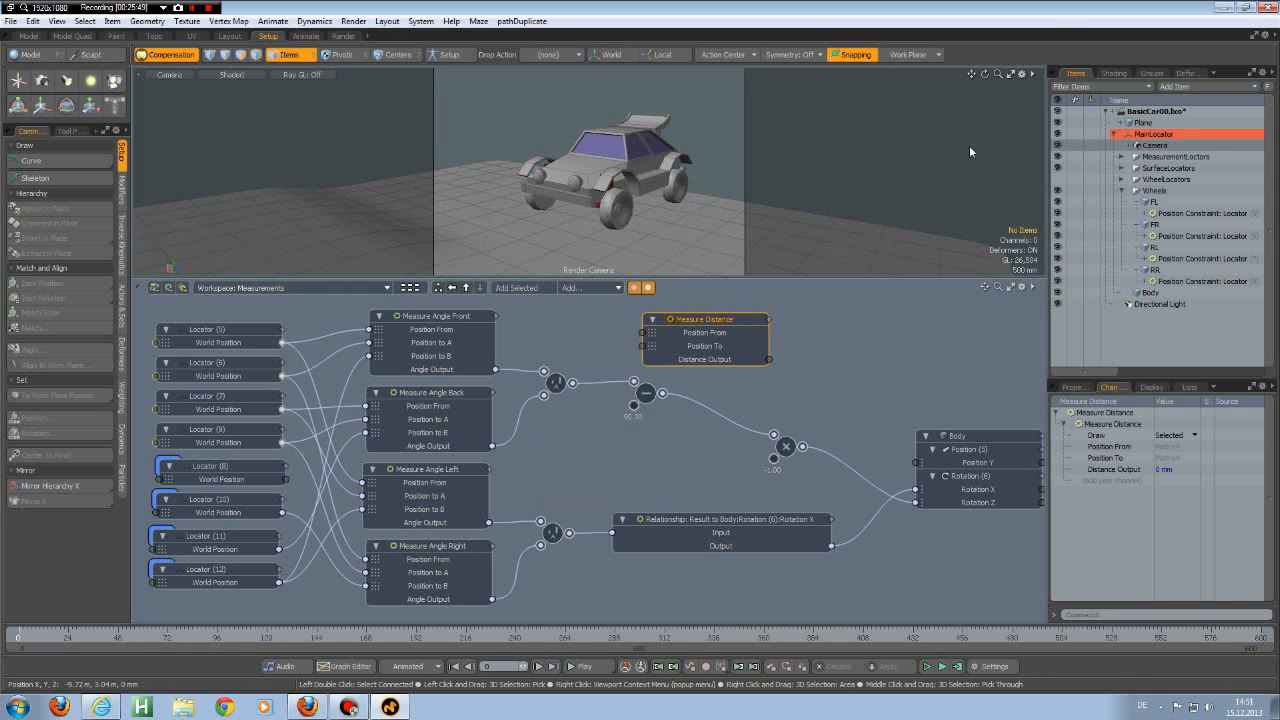
Step: Show the locators again in the camera viewport
key("o")
left_click(947, 70)
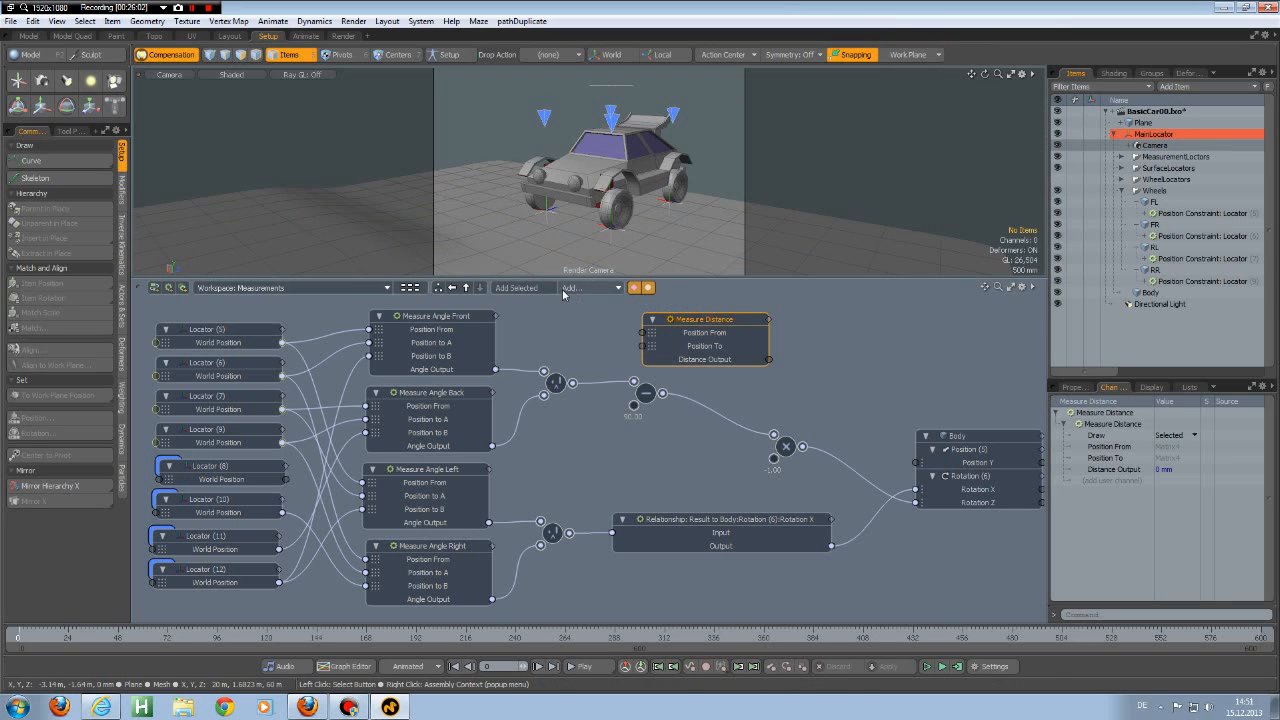
Step: Add a Math Multiple node set to Average and arrange it beside the Measure Distance node at the schematic's upper edge
left_click(620, 290)
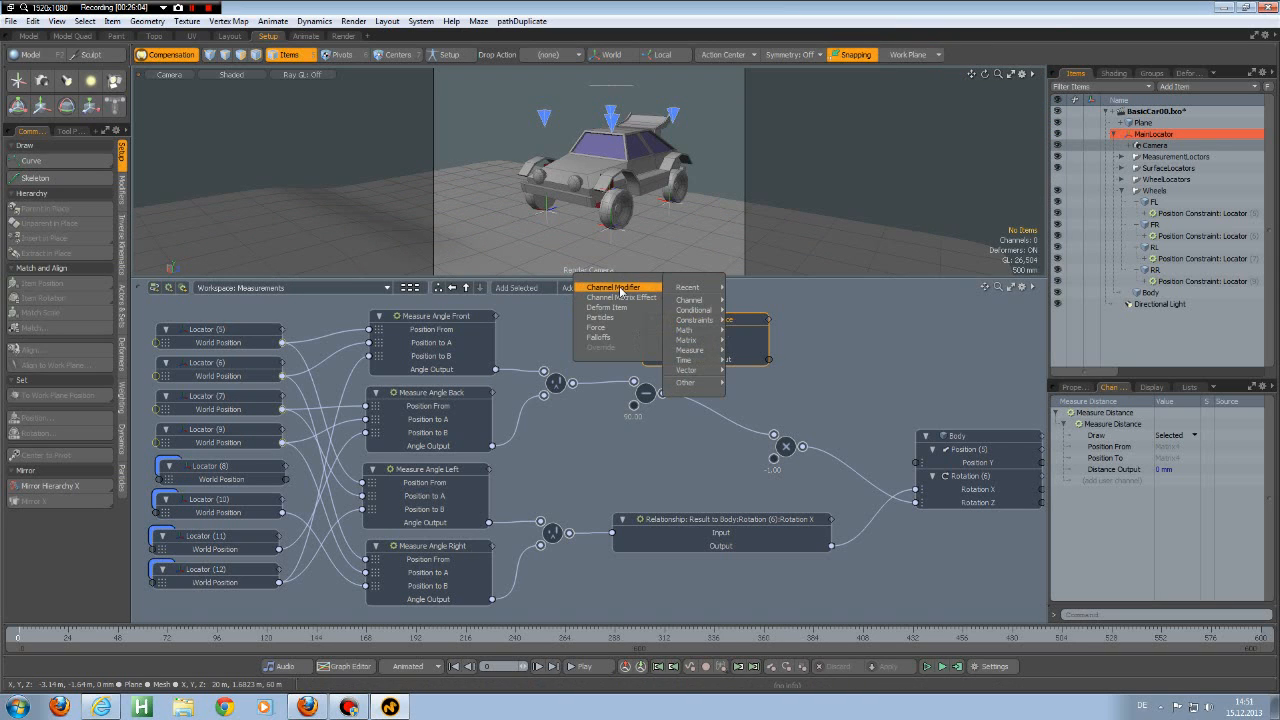
mouse_move(685, 330)
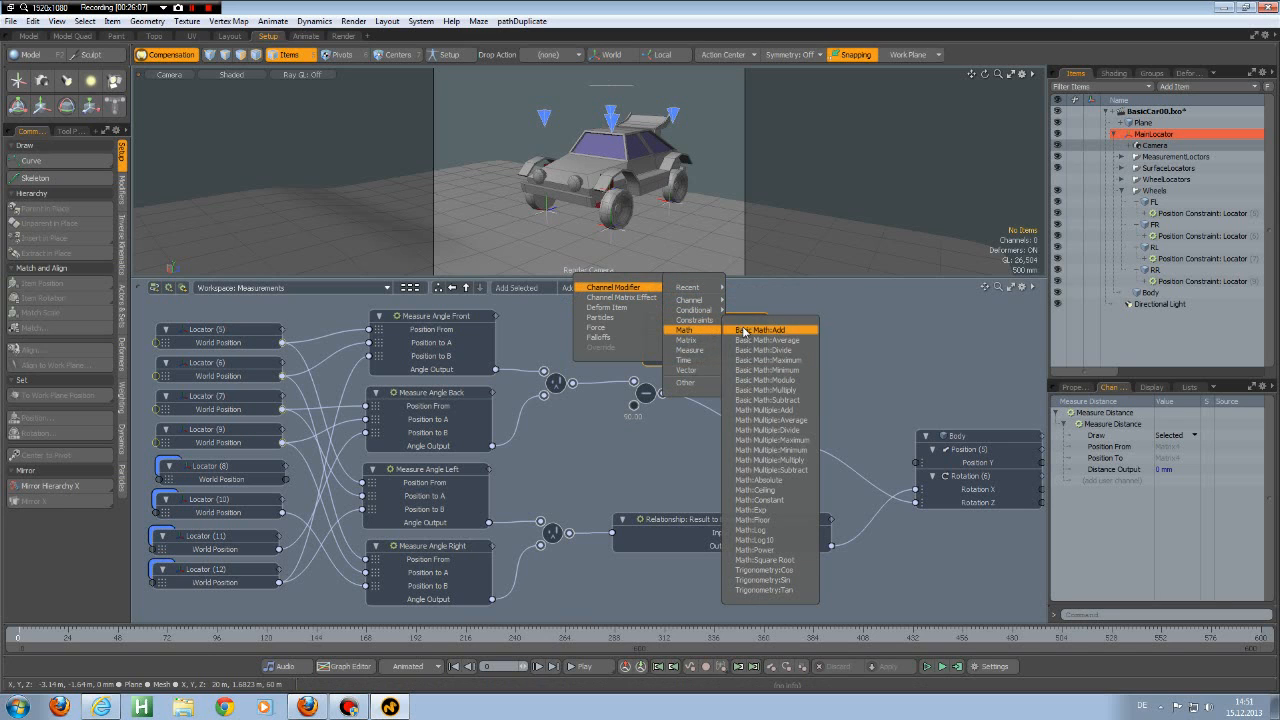
left_click(779, 421)
left_click_drag(603, 400, 660, 441)
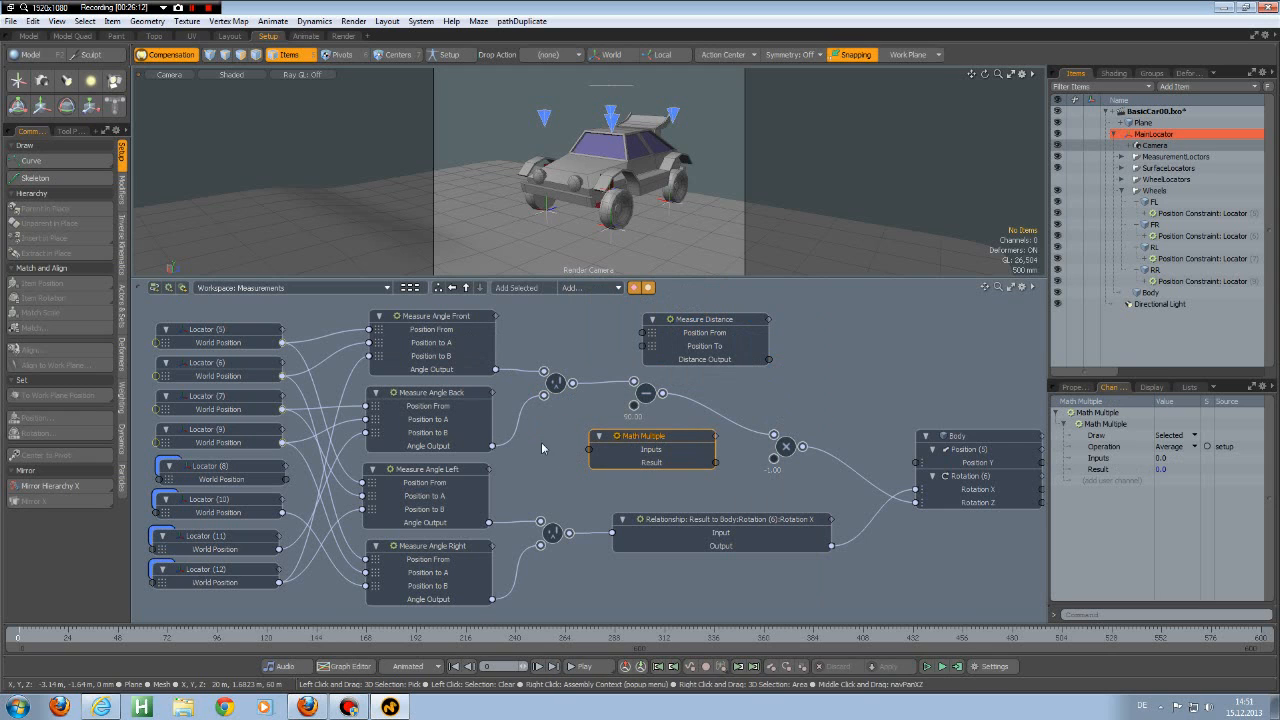
left_click_drag(645, 443, 565, 319)
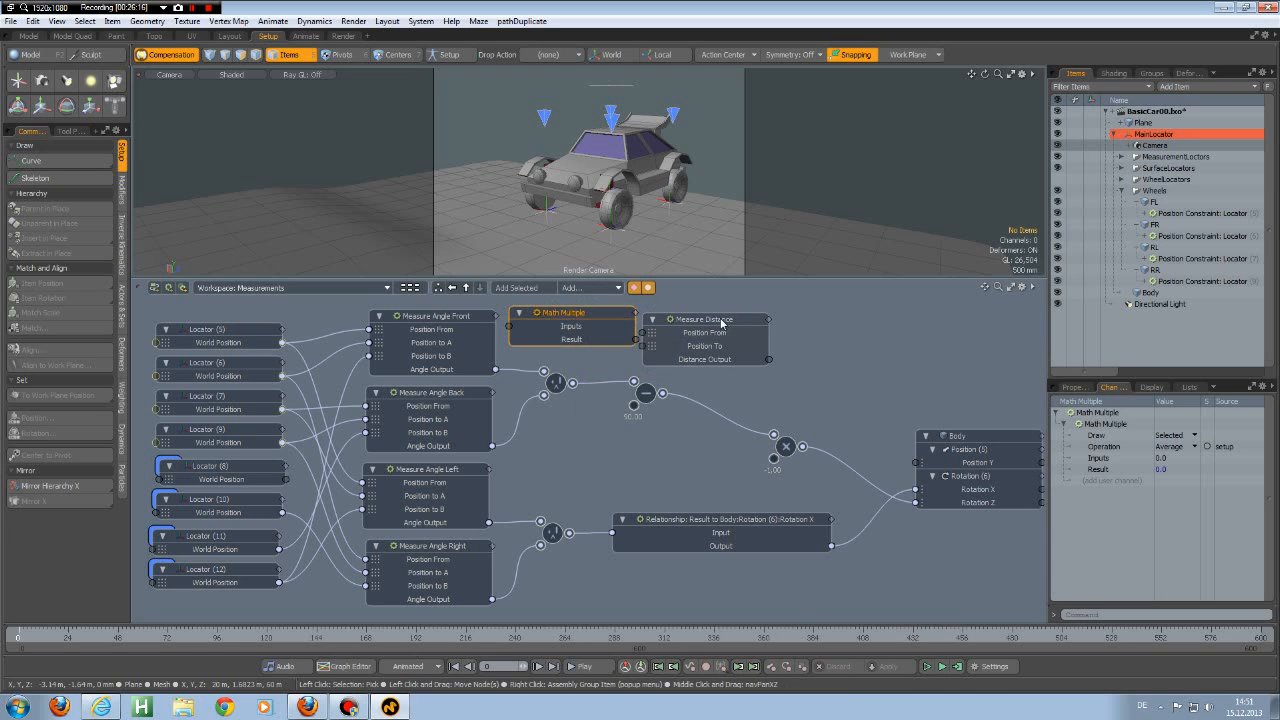
left_click_drag(723, 327, 762, 316)
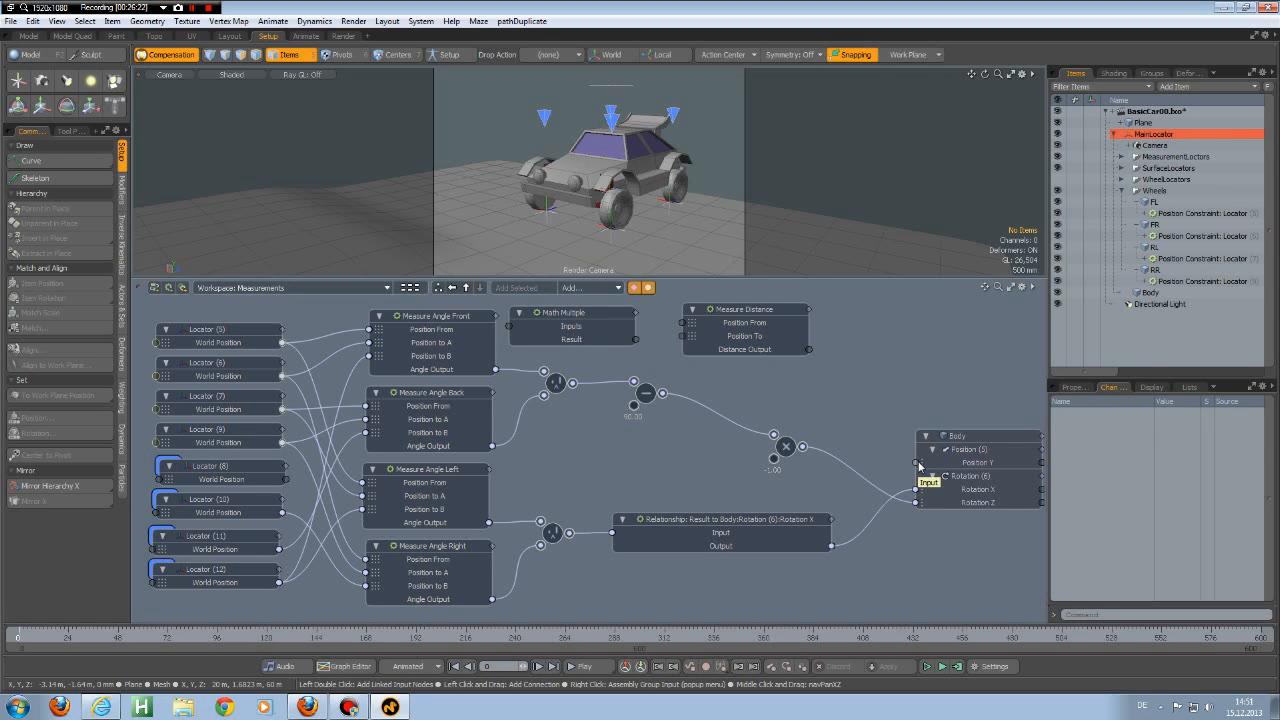
Step: Delete the Math Multiple and Measure Distance nodes from the schematic
left_click(601, 318)
left_click(727, 311, "shift")
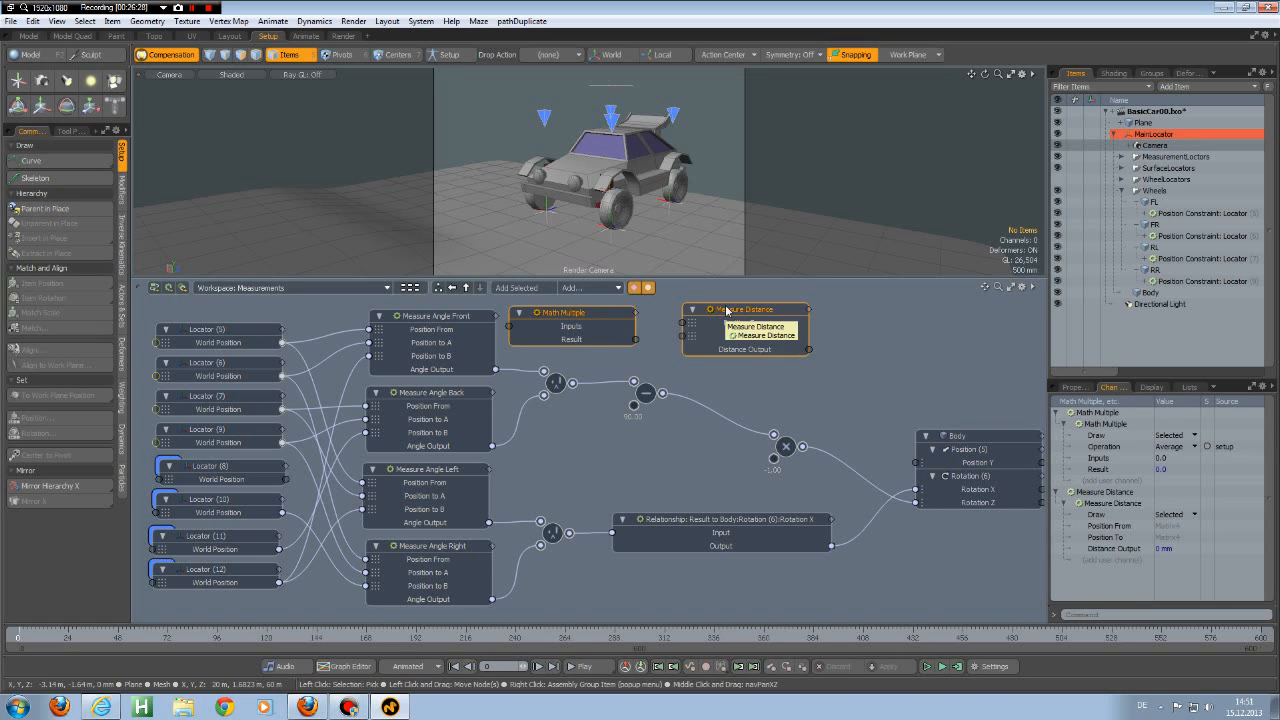
key("Delete")
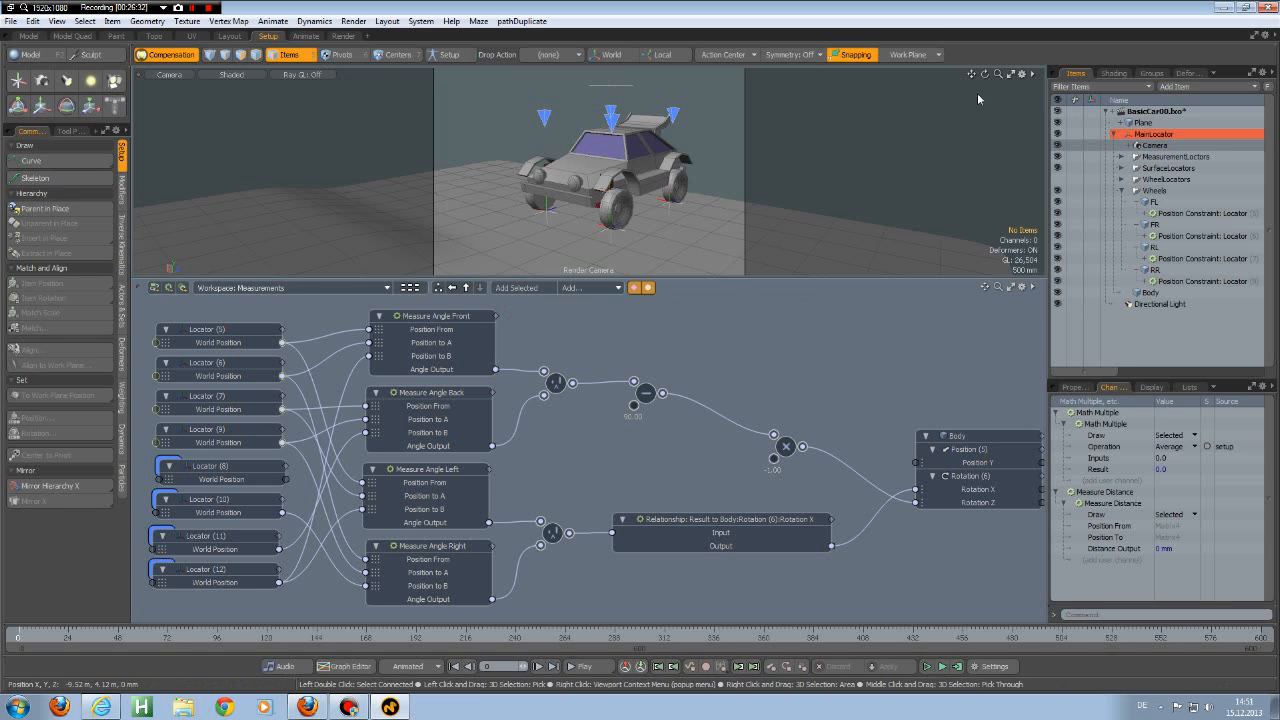
Step: Pick the Plane mesh in the maximized camera viewport and select all its connected polygons in polygon mode
left_click(1011, 73)
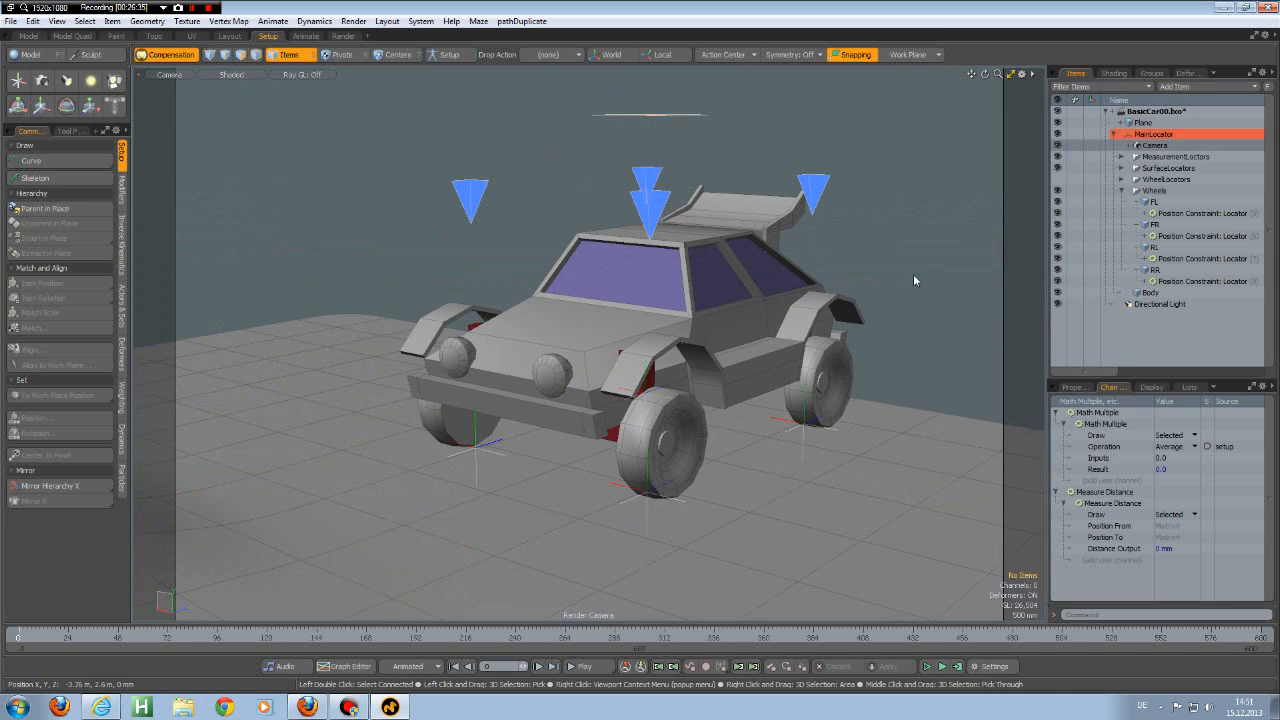
left_click_drag(712, 330, 683, 353, "alt")
scroll(683, 353, "down", 3)
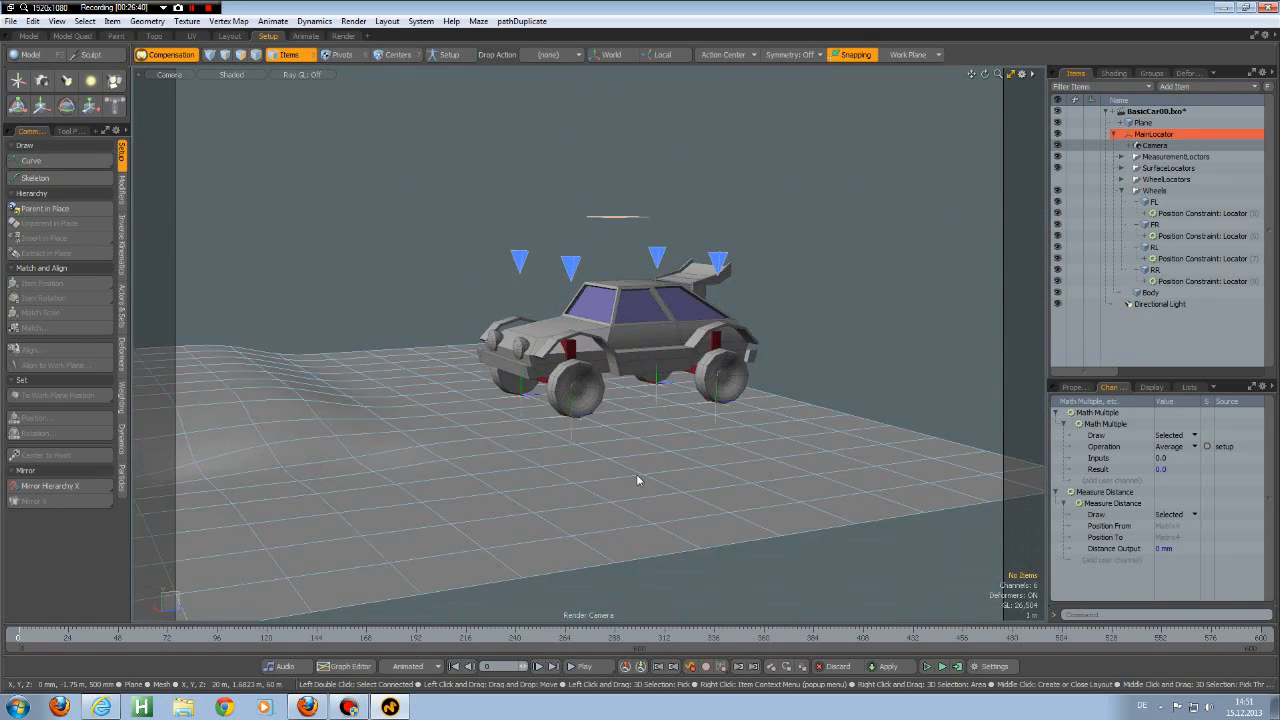
left_click(636, 481)
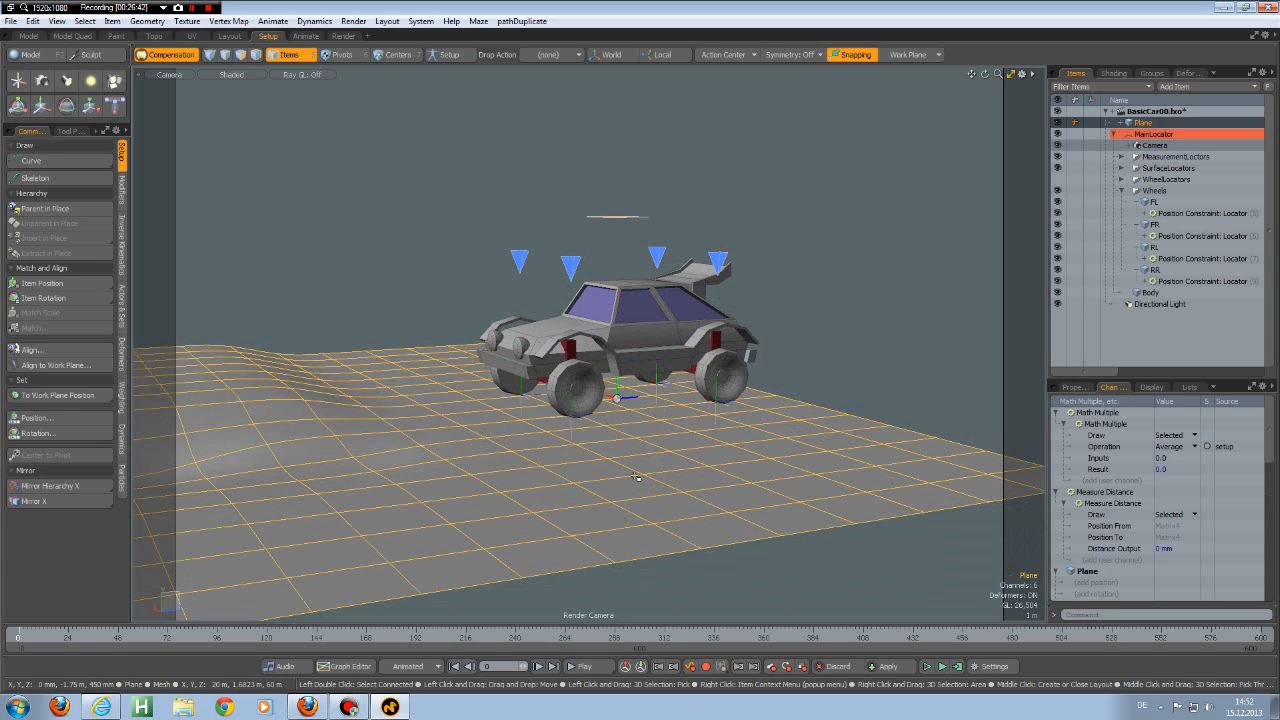
key("3")
double_click(636, 477)
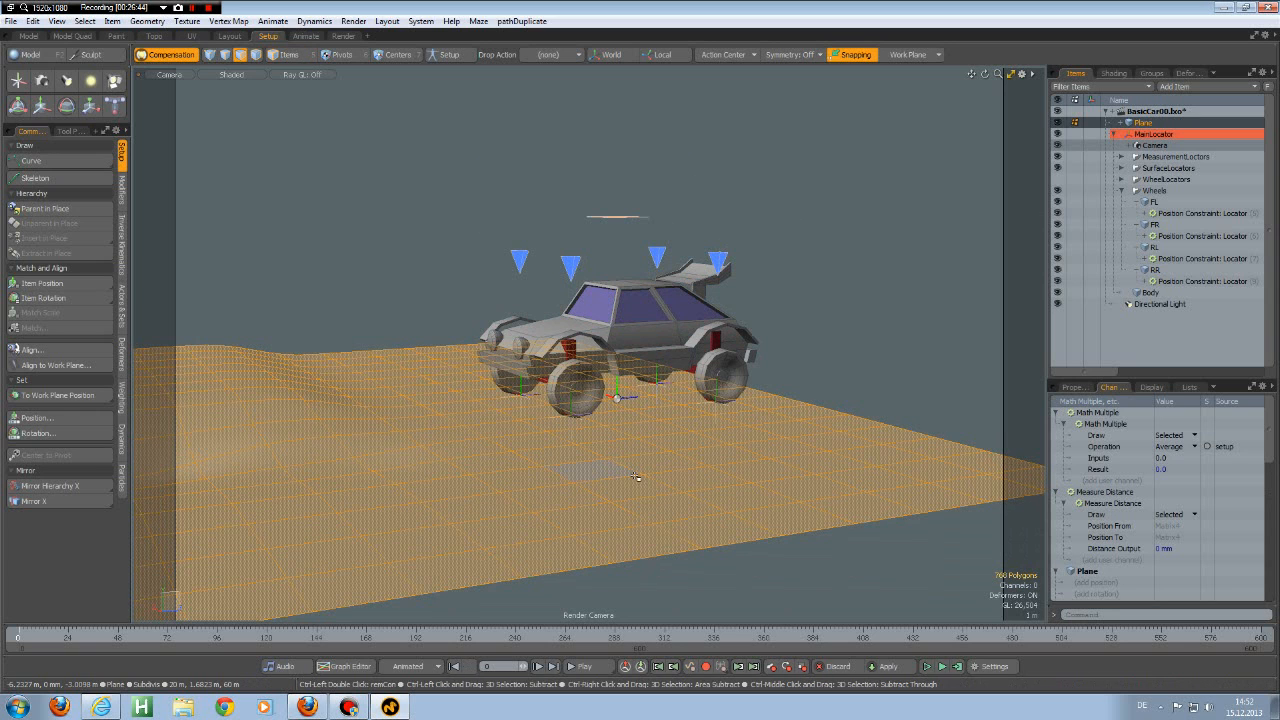
Step: Create a new mesh item and paste the copied terrain polygons into it
key("n")
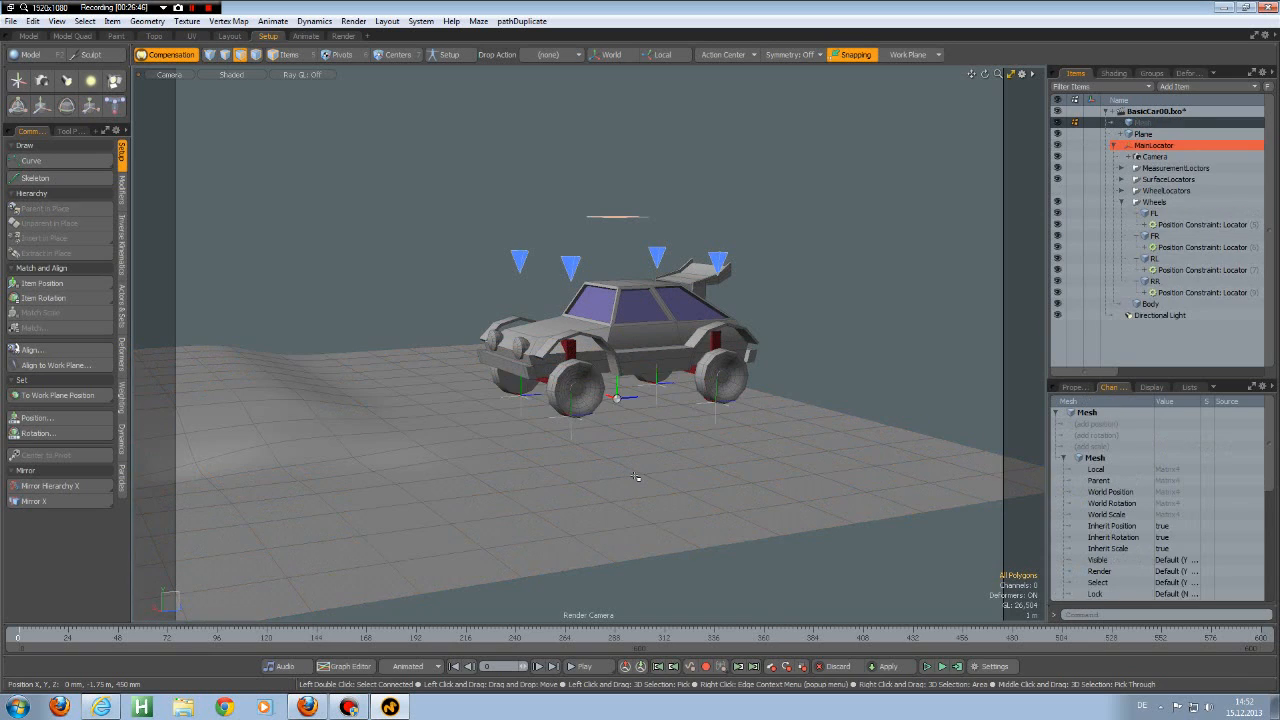
key("ctrl")
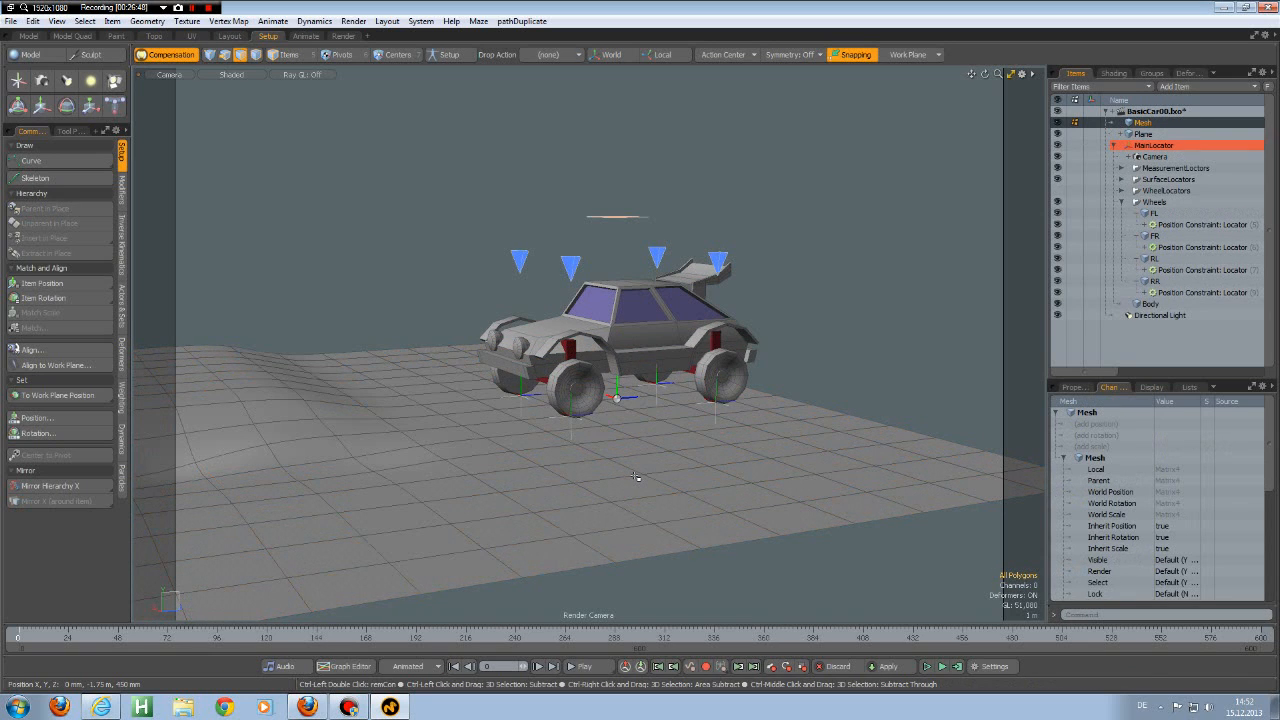
key("ctrl+v")
Step: Move the pasted terrain mesh straight down along Y so it lies below the original Plane
key("w")
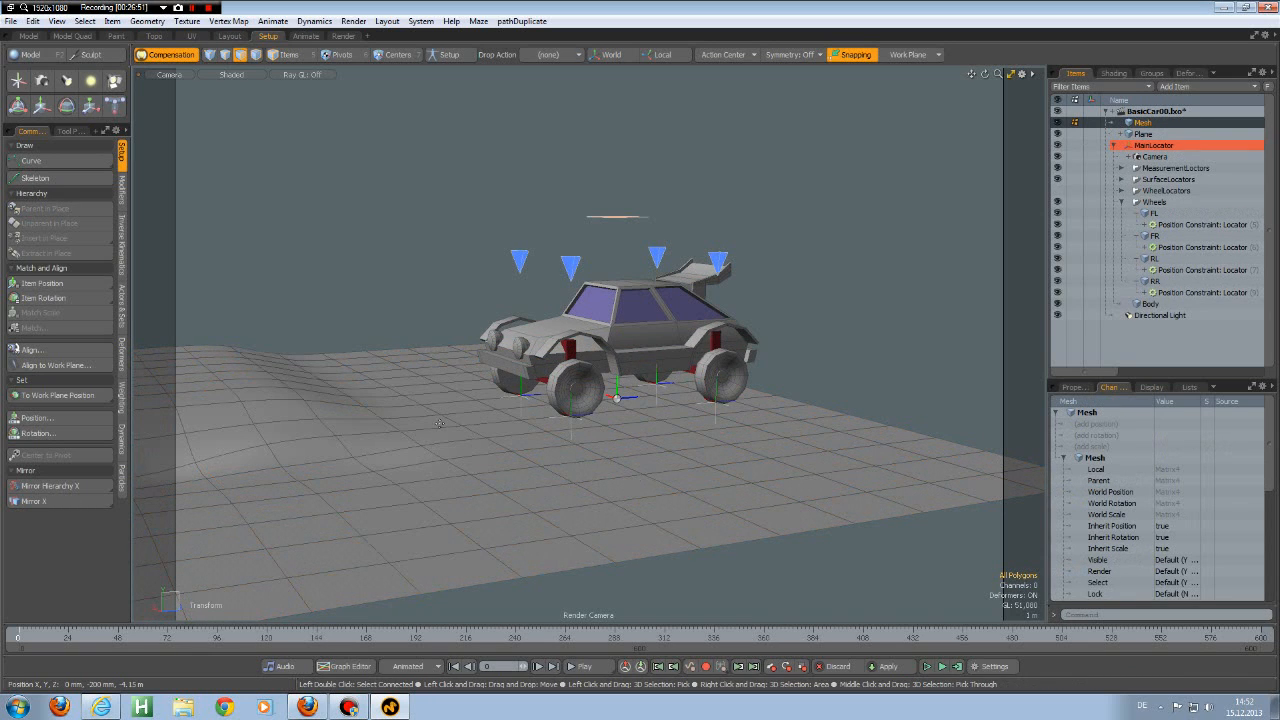
scroll(438, 423, "down", 3)
left_click_drag(438, 423, 586, 423, "alt+shift")
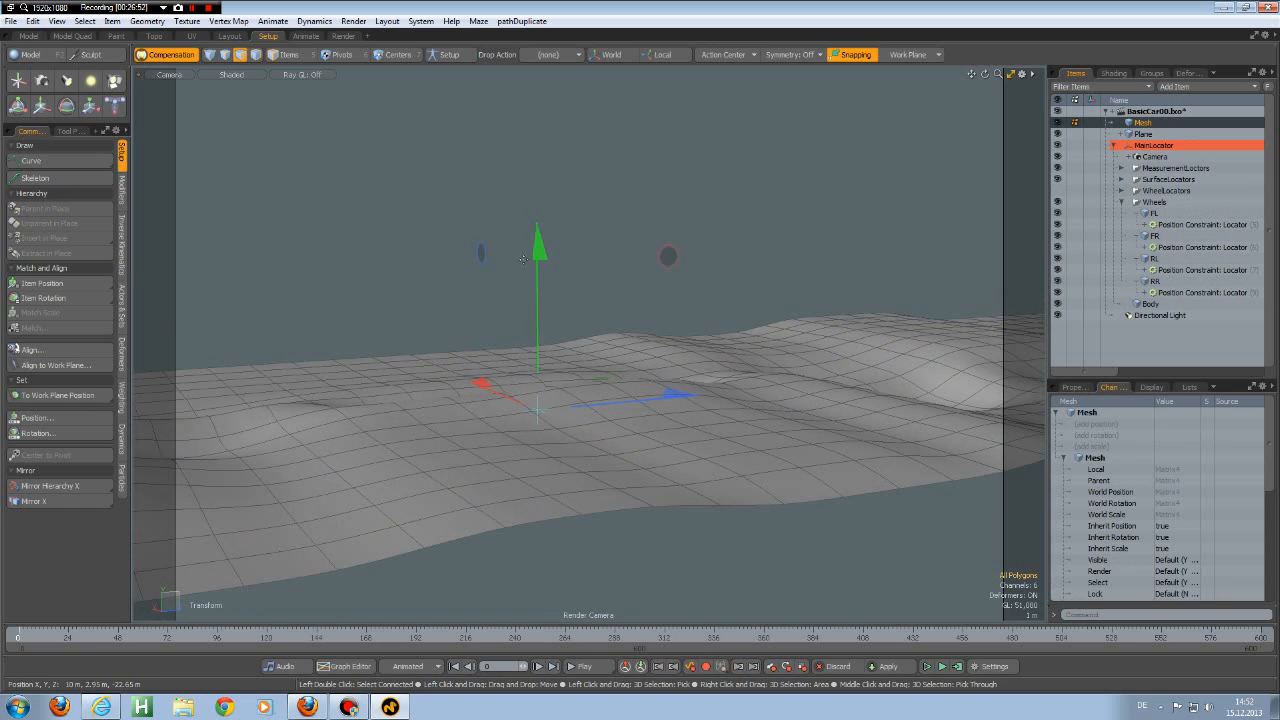
left_click(544, 241)
left_click_drag(544, 241, 538, 288)
key("q")
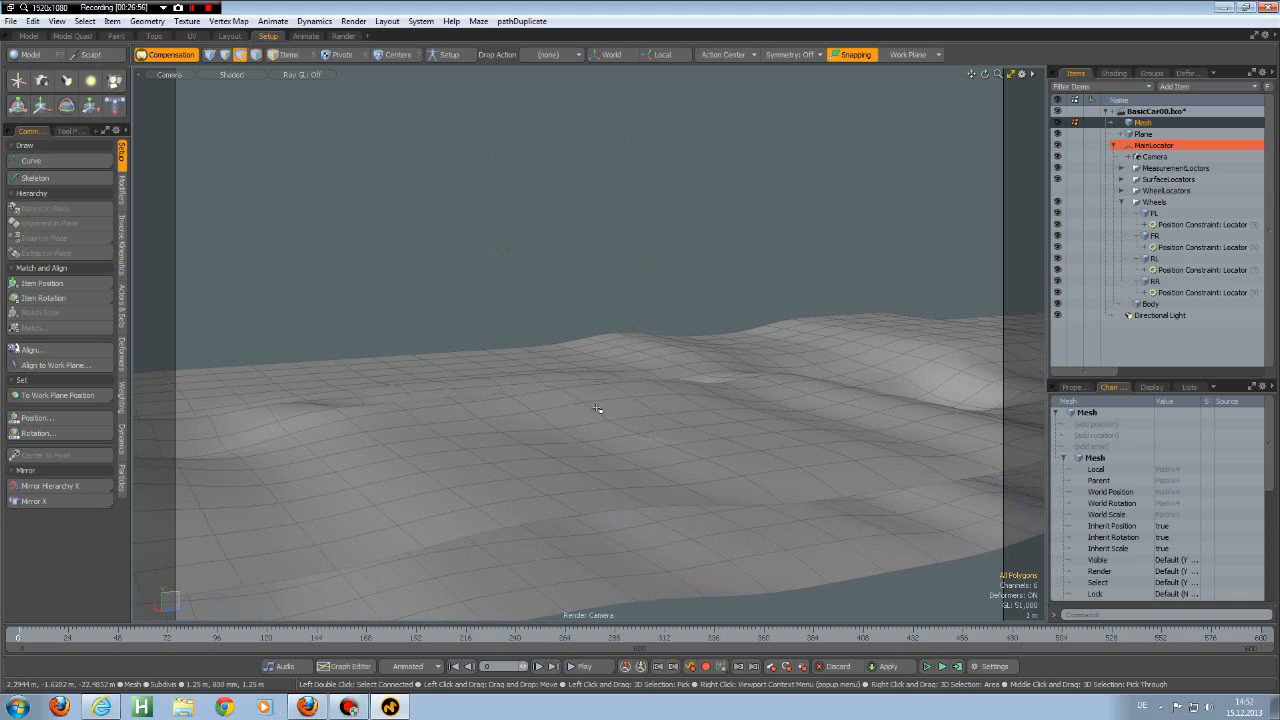
Step: In the Model layout, flatten the pasted terrain mesh by scaling it to 45% in Y
left_click(30, 38)
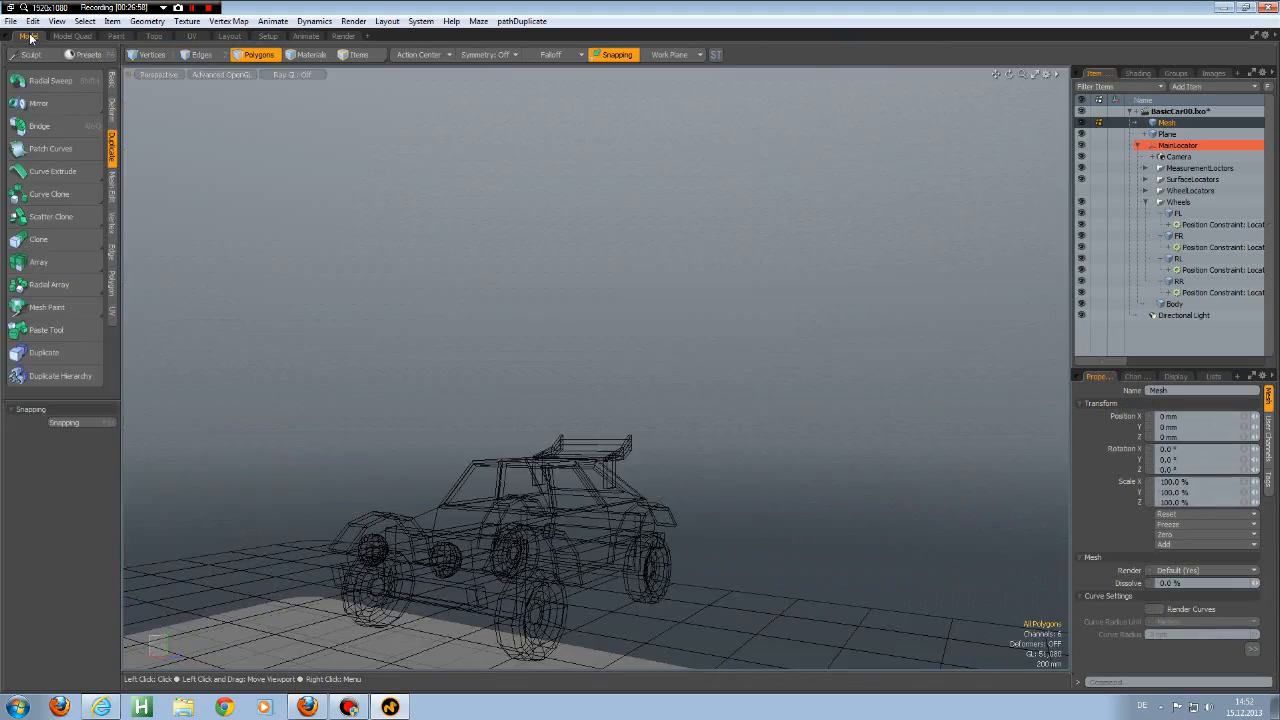
left_click_drag(406, 466, 240, 578, "alt")
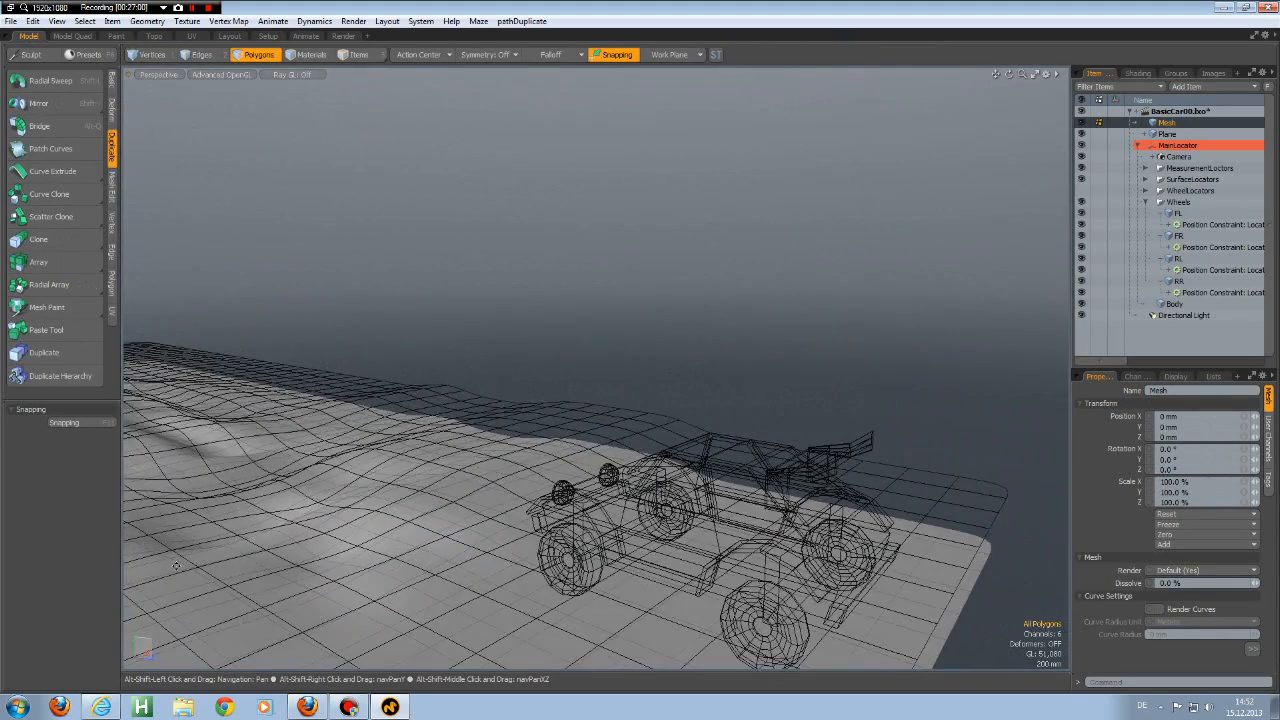
key("g")
scroll(797, 510, "down", 2)
scroll(797, 510, "down", 2)
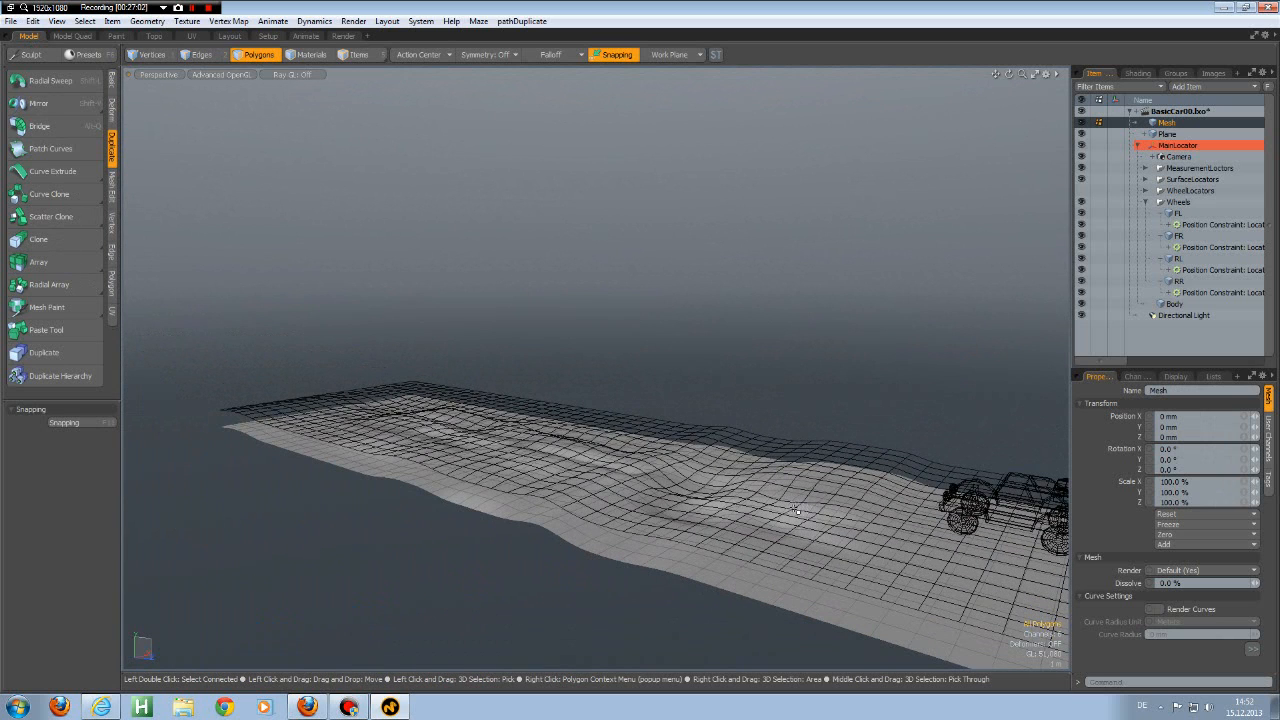
key("y")
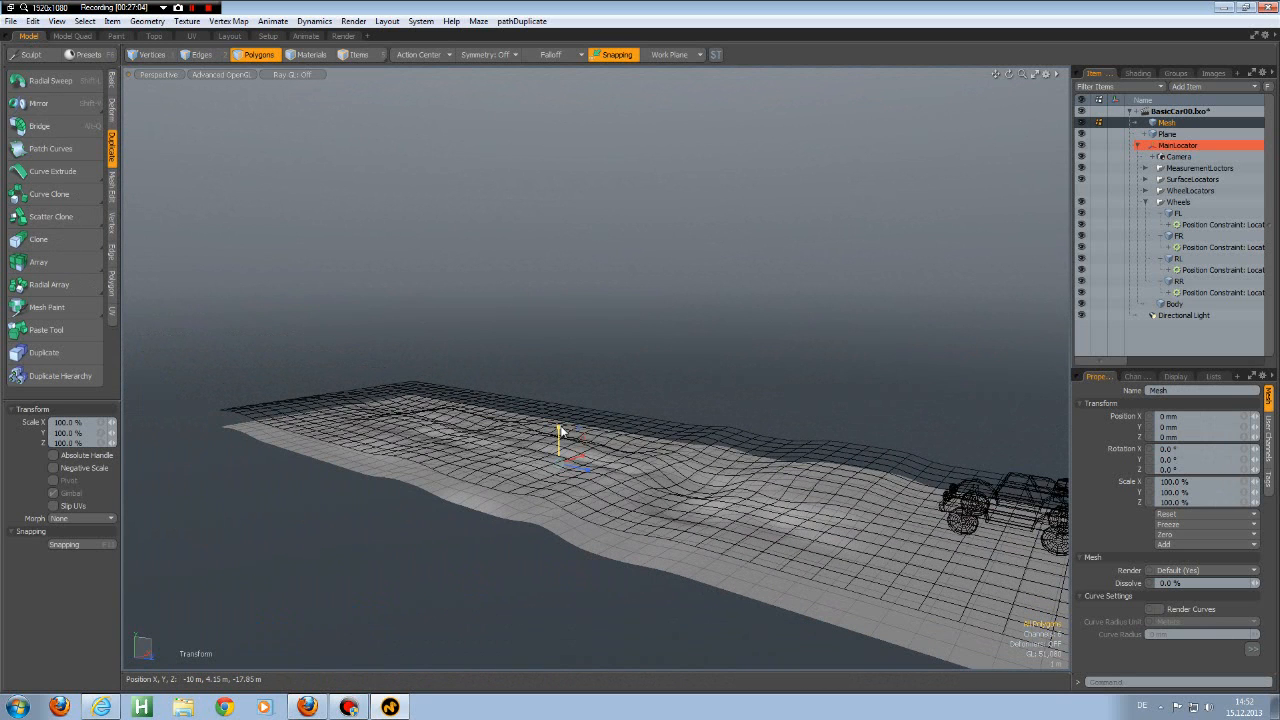
left_click_drag(558, 429, 558, 450)
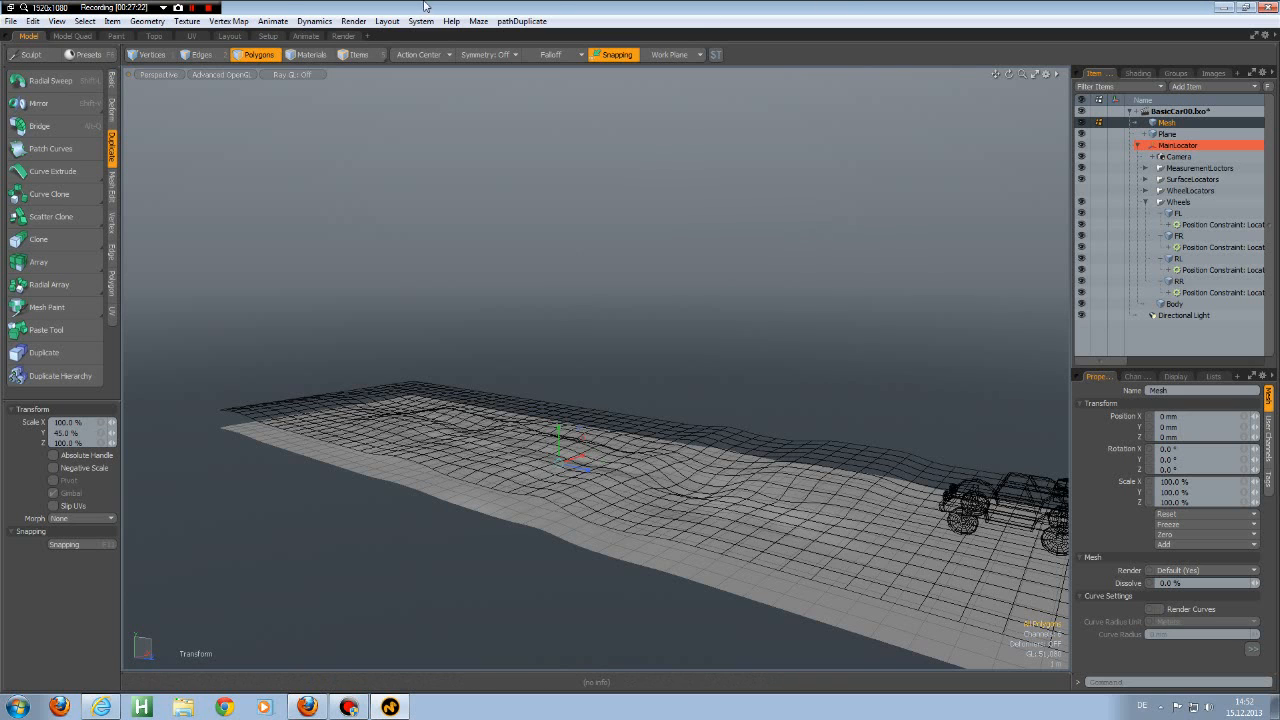
Step: Back in the Setup layout, add a locator and match its item position to the car's Body
left_click(268, 36)
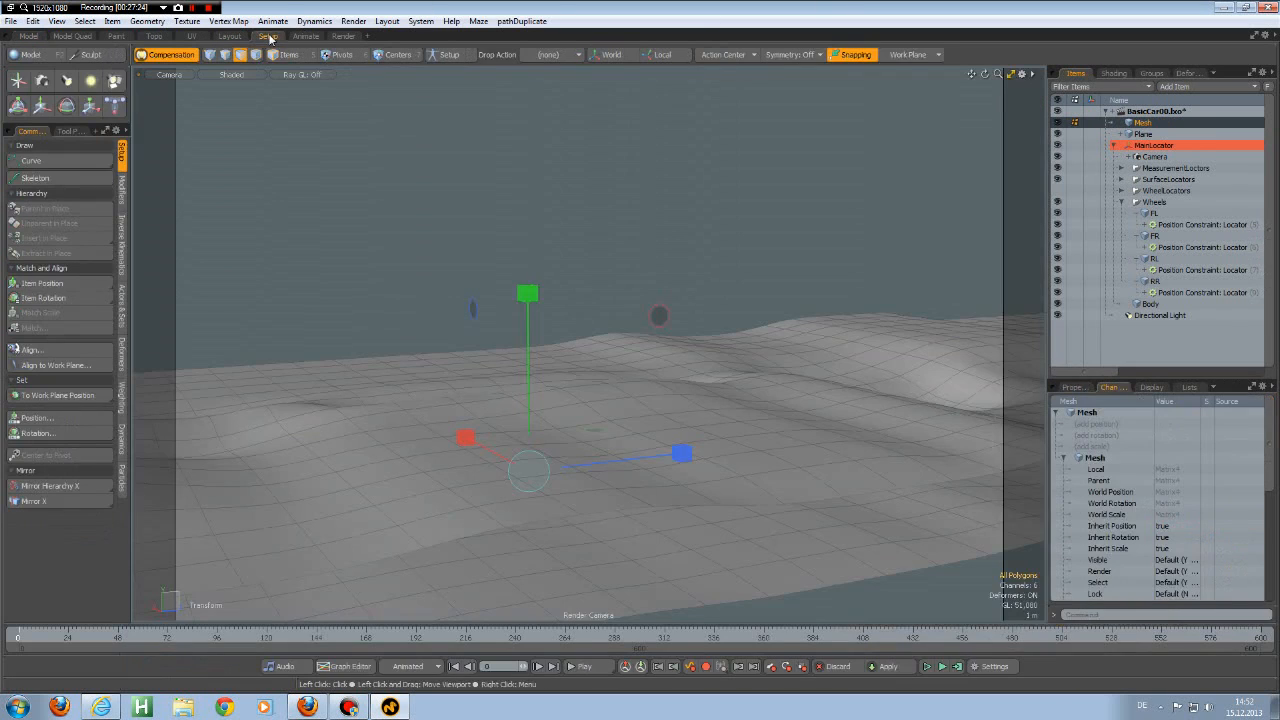
scroll(741, 342, "down", 5)
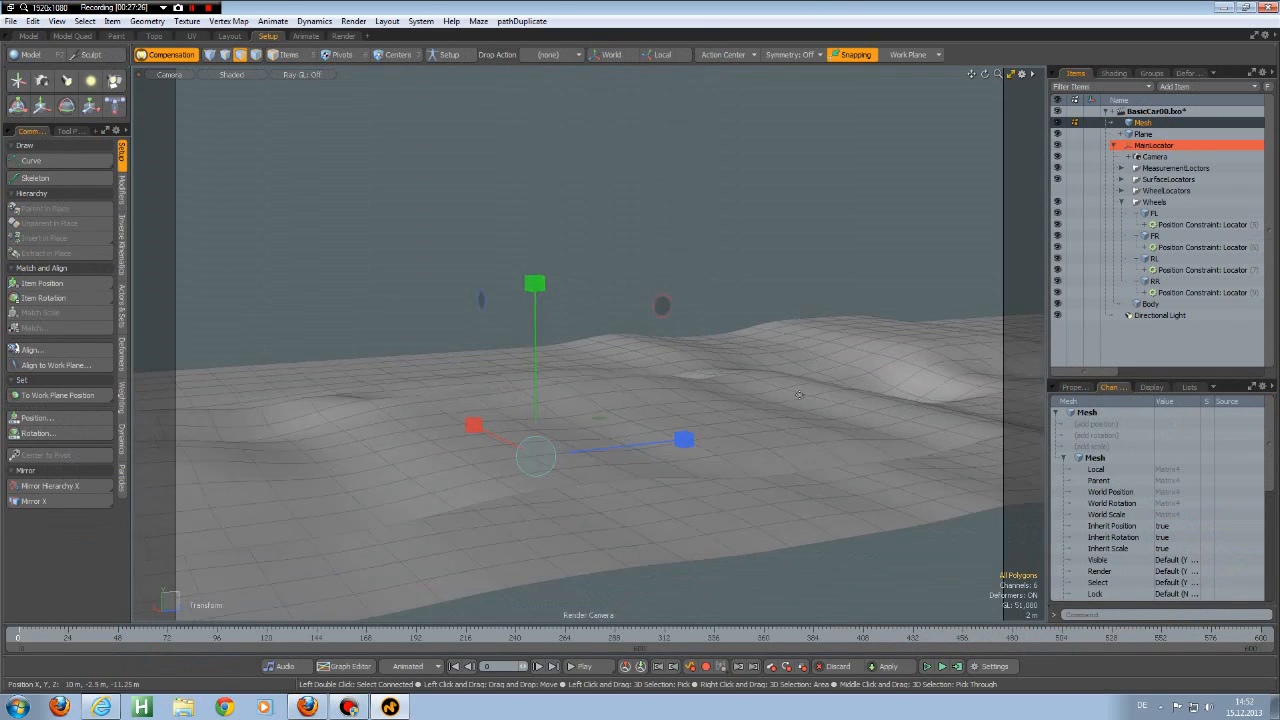
left_click_drag(891, 334, 702, 352, "alt+shift")
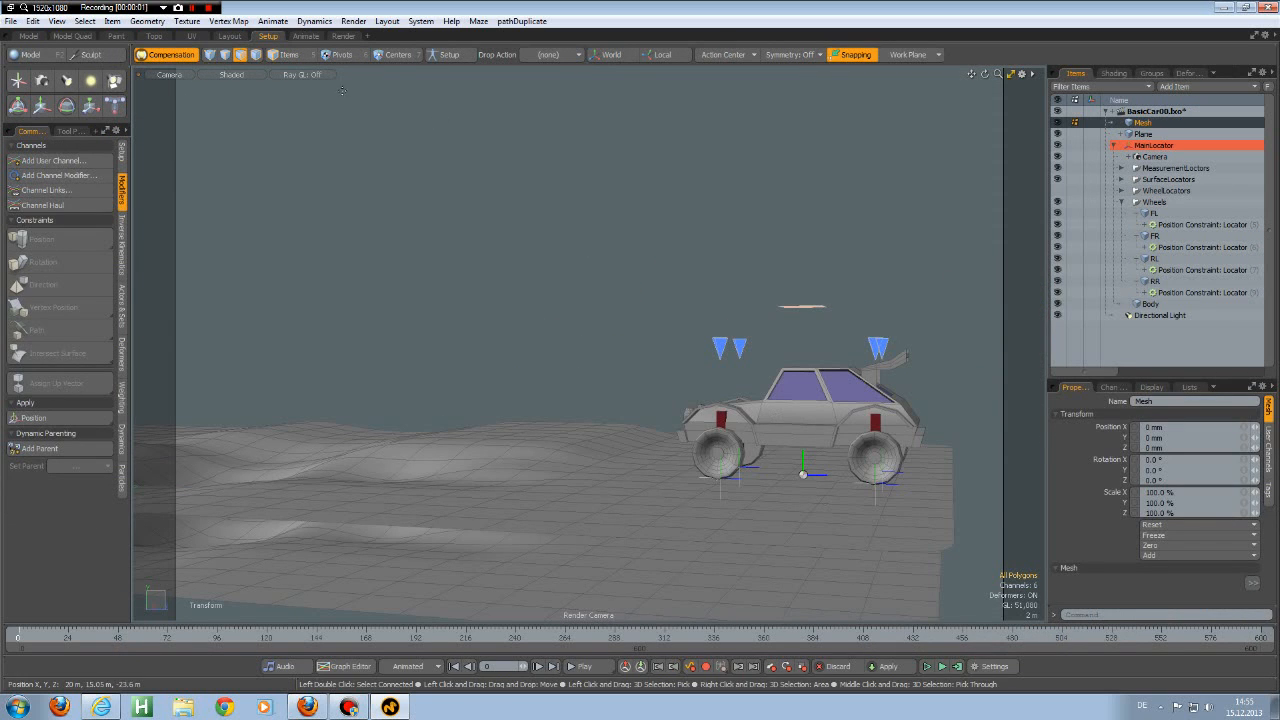
left_click(18, 82)
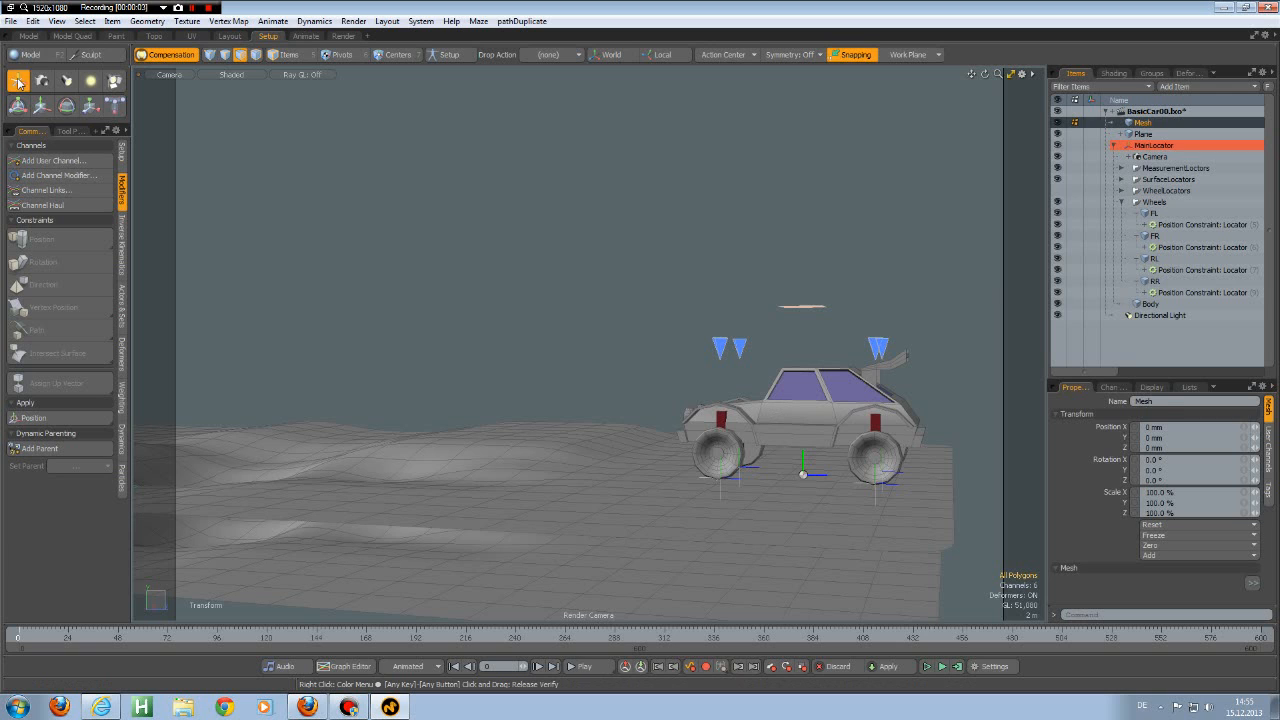
key("space")
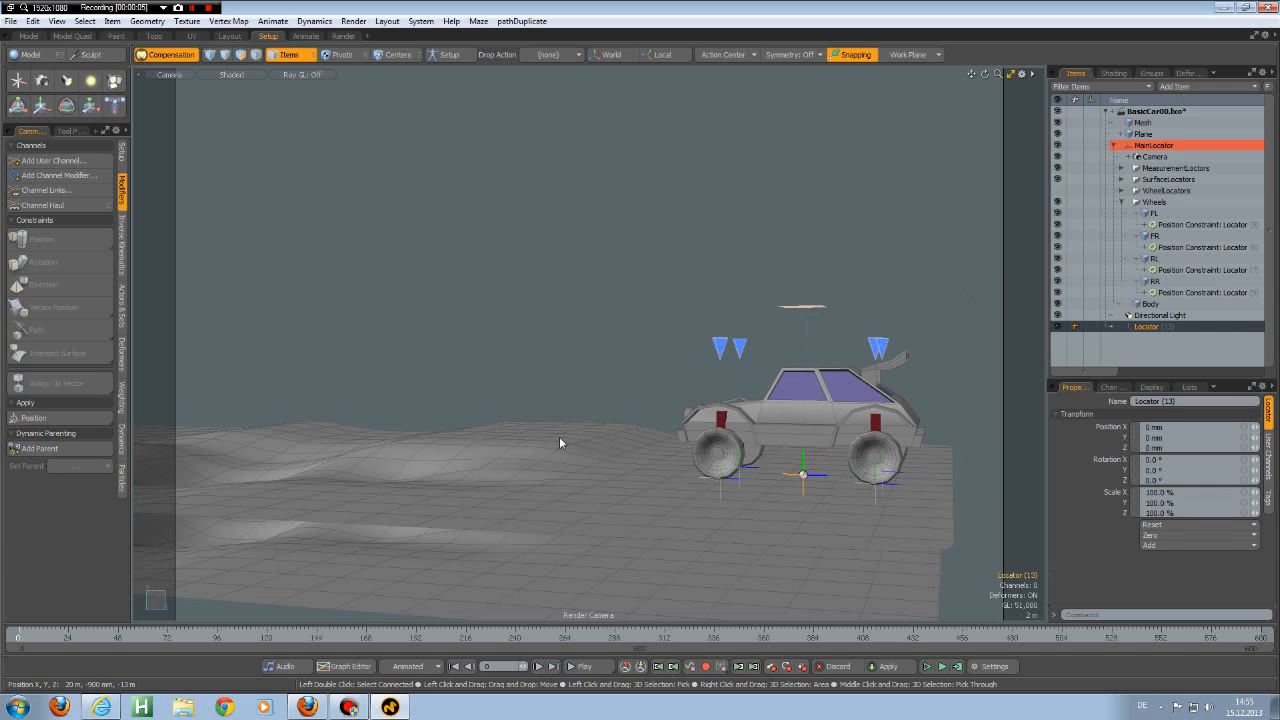
left_click(806, 428, "shift")
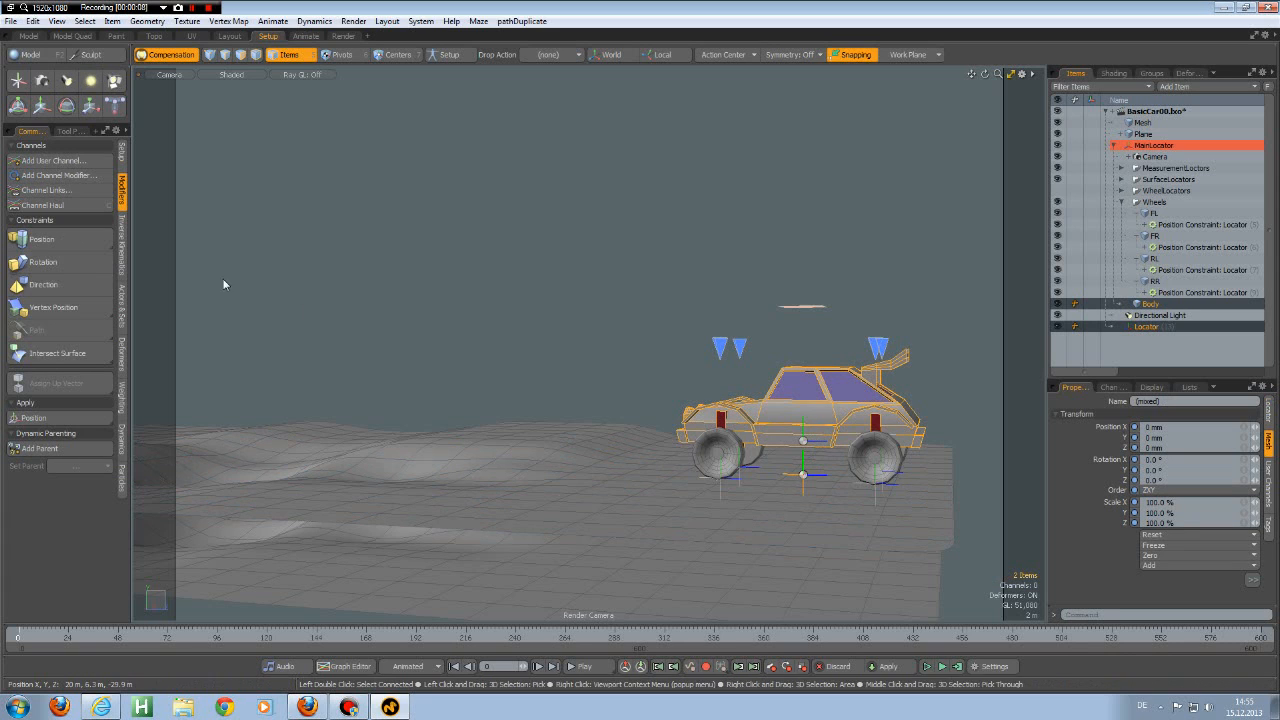
left_click(122, 152)
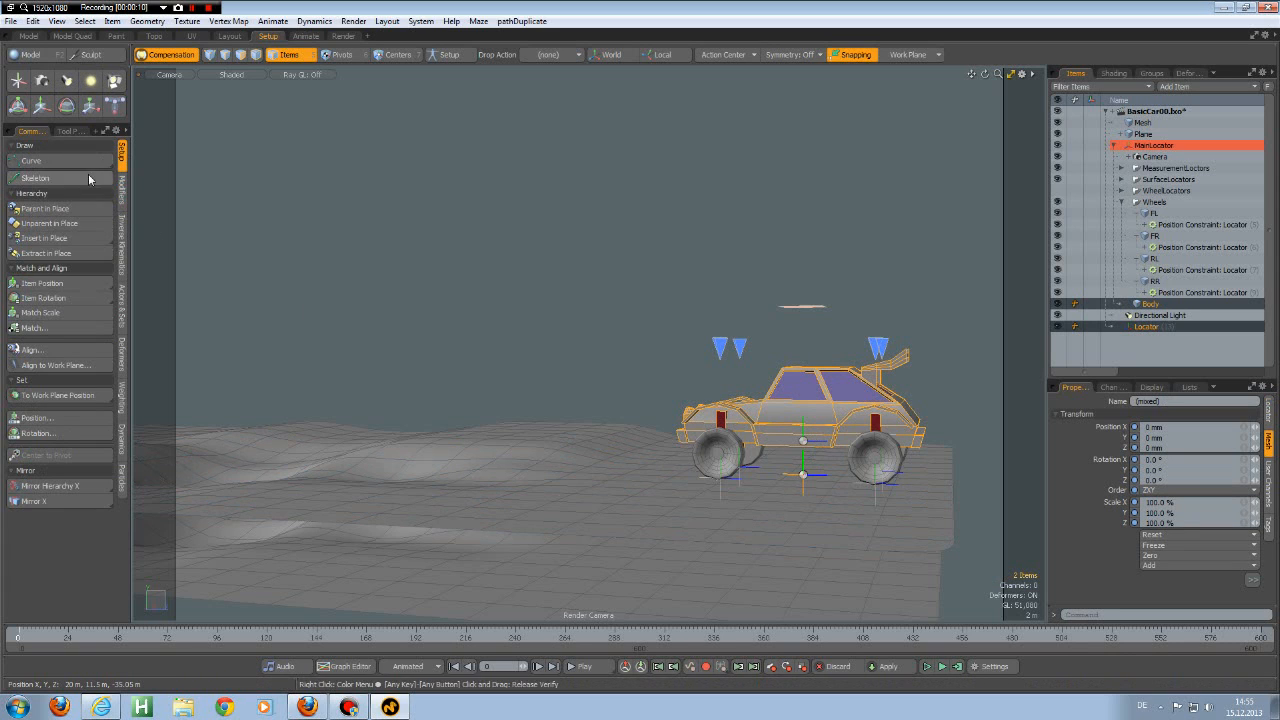
left_click(38, 285)
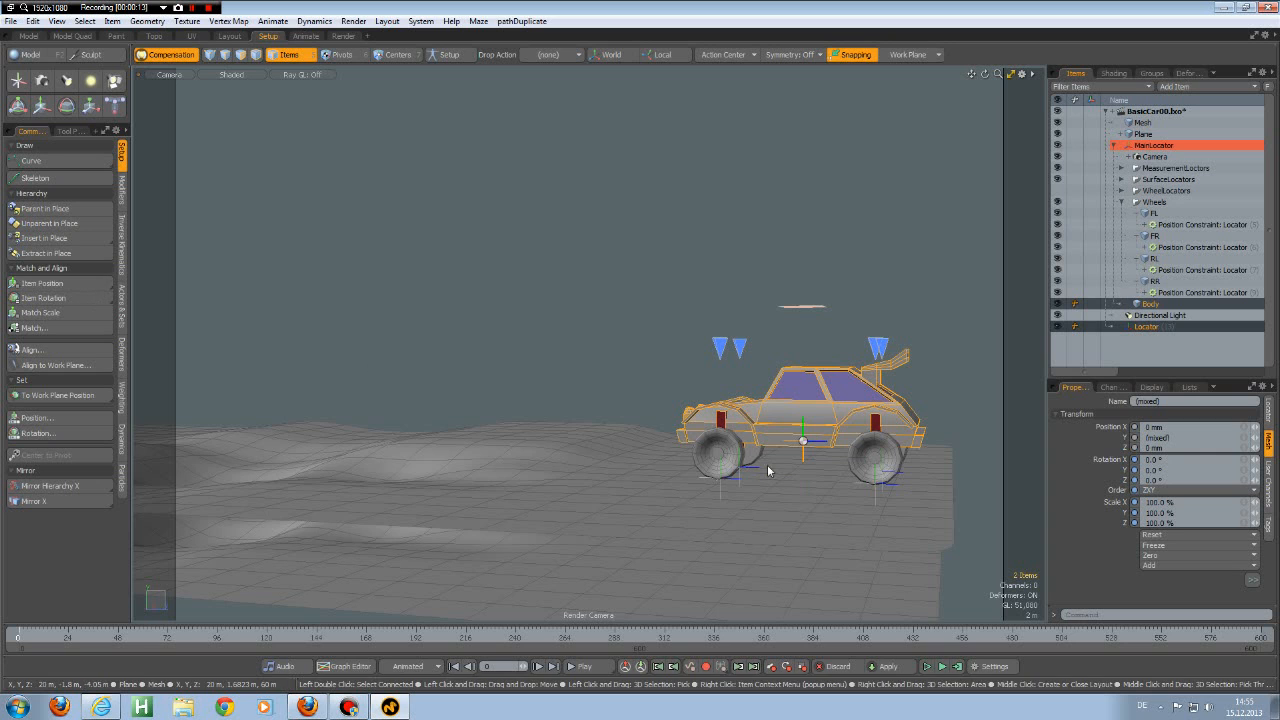
left_click_drag(805, 410, 811, 402, "alt")
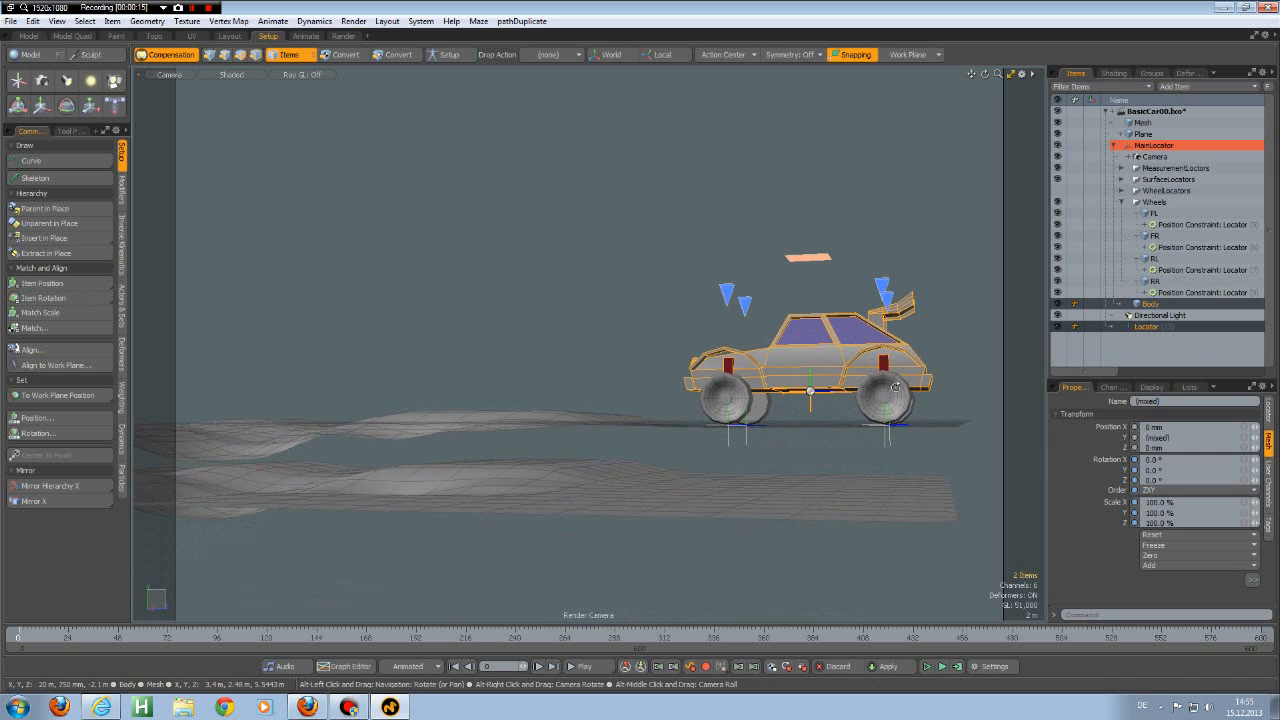
Step: Rename the new locator BodyLocator and parent it under MainLocator
left_click(1140, 329)
double_click(1140, 328)
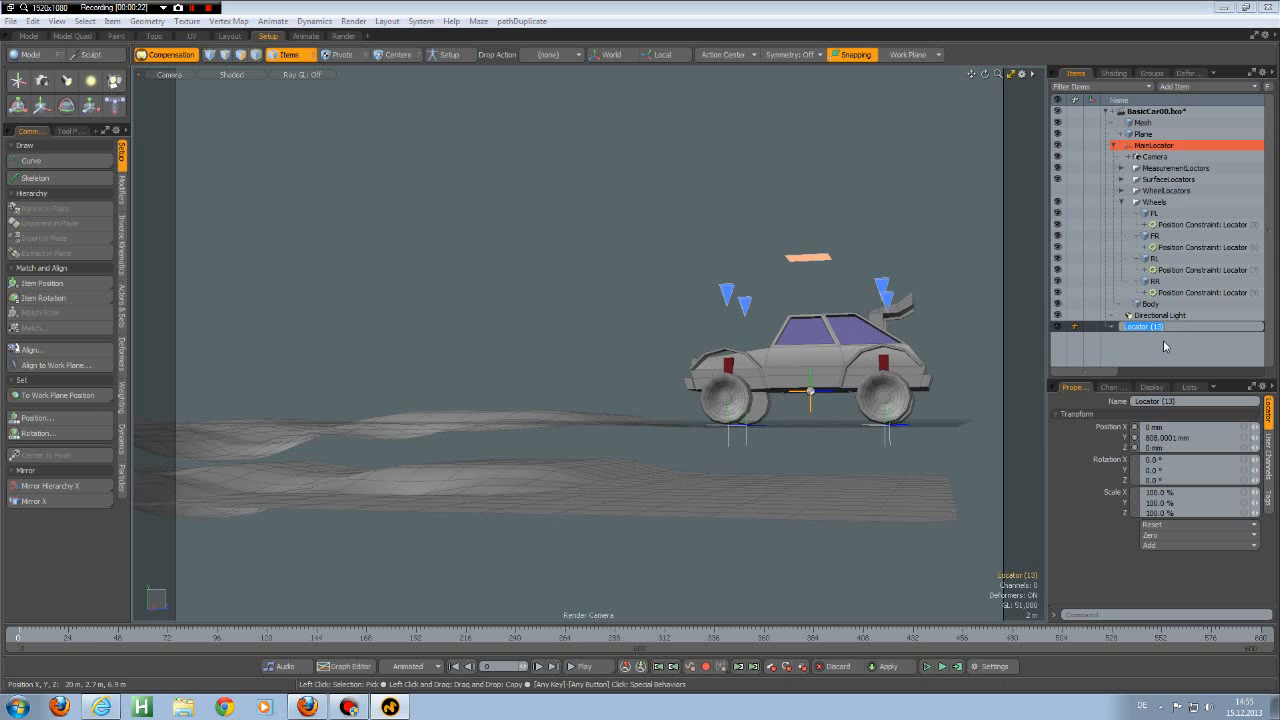
type("Body")
key("Return")
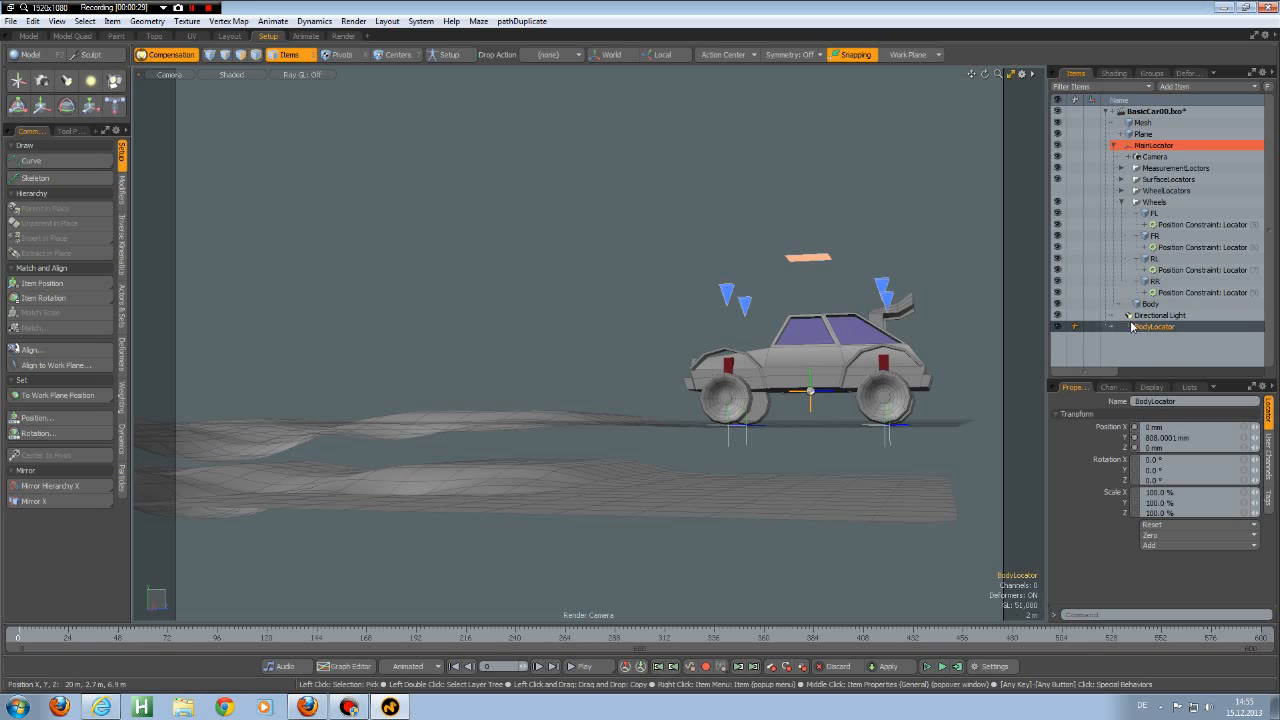
left_click_drag(1135, 332, 1152, 148)
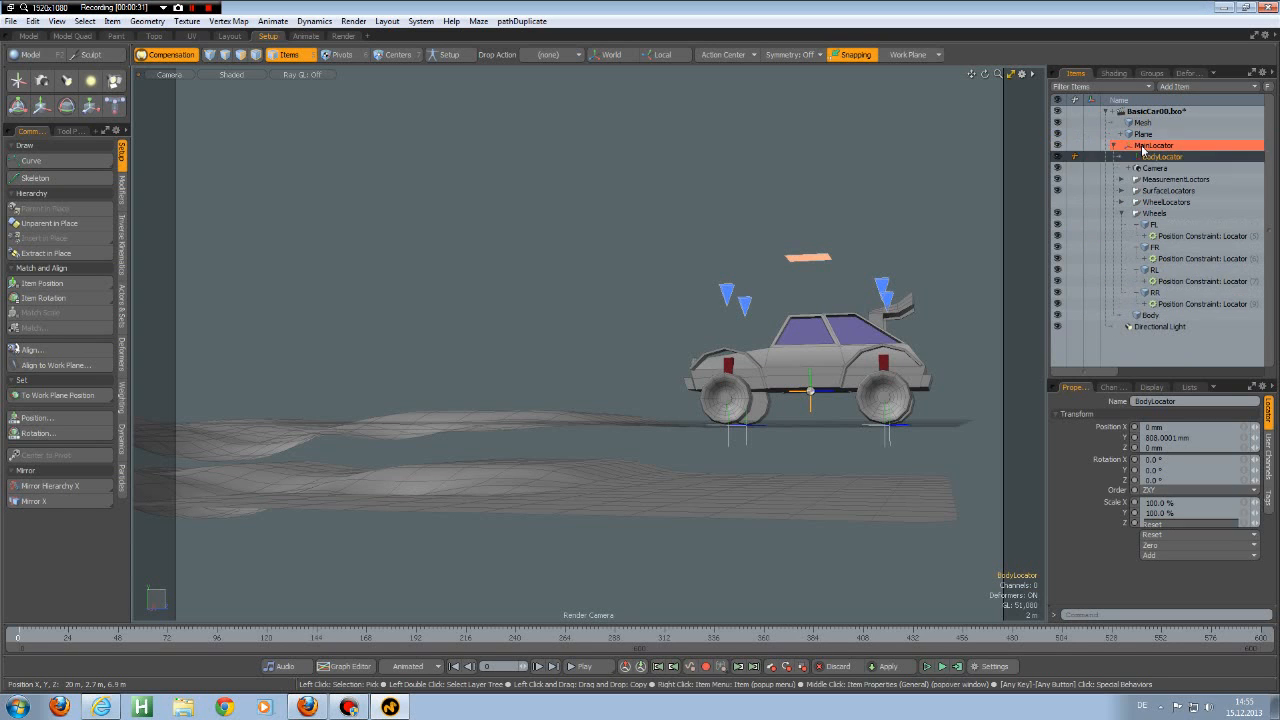
Step: Apply an Intersect Surface constraint between BodyLocator and the lowered terrain mesh
mouse_move(820, 374)
left_mouse_down("alt")
mouse_move(838, 412)
mouse_move(806, 364)
left_mouse_up("alt")
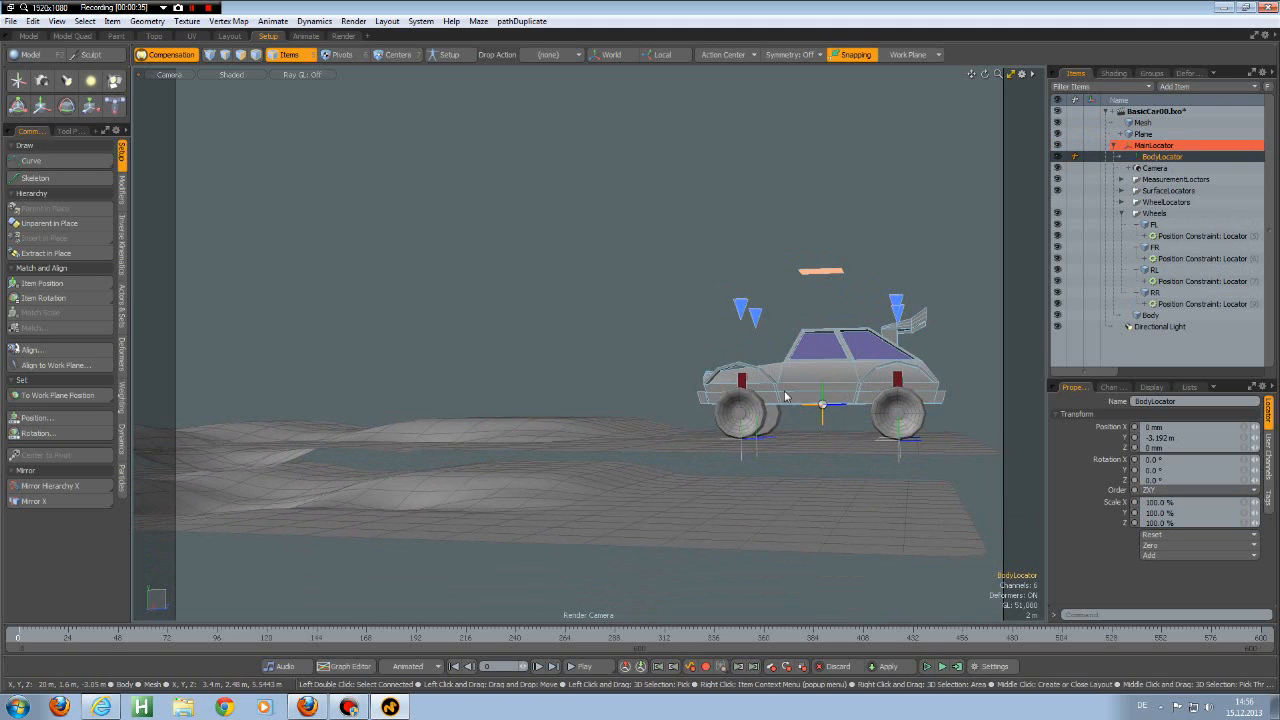
left_click(829, 537, "shift")
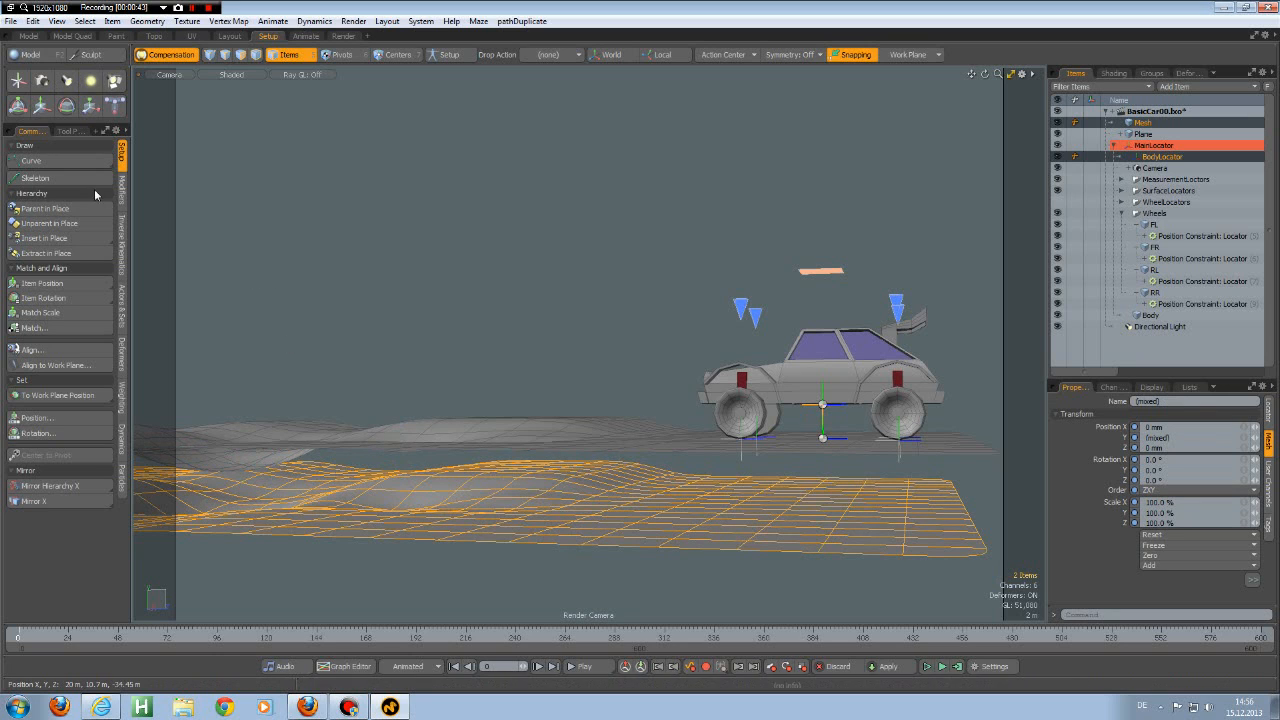
left_click(123, 190)
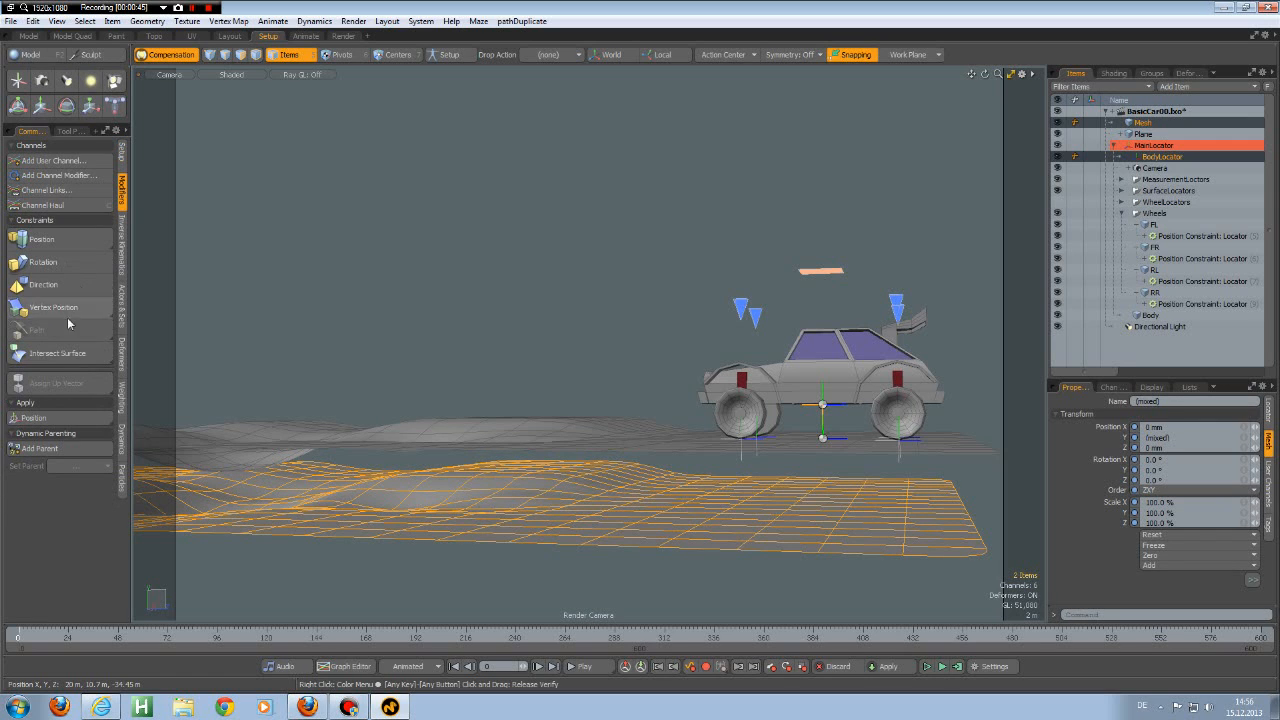
left_click(58, 354)
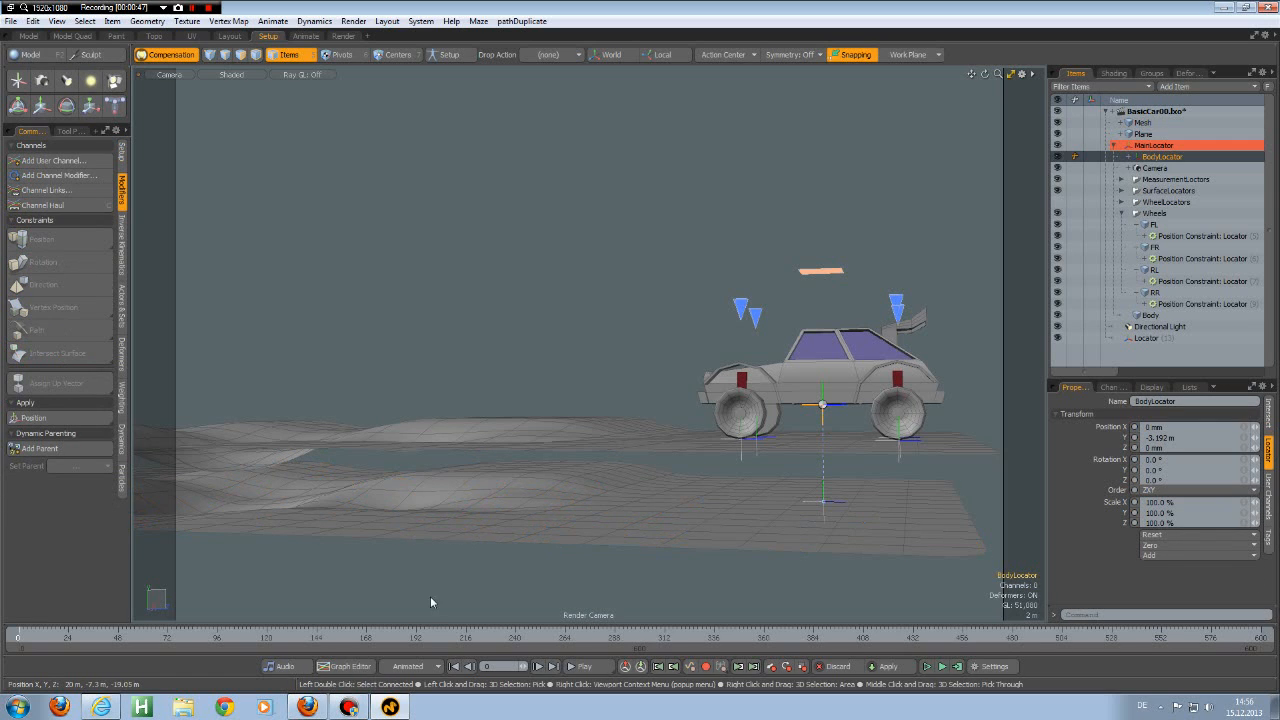
Step: Constrain the Body's position to the intersection locator on the lowered terrain mesh, with Compensation on
left_click(830, 373)
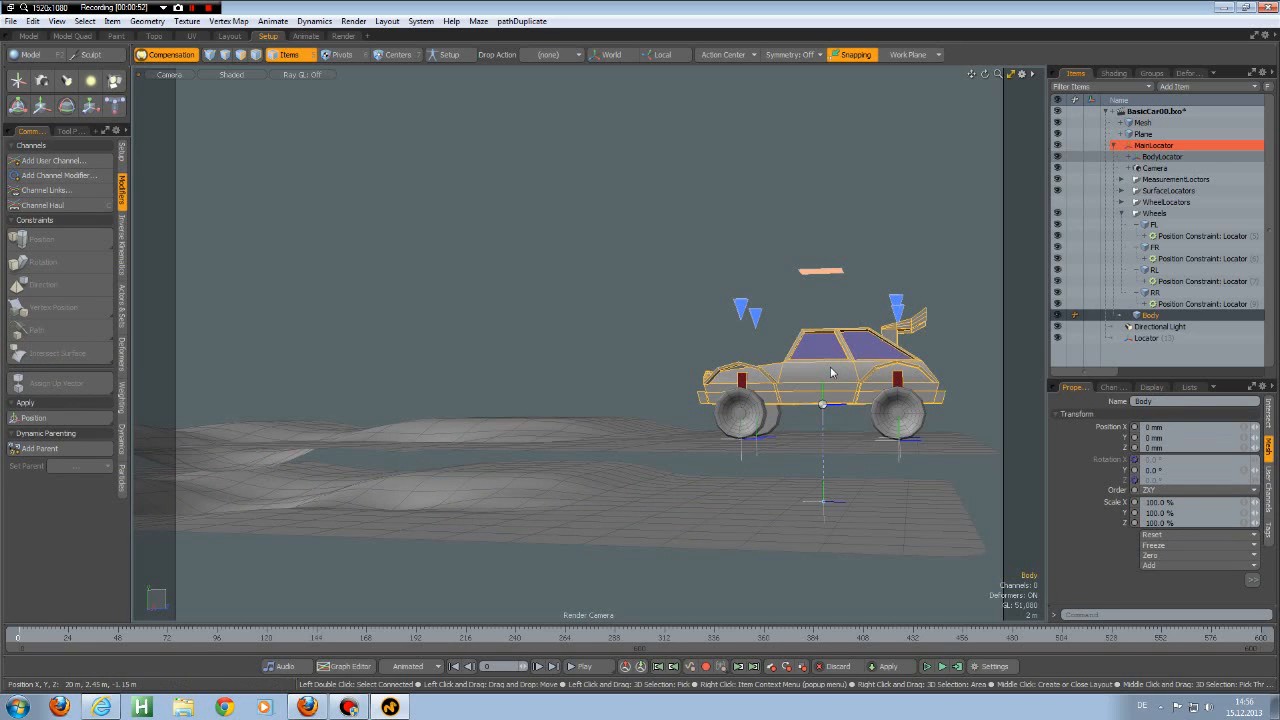
left_click(820, 502, "shift")
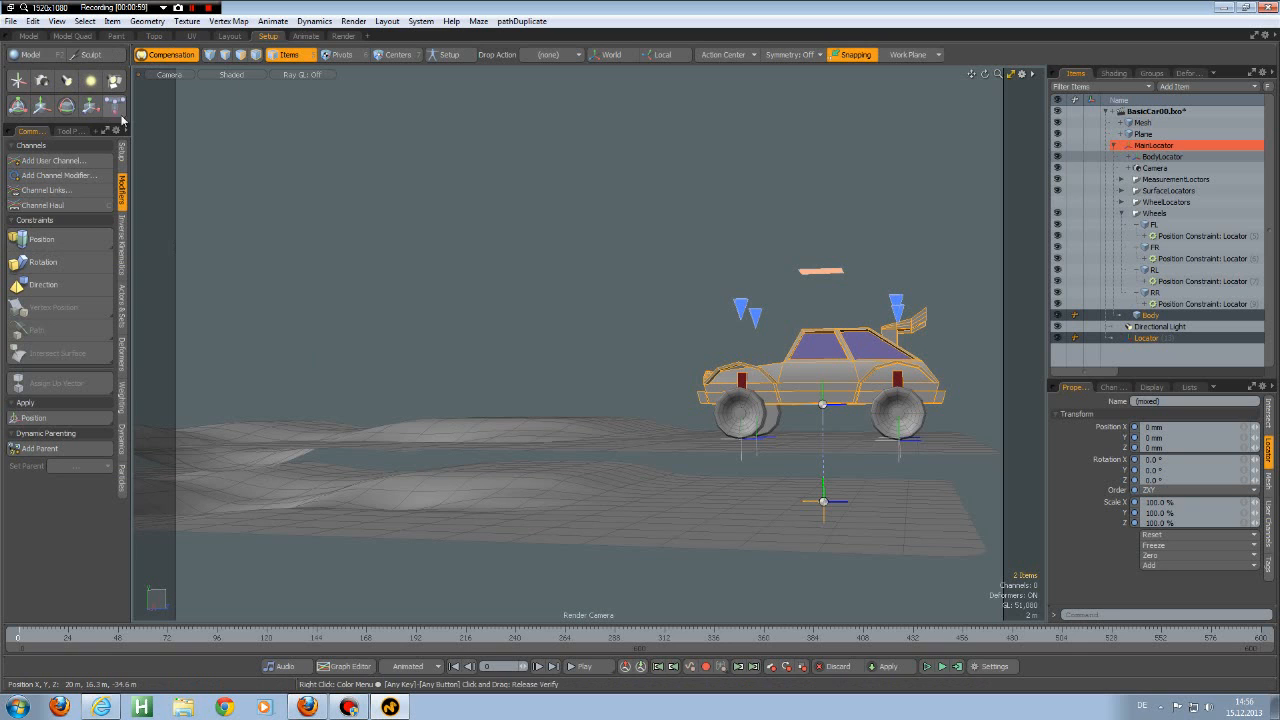
left_click(42, 240)
Step: Play the animation to examine how the Body follows the flattened terrain, stop it and go to frame 600
left_click_drag(544, 370, 555, 360, "alt")
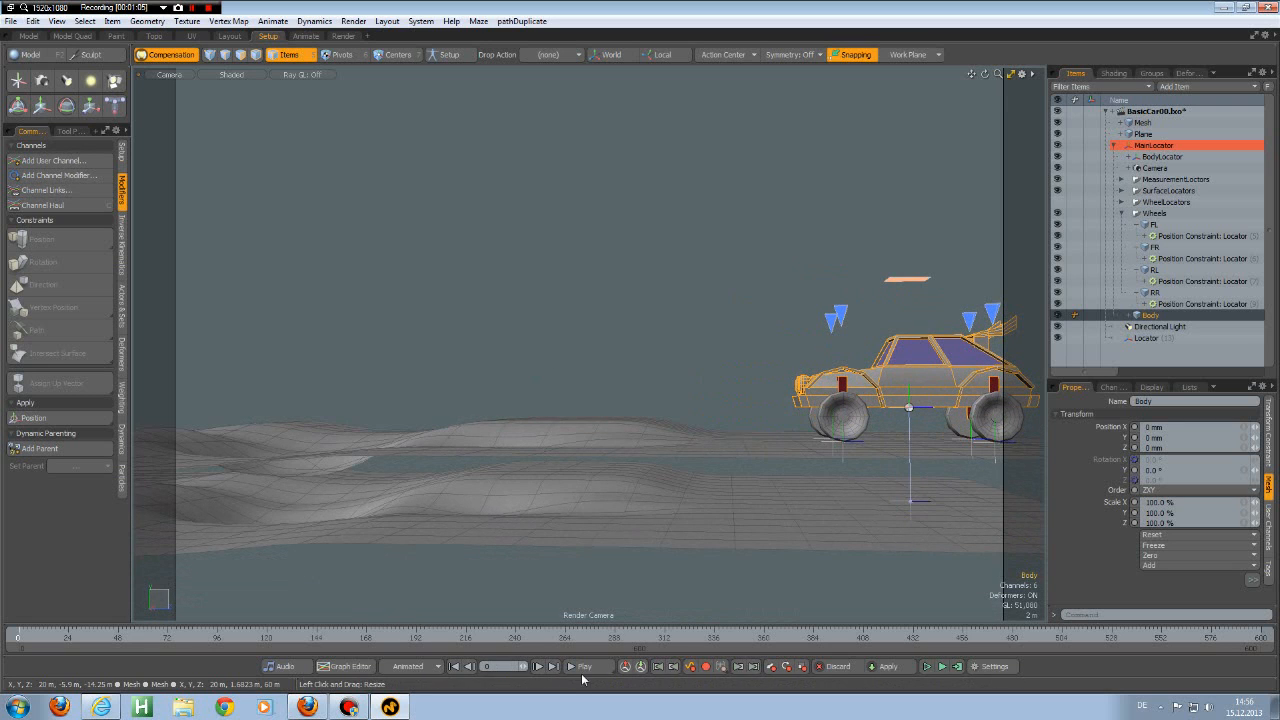
left_click(585, 666)
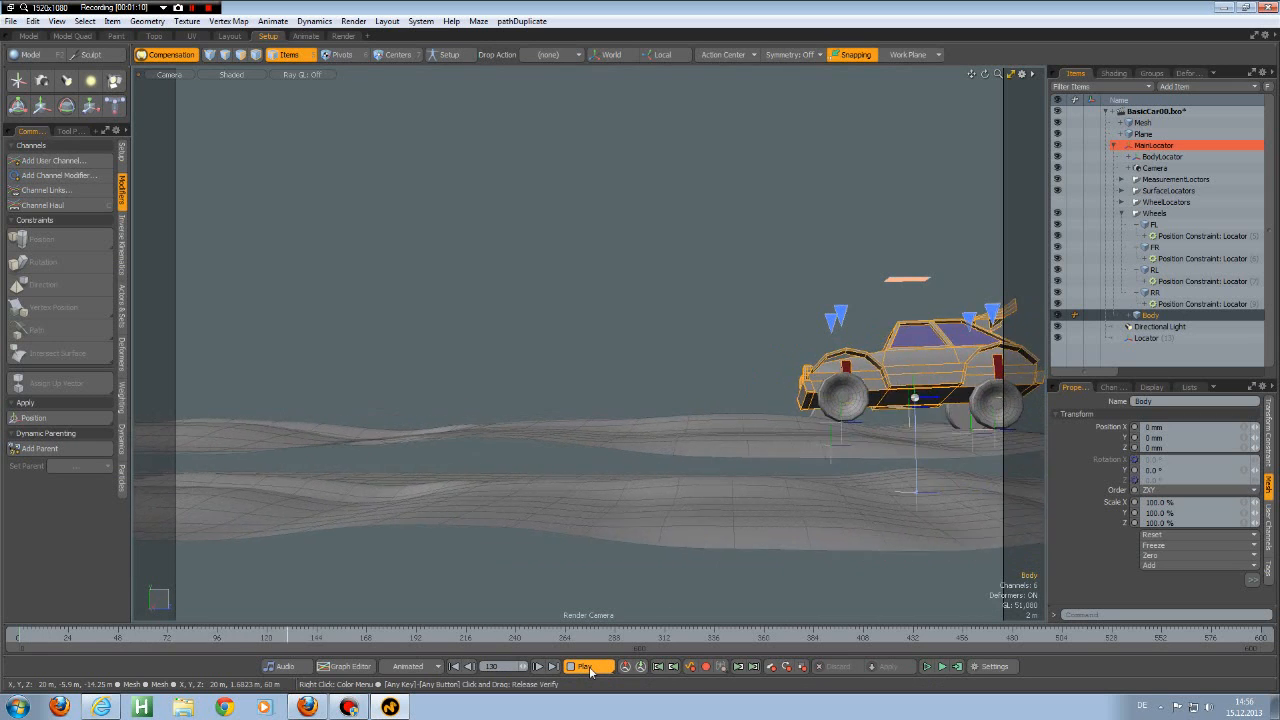
left_click(588, 668)
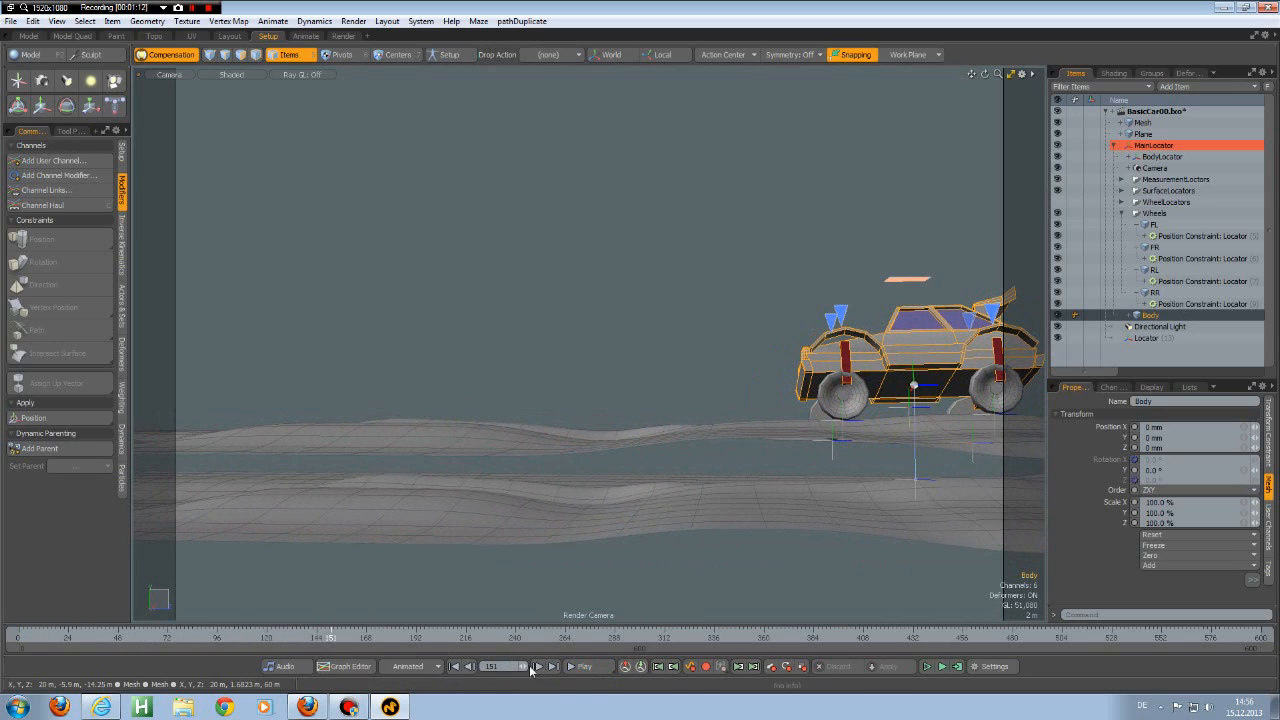
left_click(553, 667)
left_click_drag(985, 462, 823, 480, "alt+shift")
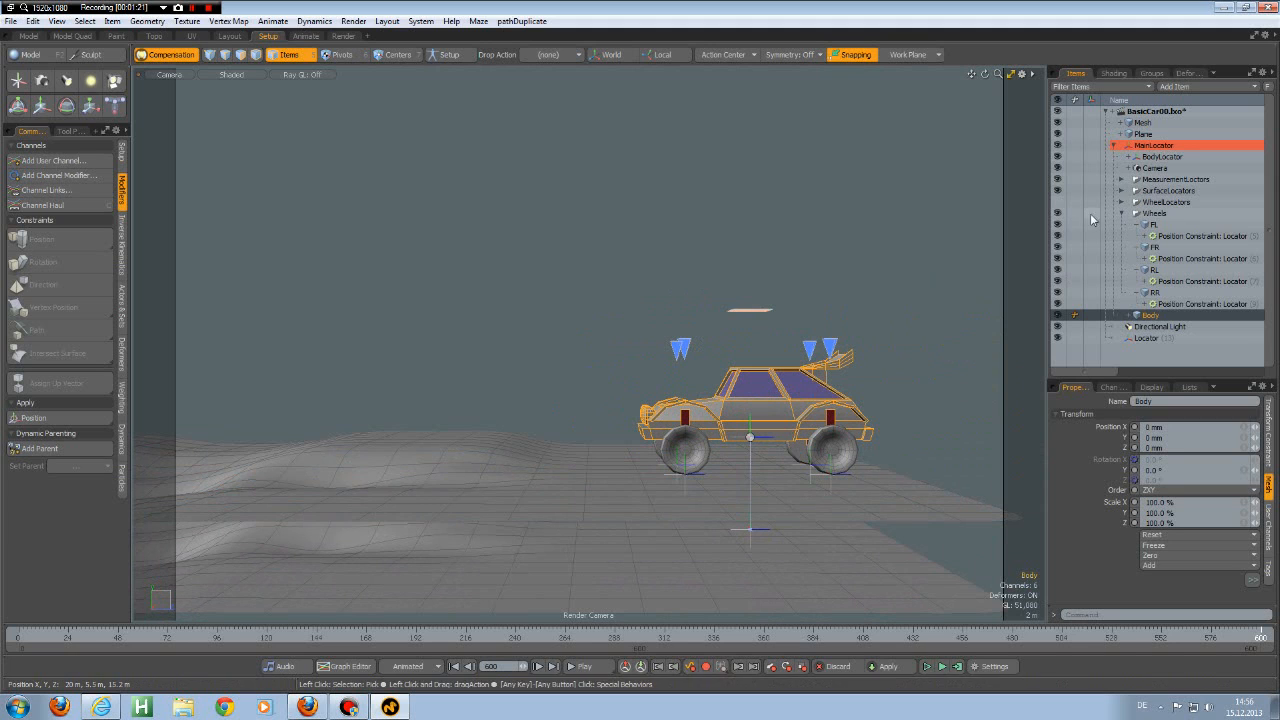
Step: Set BodyLocator's Intersect constraint to Ray mode along the Y axis, with Negative Axis enabled
left_click(1128, 158)
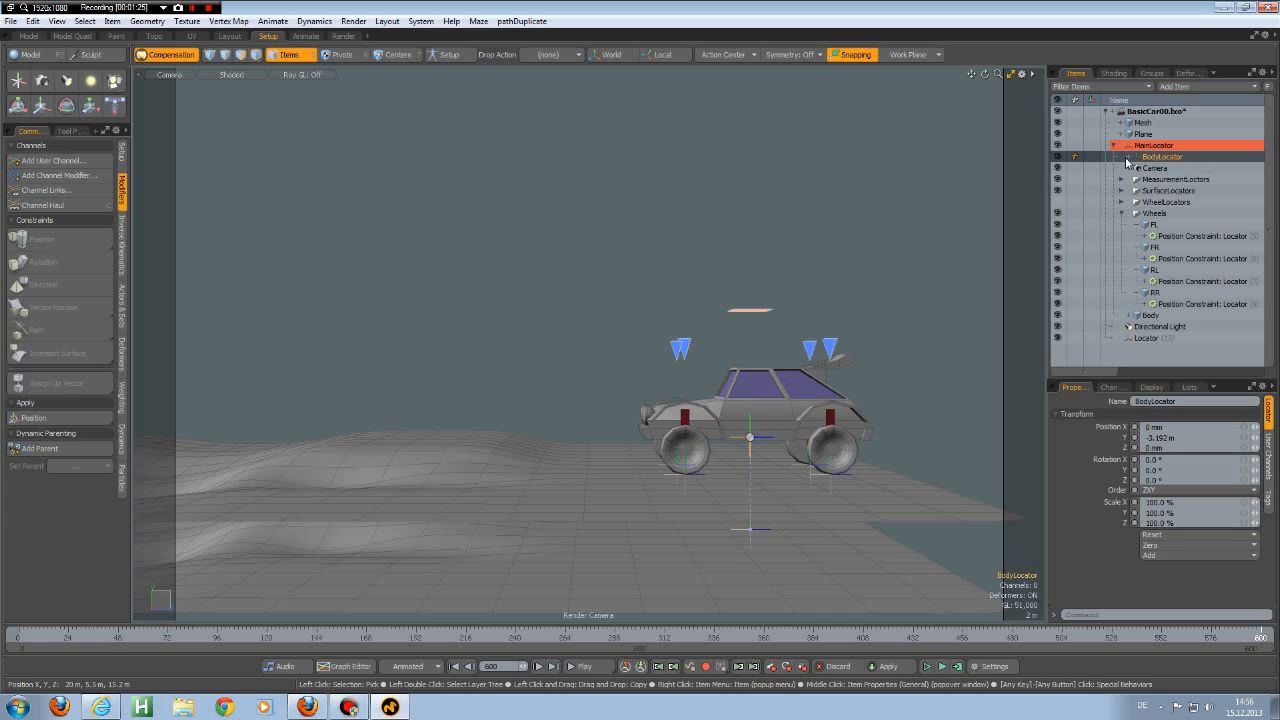
left_click(1130, 159)
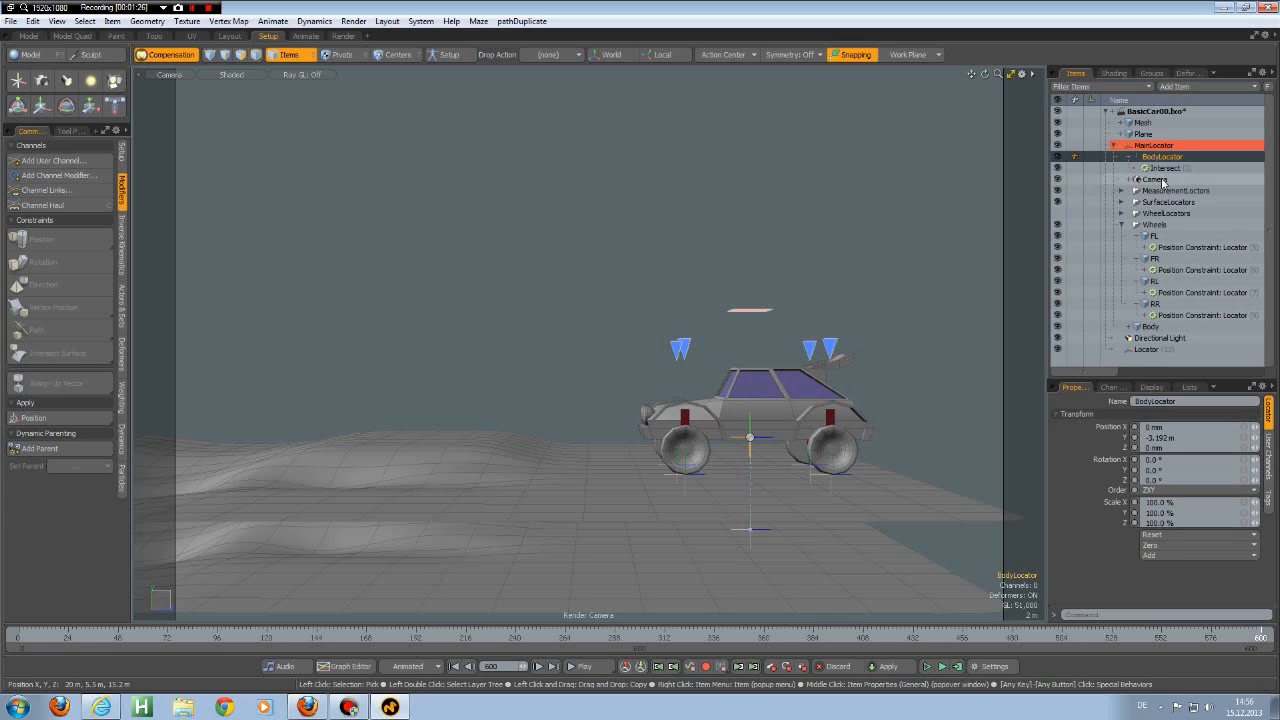
left_click(1166, 169)
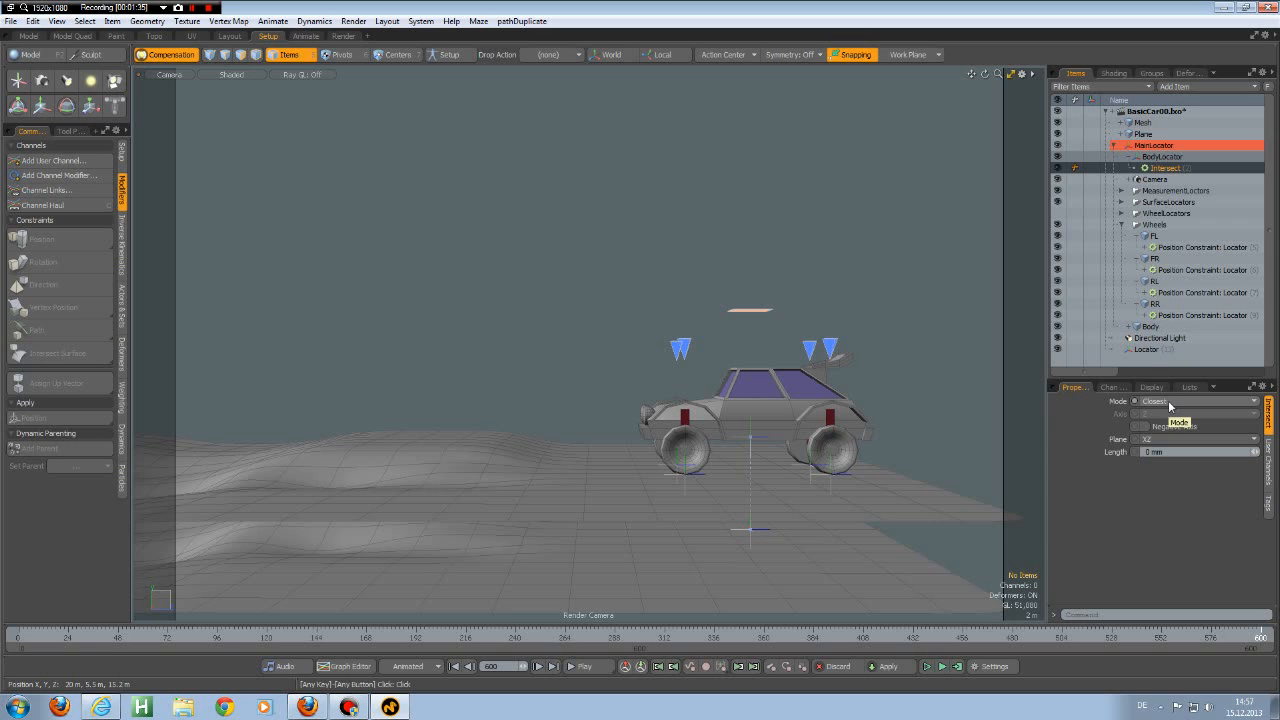
left_click(1255, 403)
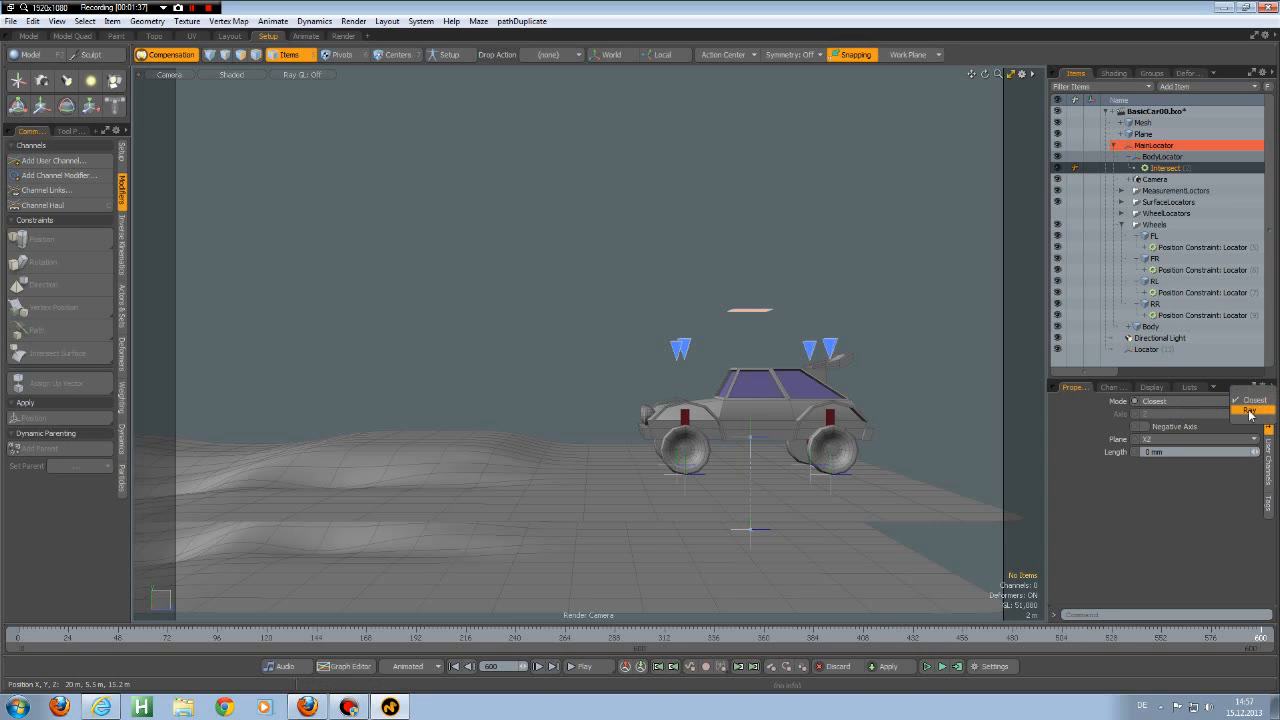
left_click(1249, 415)
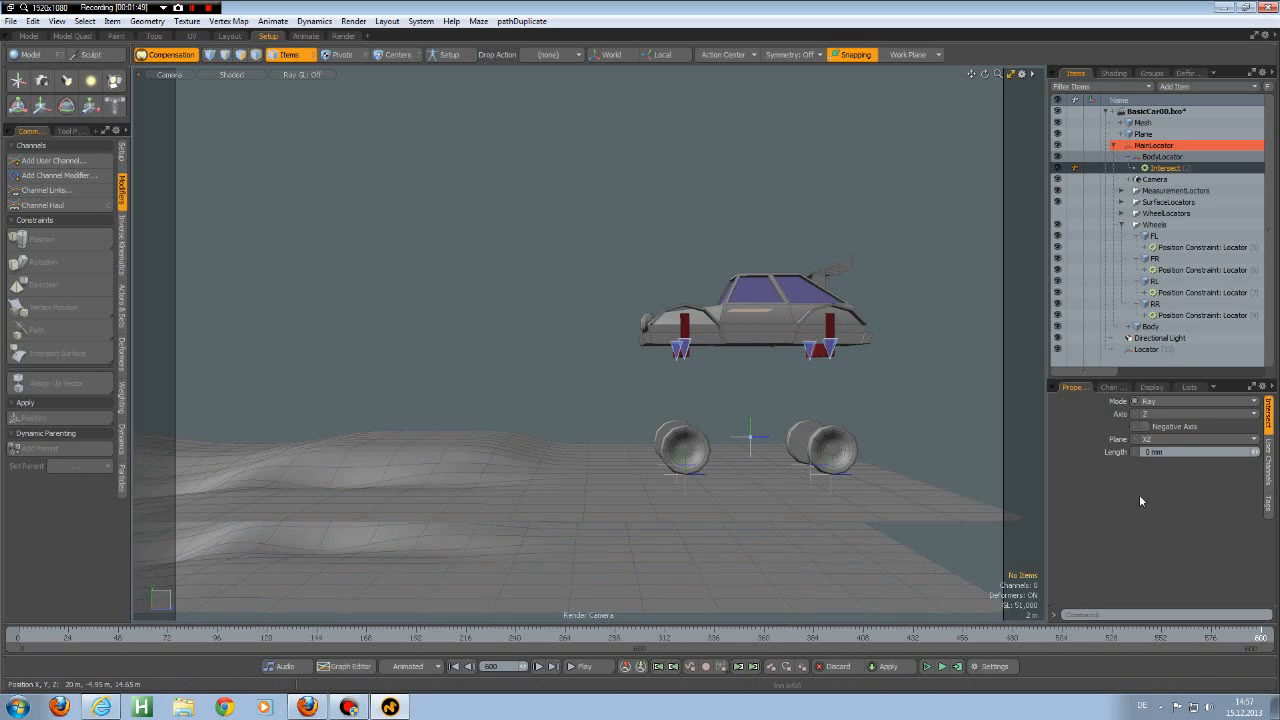
left_click(1172, 413)
left_click(1178, 402)
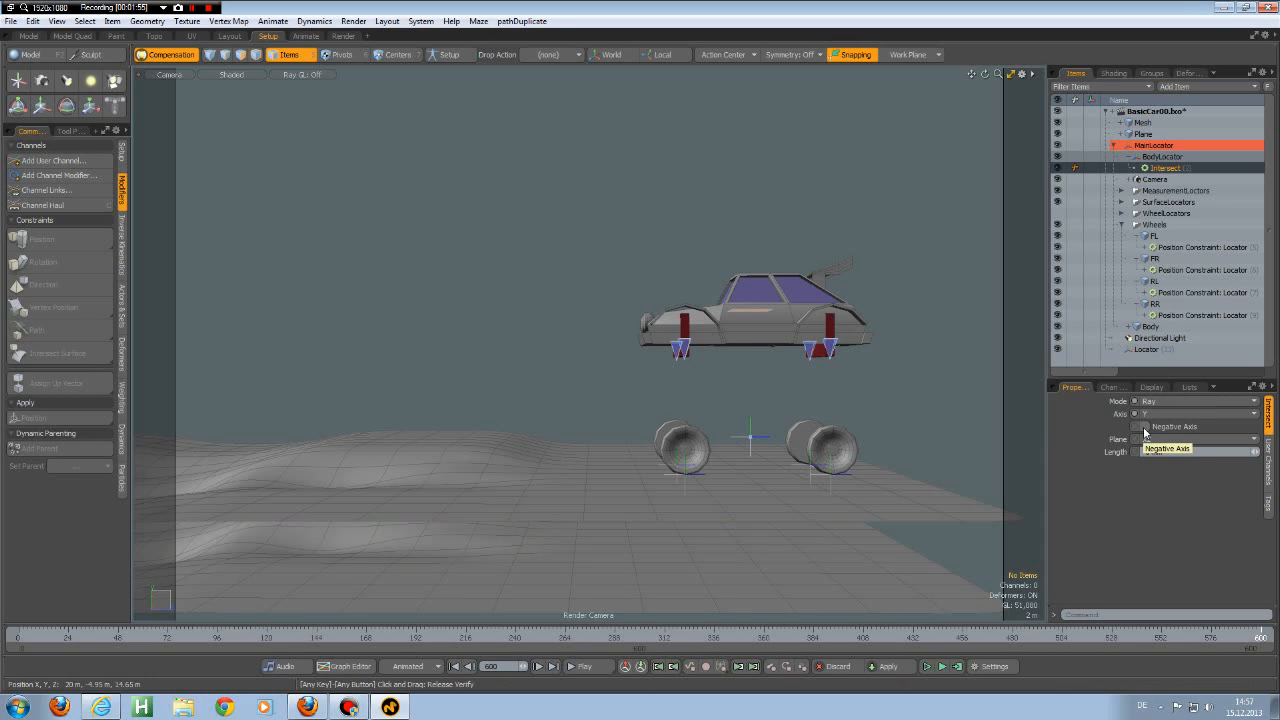
left_click(1144, 426)
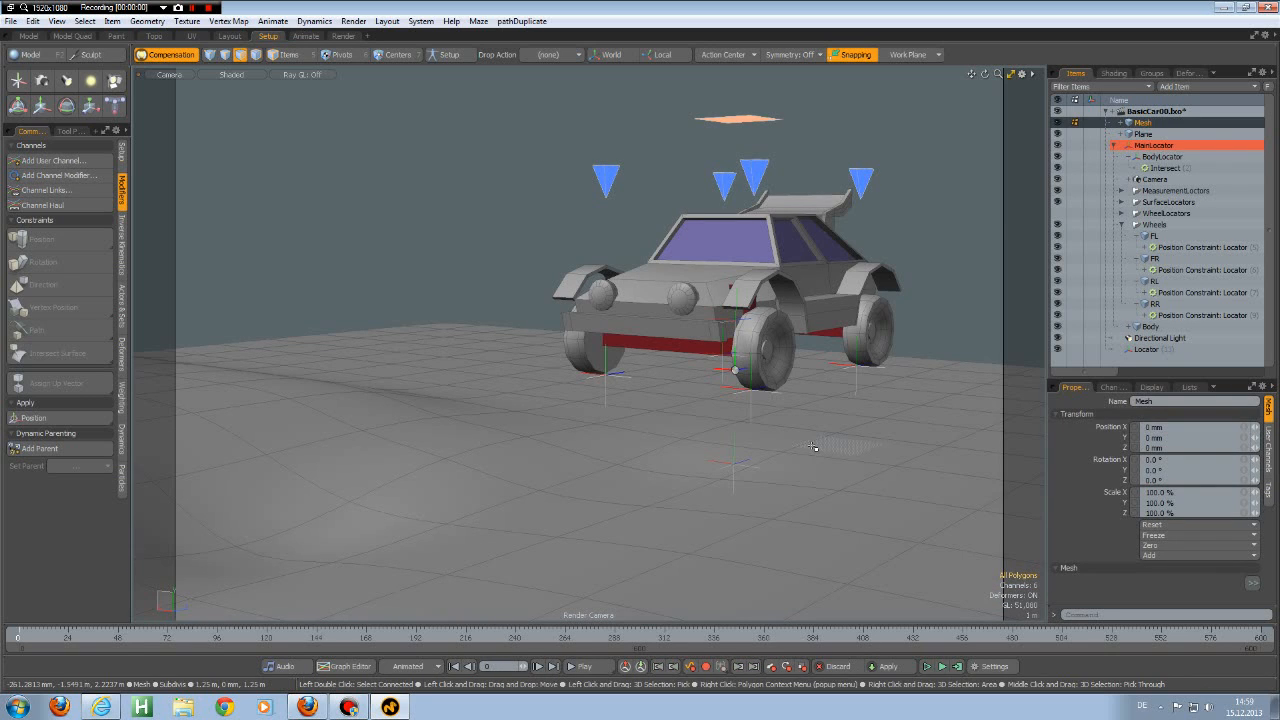
Step: Play the animation with locators hidden in the viewport, stop it and return to frame 0
left_click(597, 668)
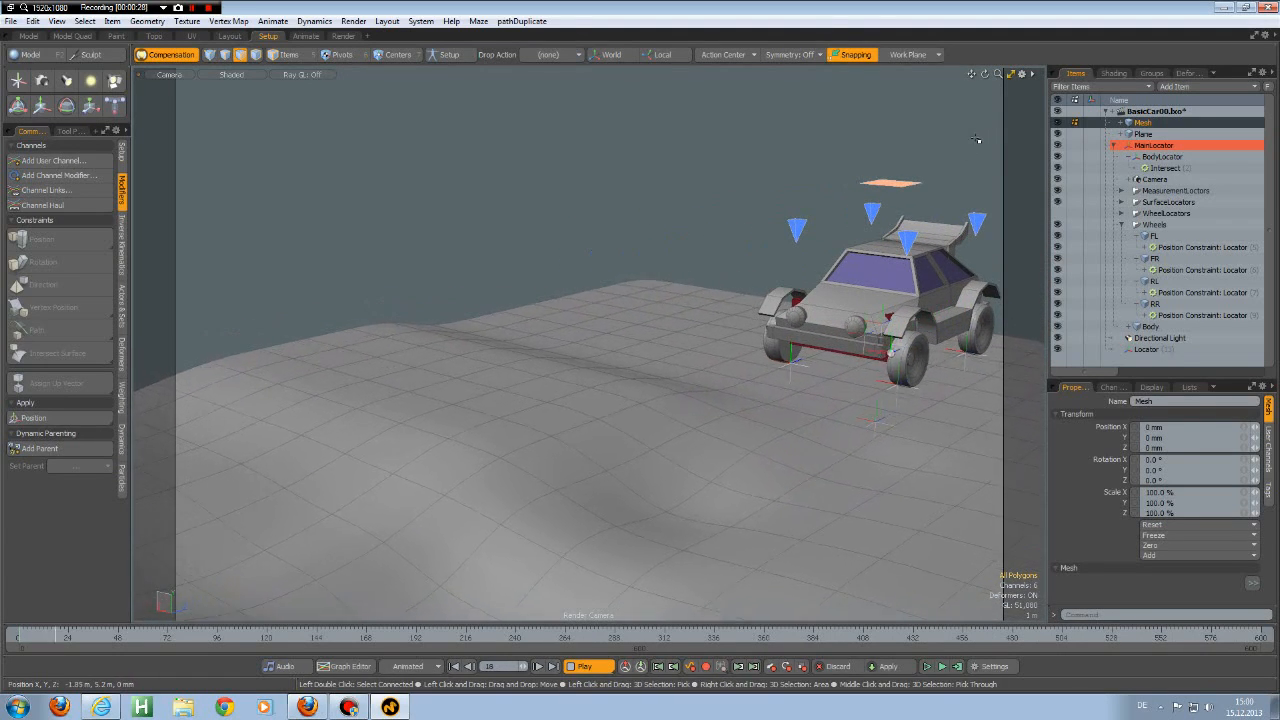
key("o")
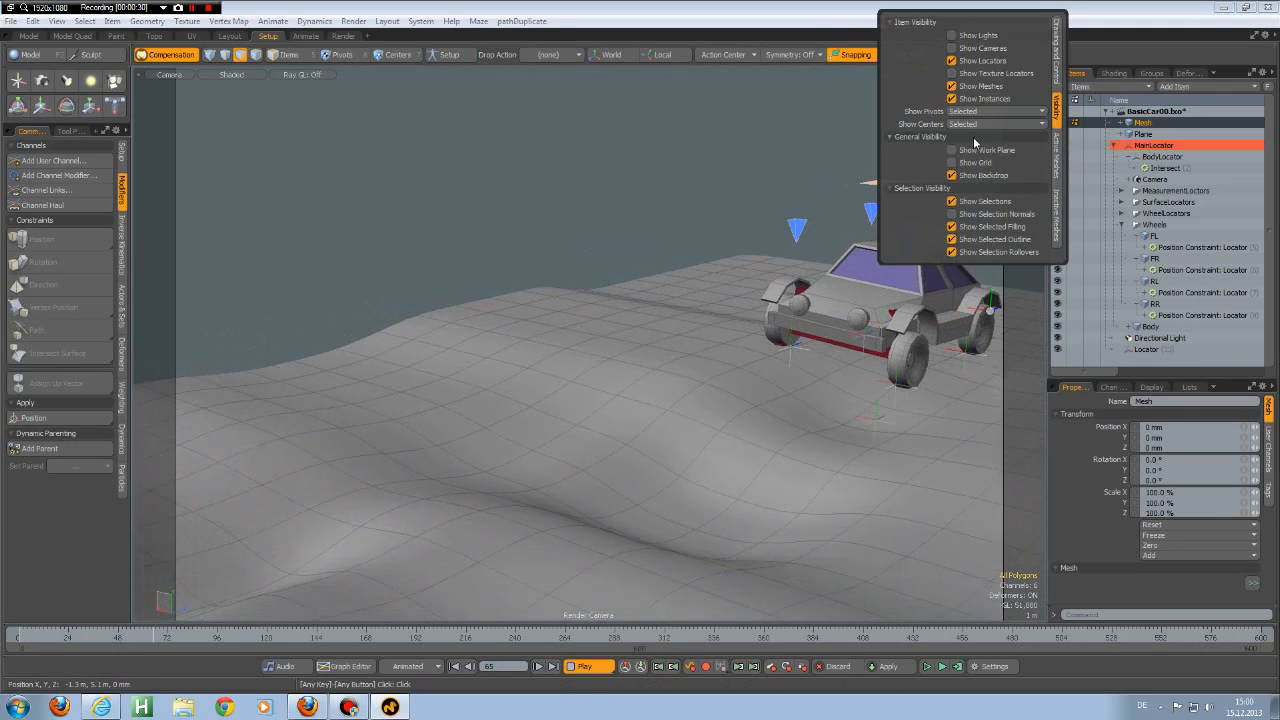
left_click(951, 60)
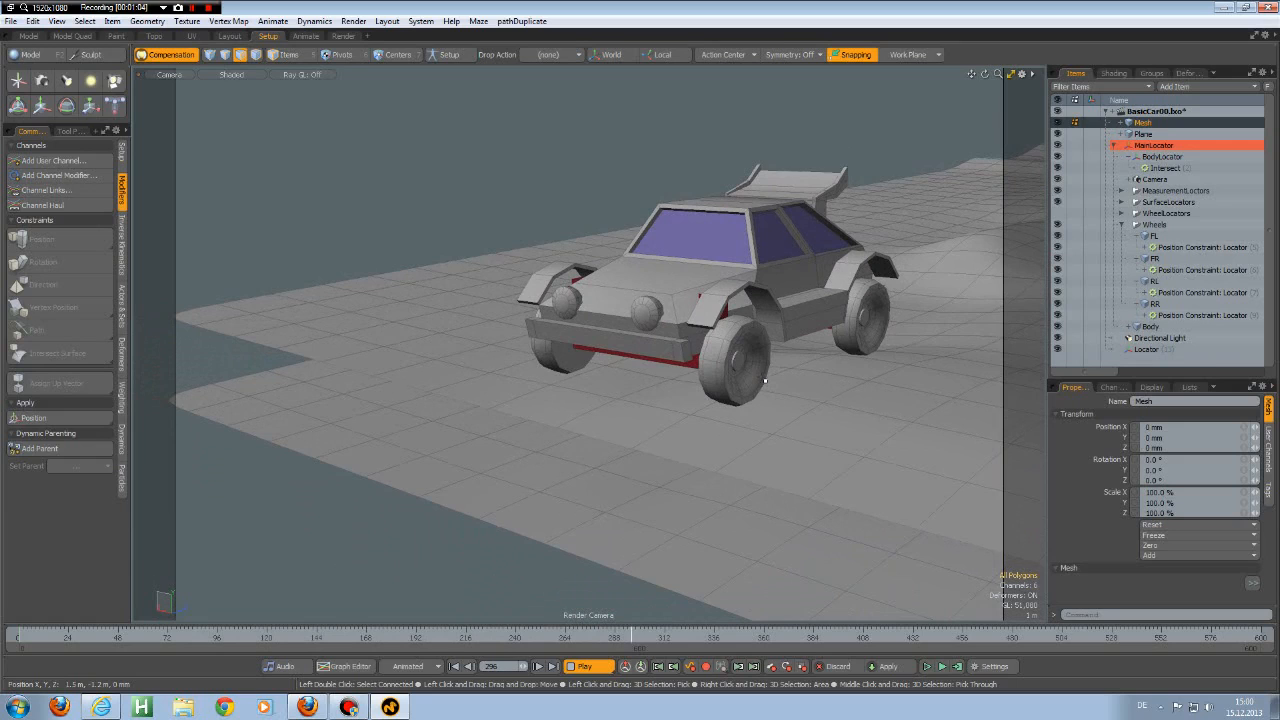
left_click(586, 667)
left_click(453, 667)
Step: Examine the rear of the car and how its rear left wheel sits against the body and terrain
left_click_drag(749, 471, 334, 381, "alt")
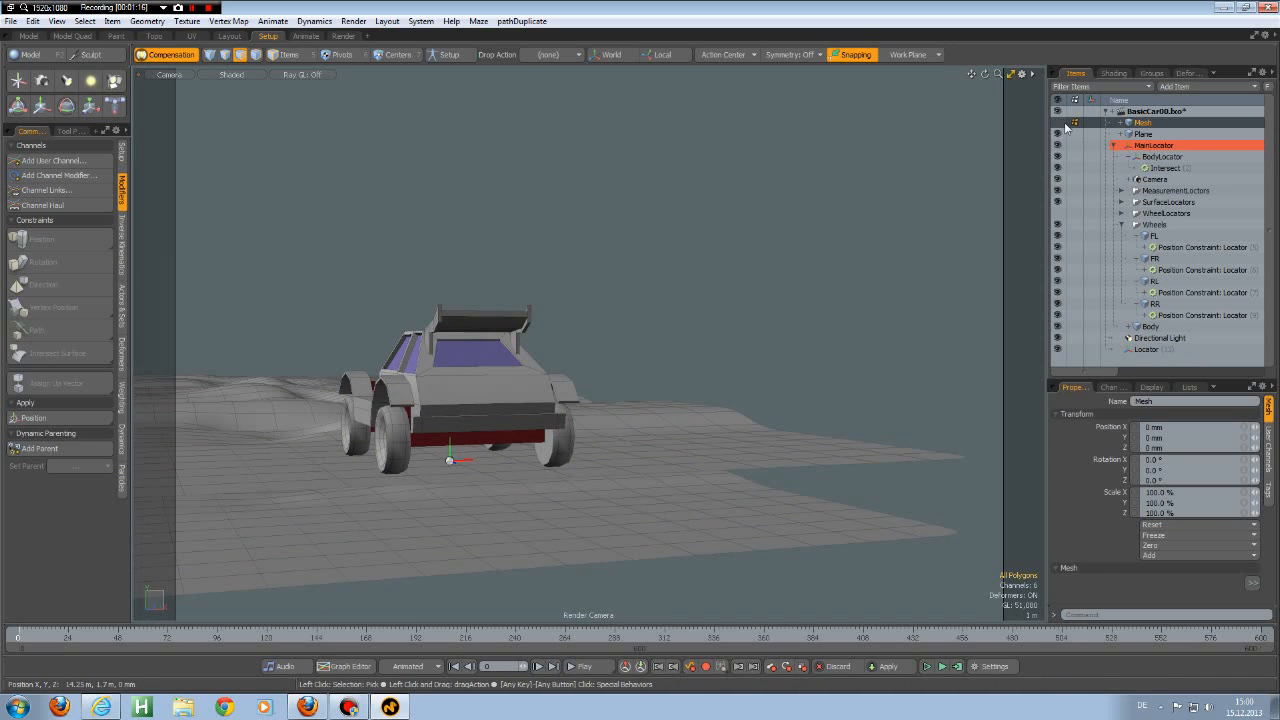
left_click(1153, 135)
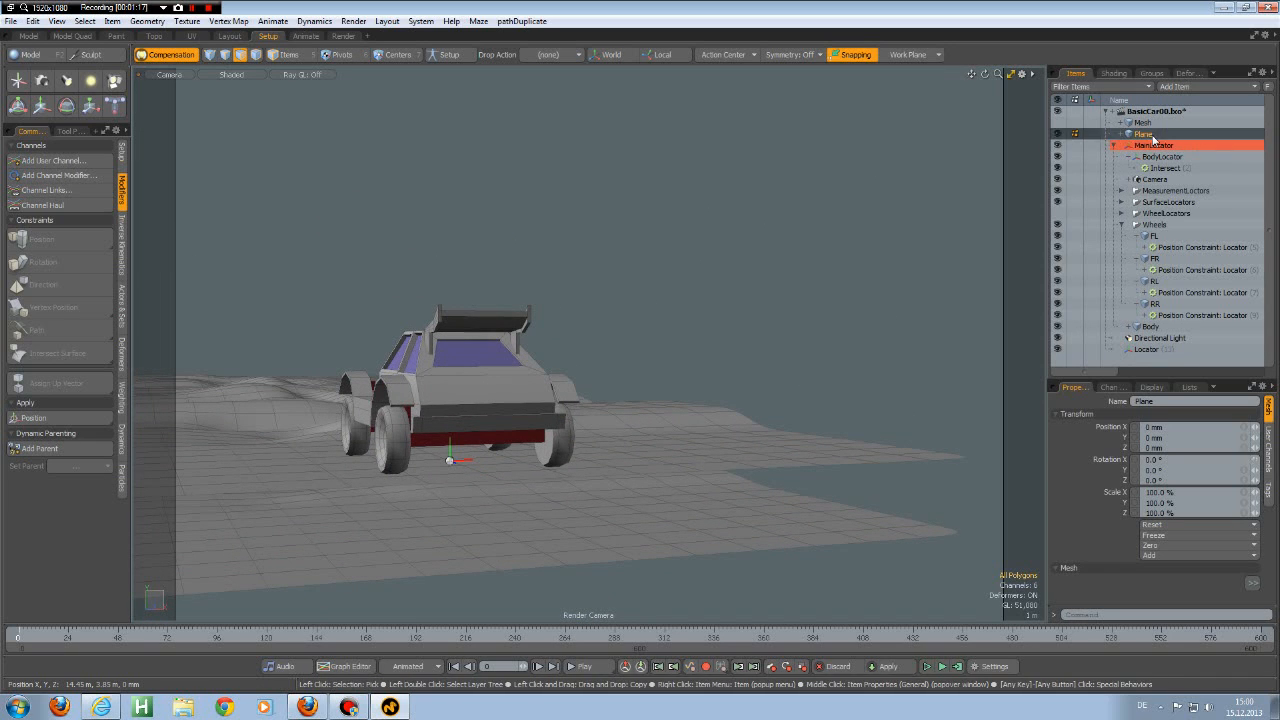
left_click(616, 378)
scroll(379, 468, "up", 3)
left_click_drag(379, 468, 484, 401, "alt")
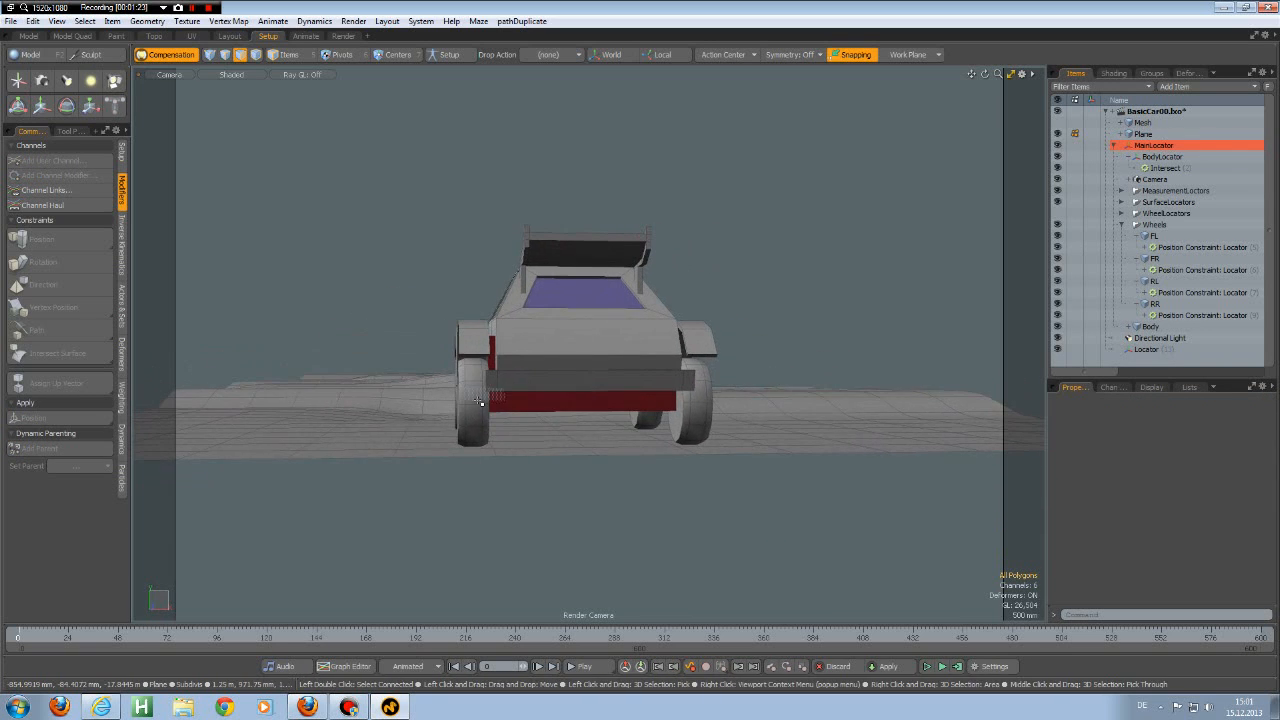
scroll(480, 402, "up", 3)
left_click_drag(400, 430, 440, 414, "alt")
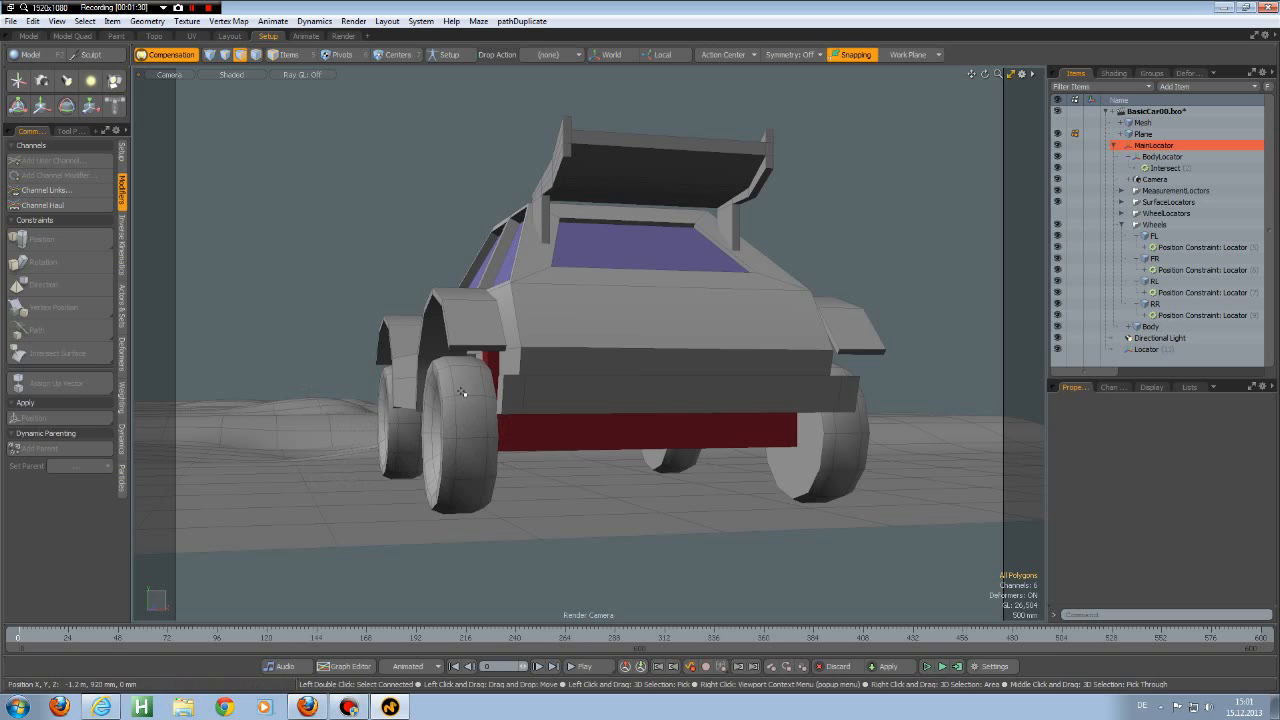
left_click_drag(573, 460, 513, 463, "alt")
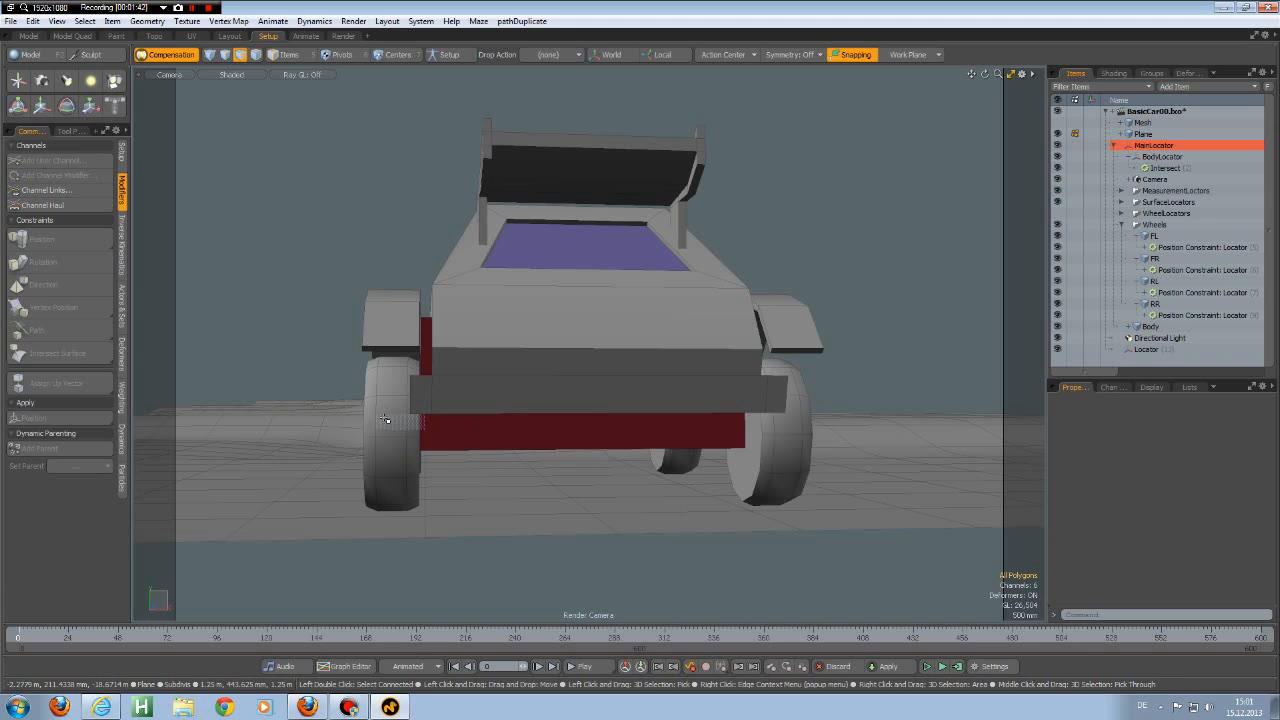
left_click_drag(426, 481, 508, 480, "alt")
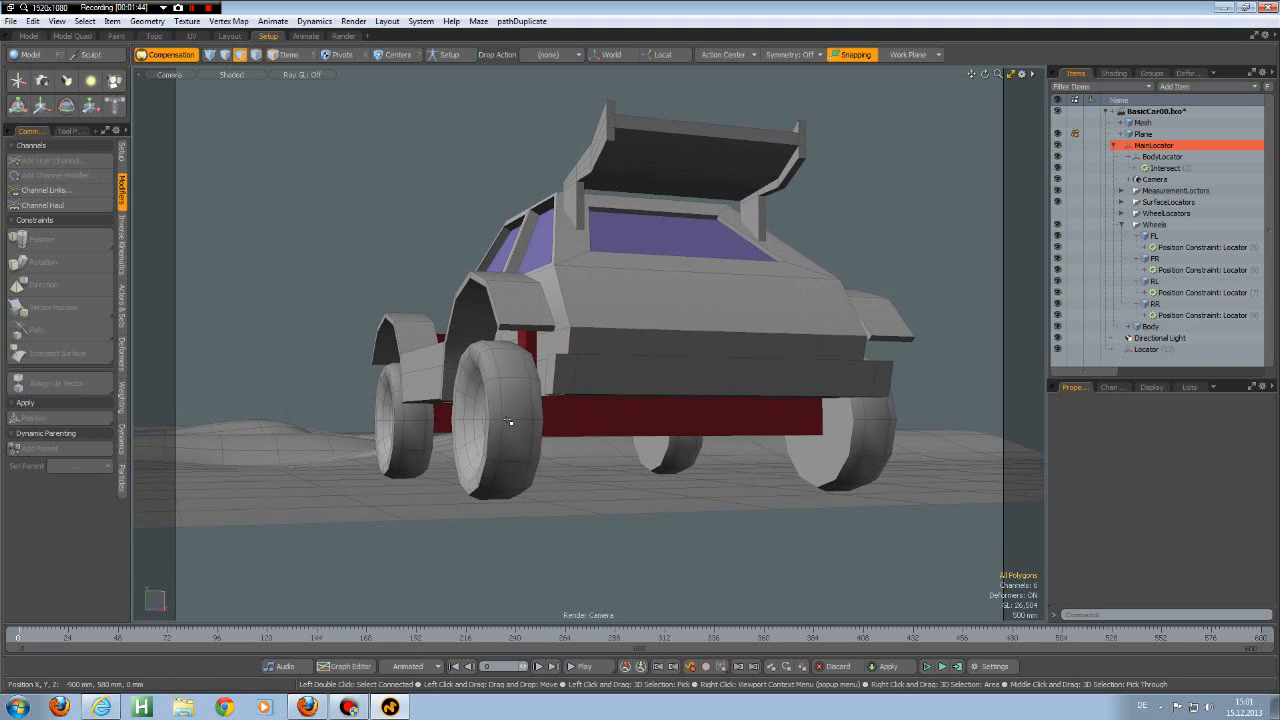
left_click_drag(508, 420, 421, 424, "alt")
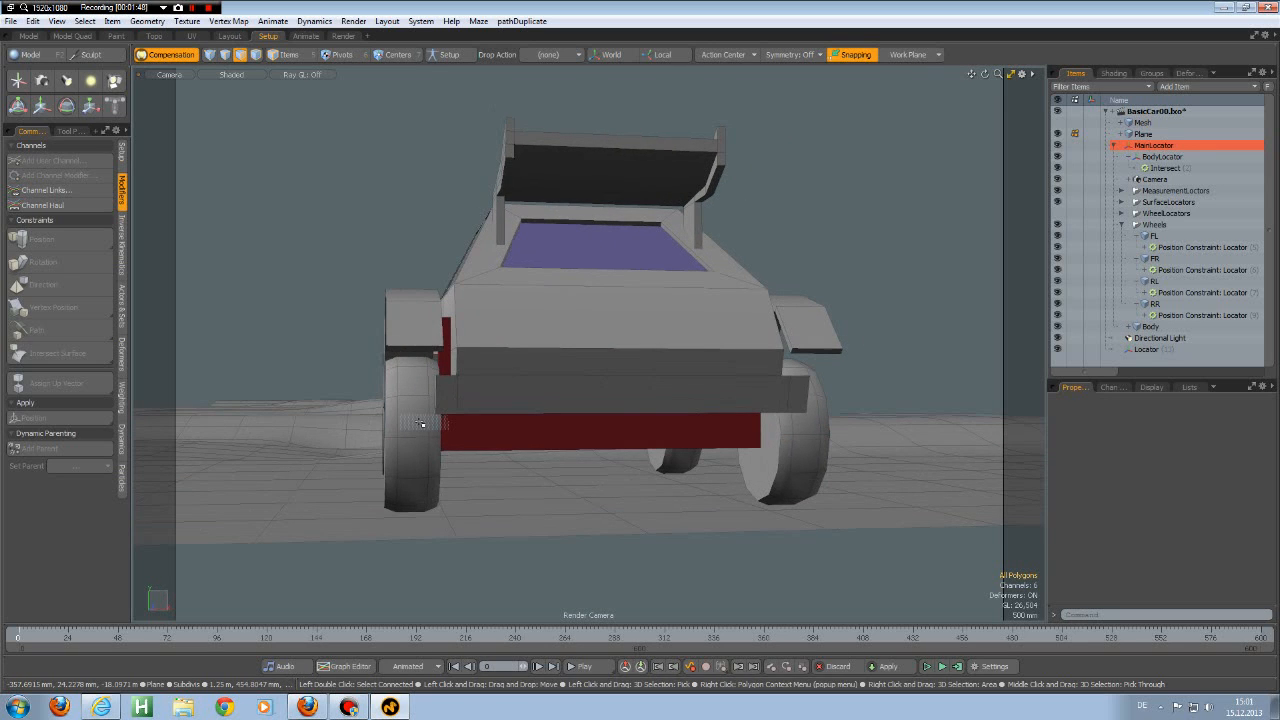
Step: Try tilting the rear left wheel (RL) to -4° around its Z axis
left_click(421, 424)
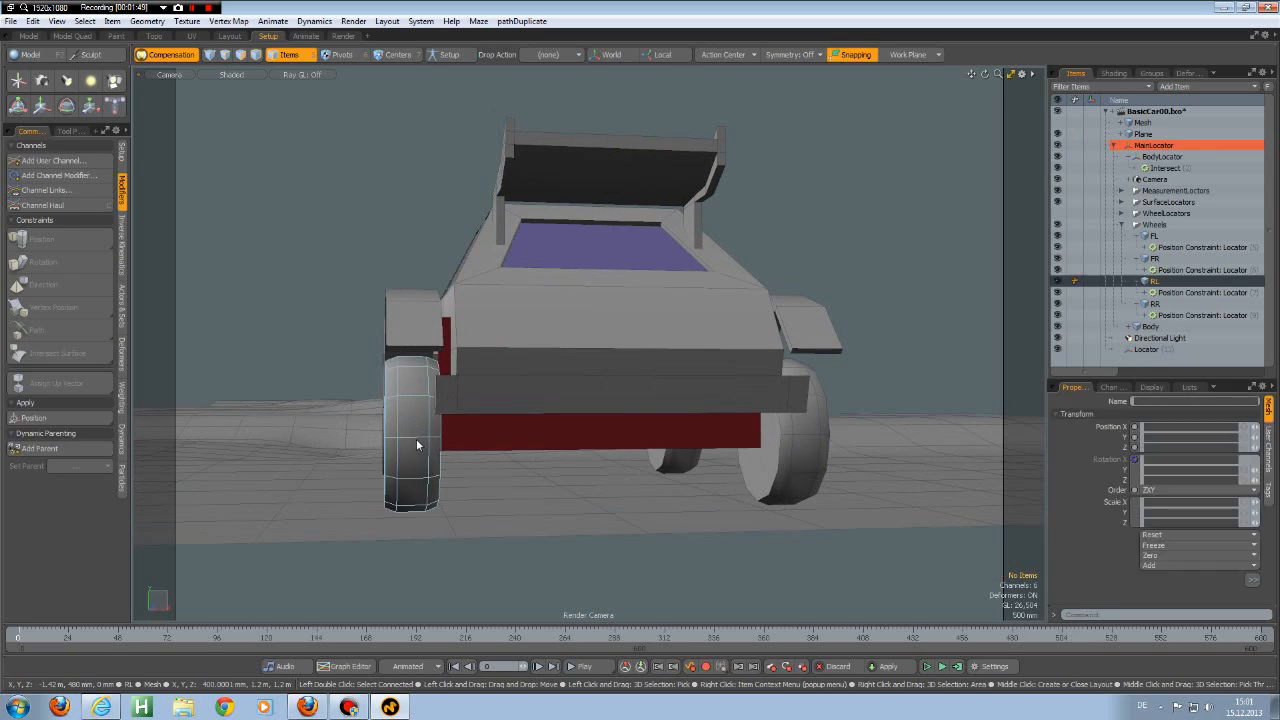
key("e")
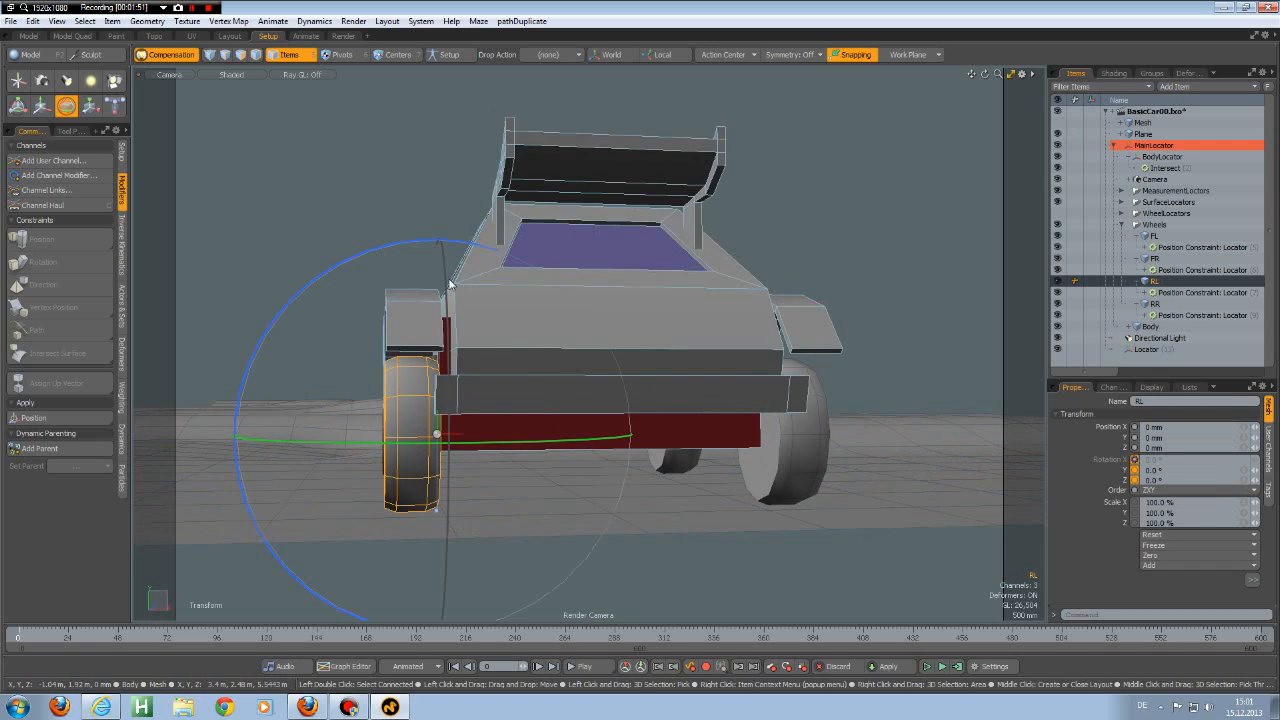
left_click_drag(362, 249, 364, 245)
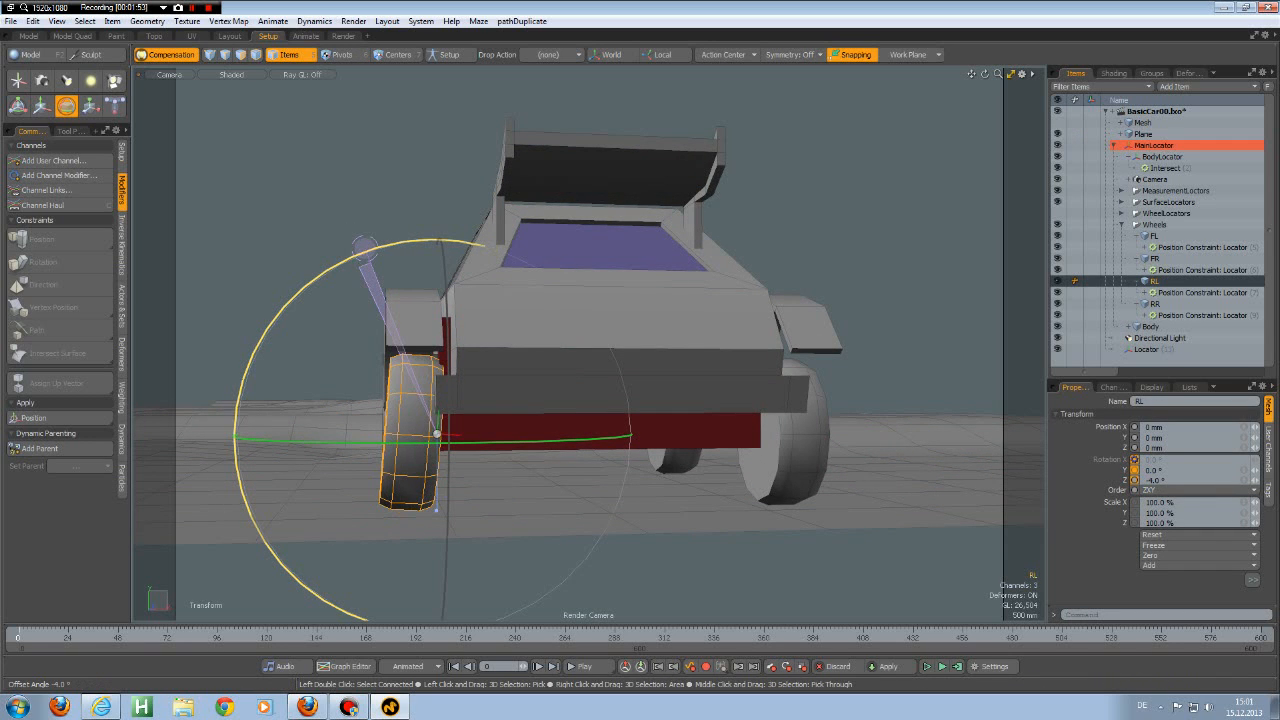
key("space")
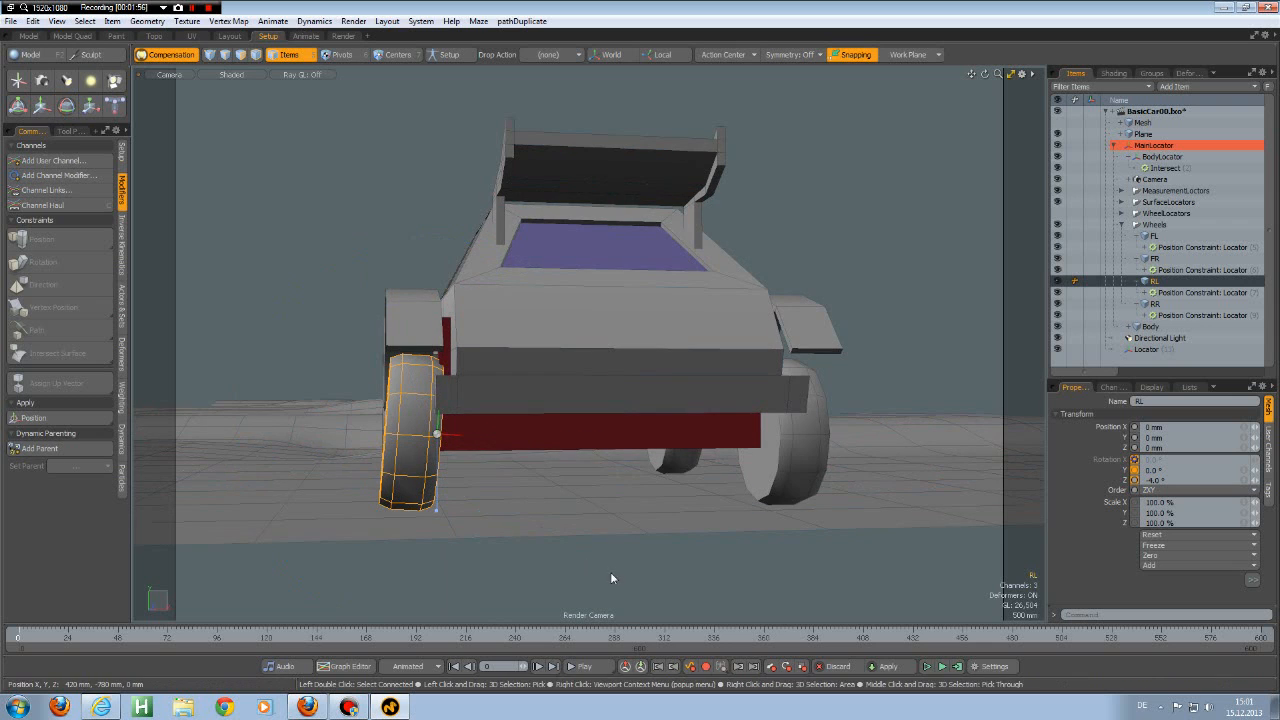
Step: Play the animation to examine the tilted rear left wheel on the terrain, stop it and return to frame 0
left_click(596, 668)
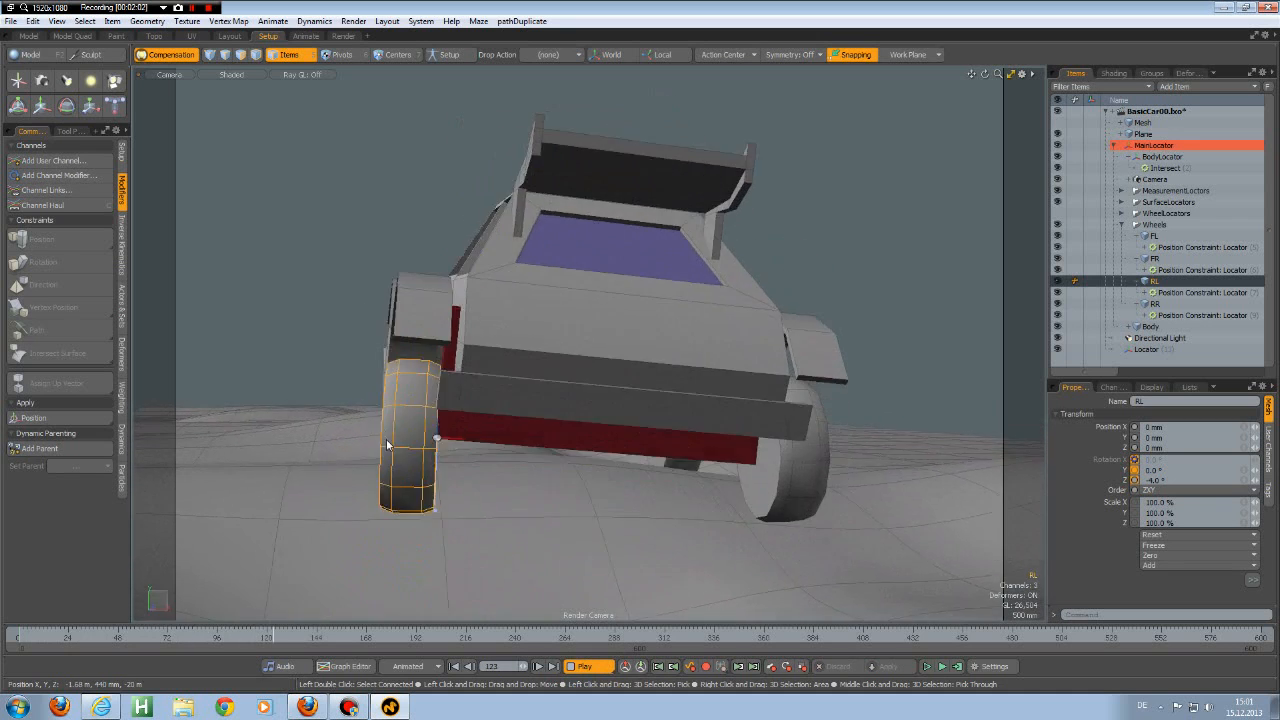
left_click(587, 667)
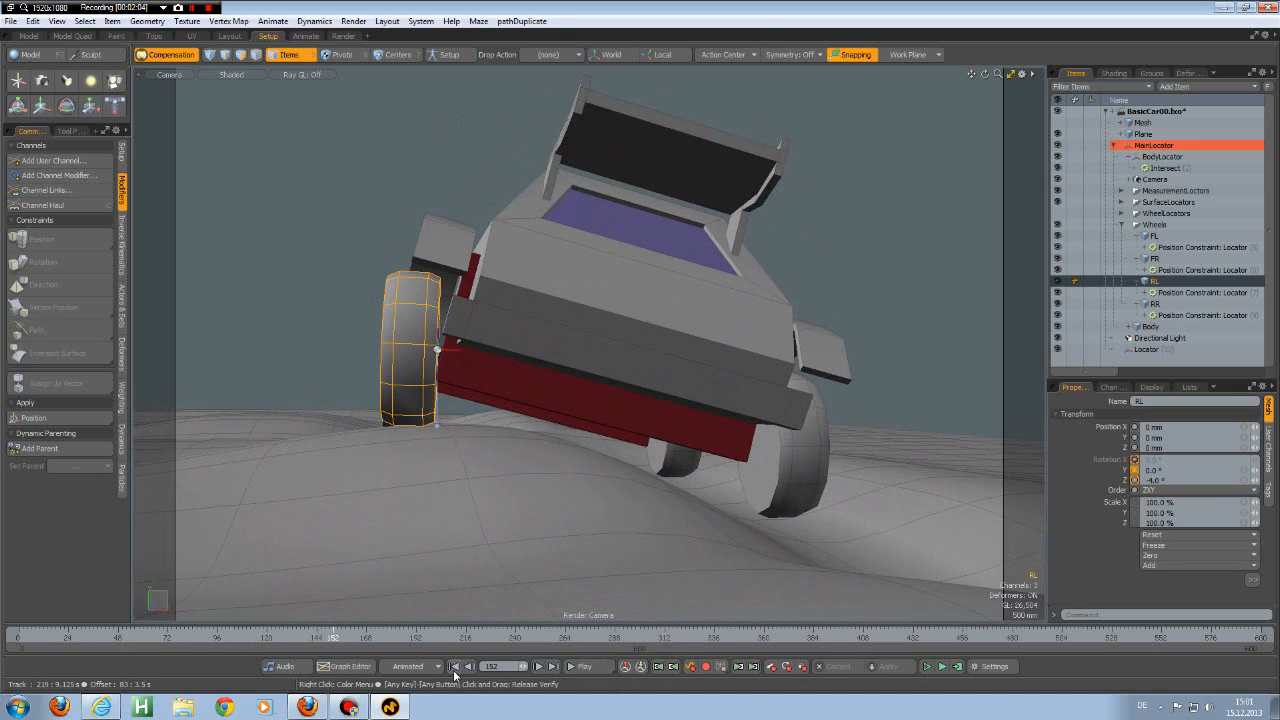
left_click(454, 668)
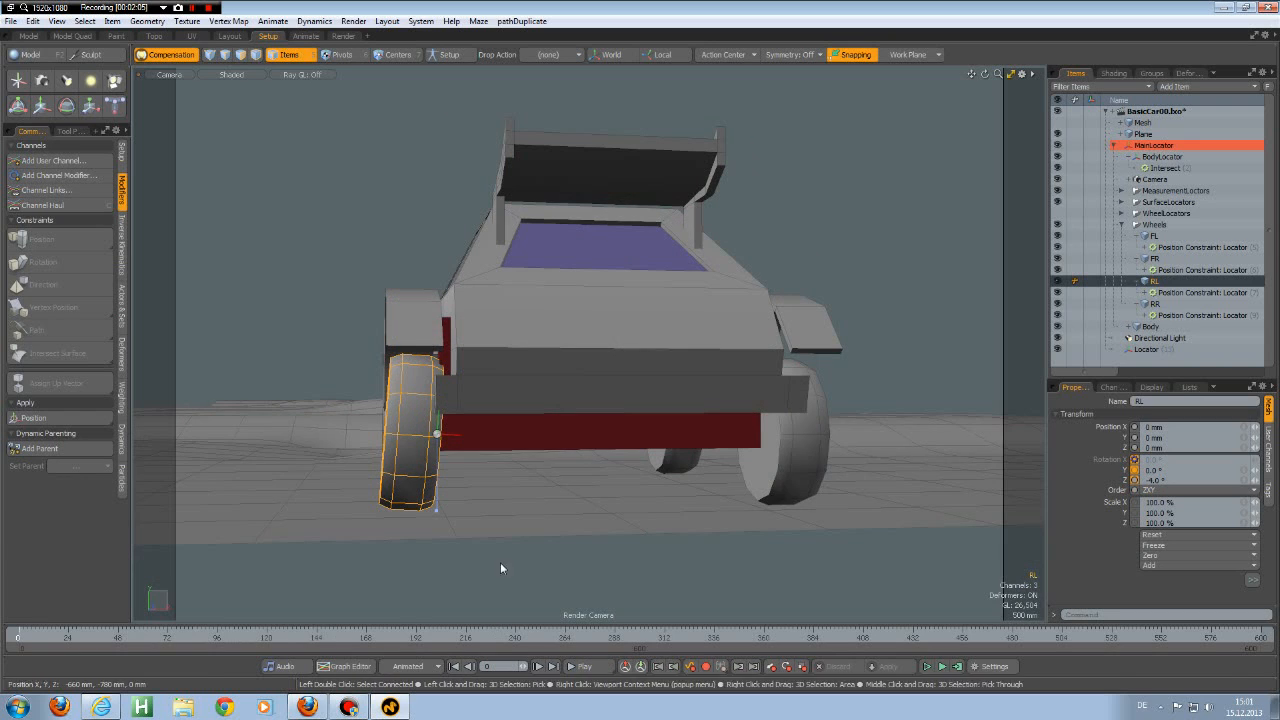
Step: Undo the rear left wheel's tilt, clear the selection and go back to frame 0
key("ctrl+z")
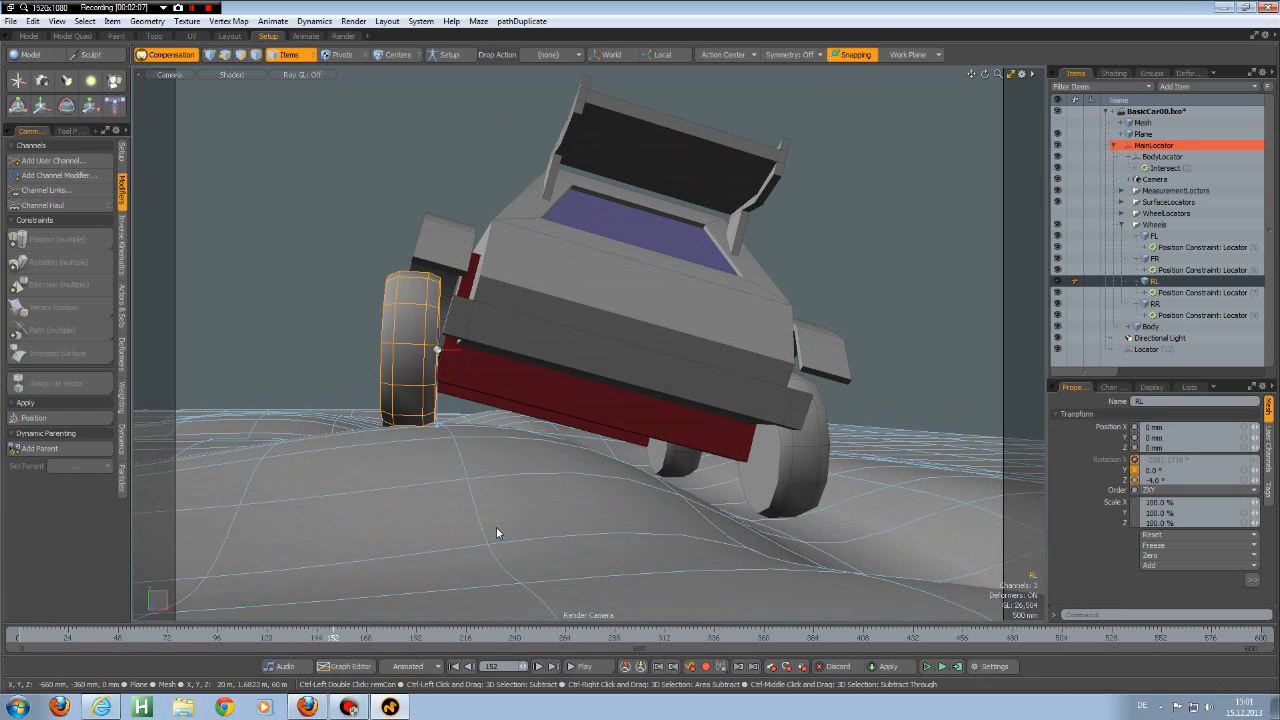
key("e")
left_click(496, 532)
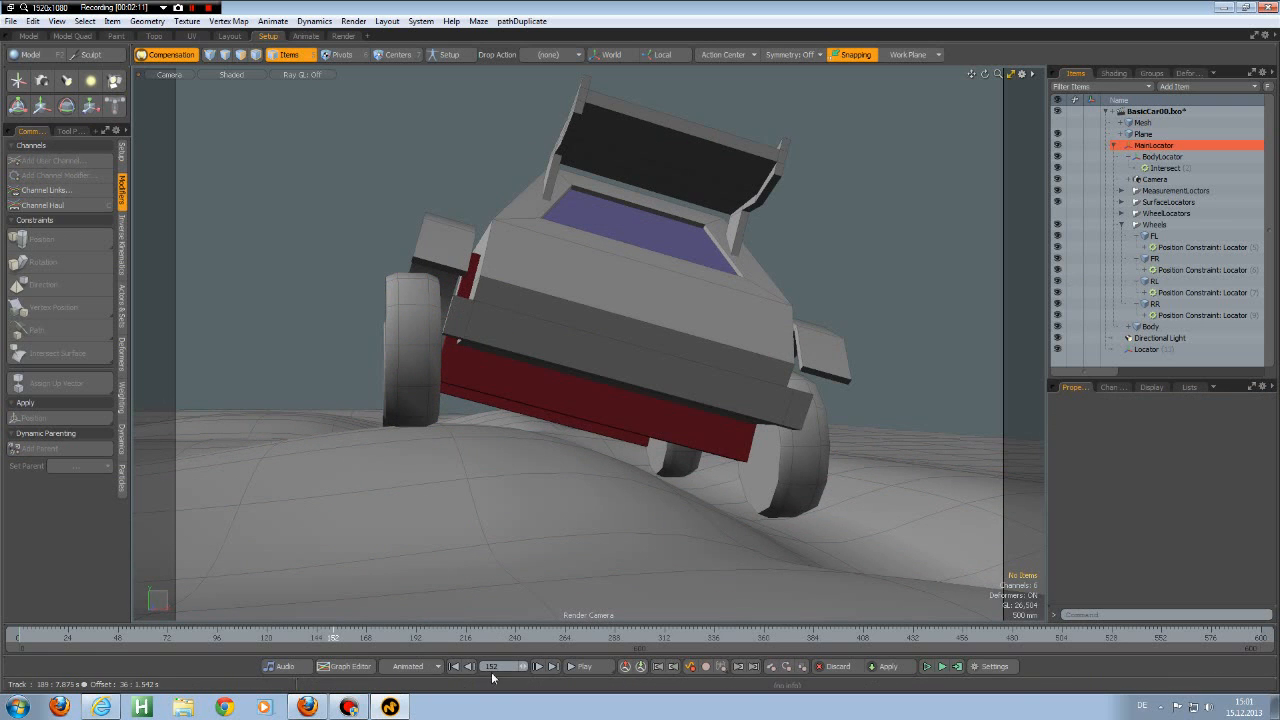
left_click(454, 667)
Step: Select three polygons of the terrain Plane under the rear left wheel and raise them vertically to form a bump
left_click_drag(520, 450, 581, 449, "alt")
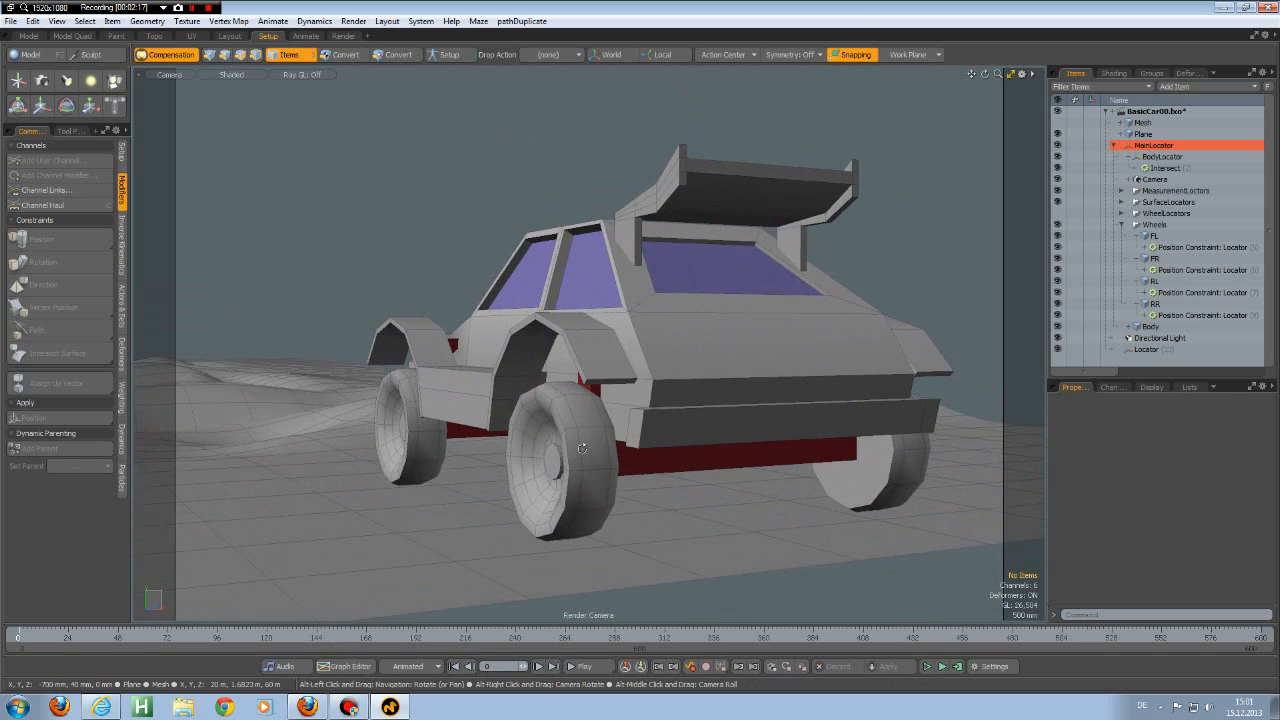
left_click(554, 578)
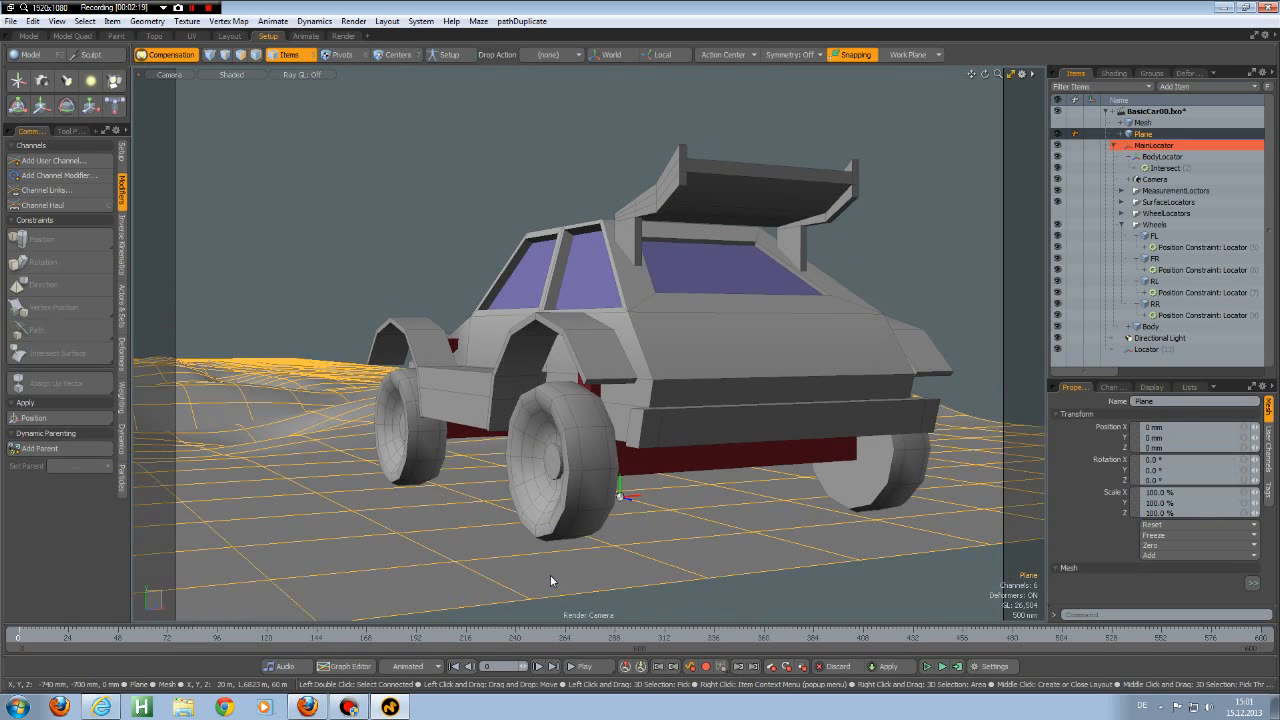
key("3")
left_click_drag(548, 572, 470, 509)
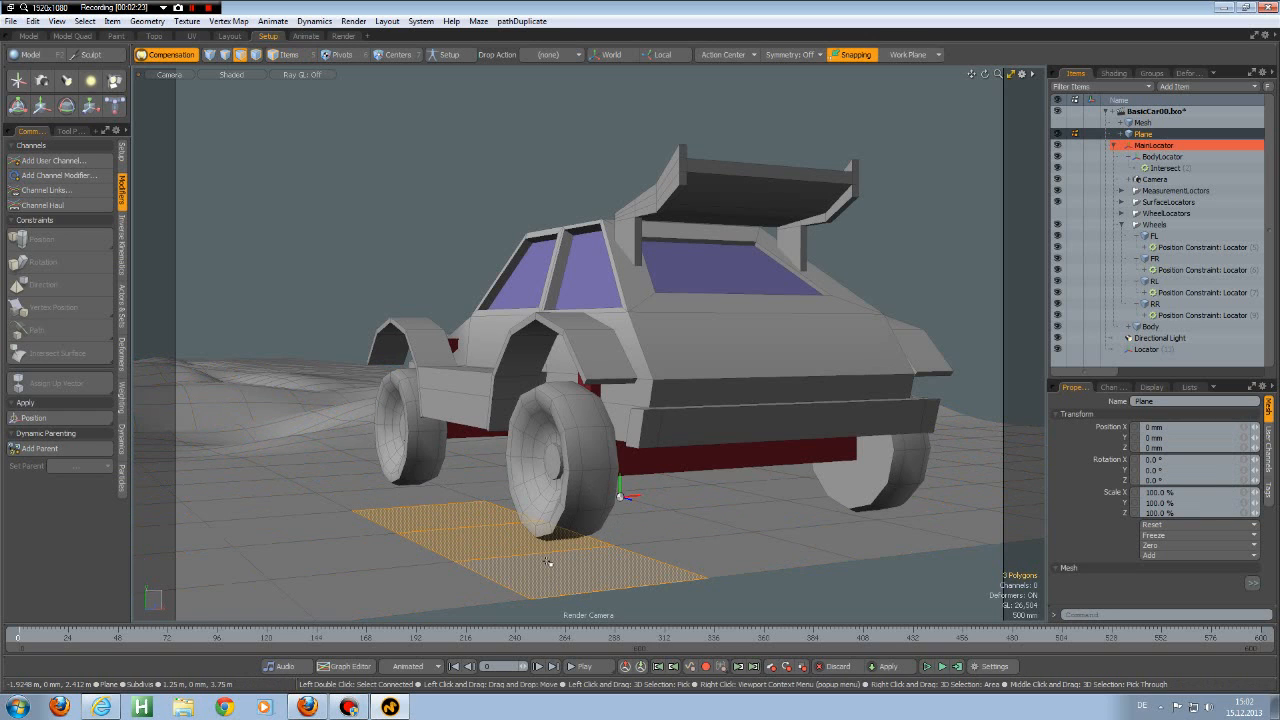
key("y")
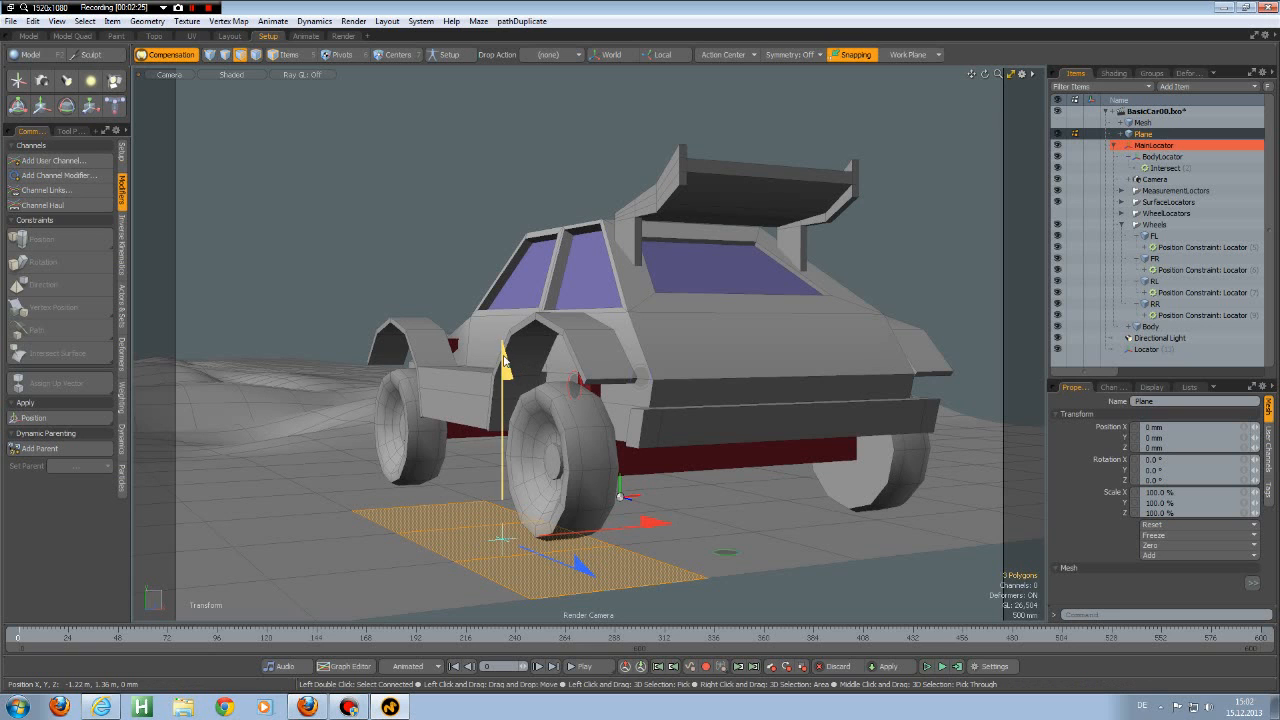
left_click_drag(502, 538, 498, 397)
left_click_drag(505, 188, 505, 270)
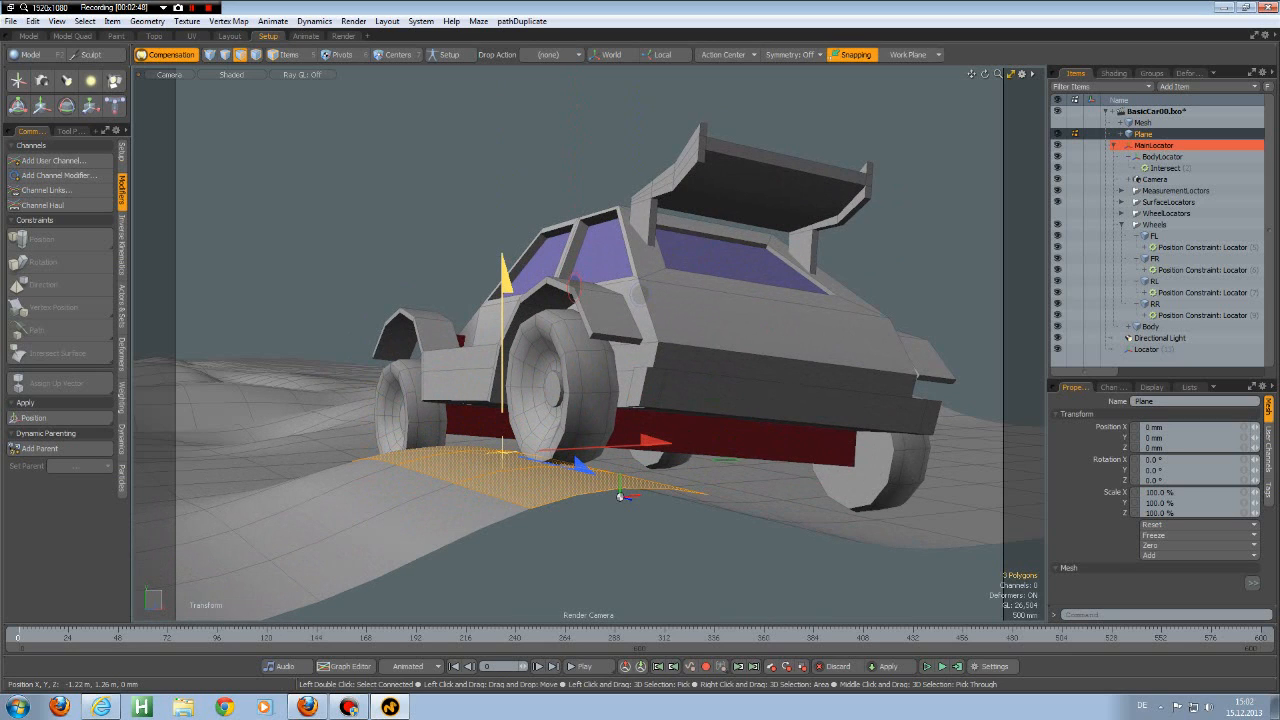